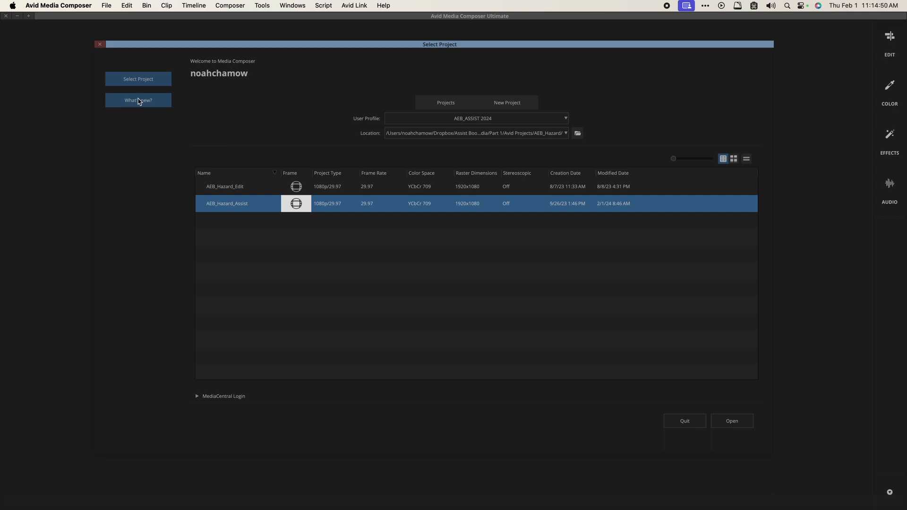
Step: Skim the Media Composer 2023.12 What's new notes, then go back to the project list
{"action": "left_click", "coordinate": [139, 101]}
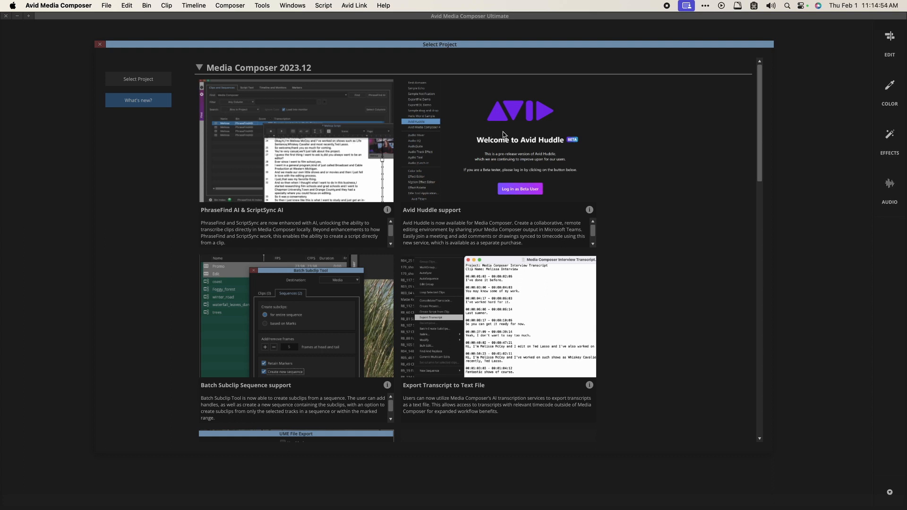
{"action": "left_click_drag", "start_coordinate": [762, 95], "coordinate": [721, 176]}
{"action": "left_click", "coordinate": [138, 78]}
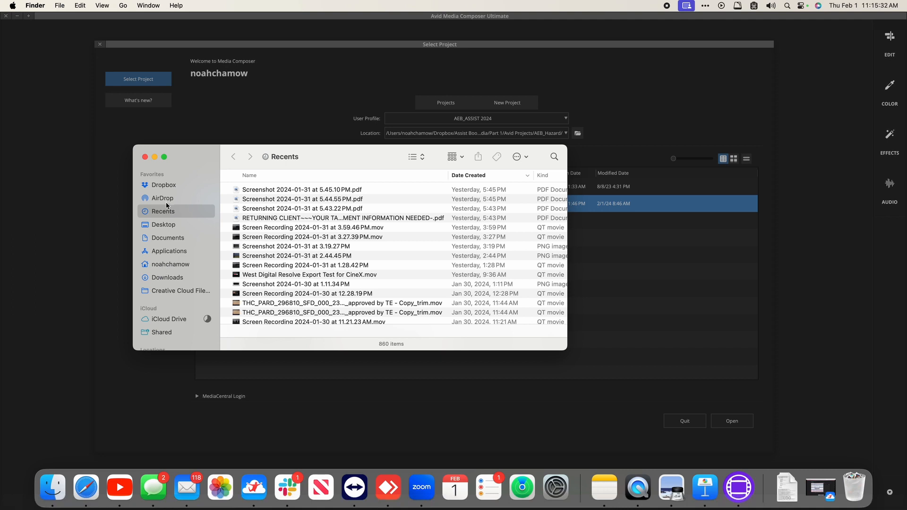
Step: Open the AEB 2024 Media folder on the Desktop and select Avid MediaFiles
{"action": "scroll", "coordinate": [162, 327], "scroll_direction": "down", "scroll_amount": 5}
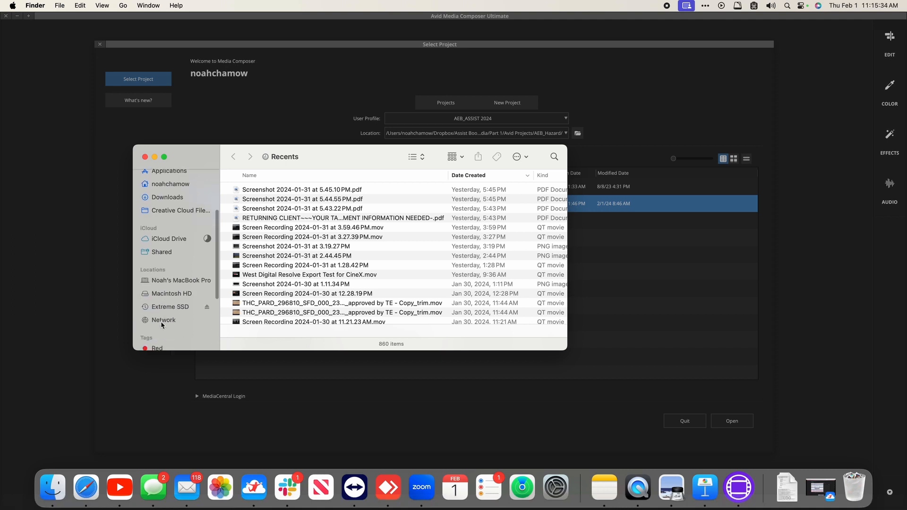
{"action": "scroll", "coordinate": [162, 326], "scroll_direction": "up", "scroll_amount": 5}
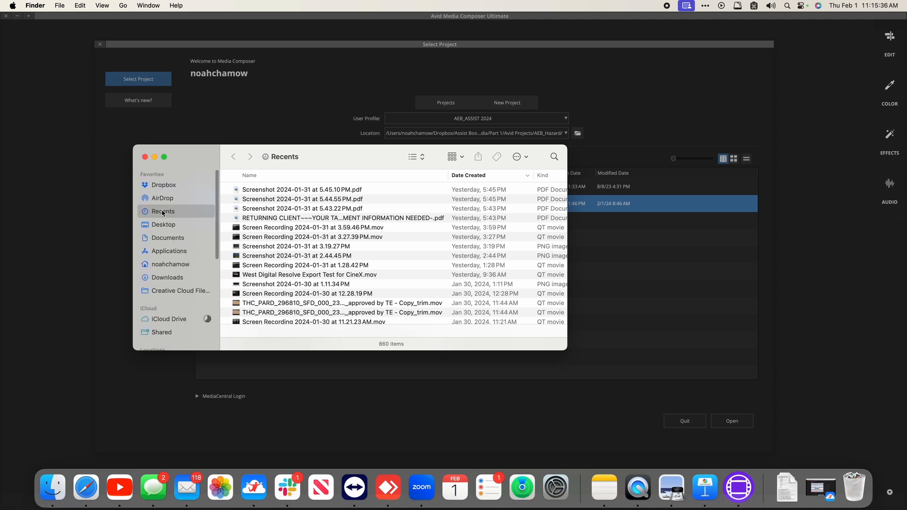
{"action": "left_click", "coordinate": [163, 226]}
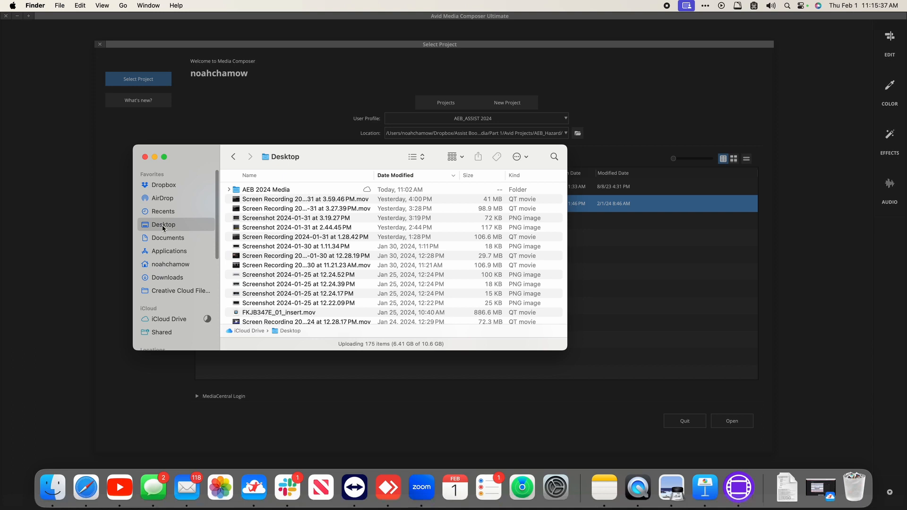
{"action": "left_click", "coordinate": [265, 189]}
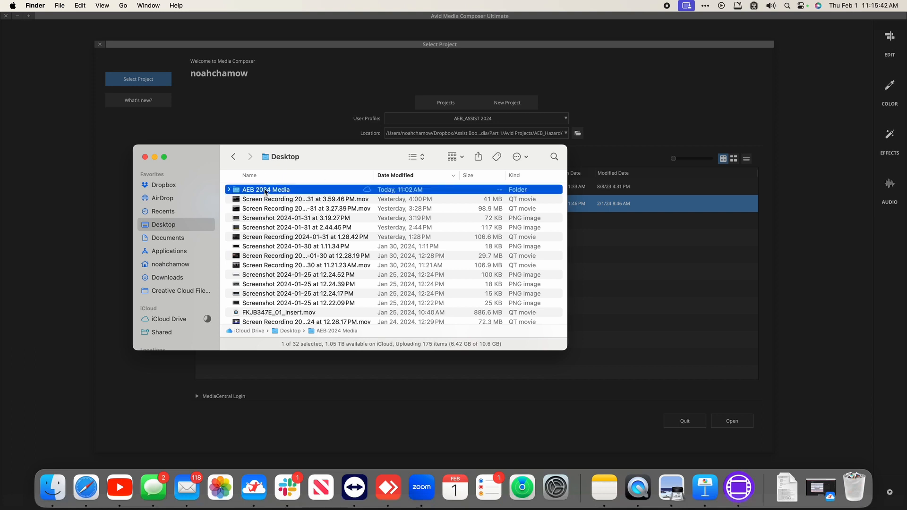
{"action": "double_click", "coordinate": [265, 190]}
{"action": "left_click", "coordinate": [307, 265]}
{"action": "left_click_drag", "start_coordinate": [306, 265], "coordinate": [258, 211]}
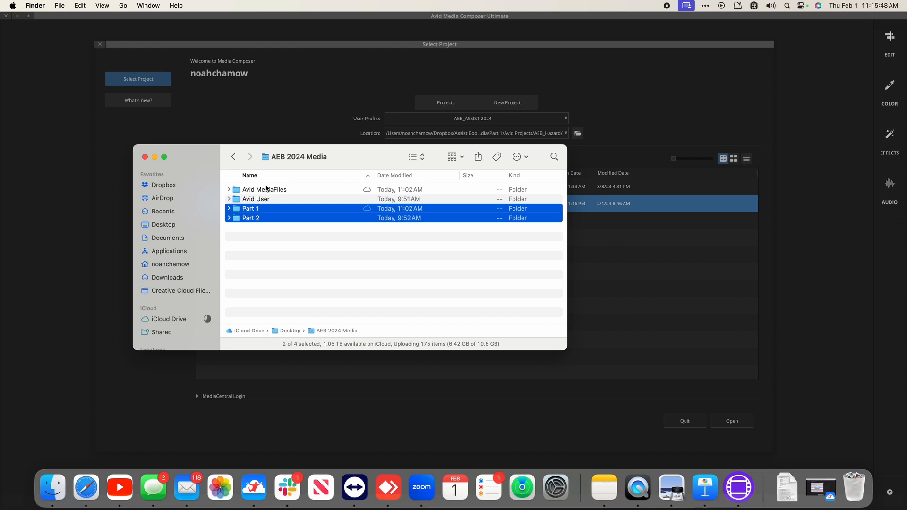
{"action": "left_click", "coordinate": [267, 190]}
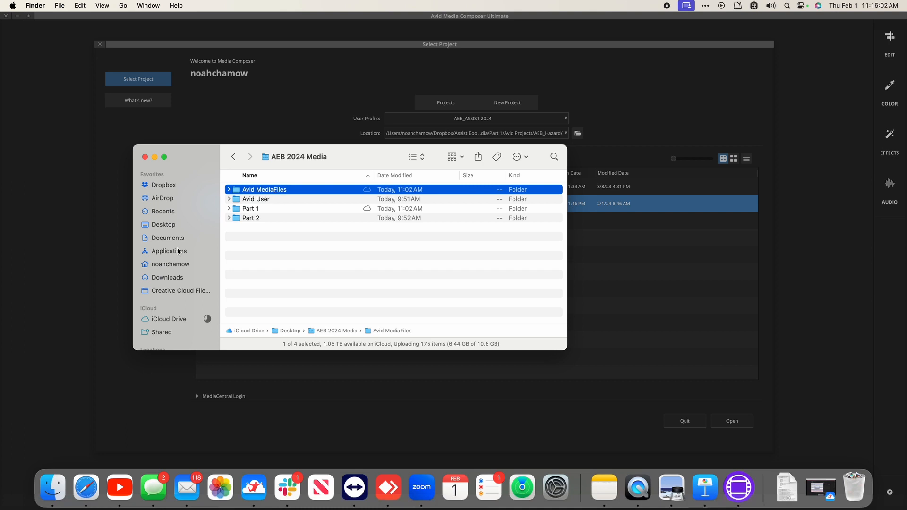
Step: Look at the Extreme SSD drive in a new tab, then close that tab
{"action": "scroll", "coordinate": [178, 252], "scroll_direction": "down", "scroll_amount": 5}
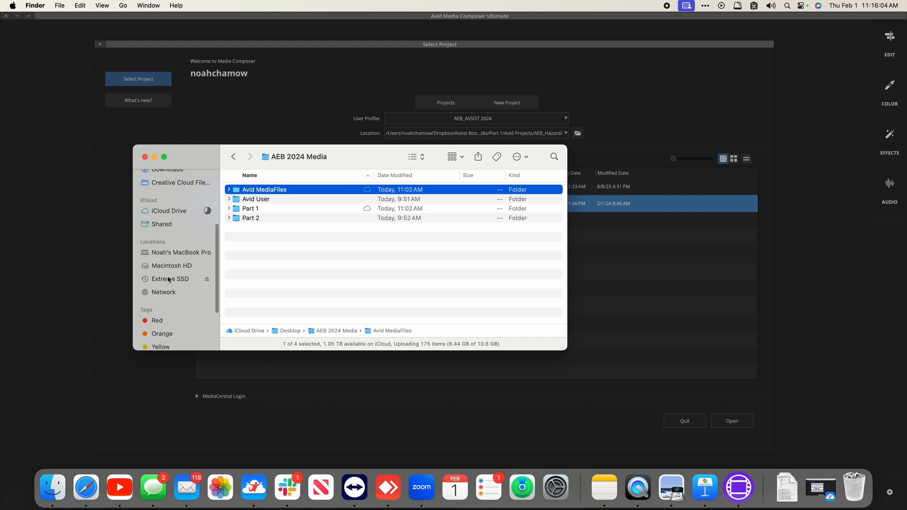
{"action": "left_click", "coordinate": [168, 280], "text": "super"}
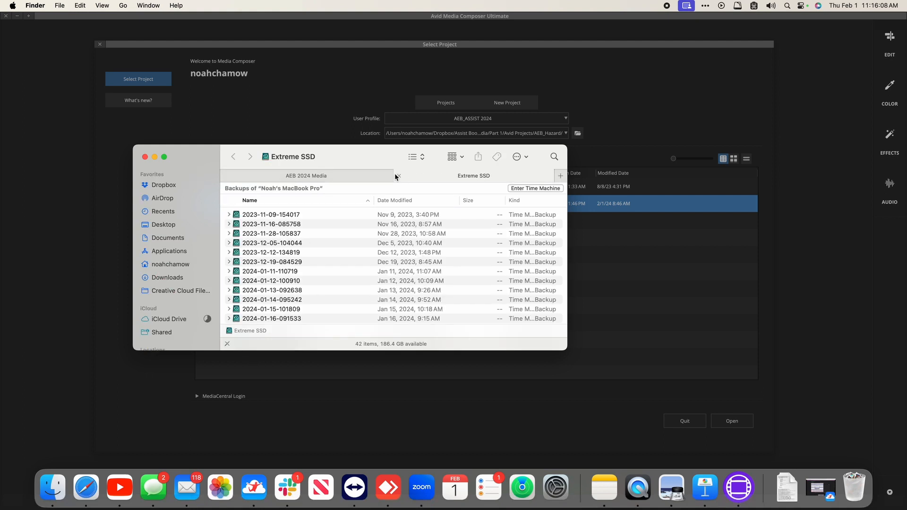
{"action": "left_click", "coordinate": [398, 176]}
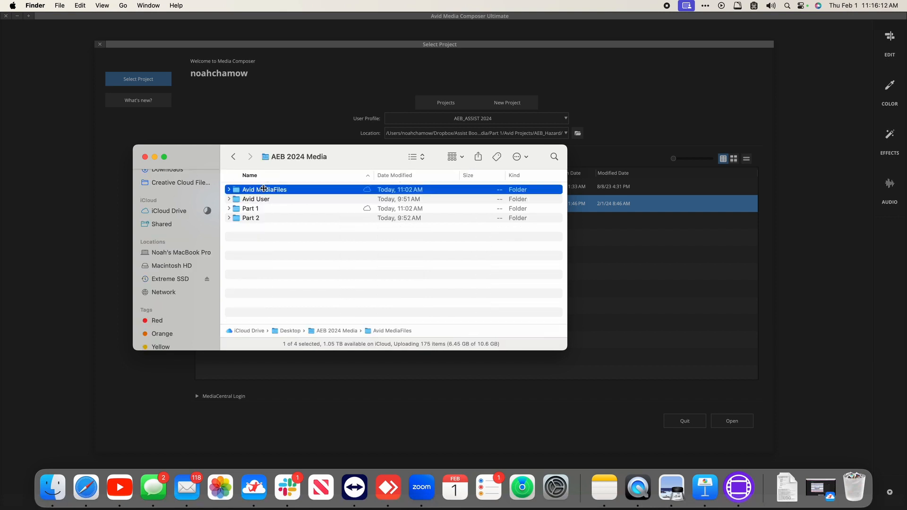
{"action": "left_click_drag", "start_coordinate": [264, 188], "coordinate": [306, 242]}
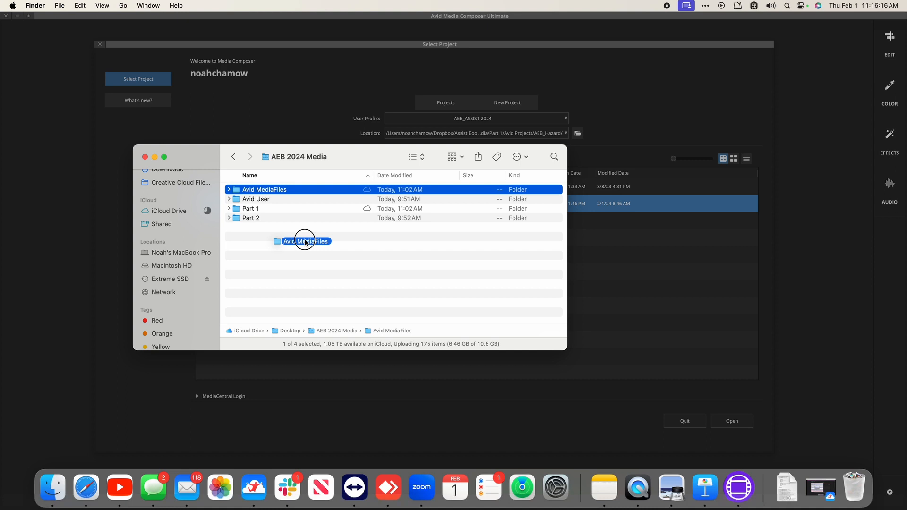
{"action": "left_click_drag", "start_coordinate": [305, 242], "coordinate": [302, 242]}
Step: Drill into Avid MediaFiles > MXF, select folder 2, and start a new Finder tab
{"action": "key", "text": "Down"}
{"action": "key", "text": "Up"}
{"action": "key", "text": "super+Down"}
{"action": "key", "text": "Down"}
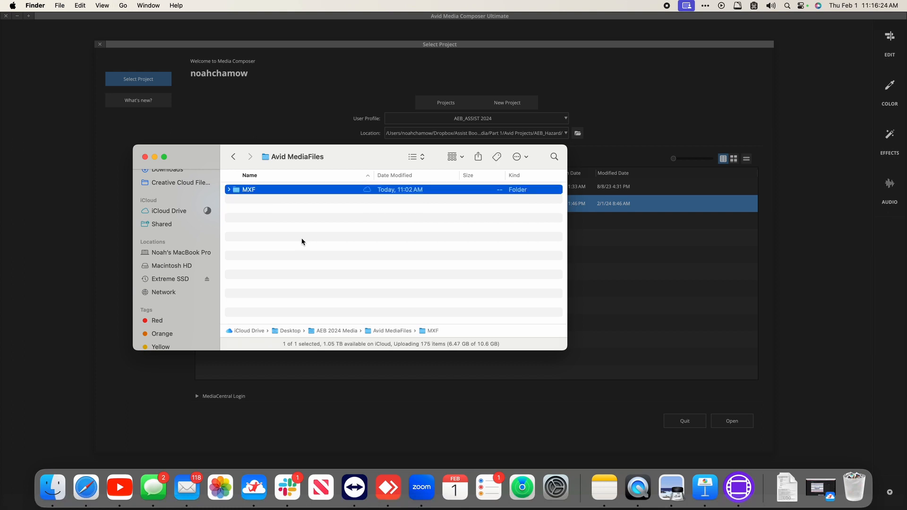
{"action": "key", "text": "super+Down"}
{"action": "key", "text": "Down"}
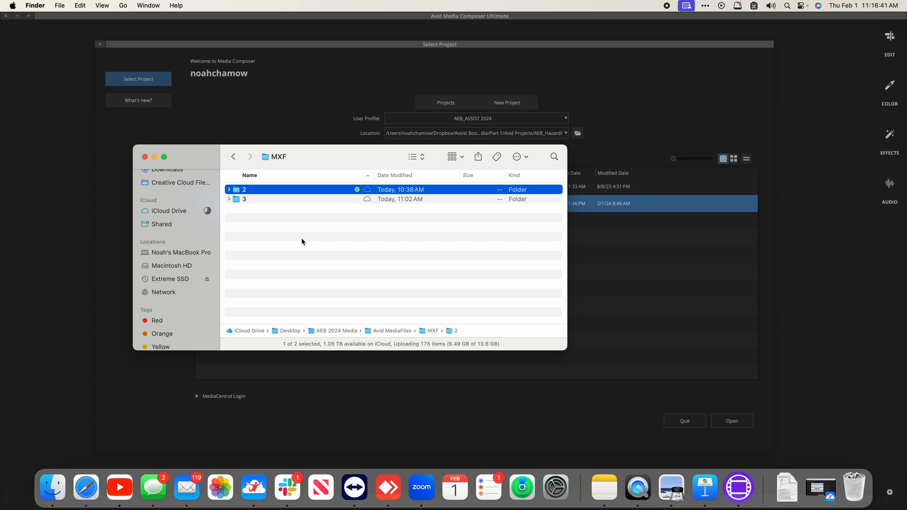
{"action": "key", "text": "super+t"}
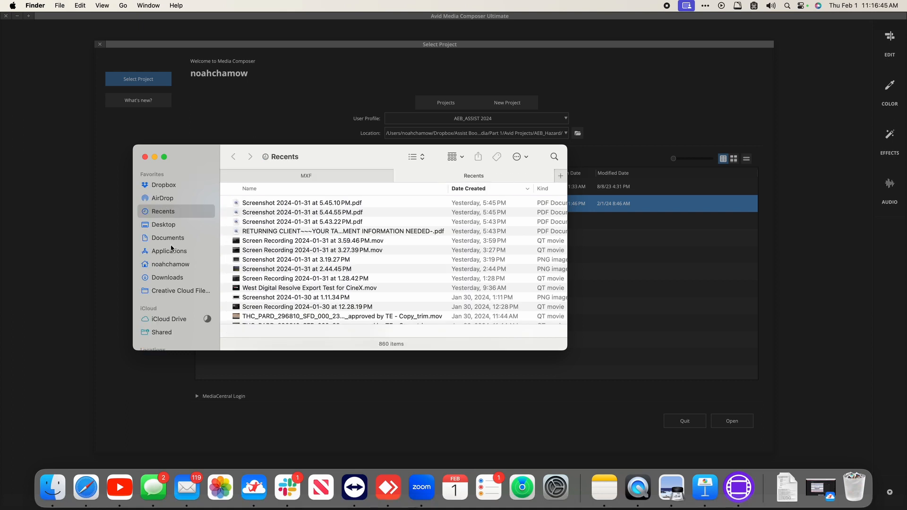
Step: Navigate Macintosh HD > Users > Shared > AvidMediaComposer and select its Avid MediaFiles folder
{"action": "scroll", "coordinate": [171, 303], "scroll_direction": "down", "scroll_amount": 3}
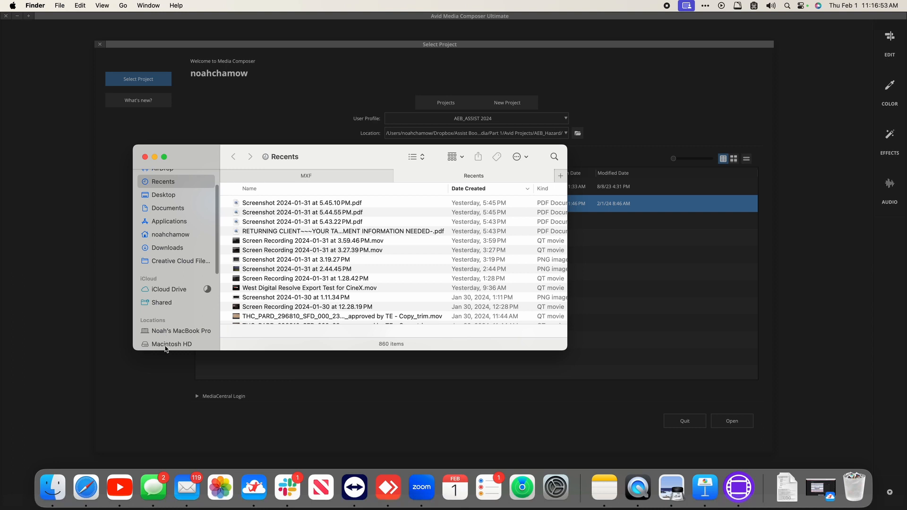
{"action": "left_click", "coordinate": [165, 345]}
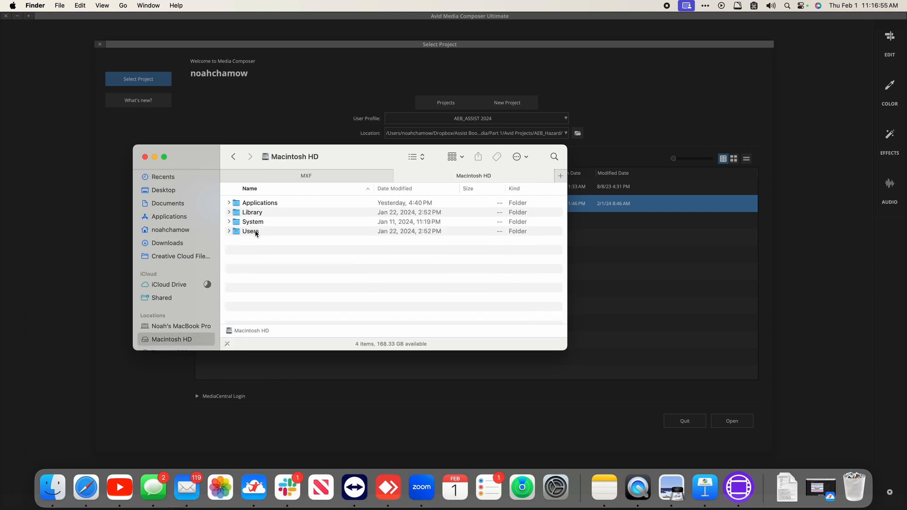
{"action": "double_click", "coordinate": [255, 232]}
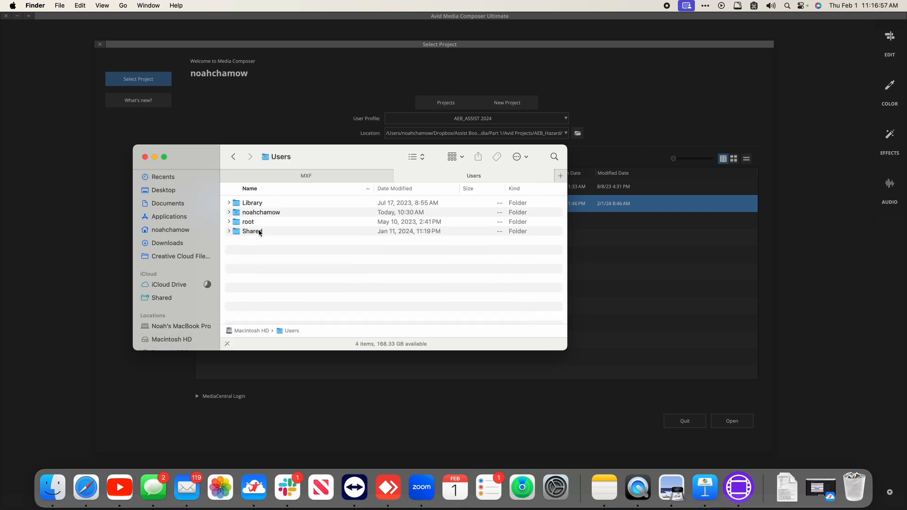
{"action": "double_click", "coordinate": [259, 233]}
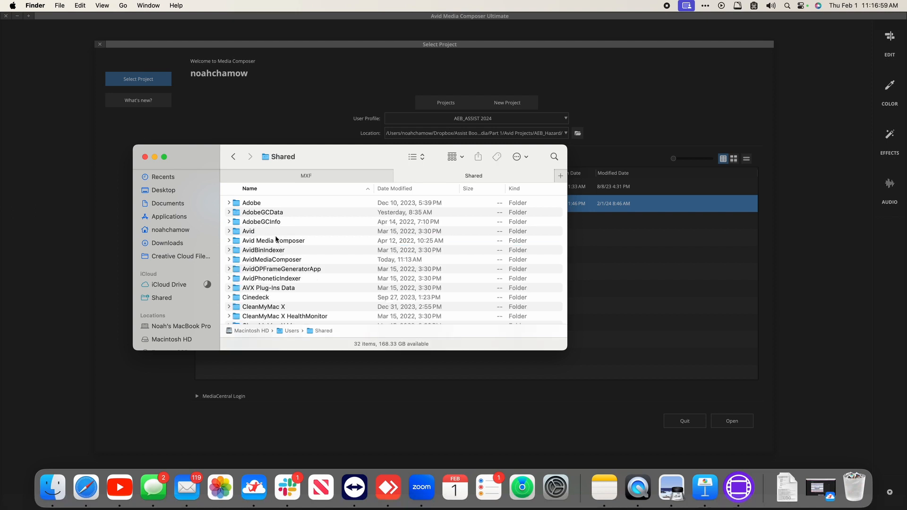
{"action": "left_click", "coordinate": [280, 261]}
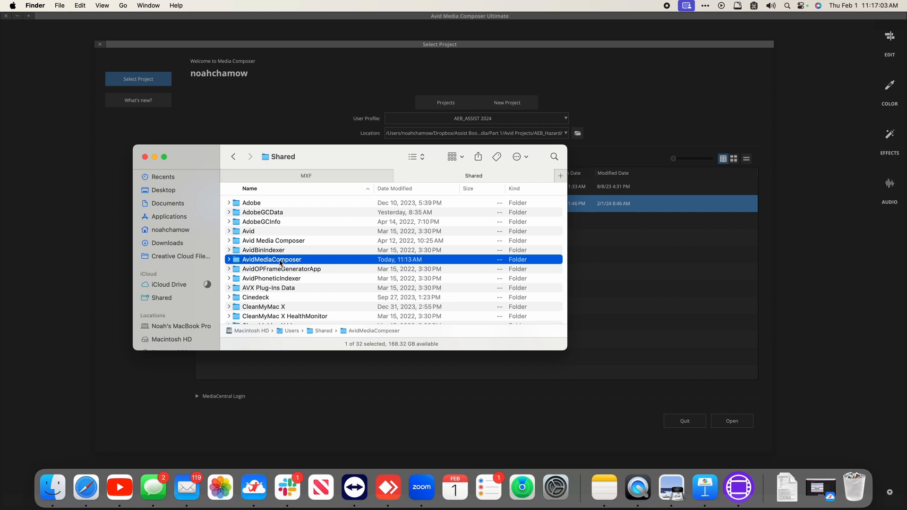
{"action": "double_click", "coordinate": [280, 261]}
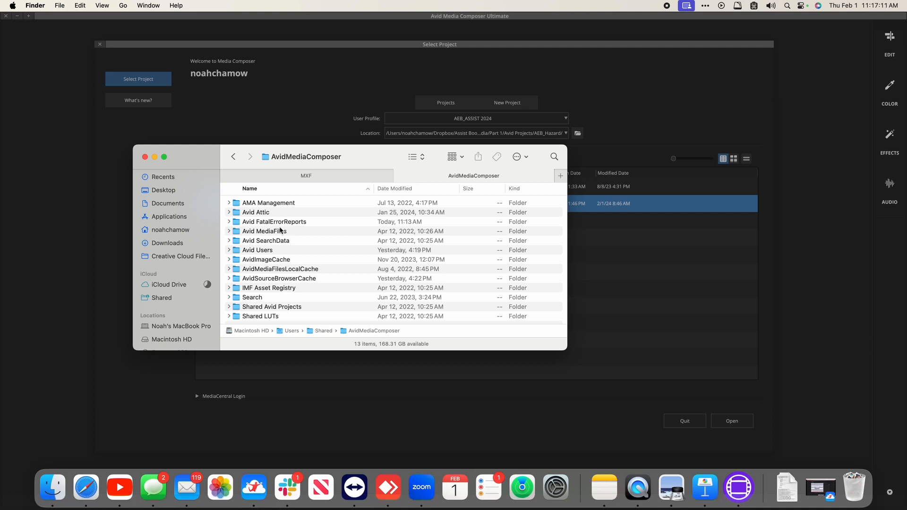
{"action": "left_click", "coordinate": [278, 232]}
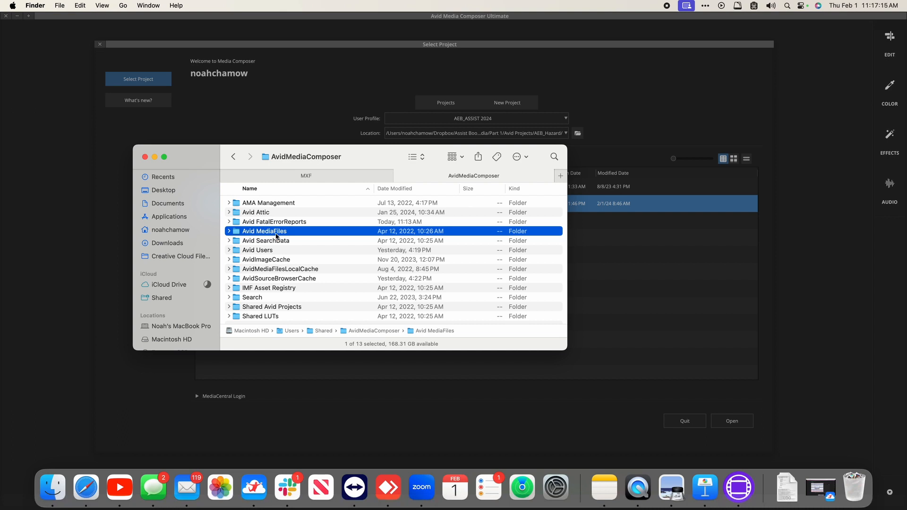
Step: Open the local Avid MediaFiles > MXF folder in the AvidMediaComposer tab
{"action": "left_click", "coordinate": [291, 178]}
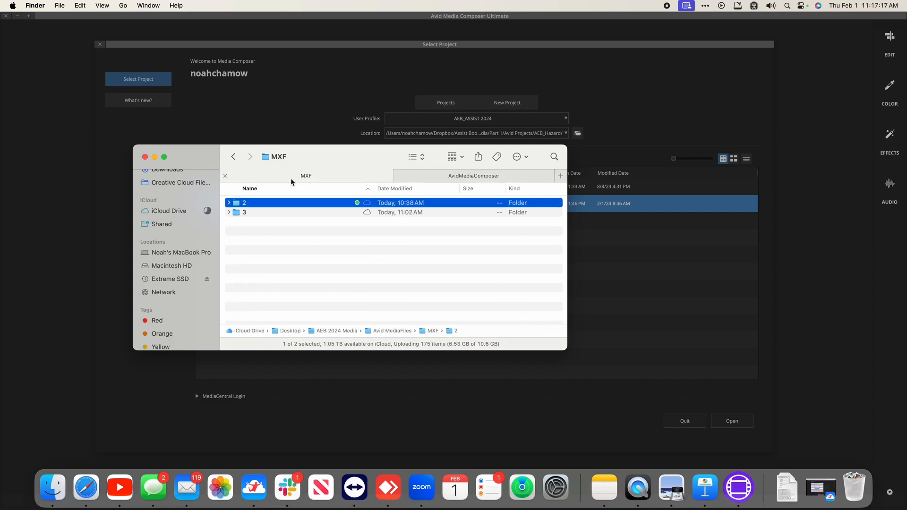
{"action": "key", "text": "super+Up"}
{"action": "key", "text": "super+Up"}
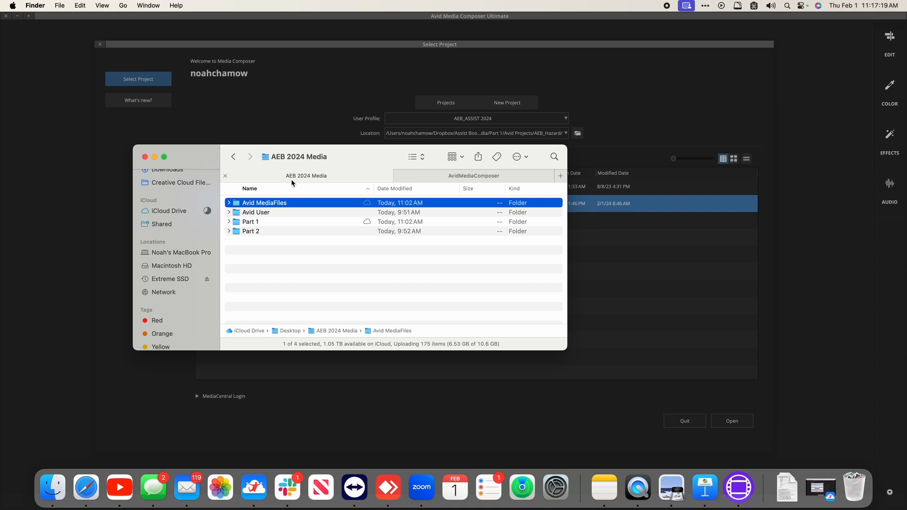
{"action": "left_click", "coordinate": [459, 174]}
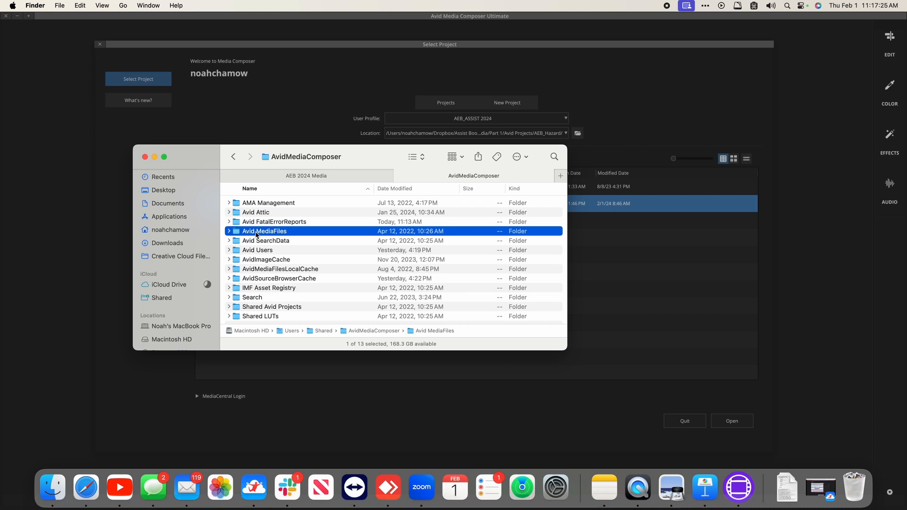
{"action": "double_click", "coordinate": [257, 232]}
{"action": "left_click", "coordinate": [253, 203]}
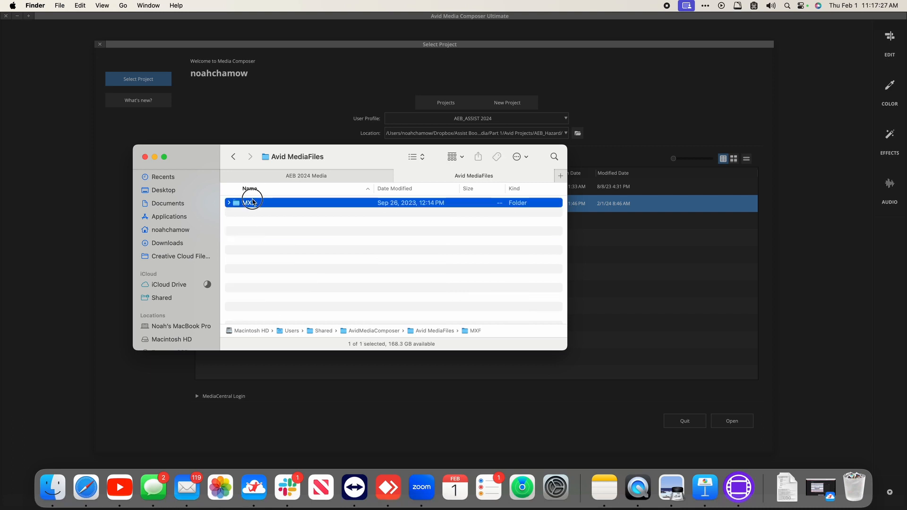
{"action": "double_click", "coordinate": [252, 202]}
Step: Move folders 2 and 3 from the iCloud MXF folder into the local MXF folder
{"action": "left_click", "coordinate": [294, 174]}
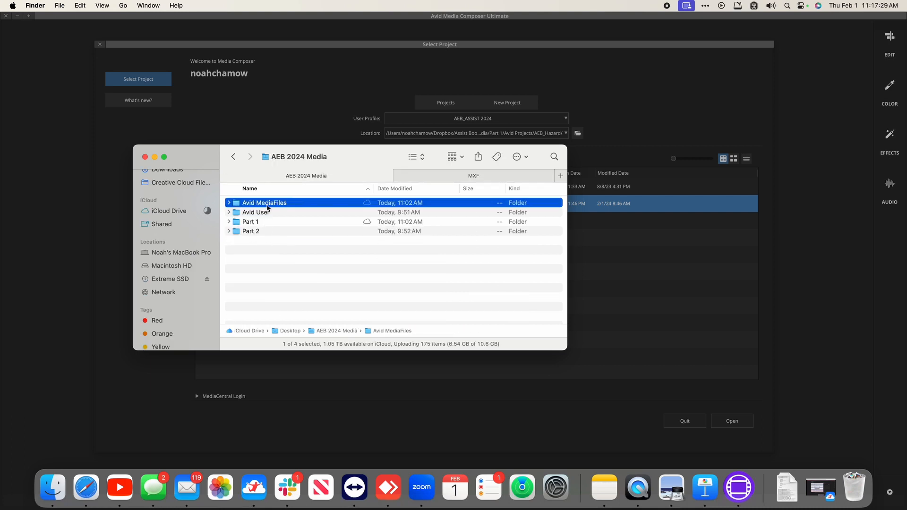
{"action": "double_click", "coordinate": [266, 204]}
{"action": "double_click", "coordinate": [265, 204]}
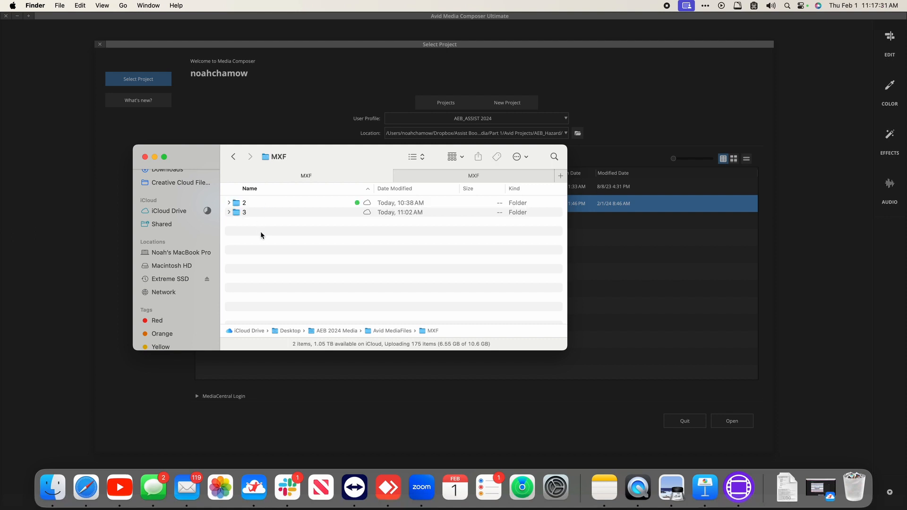
{"action": "left_click_drag", "start_coordinate": [261, 235], "coordinate": [254, 196]}
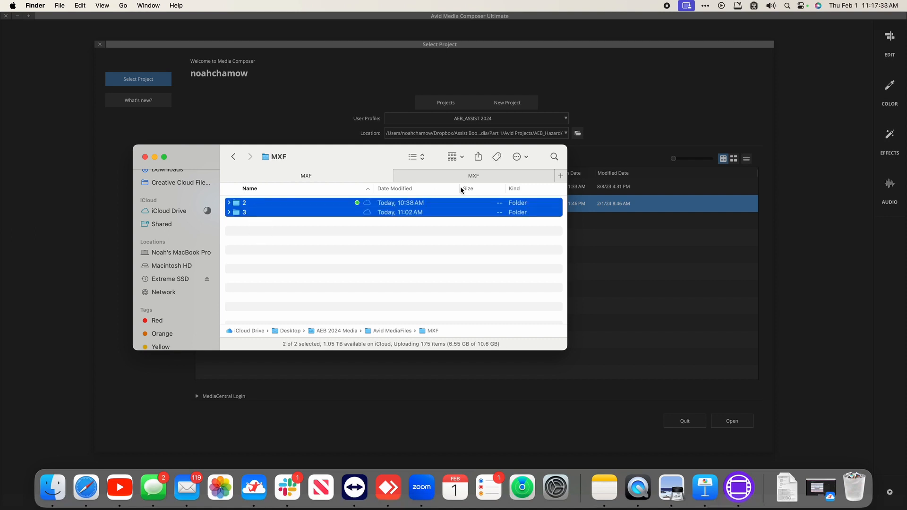
{"action": "left_click", "coordinate": [444, 178]}
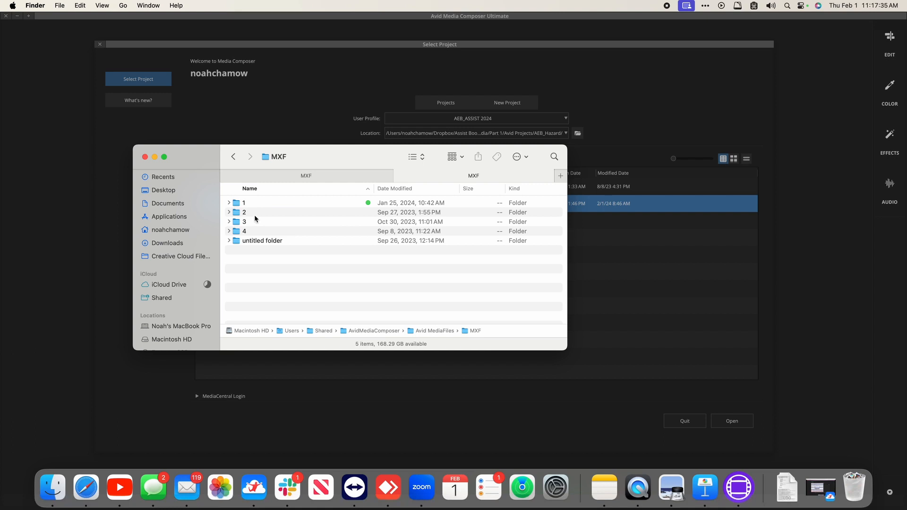
{"action": "left_click", "coordinate": [300, 173]}
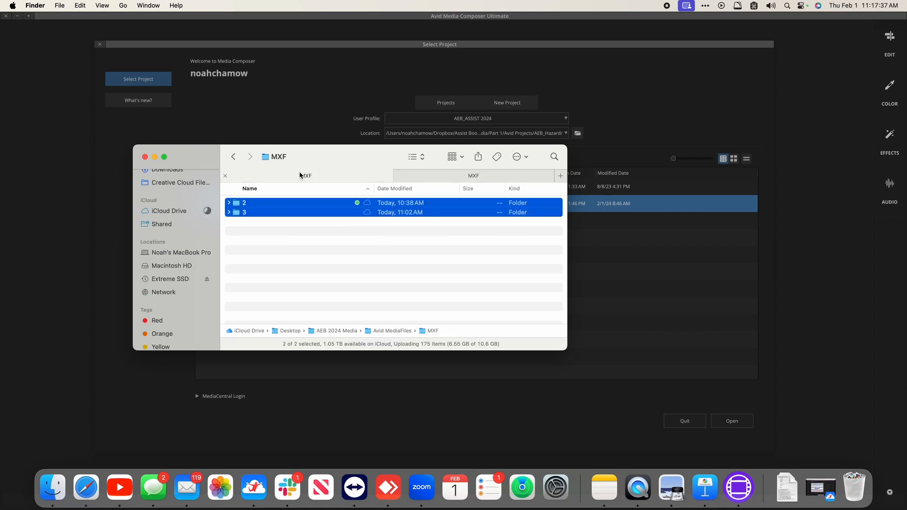
{"action": "left_click_drag", "start_coordinate": [246, 202], "coordinate": [447, 303]}
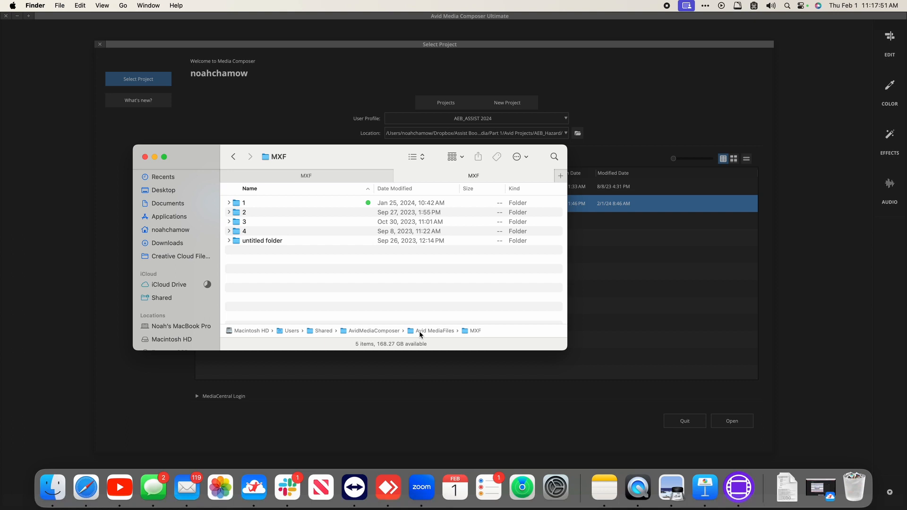
{"action": "left_click", "coordinate": [276, 177]}
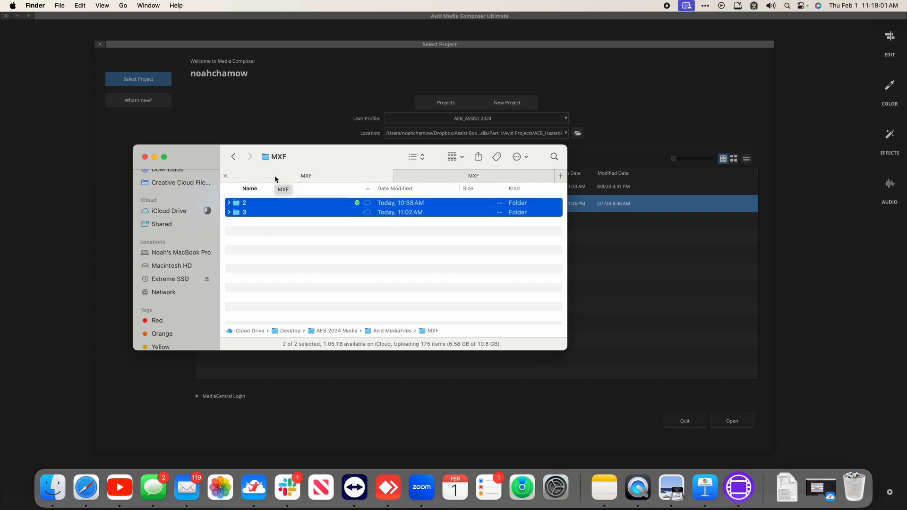
Step: Go up from MXF to the AEB 2024 Media folder with Cmd+Up
{"action": "key", "text": "super+Up"}
{"action": "key", "text": "super+Up"}
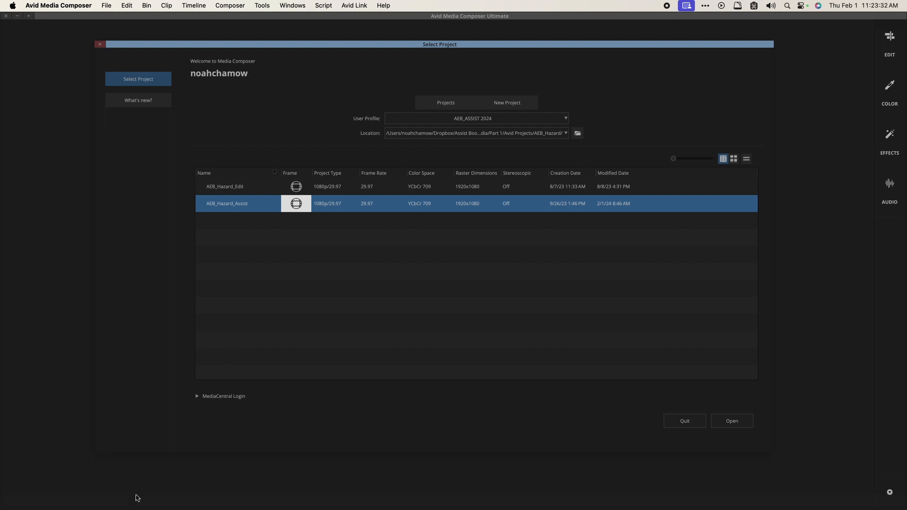
Step: Open a new Finder window on the Desktop folder and reposition it
{"action": "mouse_move", "coordinate": [137, 501]}
{"action": "left_click", "coordinate": [52, 489]}
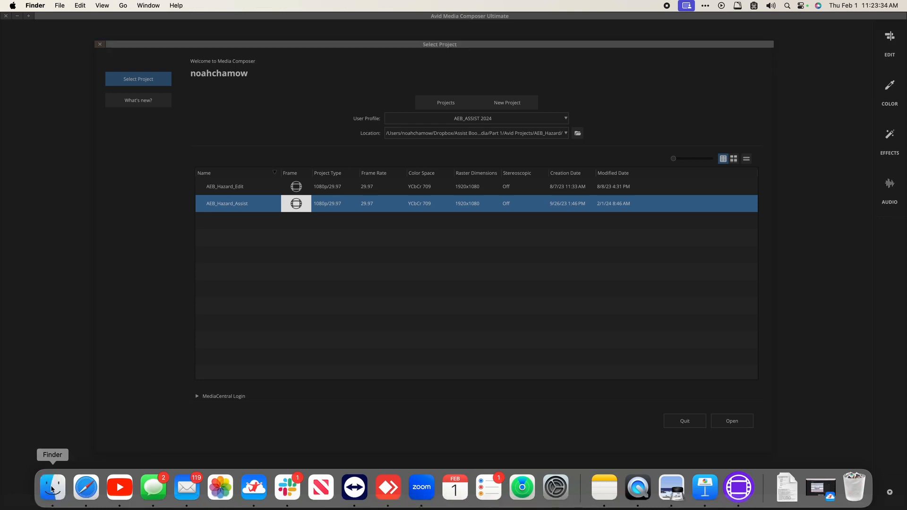
{"action": "left_click_drag", "start_coordinate": [195, 155], "coordinate": [182, 171]}
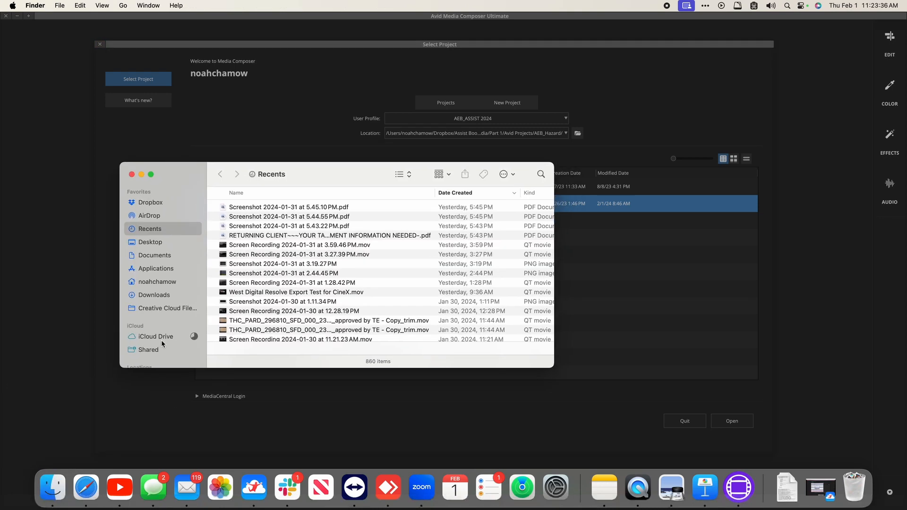
{"action": "left_click", "coordinate": [150, 242]}
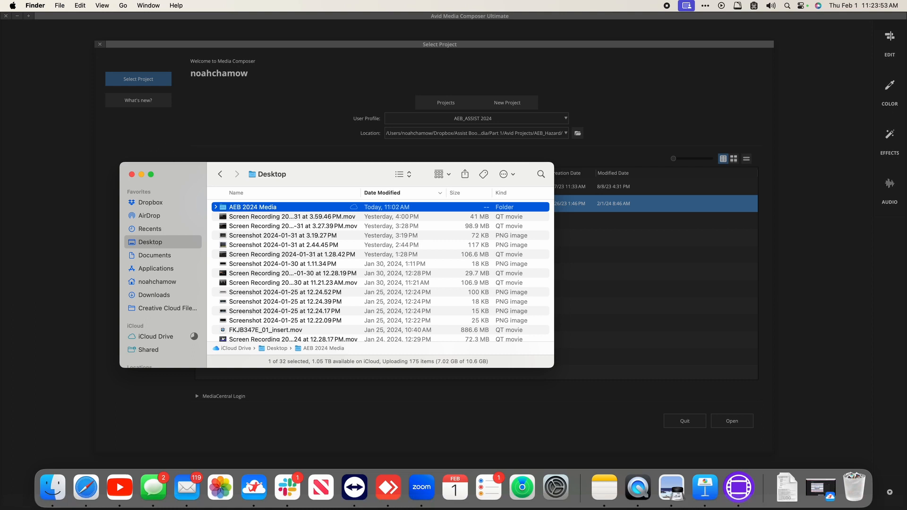
{"action": "left_click_drag", "start_coordinate": [186, 171], "coordinate": [150, 190]}
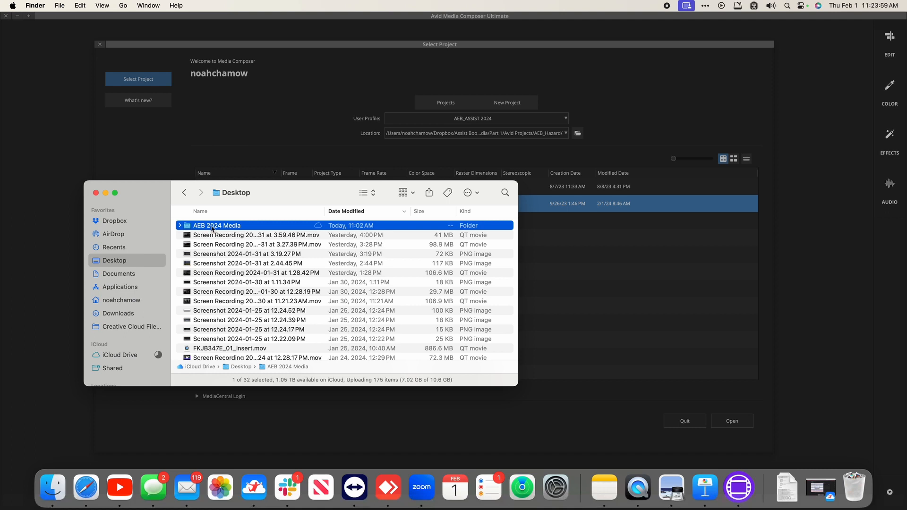
Step: Look inside AEB 2024 Media, return to the Desktop, and bring Avid forward
{"action": "double_click", "coordinate": [211, 227]}
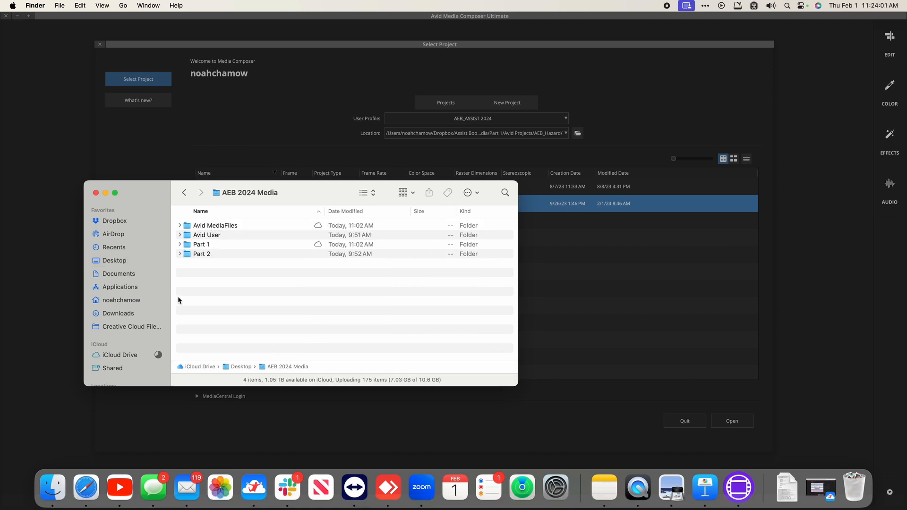
{"action": "left_click", "coordinate": [225, 227]}
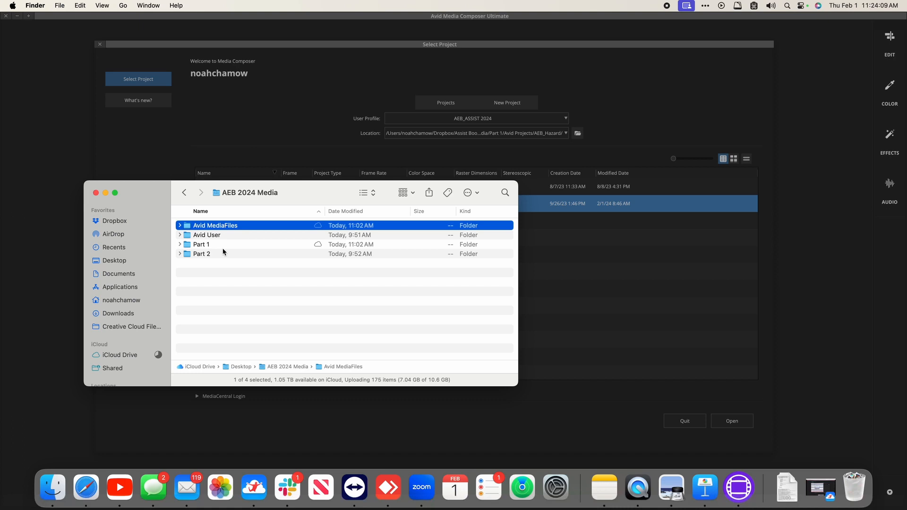
{"action": "key", "text": "super+Up"}
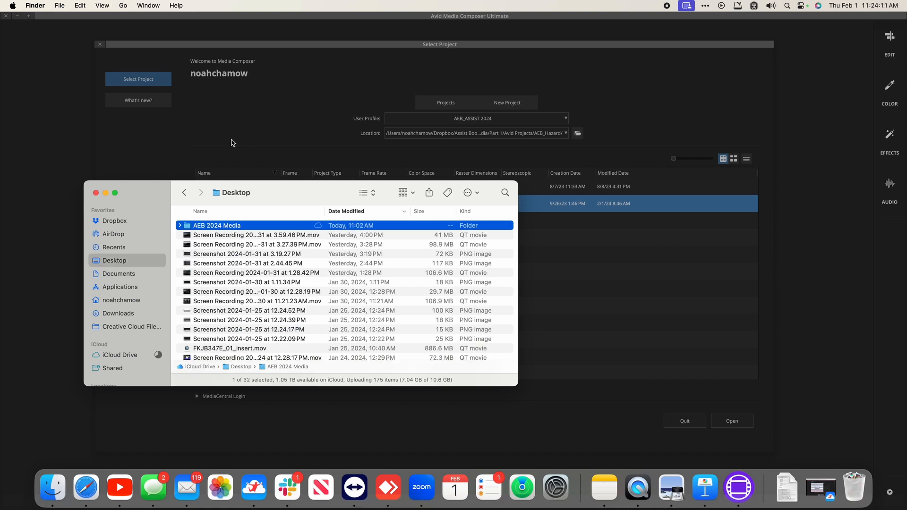
{"action": "left_click", "coordinate": [231, 143]}
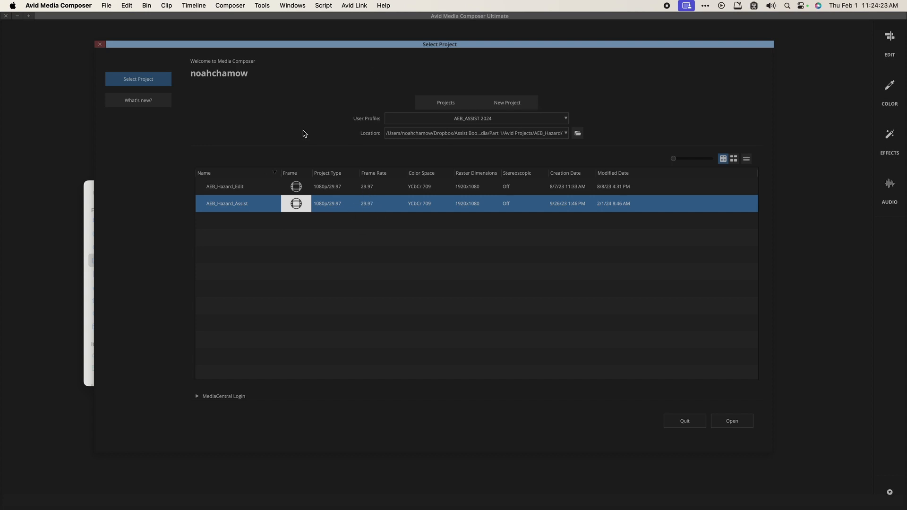
{"action": "left_click", "coordinate": [303, 131]}
{"action": "left_click", "coordinate": [385, 193]}
{"action": "left_click", "coordinate": [383, 209]}
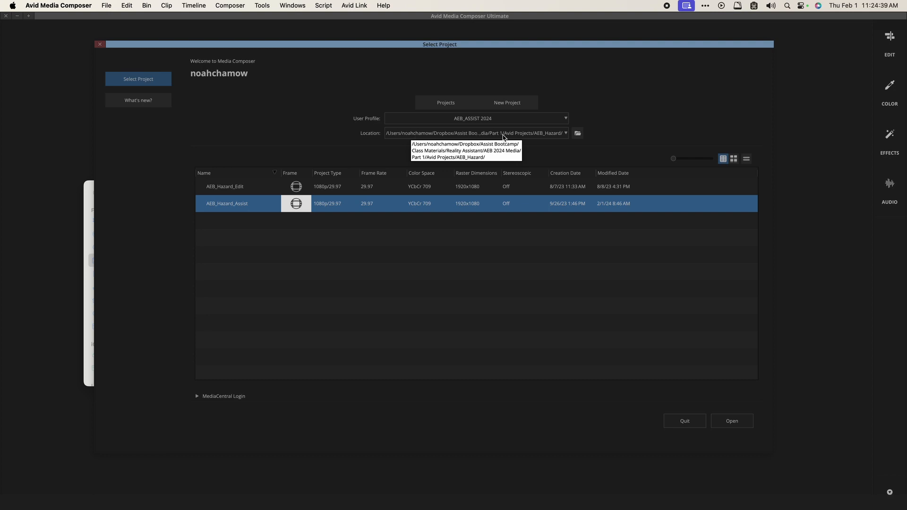
{"action": "left_click", "coordinate": [328, 188]}
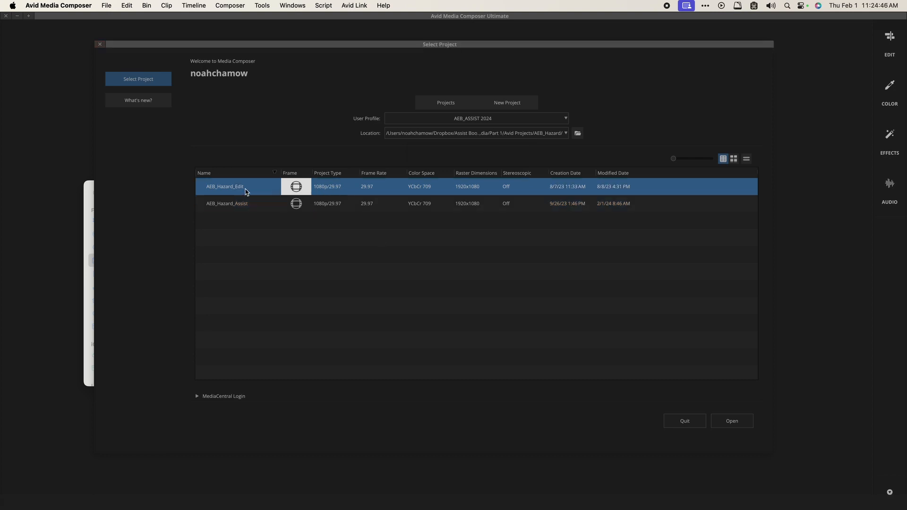
{"action": "left_click", "coordinate": [297, 203]}
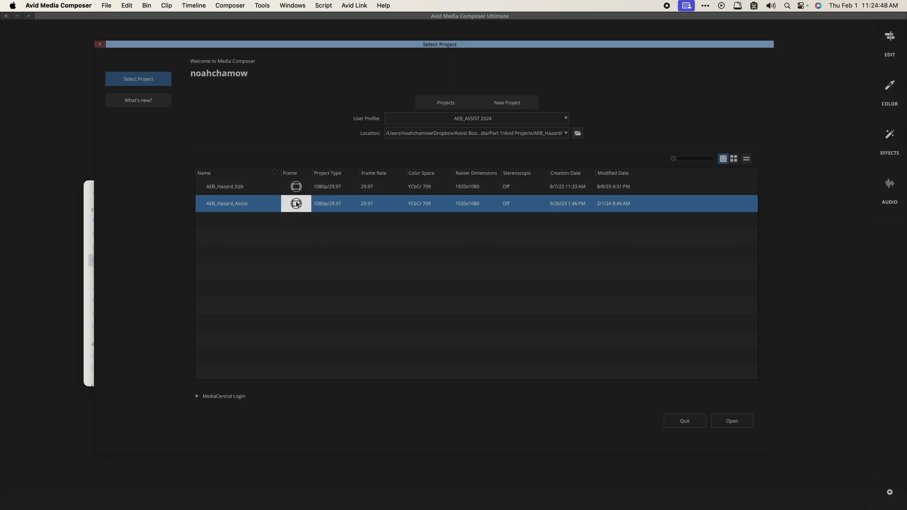
{"action": "left_click", "coordinate": [302, 188]}
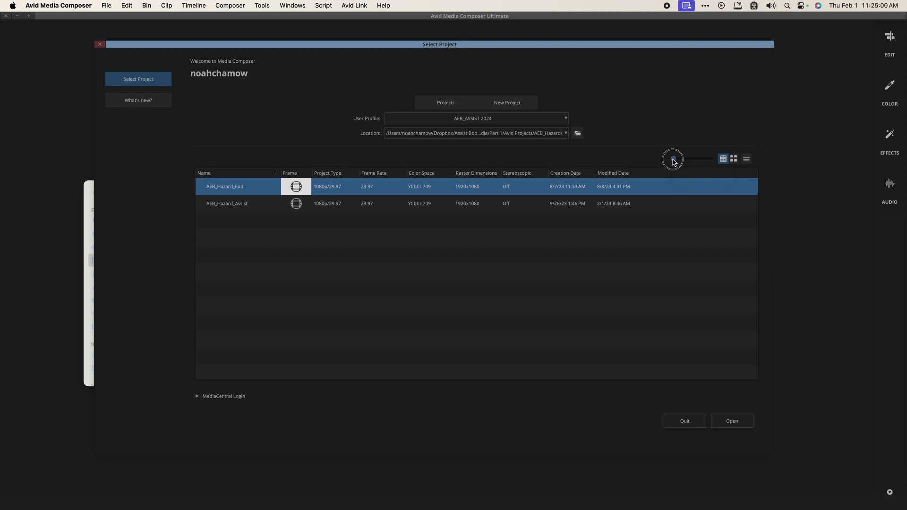
{"action": "left_click_drag", "start_coordinate": [674, 159], "coordinate": [653, 159]}
{"action": "left_click", "coordinate": [734, 160]}
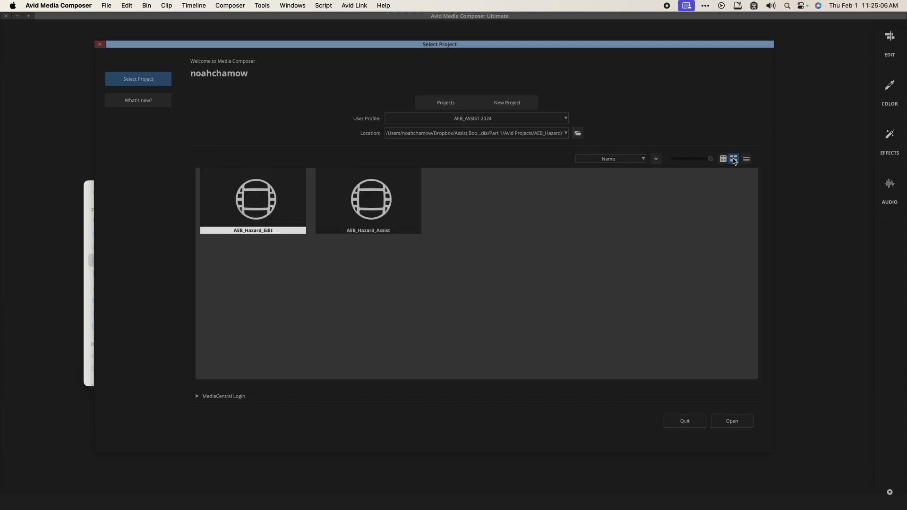
{"action": "left_click", "coordinate": [747, 159]}
{"action": "left_click", "coordinate": [723, 159]}
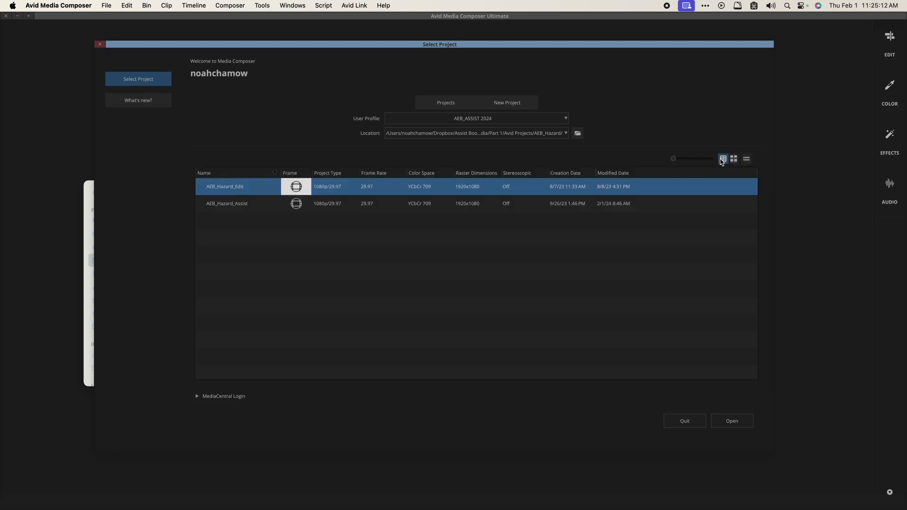
{"action": "left_click", "coordinate": [747, 159]}
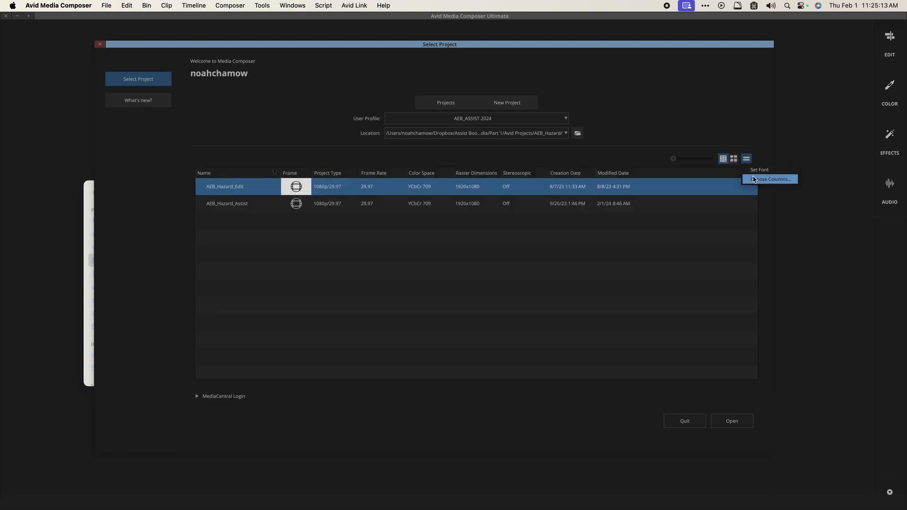
{"action": "left_click", "coordinate": [521, 272]}
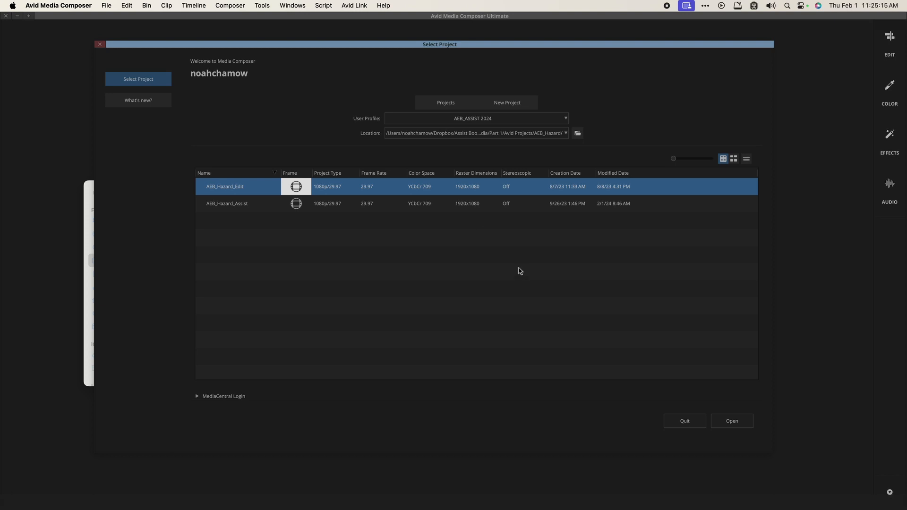
{"action": "left_click", "coordinate": [380, 204]}
{"action": "left_click", "coordinate": [375, 185]}
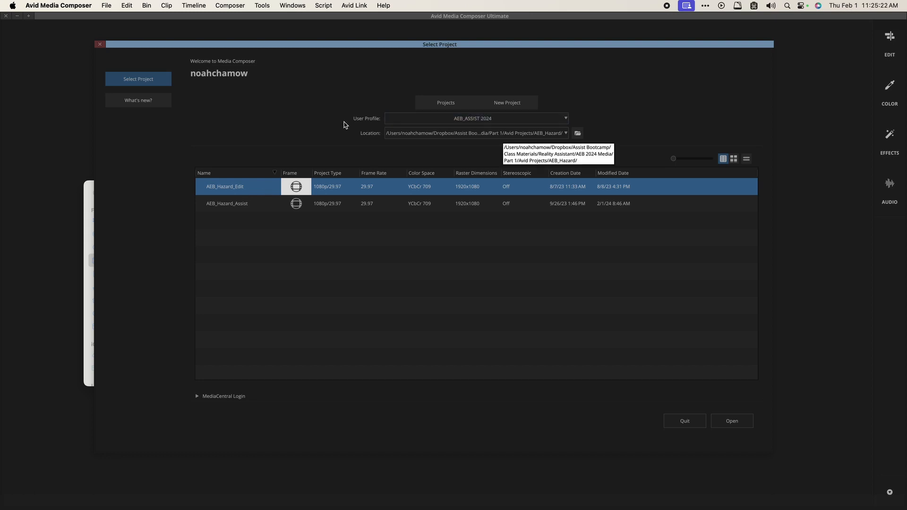
Step: Set Location to Desktop > AEB 2024 Media > Part 1 > Avid Projects > AEB_Hazard, then select AEB_Hazard_Edit
{"action": "left_click", "coordinate": [578, 134]}
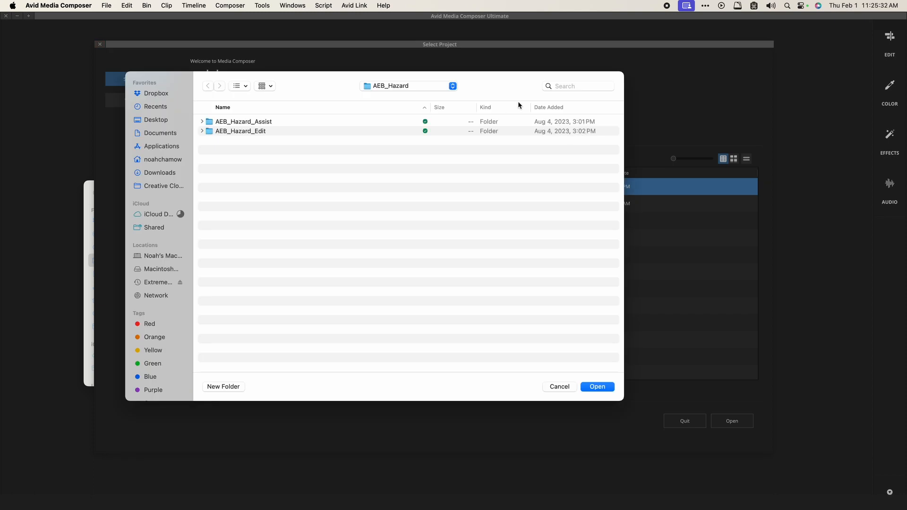
{"action": "left_click_drag", "start_coordinate": [486, 81], "coordinate": [544, 112]}
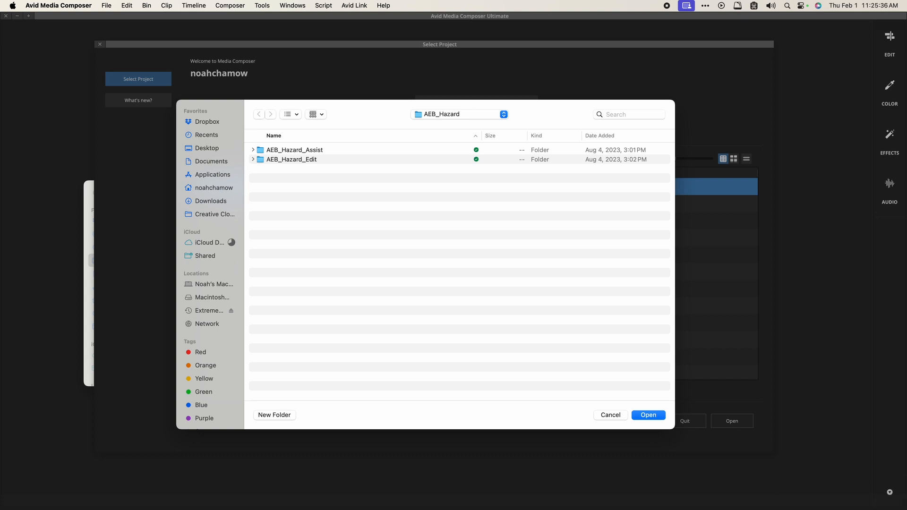
{"action": "left_click", "coordinate": [207, 148]}
{"action": "left_click", "coordinate": [315, 150]}
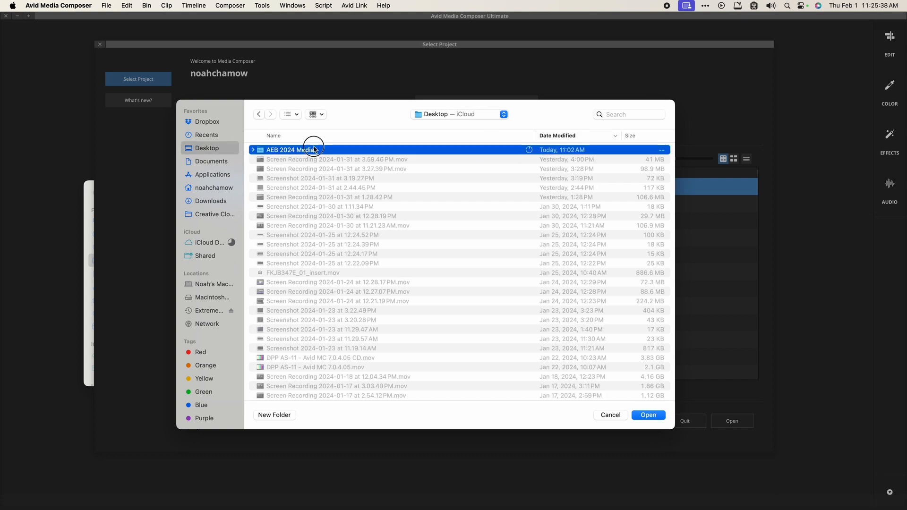
{"action": "double_click", "coordinate": [314, 149]}
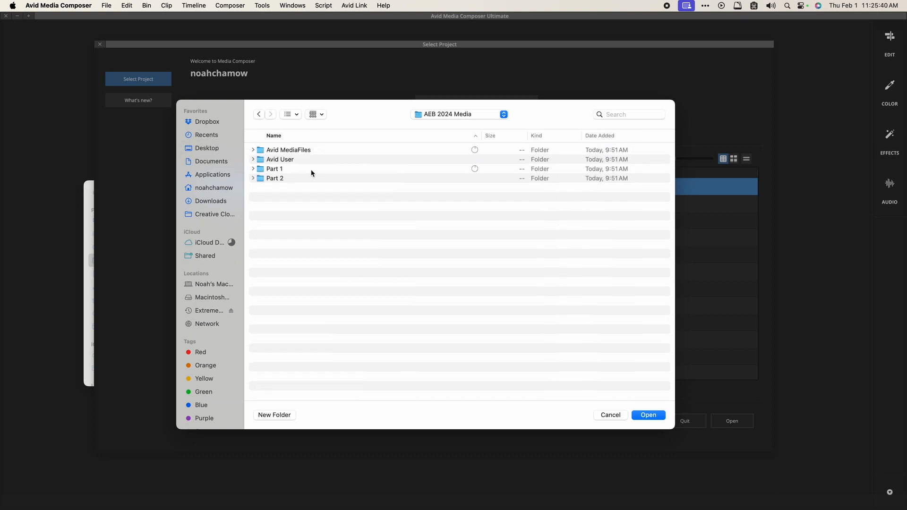
{"action": "left_click", "coordinate": [308, 168]}
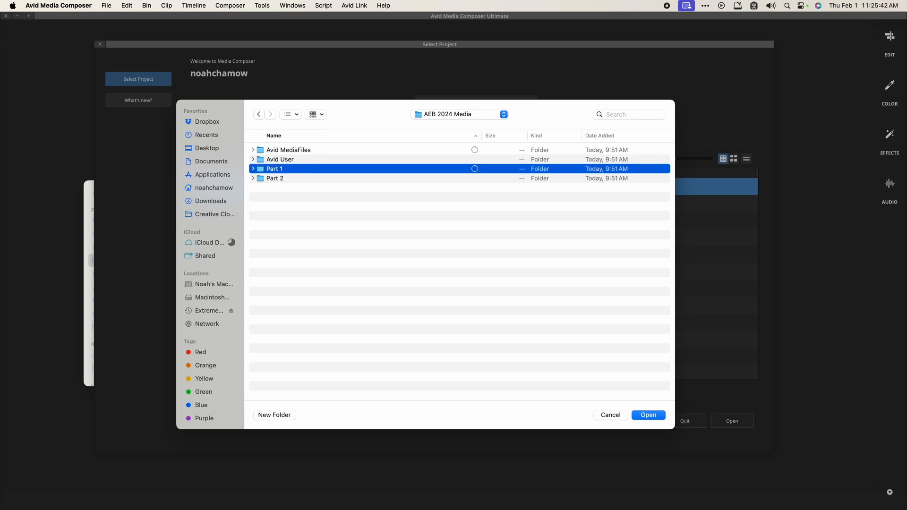
{"action": "double_click", "coordinate": [308, 168]}
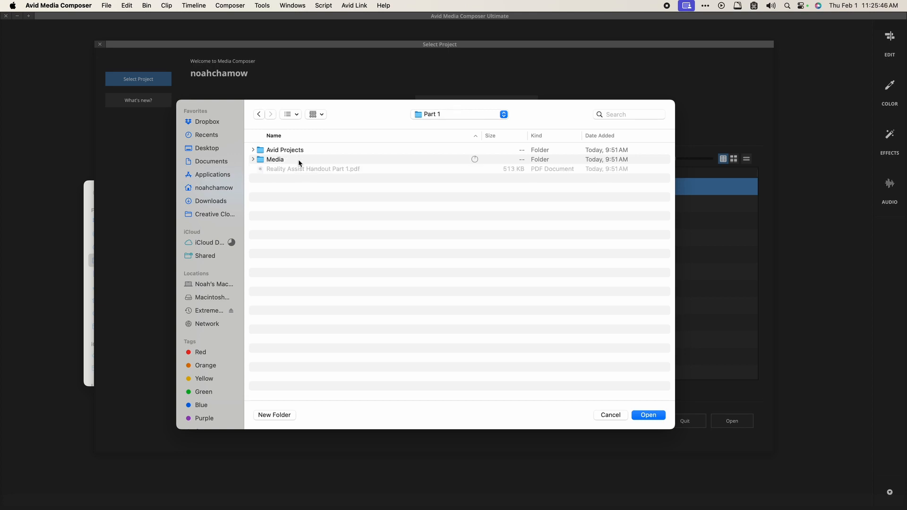
{"action": "double_click", "coordinate": [299, 150]}
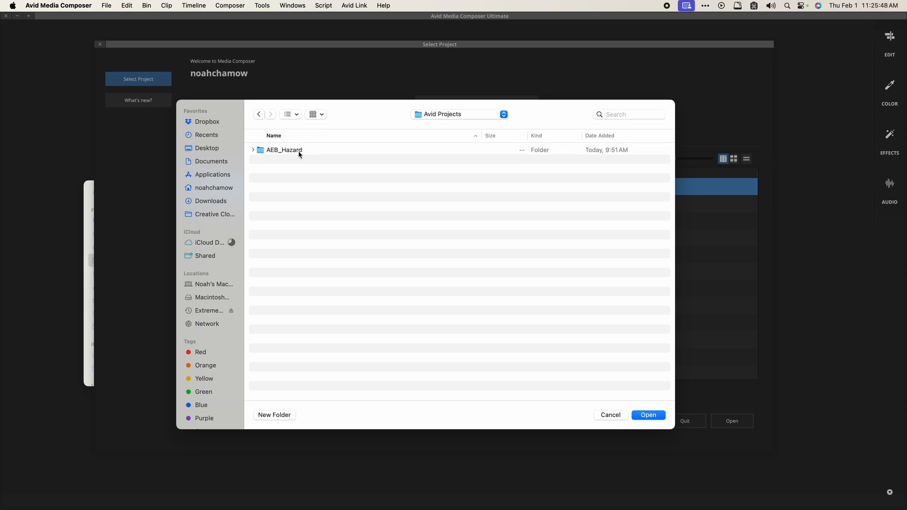
{"action": "double_click", "coordinate": [299, 150]}
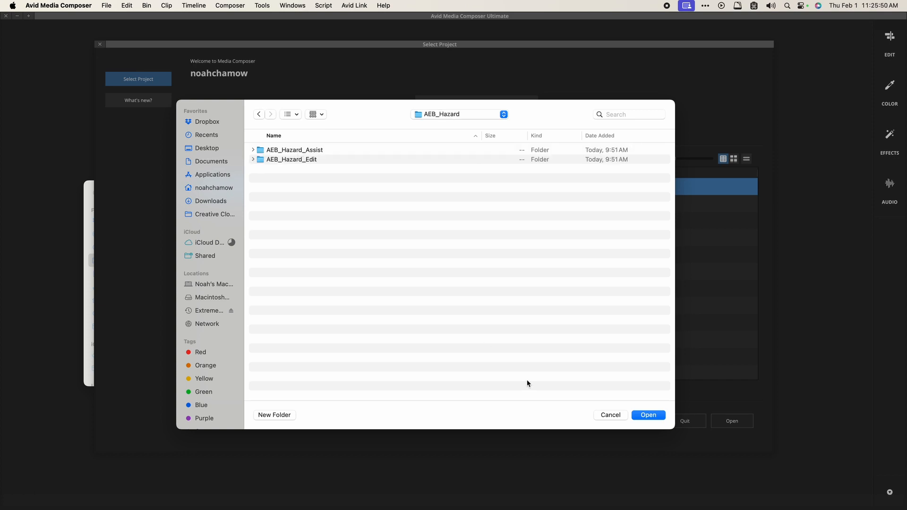
{"action": "left_click", "coordinate": [649, 418]}
{"action": "left_click", "coordinate": [649, 418]}
{"action": "left_click", "coordinate": [260, 196]}
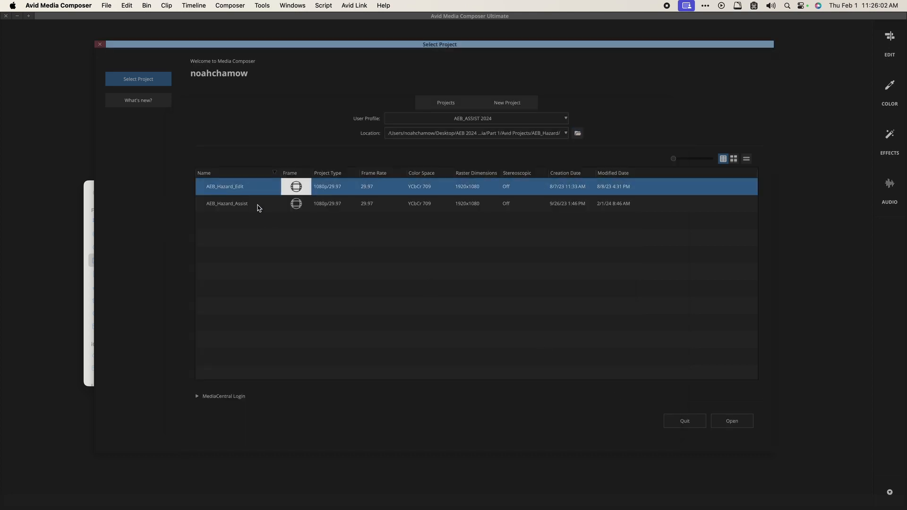
{"action": "left_click", "coordinate": [258, 207]}
{"action": "left_click", "coordinate": [259, 189]}
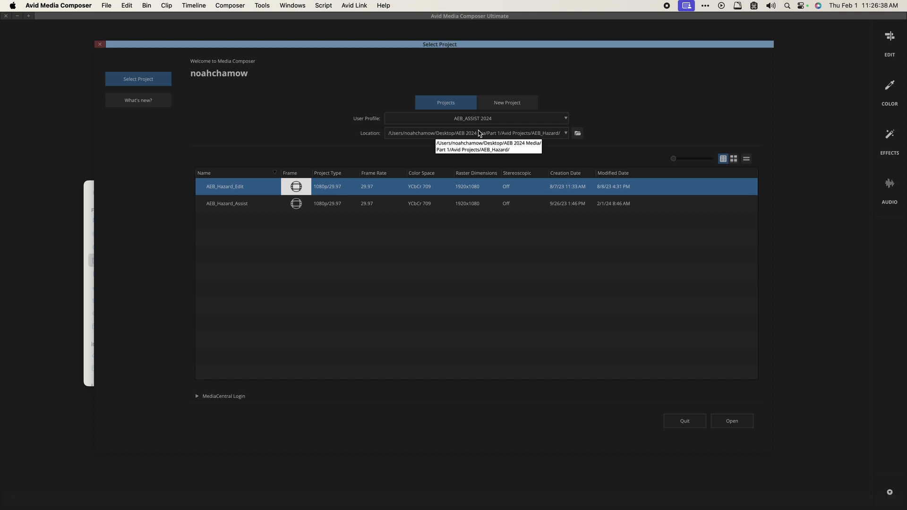
{"action": "left_click", "coordinate": [502, 105]}
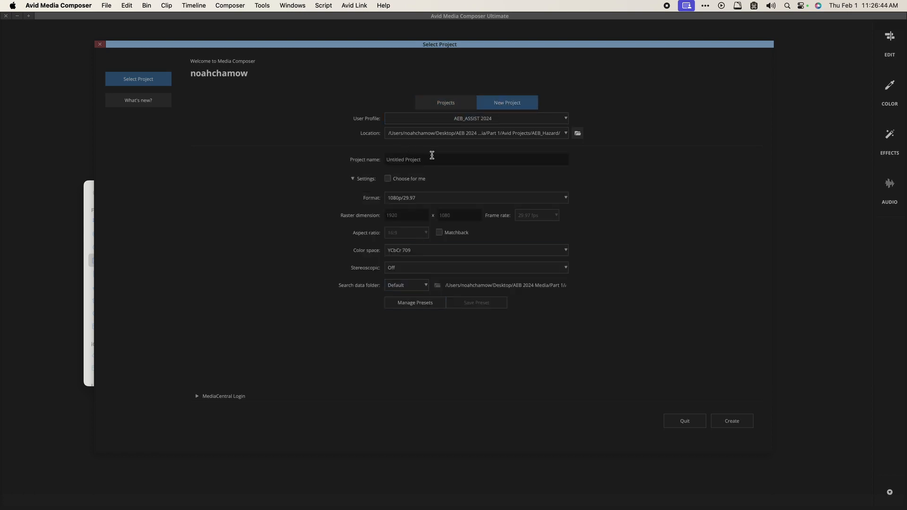
{"action": "left_click", "coordinate": [434, 157]}
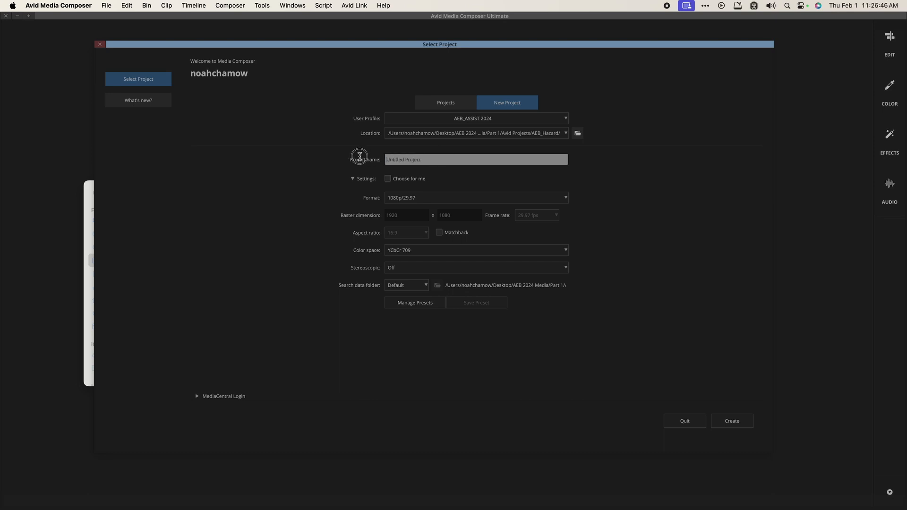
{"action": "left_click", "coordinate": [449, 158]}
{"action": "left_click", "coordinate": [353, 179]}
{"action": "left_click", "coordinate": [353, 179]}
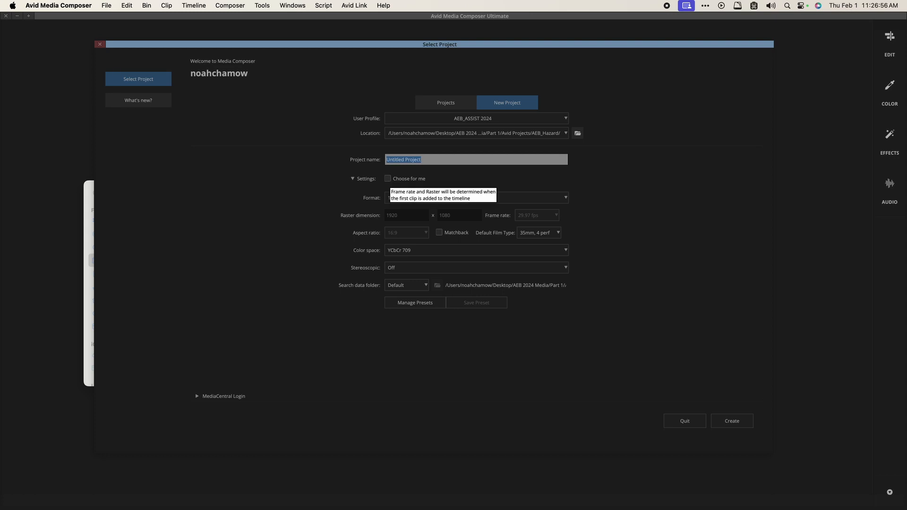
{"action": "left_click", "coordinate": [388, 179]}
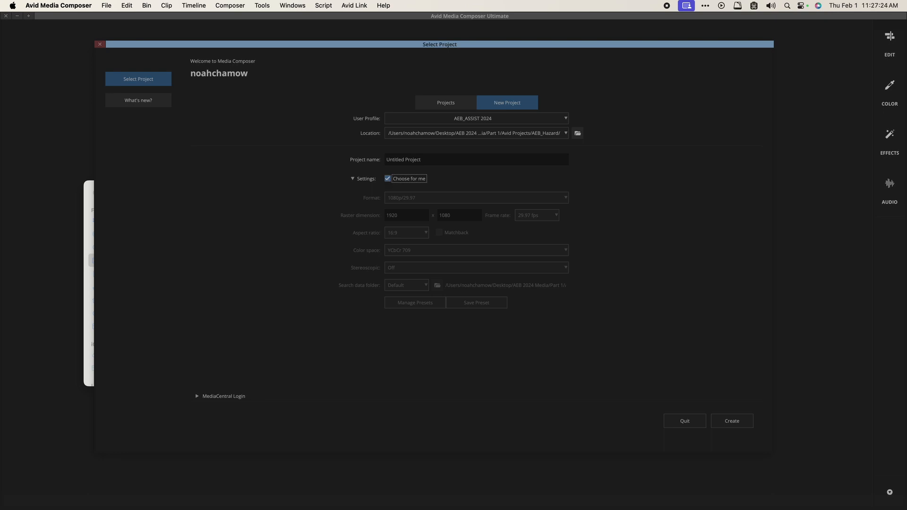
{"action": "left_click", "coordinate": [388, 180]}
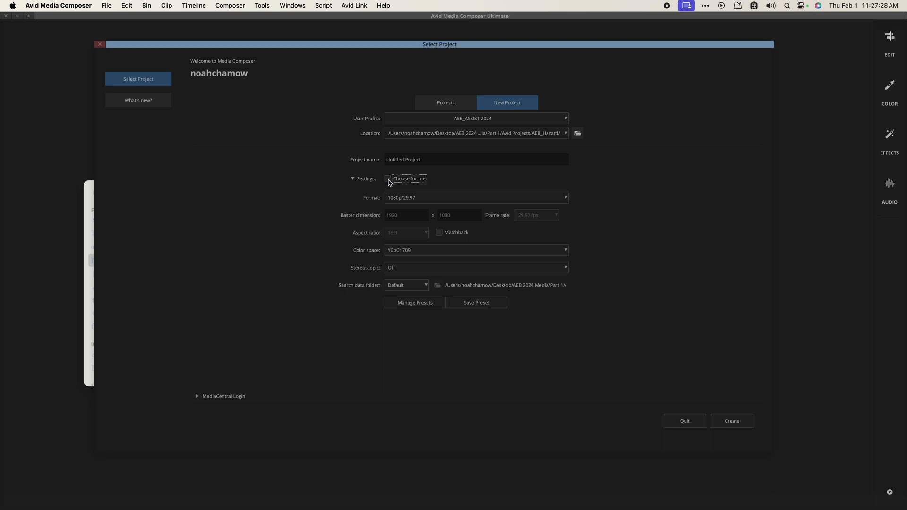
{"action": "left_click", "coordinate": [449, 199]}
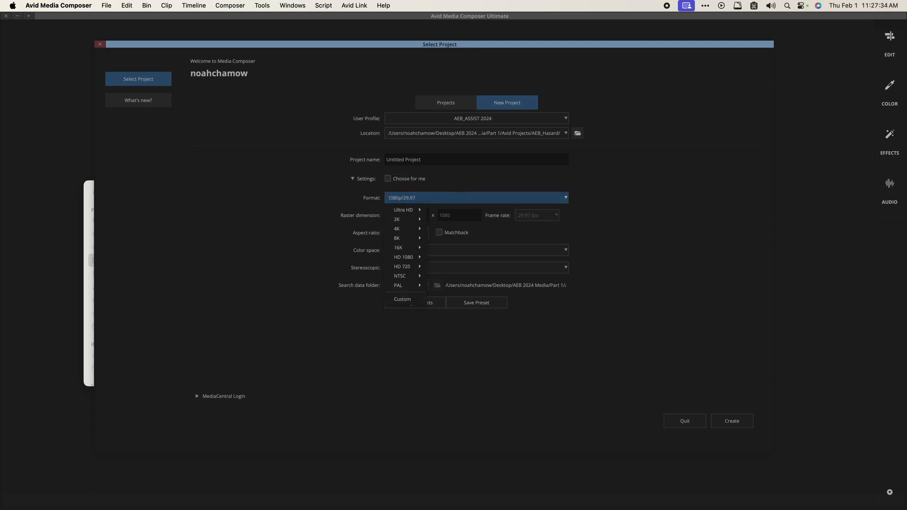
{"action": "mouse_move", "coordinate": [399, 256]}
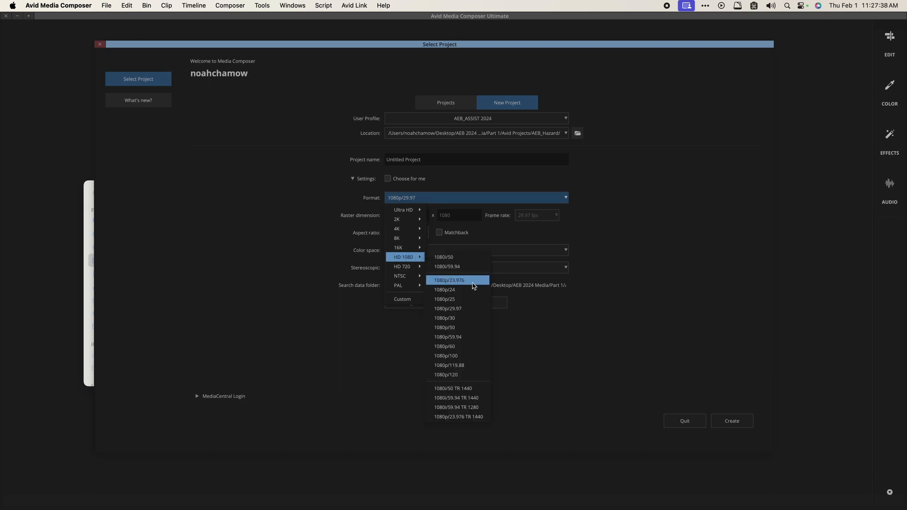
{"action": "left_click", "coordinate": [376, 227]}
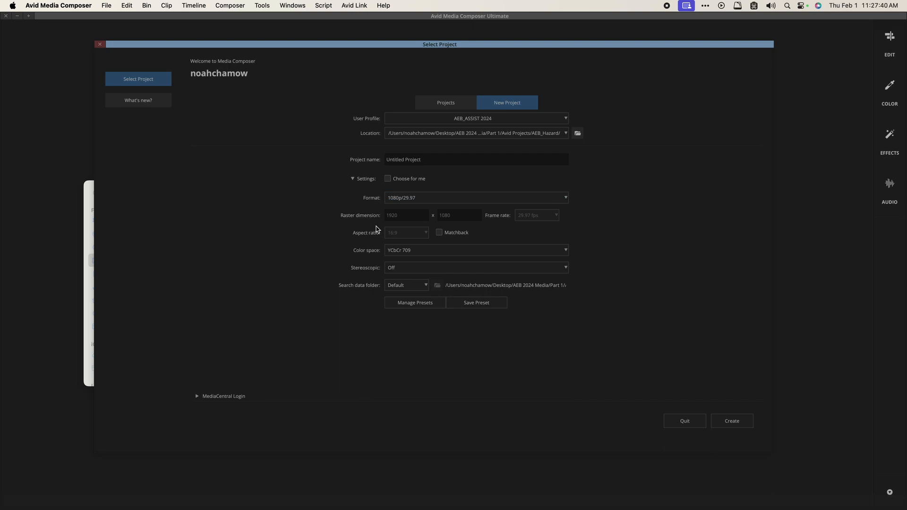
{"action": "left_click", "coordinate": [428, 251]}
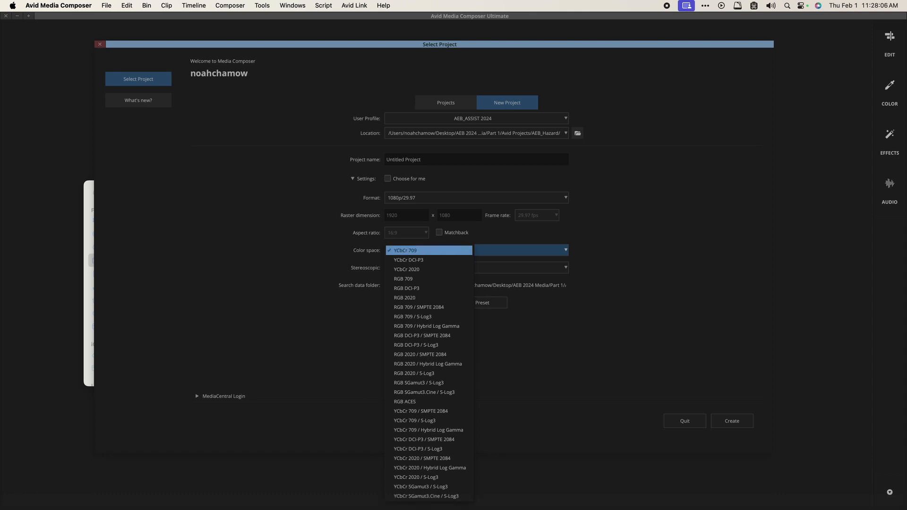
{"action": "left_click", "coordinate": [336, 250]}
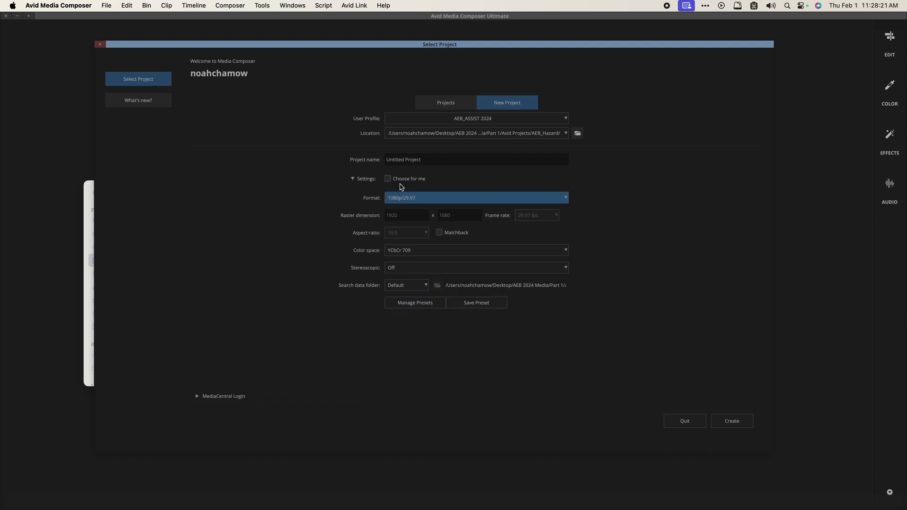
Step: Begin saving a preset, cancel it, and check that the saved-preset list is empty
{"action": "left_click", "coordinate": [475, 303]}
{"action": "left_click", "coordinate": [470, 271]}
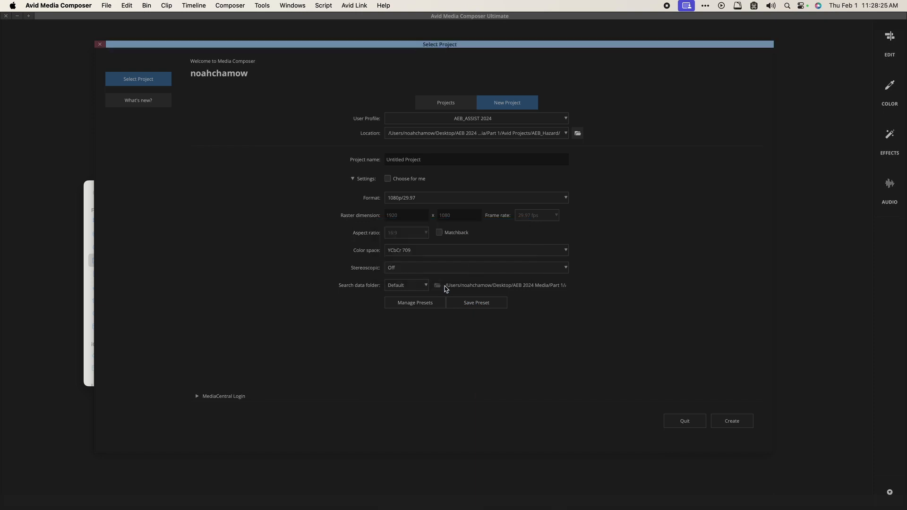
{"action": "left_click", "coordinate": [406, 307]}
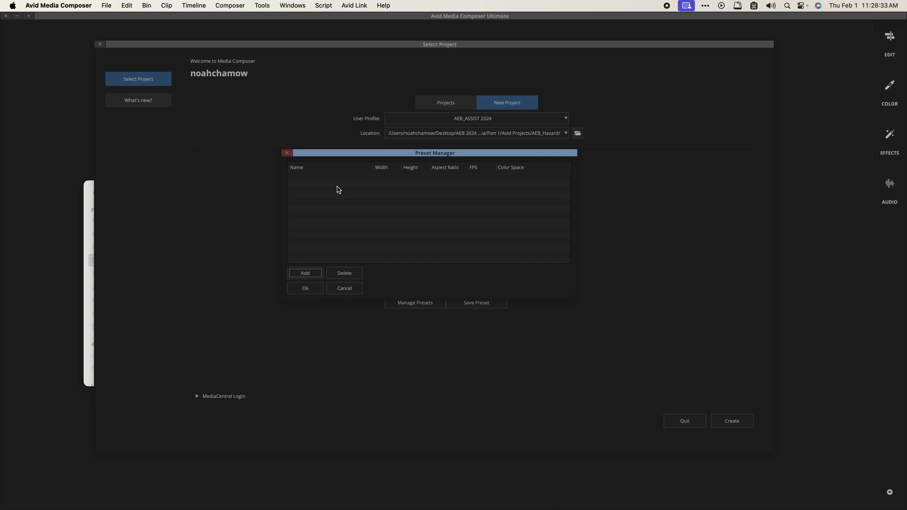
{"action": "left_click", "coordinate": [348, 288]}
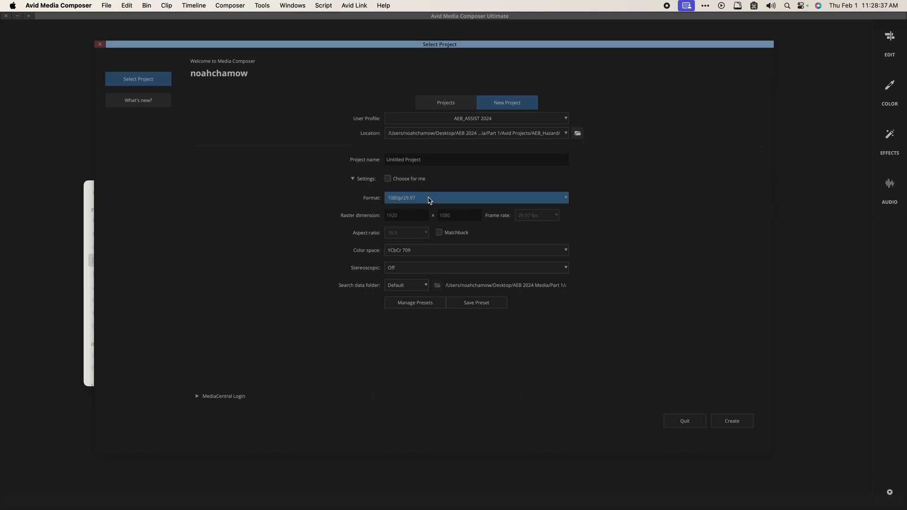
Step: Save the current format as preset 'Test', select it in the preset list, and check Format
{"action": "left_click", "coordinate": [470, 304]}
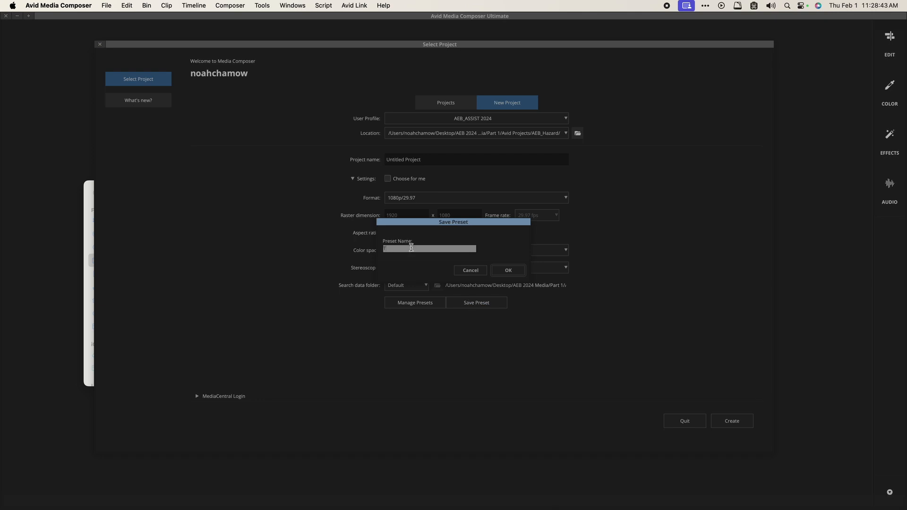
{"action": "type", "text": "Test"}
{"action": "left_click", "coordinate": [508, 271]}
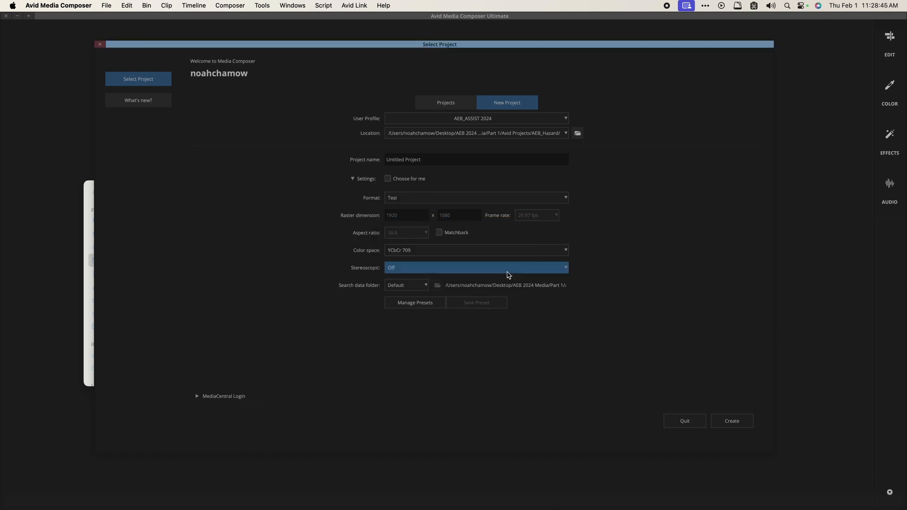
{"action": "left_click", "coordinate": [421, 303]}
{"action": "left_click", "coordinate": [318, 176]}
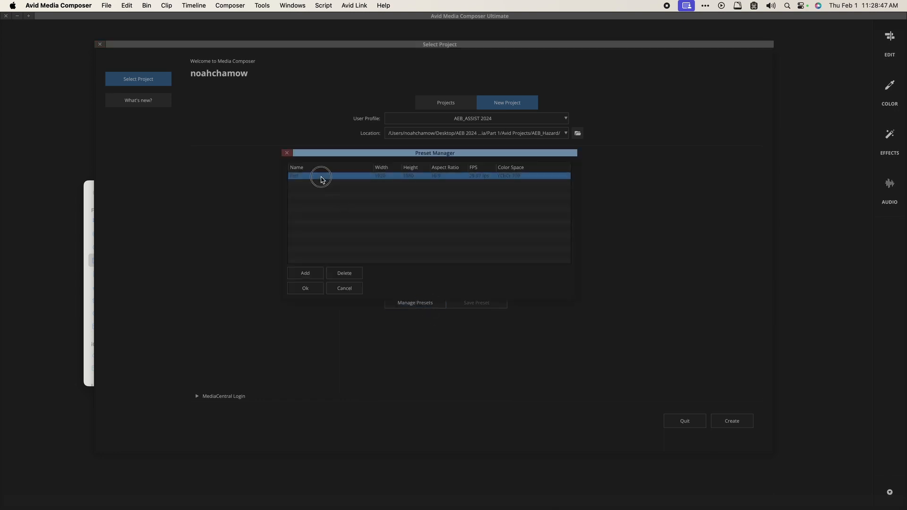
{"action": "left_click", "coordinate": [305, 289]}
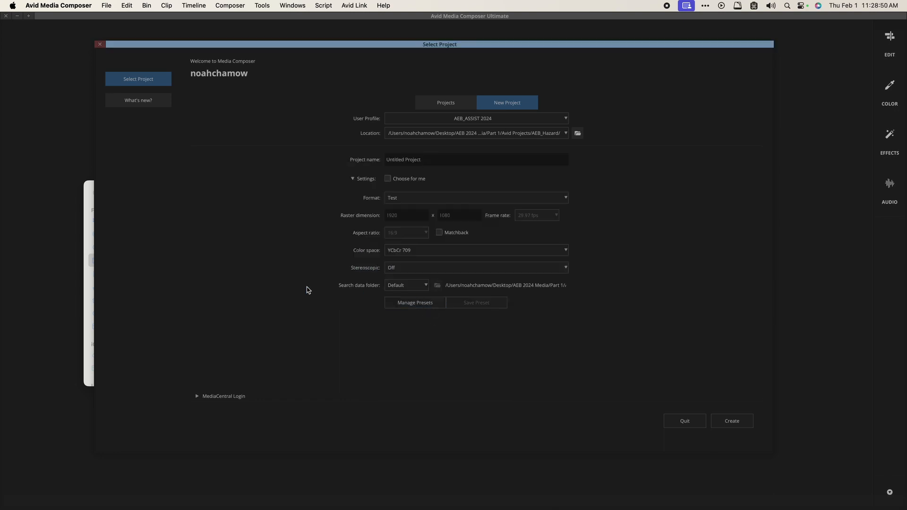
{"action": "left_click", "coordinate": [411, 199]}
{"action": "left_click", "coordinate": [411, 198]}
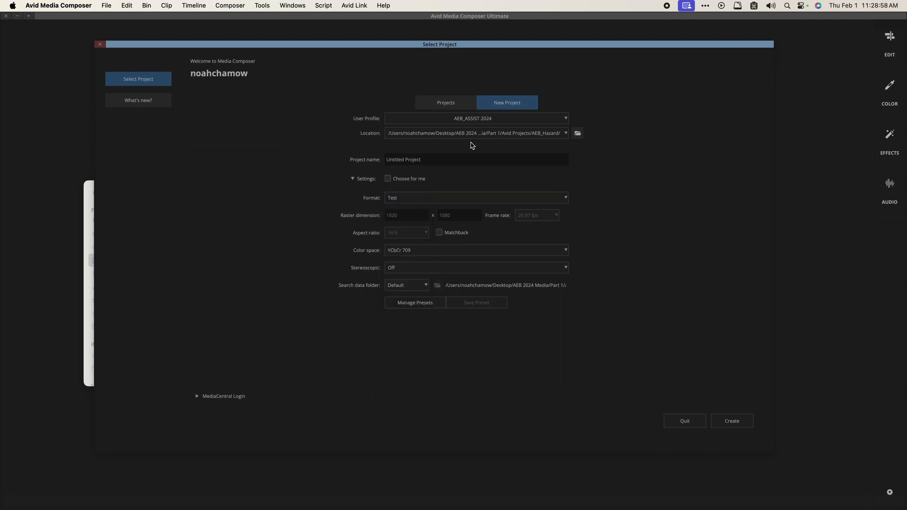
Step: Return to the Projects tab, keep AEB_Hazard as the location, and select AEB_Hazard_Assist
{"action": "left_click", "coordinate": [461, 104]}
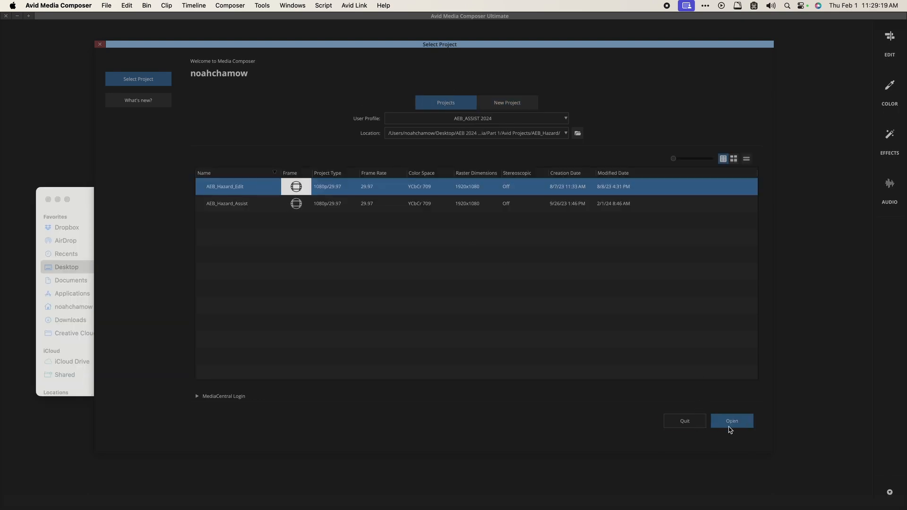
{"action": "left_click", "coordinate": [578, 133]}
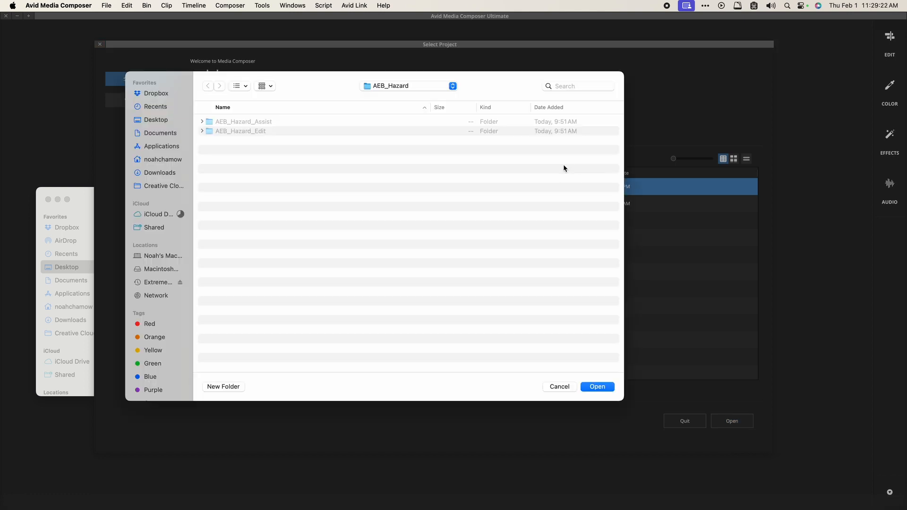
{"action": "left_click", "coordinate": [393, 89]}
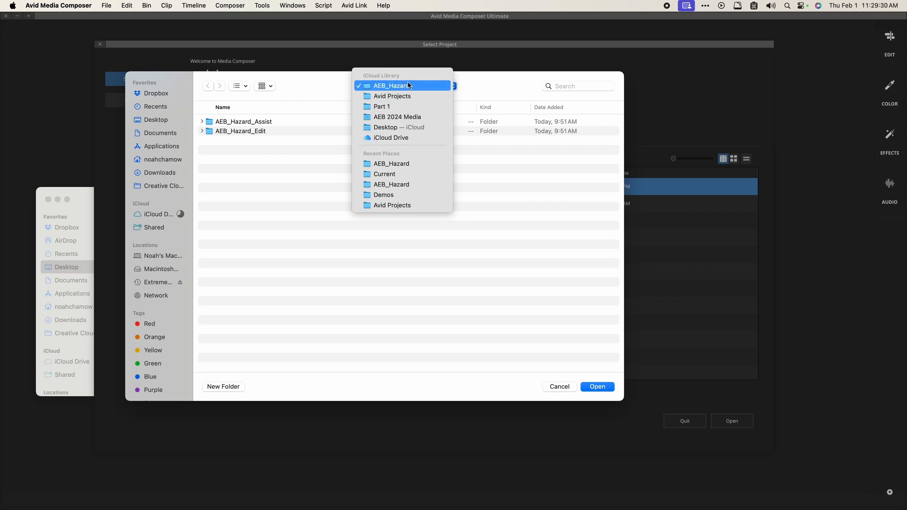
{"action": "left_click", "coordinate": [499, 245]}
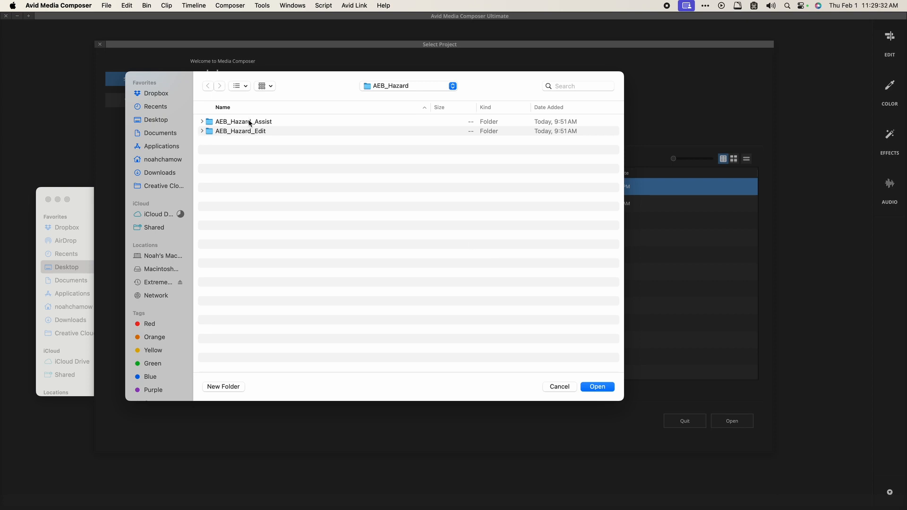
{"action": "left_click", "coordinate": [595, 389]}
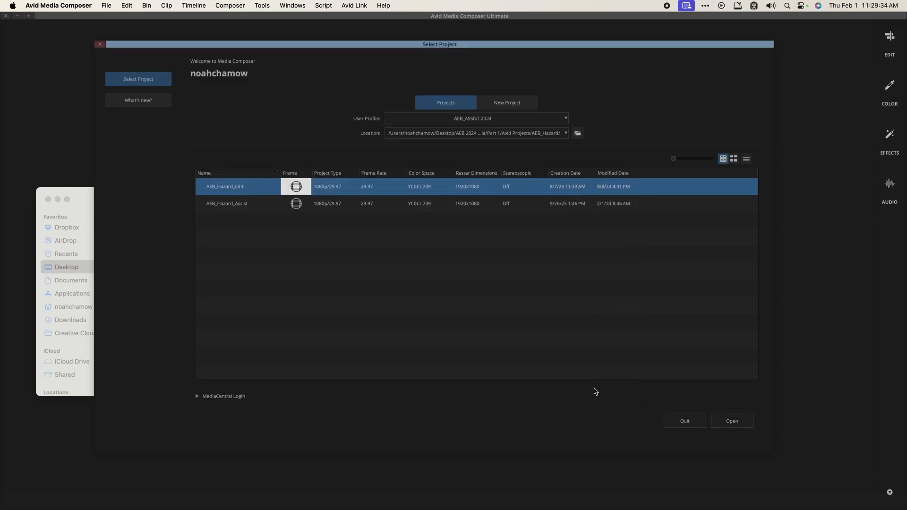
{"action": "left_click", "coordinate": [321, 204]}
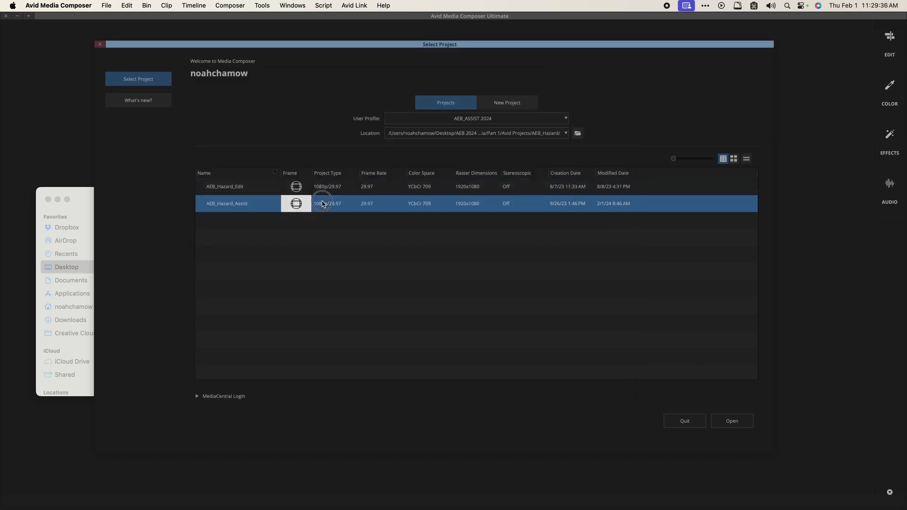
Step: Open AEB_Hazard_Assist, then expand and collapse its 01 INGEST bin folder
{"action": "left_click", "coordinate": [731, 425]}
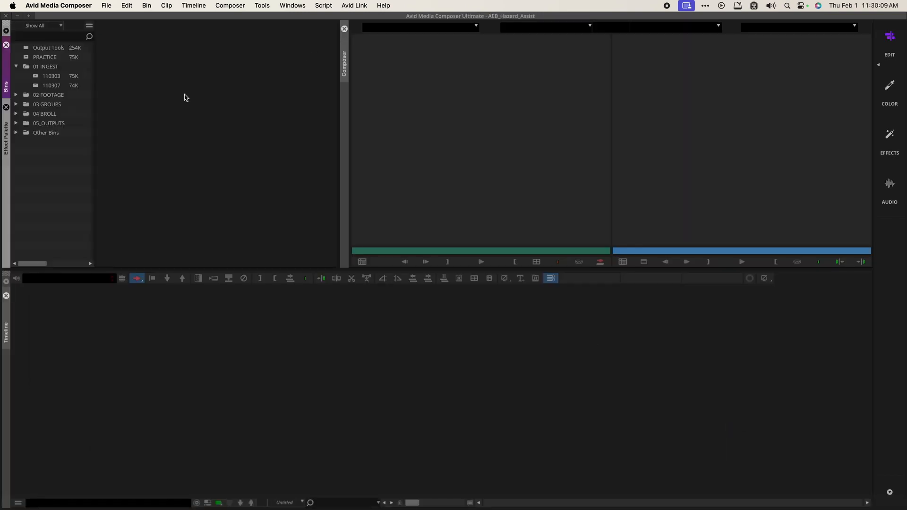
{"action": "left_click", "coordinate": [185, 96]}
{"action": "left_click", "coordinate": [16, 67]}
{"action": "left_click", "coordinate": [26, 69]}
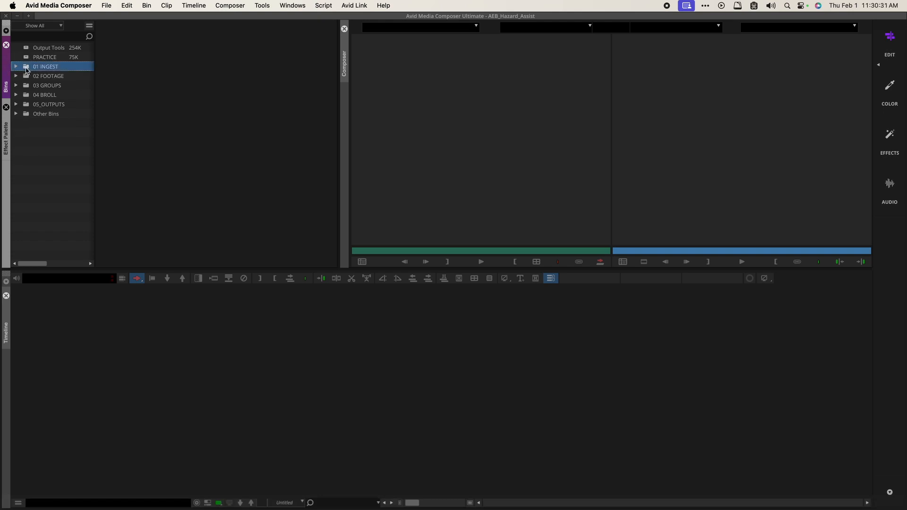
{"action": "left_click", "coordinate": [17, 67]}
{"action": "left_click", "coordinate": [17, 67]}
Step: In Finder, drill through AEB 2024 Media, Part 1, Avid Projects, AEB_Hazard into AEB_Hazard_Assist
{"action": "key", "text": "super+Tab"}
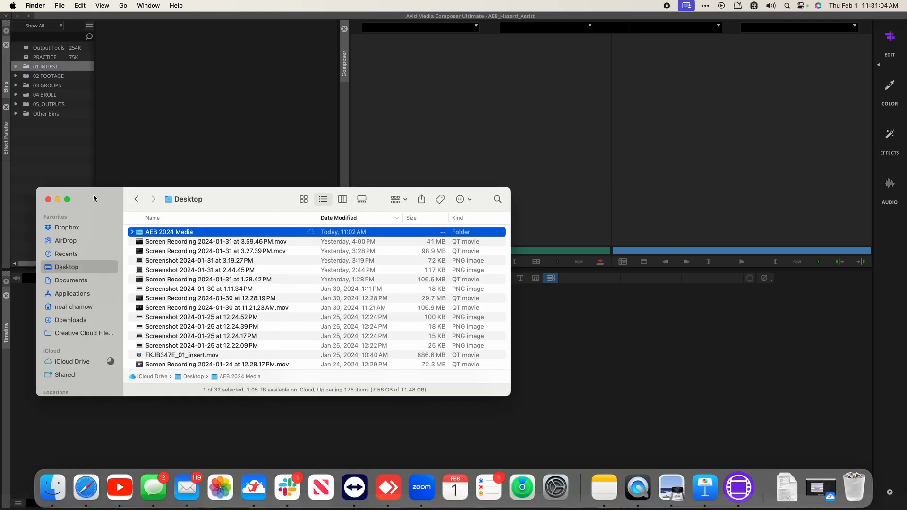
{"action": "left_click_drag", "start_coordinate": [111, 203], "coordinate": [199, 164]}
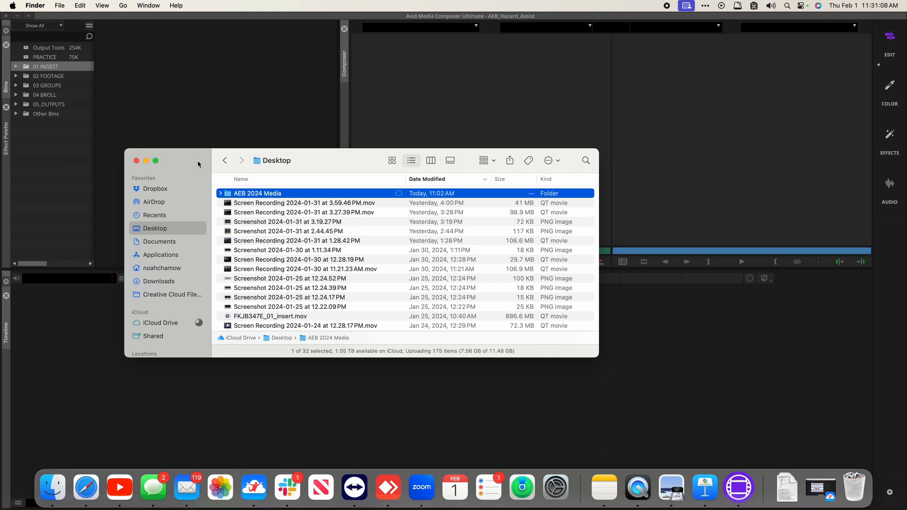
{"action": "key", "text": "super+Down"}
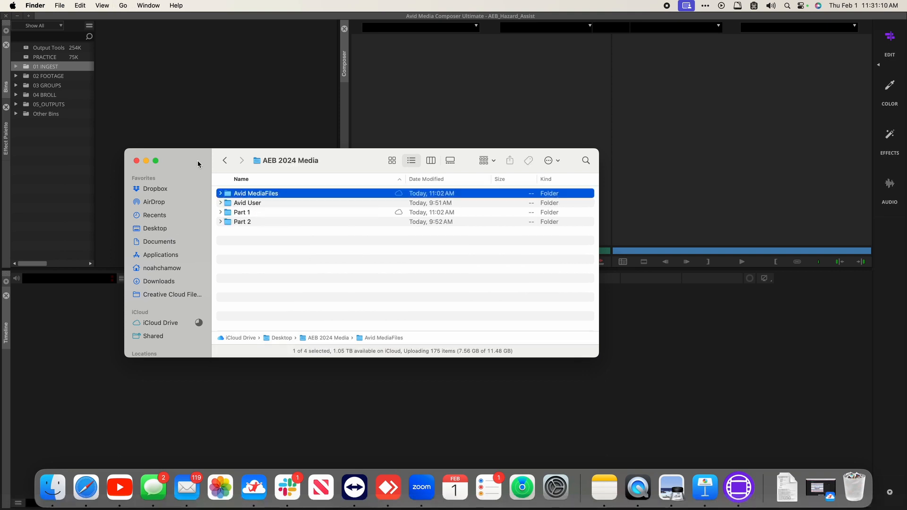
{"action": "key", "text": "Down"}
{"action": "key", "text": "Down"}
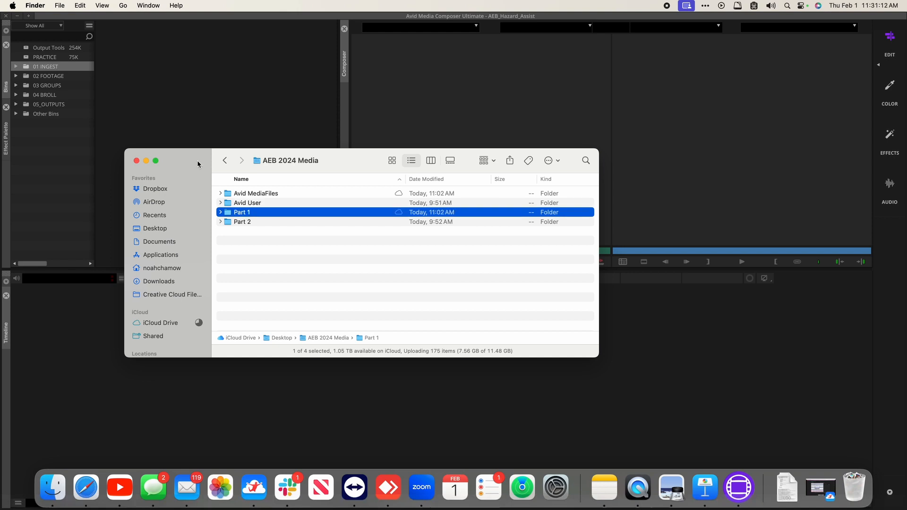
{"action": "key", "text": "super+Down"}
{"action": "key", "text": "Down"}
{"action": "key", "text": "super+Down"}
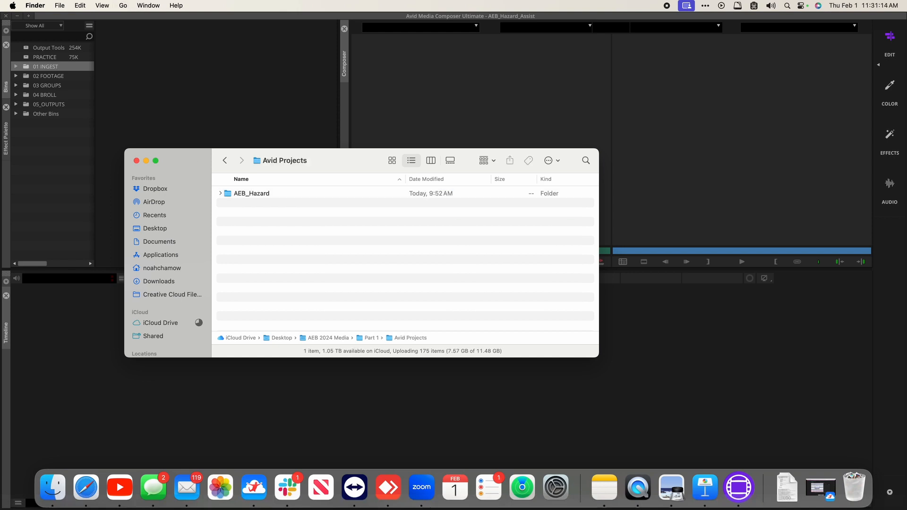
{"action": "key", "text": "Down"}
{"action": "key", "text": "super+Down"}
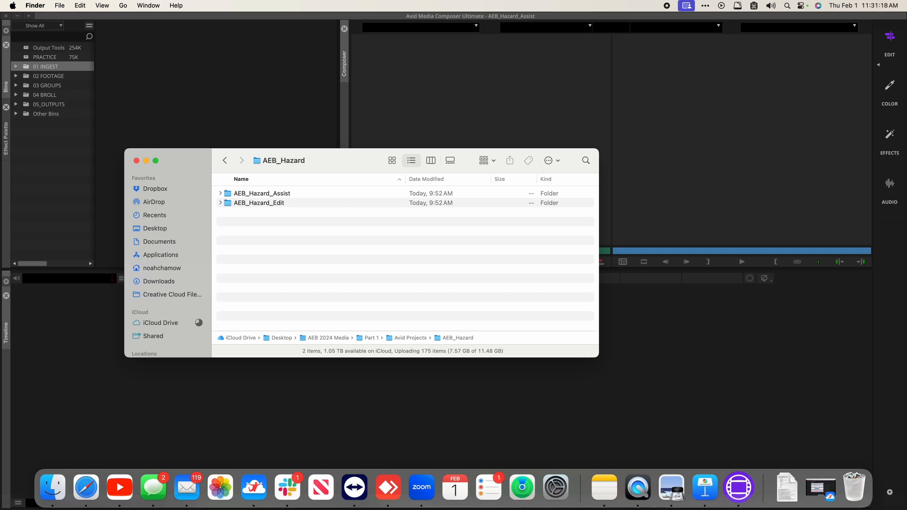
{"action": "key", "text": "Down"}
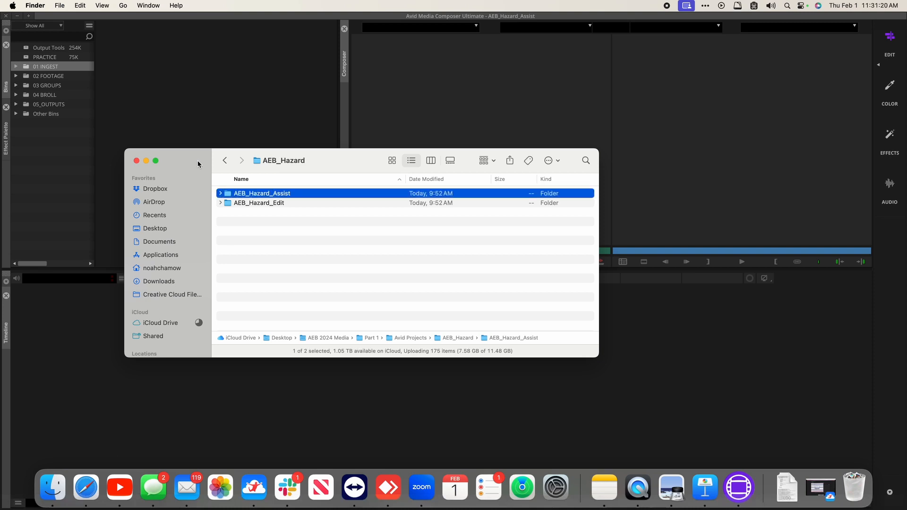
{"action": "key", "text": "super+Down"}
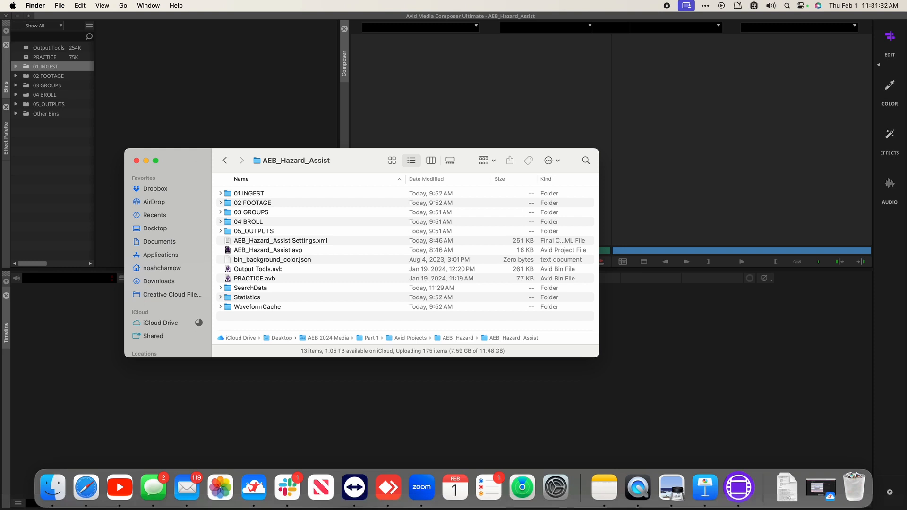
Step: Delete the 01 INGEST folder in Finder, then undo to restore it
{"action": "left_click", "coordinate": [253, 196]}
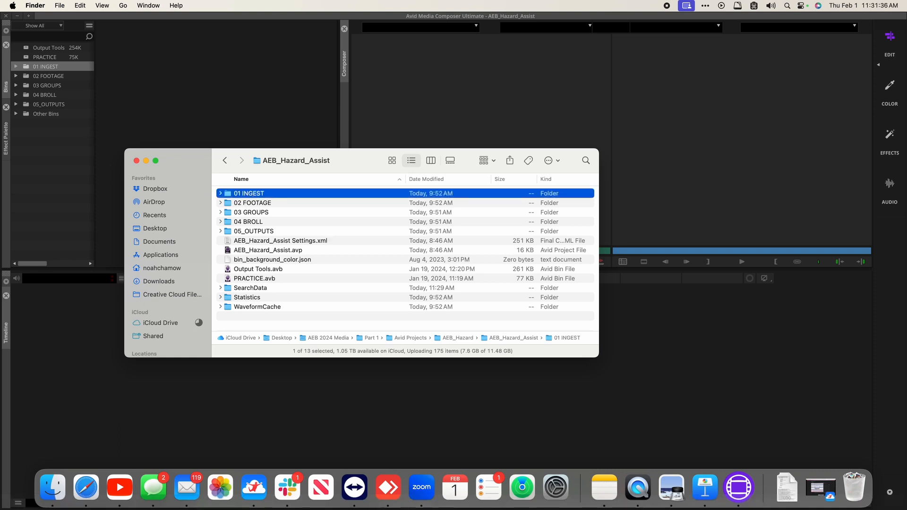
{"action": "key", "text": "super+BackSpace"}
{"action": "left_click", "coordinate": [65, 153]}
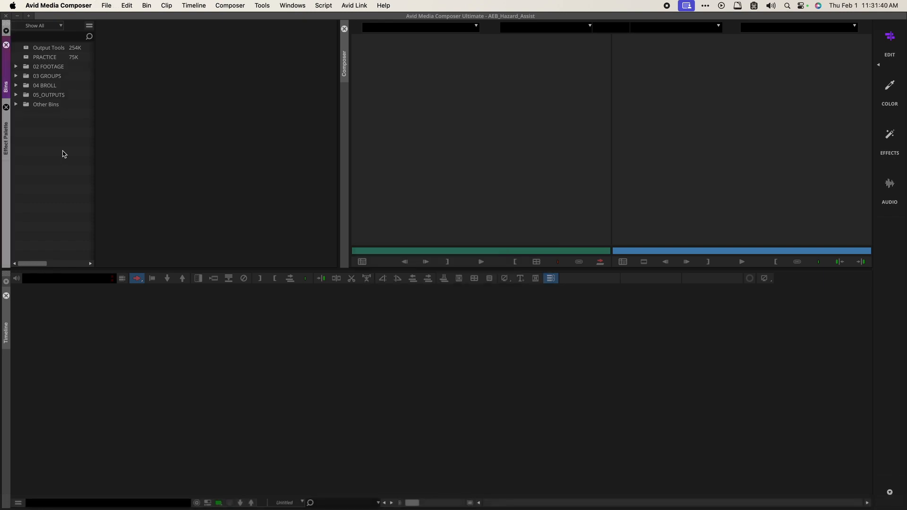
{"action": "key", "text": "super+Tab"}
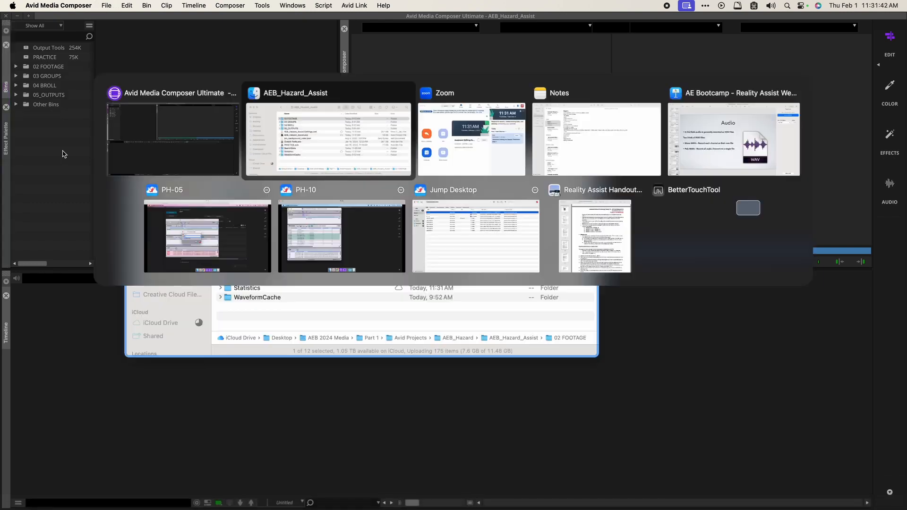
{"action": "key", "text": "super+z"}
Step: Delete the PRACTICE bin in Media Composer, sending it to a new Trash bin
{"action": "left_click", "coordinate": [29, 147]}
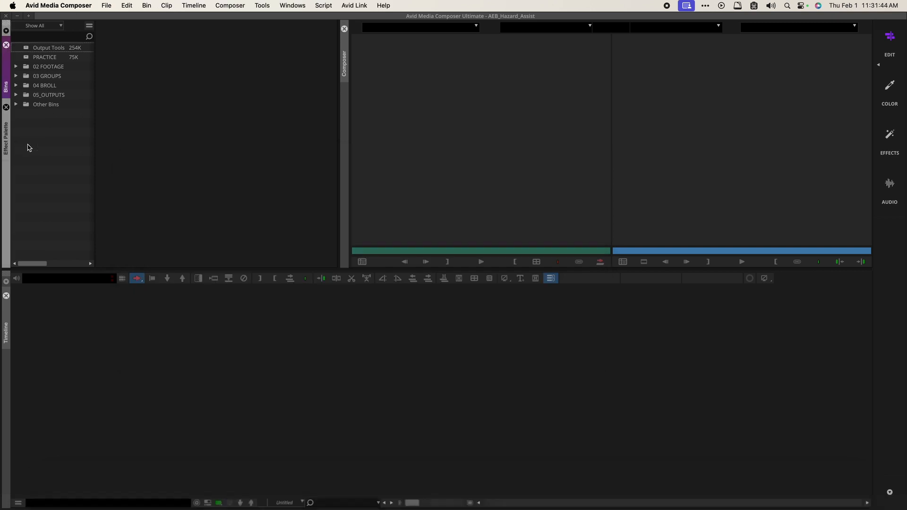
{"action": "left_click", "coordinate": [27, 60]}
{"action": "key", "text": "Delete"}
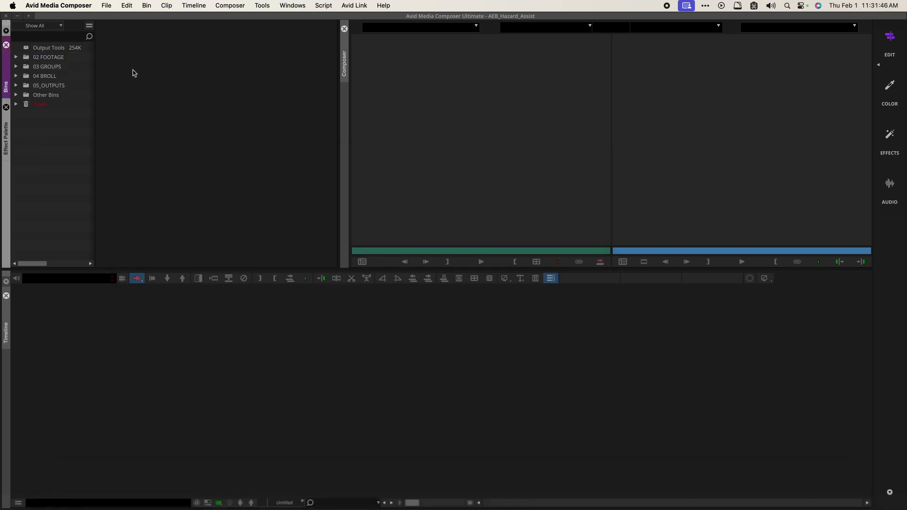
{"action": "key", "text": "super+Tab"}
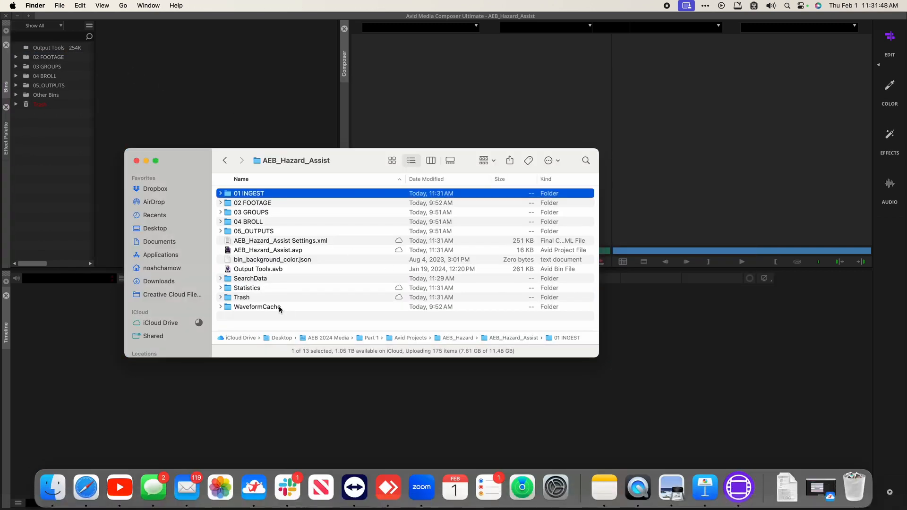
Step: Drag PRACTICE.avb out of the Trash folder back into the AEB_Hazard_Assist folder
{"action": "left_click", "coordinate": [221, 298]}
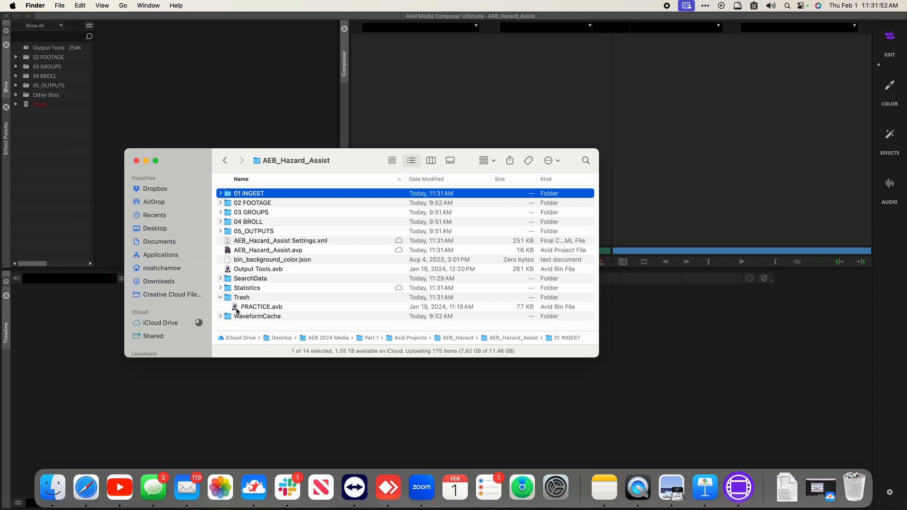
{"action": "left_click_drag", "start_coordinate": [237, 311], "coordinate": [322, 201]}
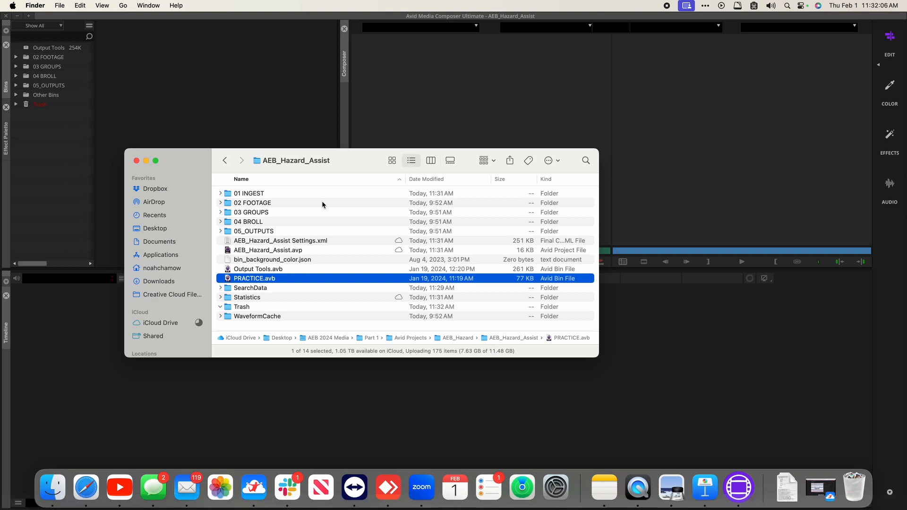
{"action": "left_click", "coordinate": [268, 251]}
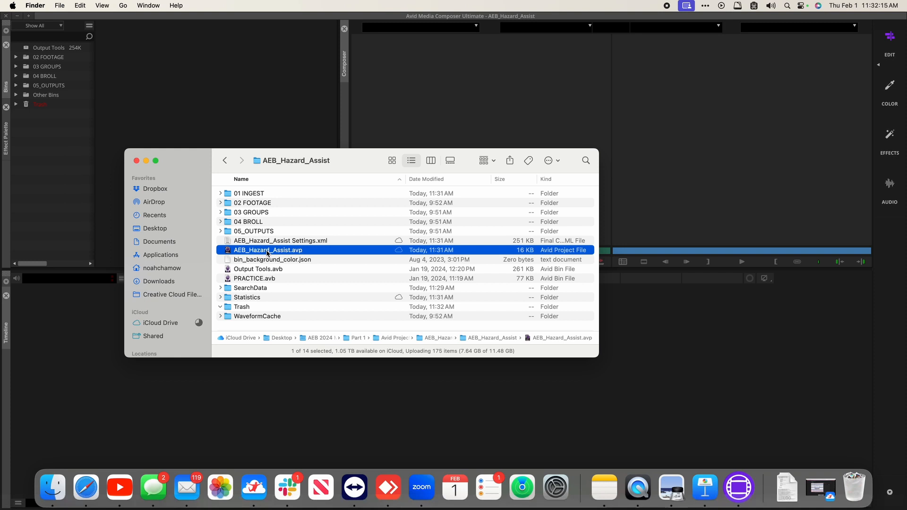
{"action": "left_click", "coordinate": [90, 157]}
{"action": "left_click", "coordinate": [106, 5]}
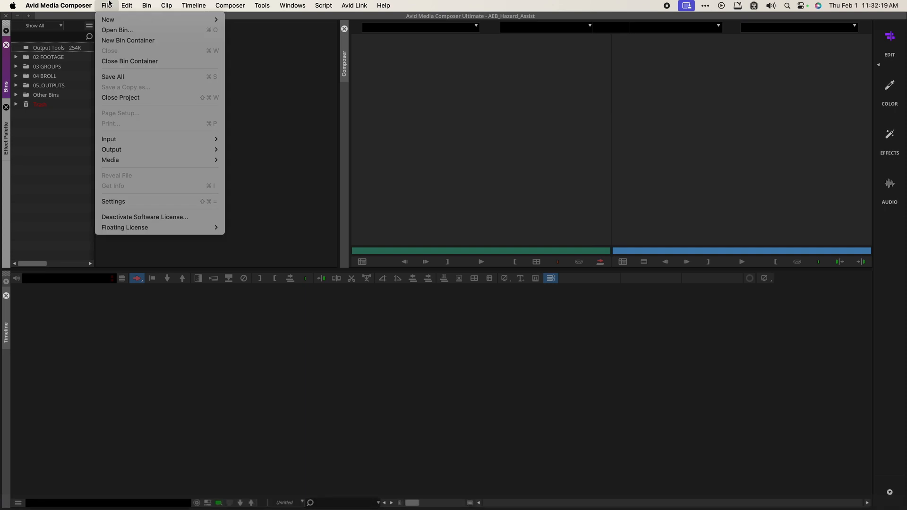
Step: Close the current project and bring Finder up to the AEB_Hazard parent folder
{"action": "left_click", "coordinate": [145, 98]}
{"action": "key", "text": "ctrl+Up"}
{"action": "left_click", "coordinate": [283, 146]}
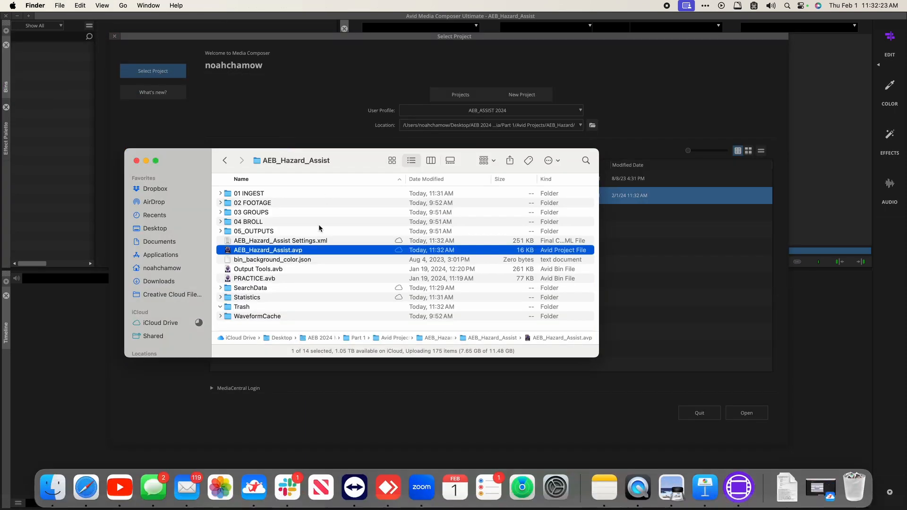
{"action": "key", "text": "super+Up"}
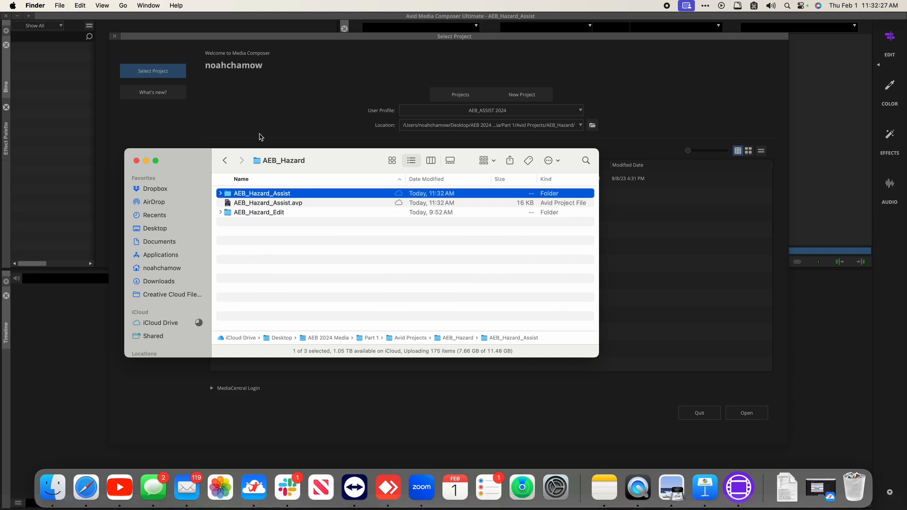
{"action": "left_click", "coordinate": [270, 108]}
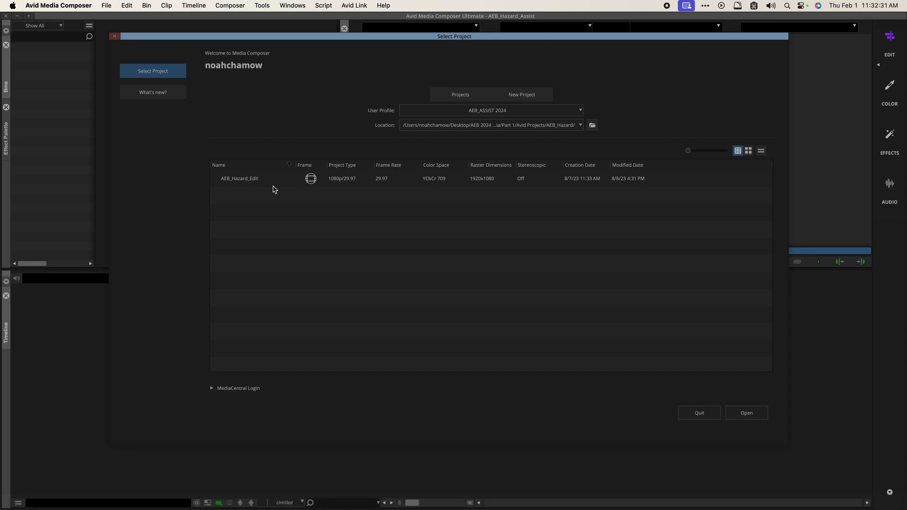
Step: Move AEB_Hazard_Assist.avp from AEB_Hazard into the AEB_Hazard_Assist folder
{"action": "key", "text": "super+Tab"}
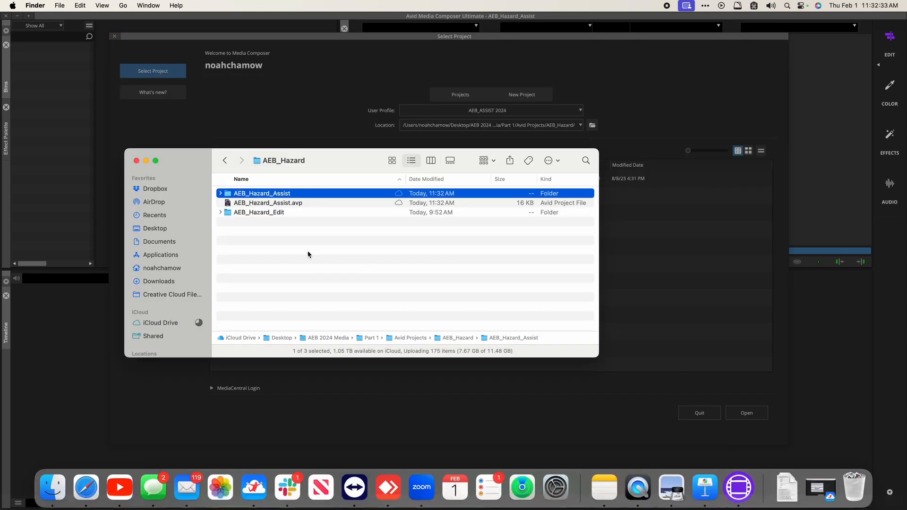
{"action": "left_click", "coordinate": [272, 206]}
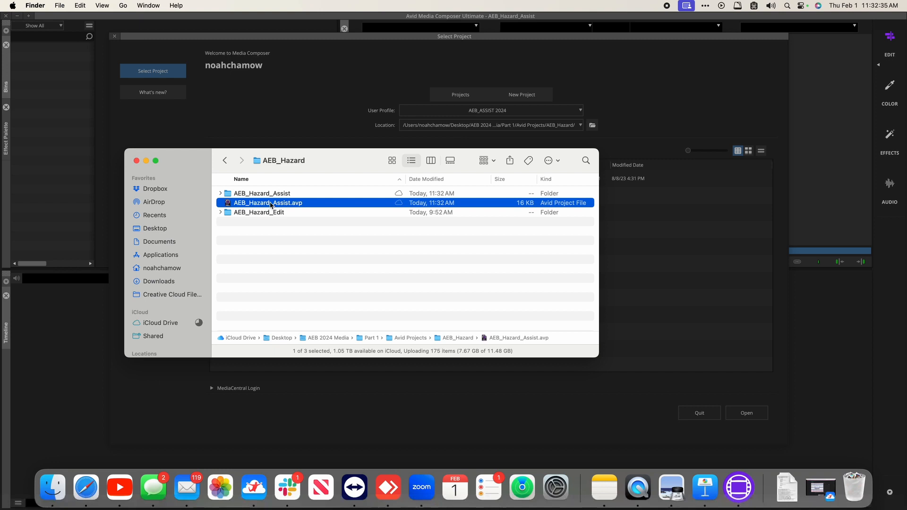
{"action": "left_click_drag", "start_coordinate": [272, 205], "coordinate": [299, 263]}
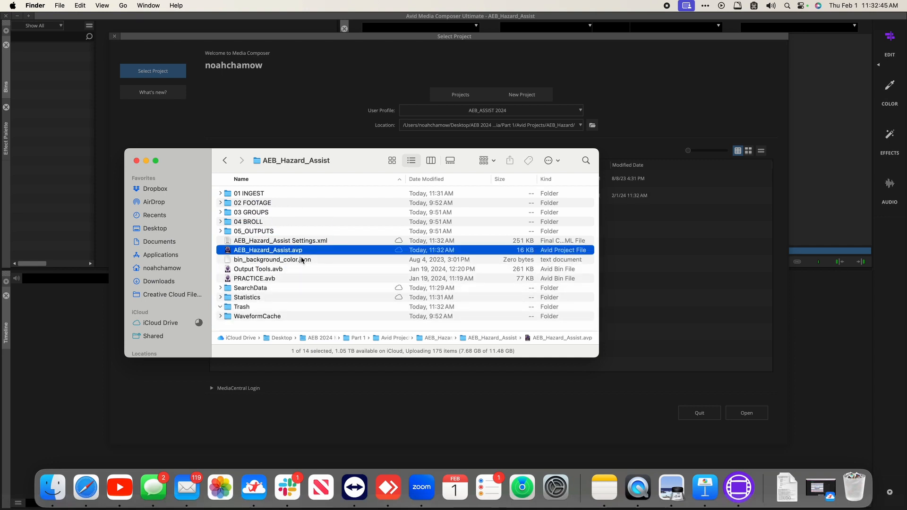
{"action": "key", "text": "Up"}
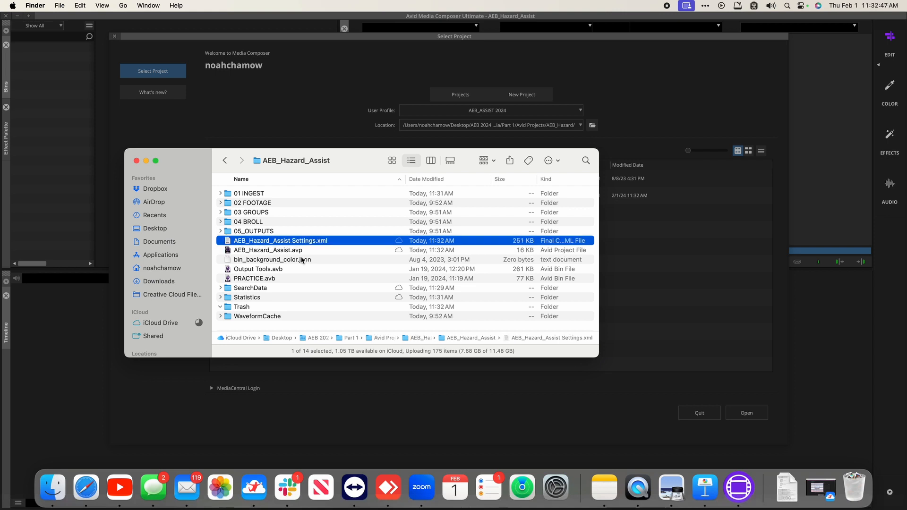
{"action": "key", "text": "super+Up"}
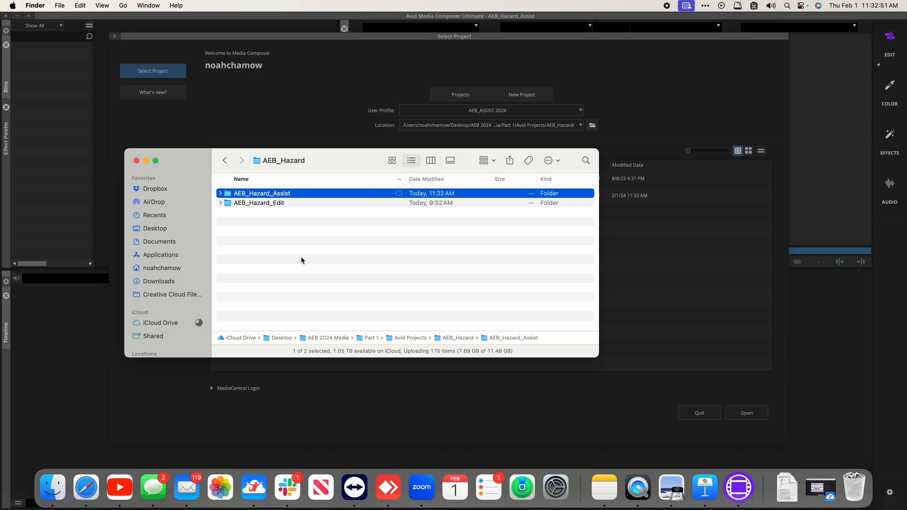
{"action": "key", "text": "super+o"}
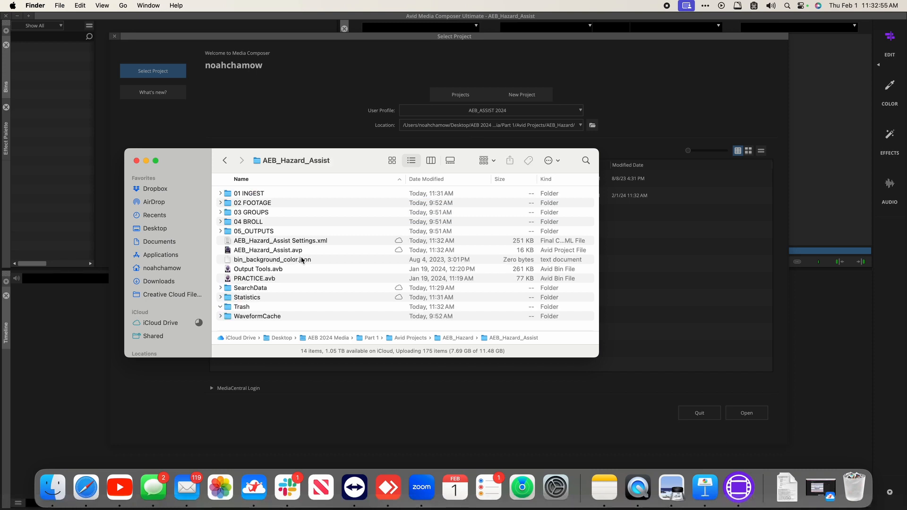
{"action": "left_click", "coordinate": [319, 101]}
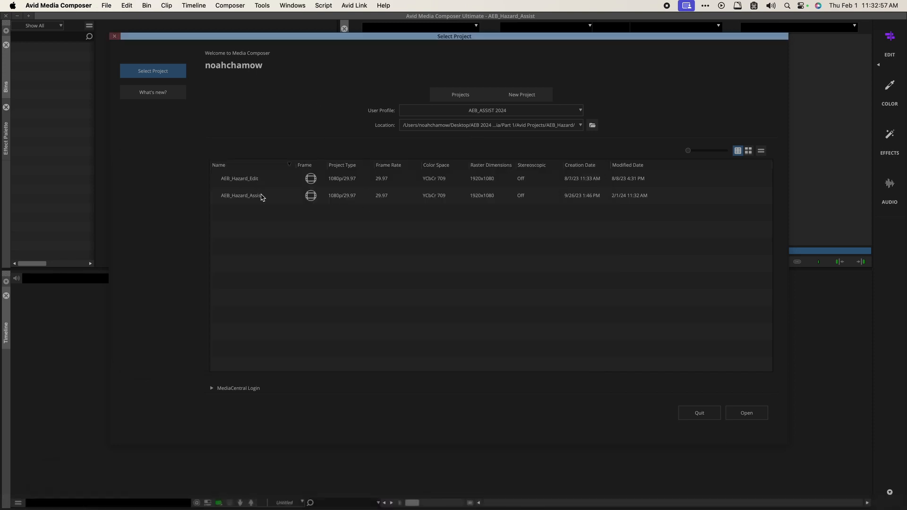
Step: Open the AEB_Hazard_Assist project, then open the 01 INGEST folder in Finder
{"action": "left_click", "coordinate": [263, 196]}
{"action": "left_click", "coordinate": [746, 414]}
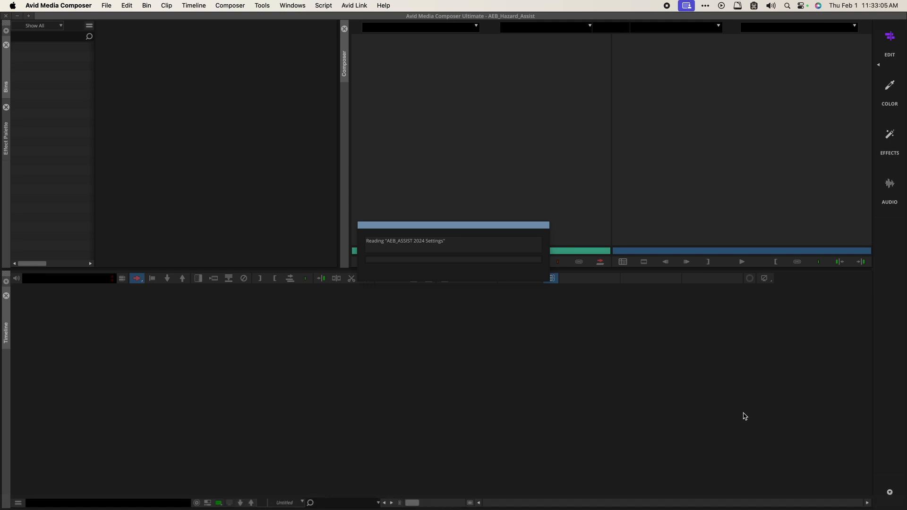
{"action": "key", "text": "super+Tab"}
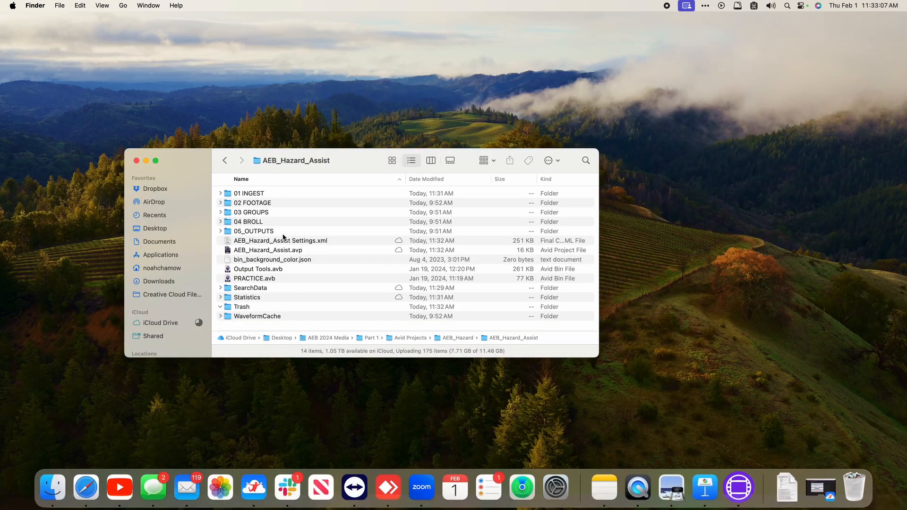
{"action": "left_click", "coordinate": [253, 194]}
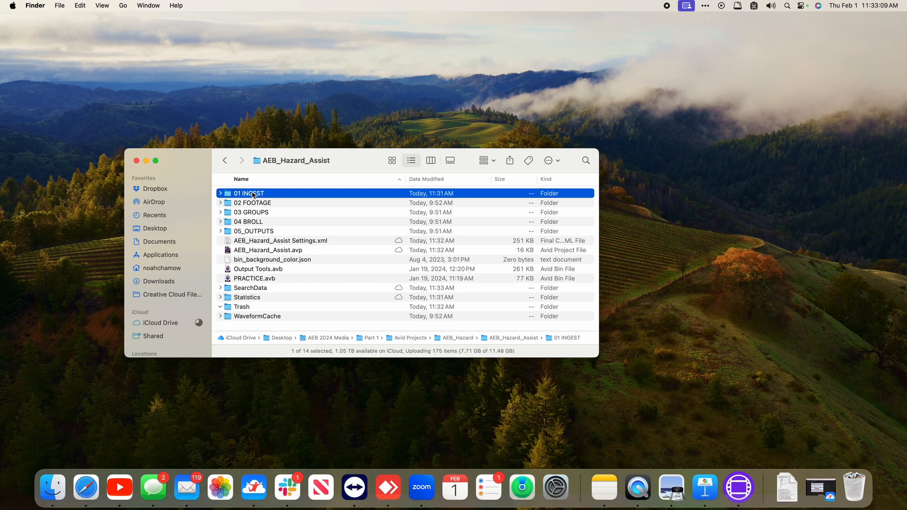
{"action": "double_click", "coordinate": [287, 195]}
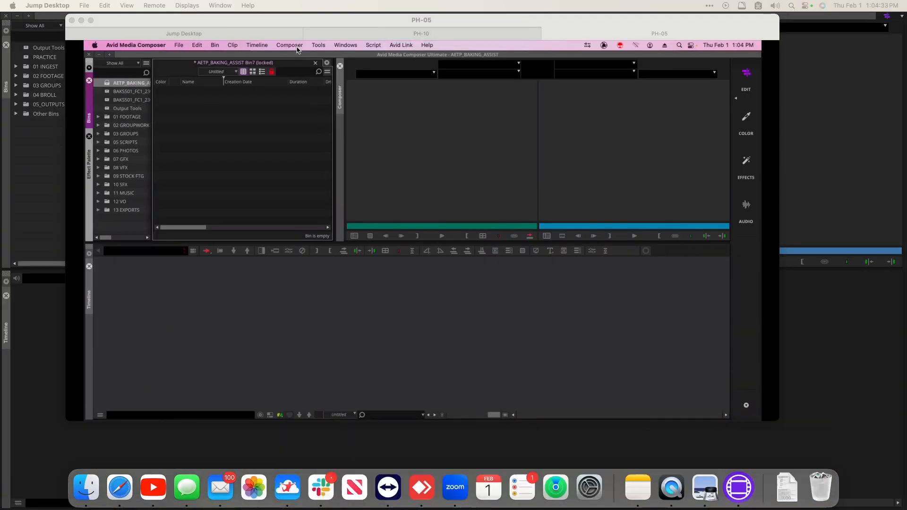
Step: Check PH-10, then close the locked bin on PH-05 choosing Don't Save
{"action": "left_click", "coordinate": [374, 35]}
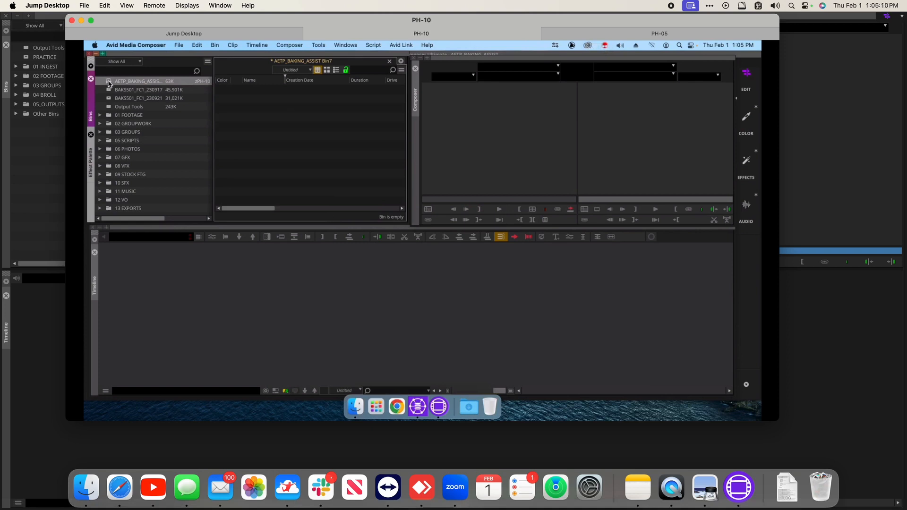
{"action": "left_click", "coordinate": [110, 81]}
{"action": "left_click", "coordinate": [685, 33]}
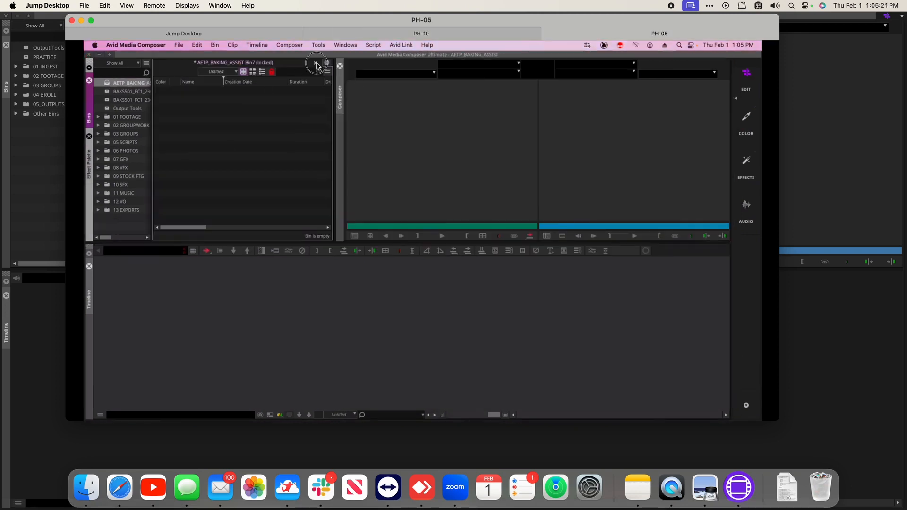
{"action": "left_click", "coordinate": [316, 63]}
{"action": "left_click", "coordinate": [425, 239]}
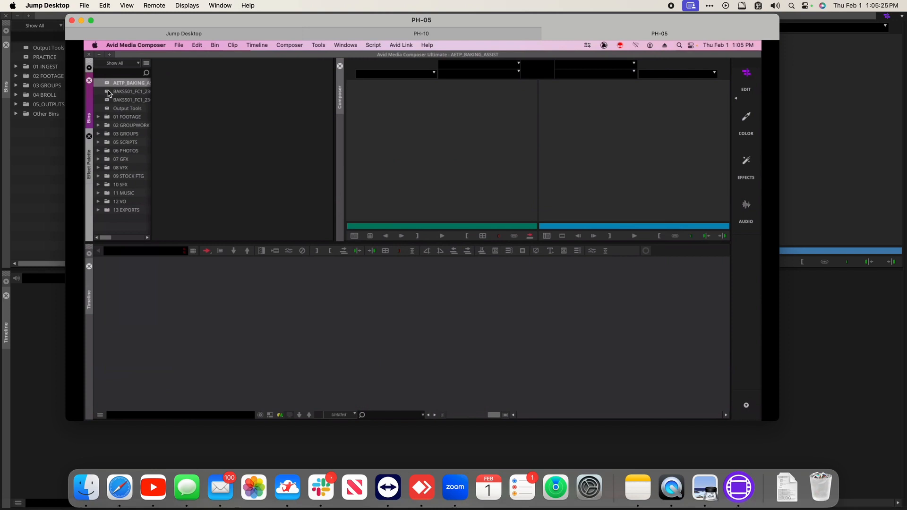
Step: Widen the Bins list to show sizes and open AETP_BAKING_ASSIST Bin7
{"action": "left_click", "coordinate": [109, 92]}
{"action": "left_click_drag", "start_coordinate": [150, 84], "coordinate": [233, 88]}
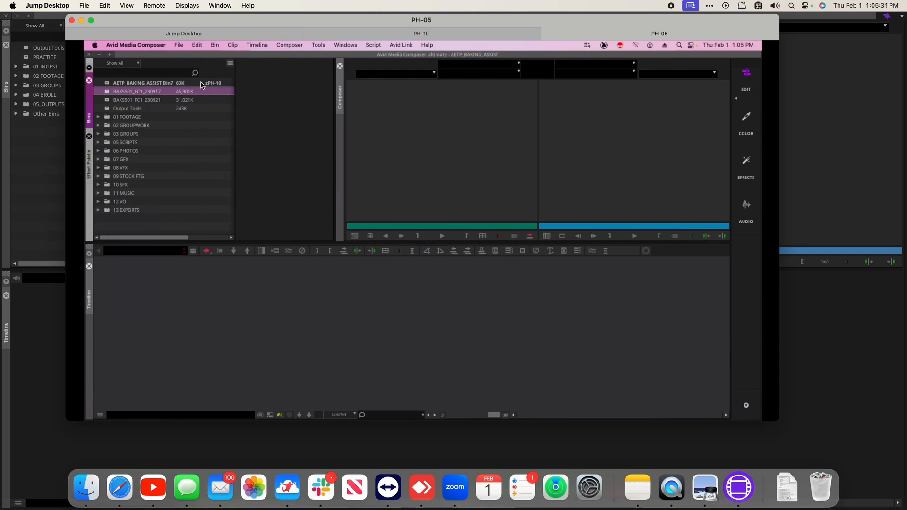
{"action": "scroll", "coordinate": [220, 87], "scroll_direction": "right", "scroll_amount": 3}
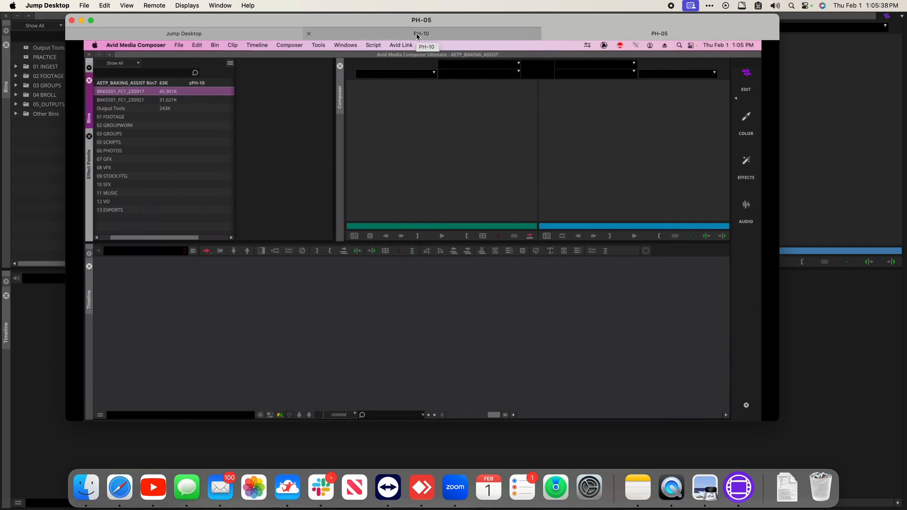
{"action": "scroll", "coordinate": [142, 142], "scroll_direction": "left", "scroll_amount": 3}
{"action": "left_click", "coordinate": [105, 84]}
{"action": "double_click", "coordinate": [106, 84]}
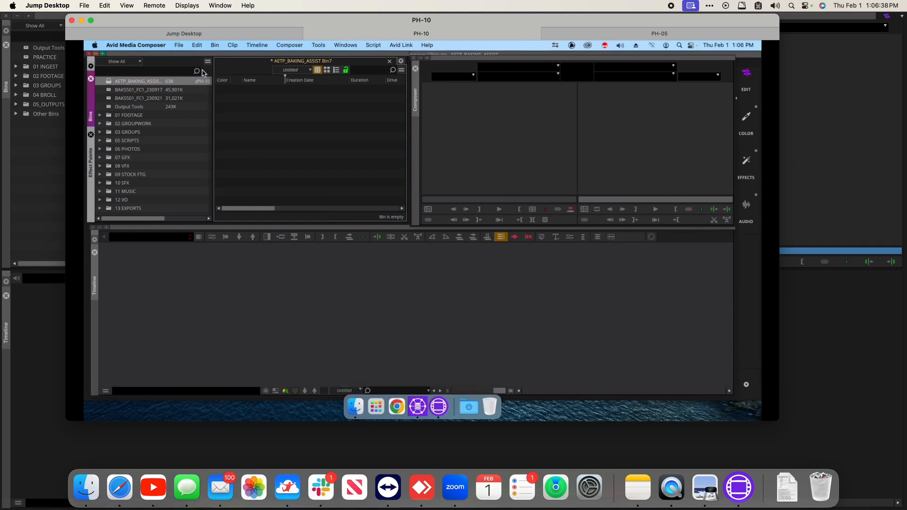
Step: Close Bin7 in both remote sessions, then reopen AETP_BAKING_ASSIST Bin7
{"action": "left_click", "coordinate": [108, 82]}
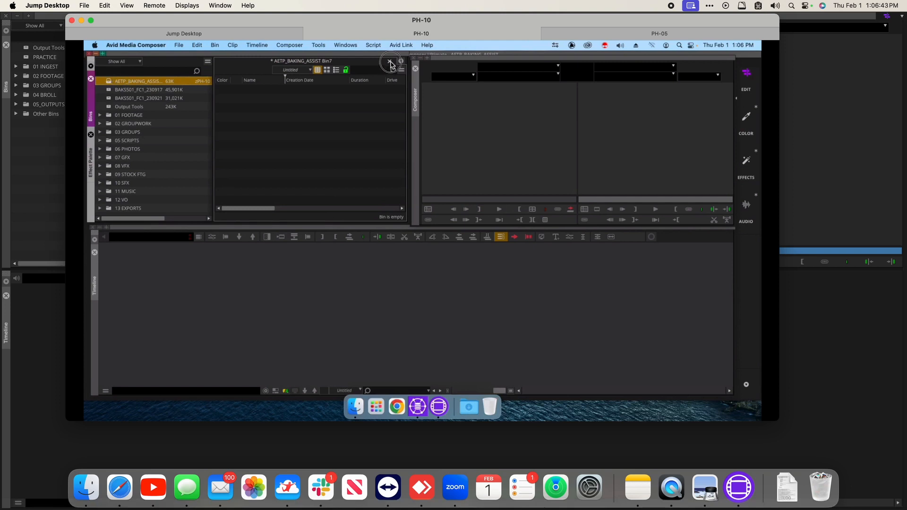
{"action": "left_click", "coordinate": [391, 62]}
{"action": "left_click", "coordinate": [603, 32]}
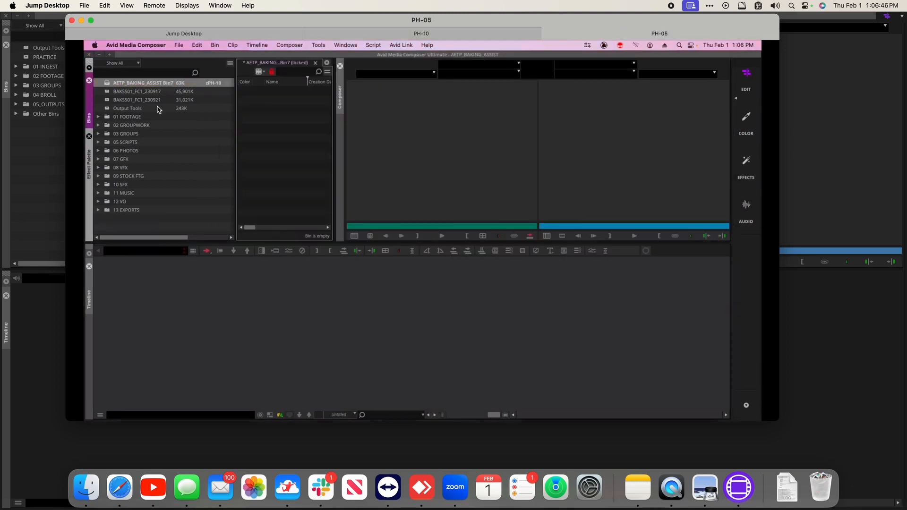
{"action": "left_click", "coordinate": [247, 110]}
{"action": "left_click", "coordinate": [316, 62]}
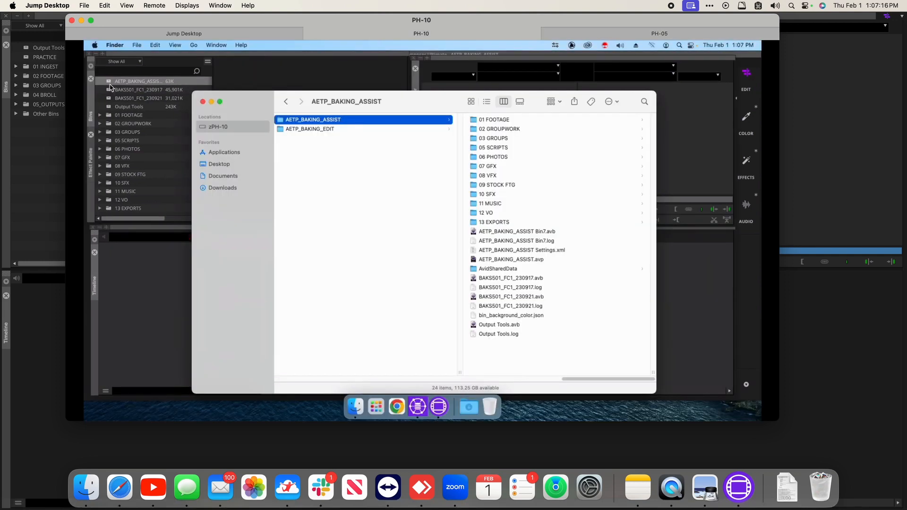
{"action": "double_click", "coordinate": [108, 81]}
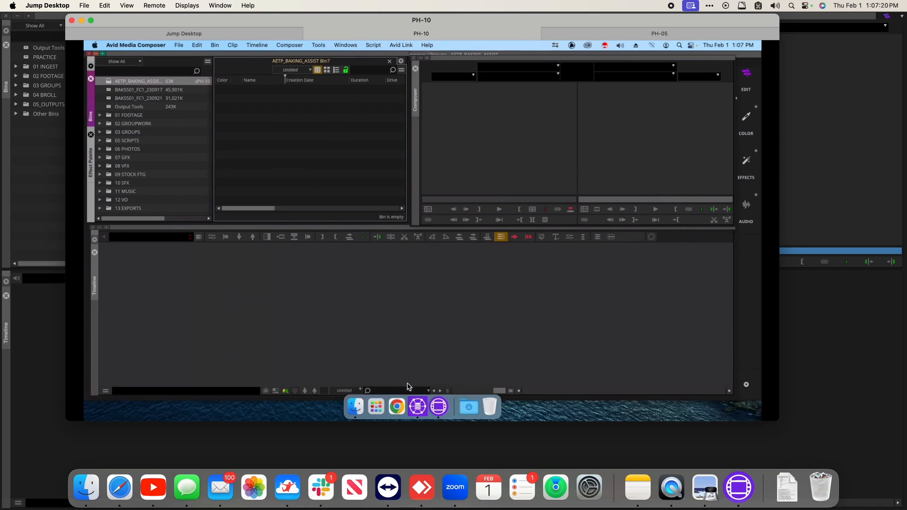
Step: Quick Look the Bin7.lck lock file in Finder, showing zPH-10, and reposition the window
{"action": "left_click", "coordinate": [355, 405]}
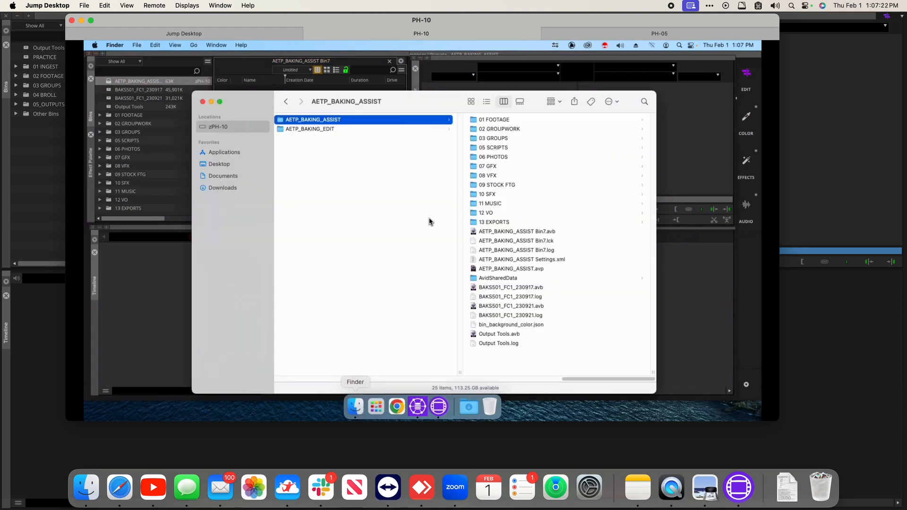
{"action": "left_click", "coordinate": [532, 243]}
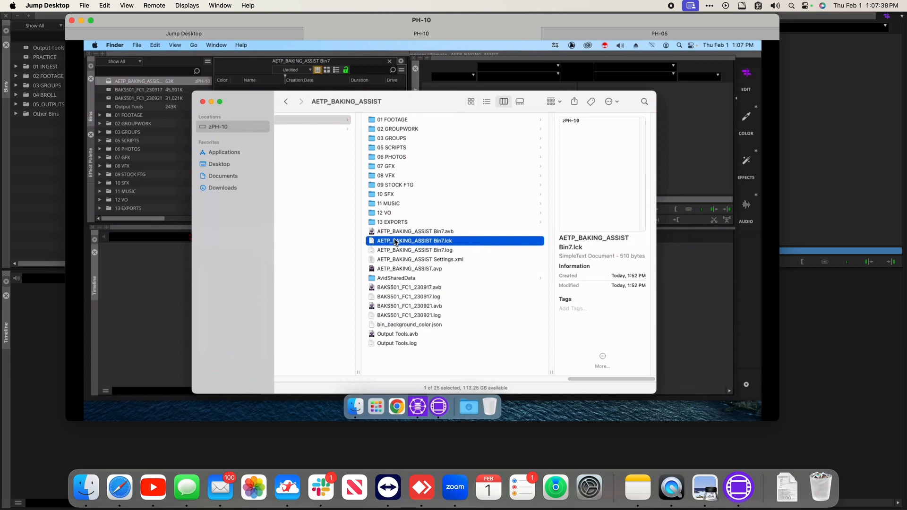
{"action": "key", "text": "space"}
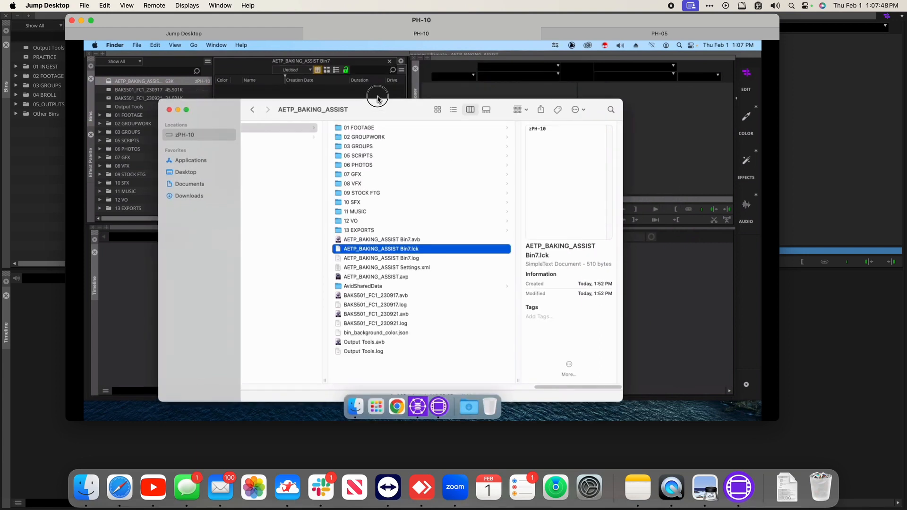
{"action": "left_click_drag", "start_coordinate": [377, 109], "coordinate": [377, 96]}
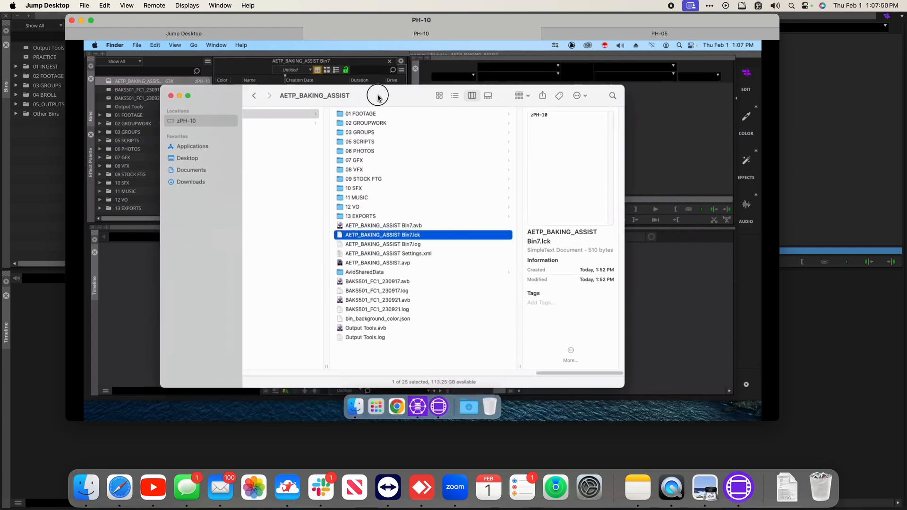
{"action": "left_click_drag", "start_coordinate": [378, 97], "coordinate": [389, 86]}
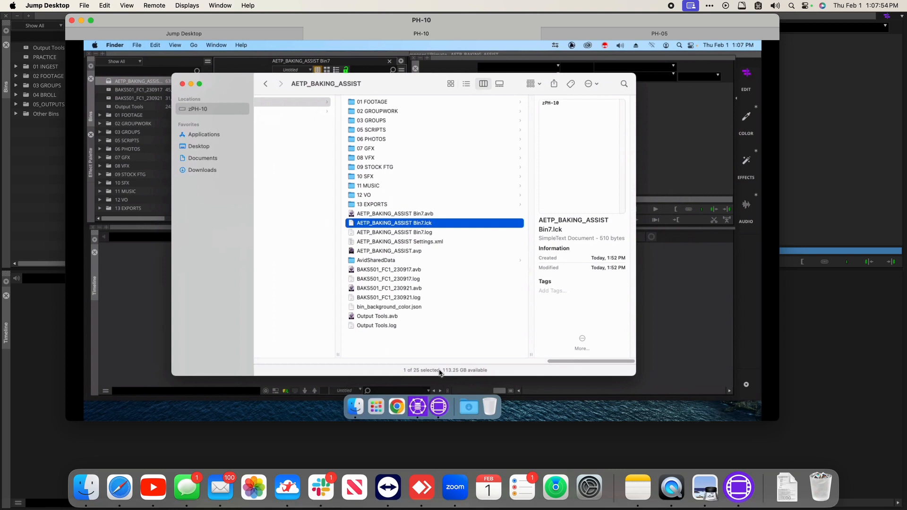
{"action": "left_click_drag", "start_coordinate": [440, 373], "coordinate": [425, 352]}
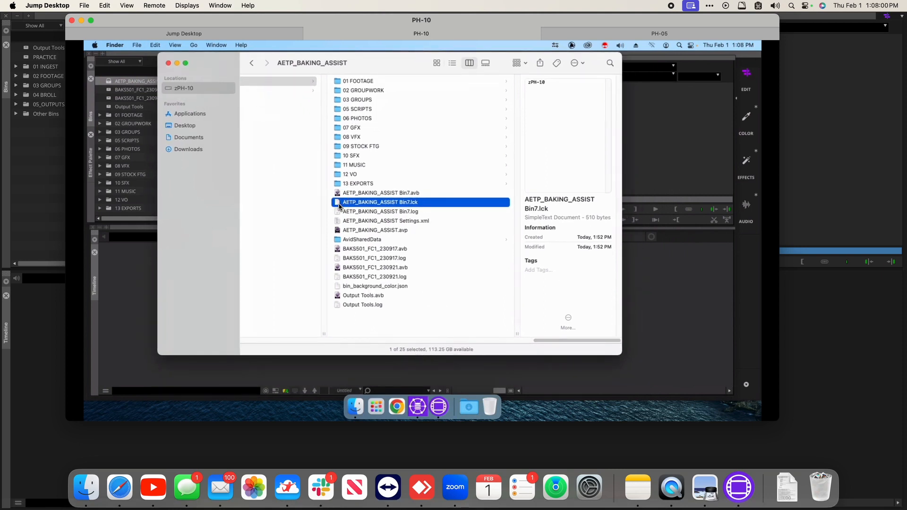
Step: Close and reopen the AETP_BAKING_ASSIST Bin7 bin on PH-10
{"action": "left_click", "coordinate": [128, 267]}
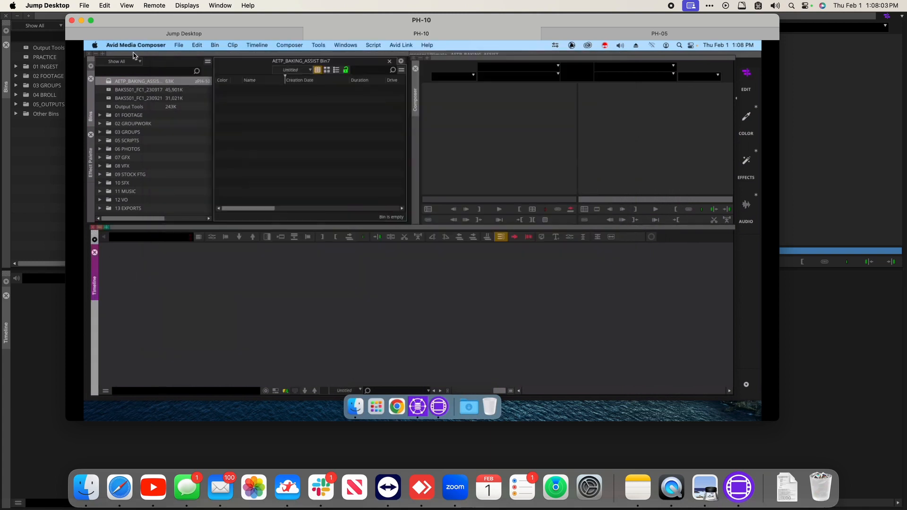
{"action": "left_click", "coordinate": [390, 62]}
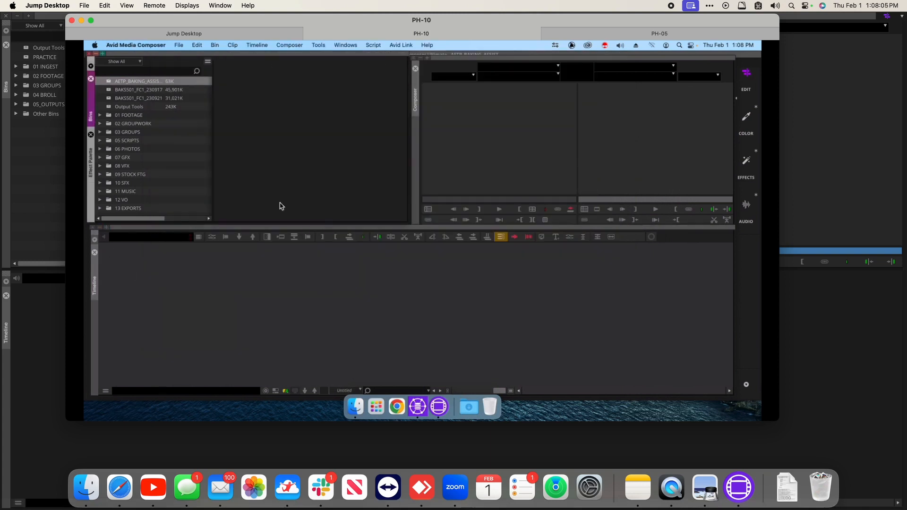
{"action": "left_click", "coordinate": [355, 406]}
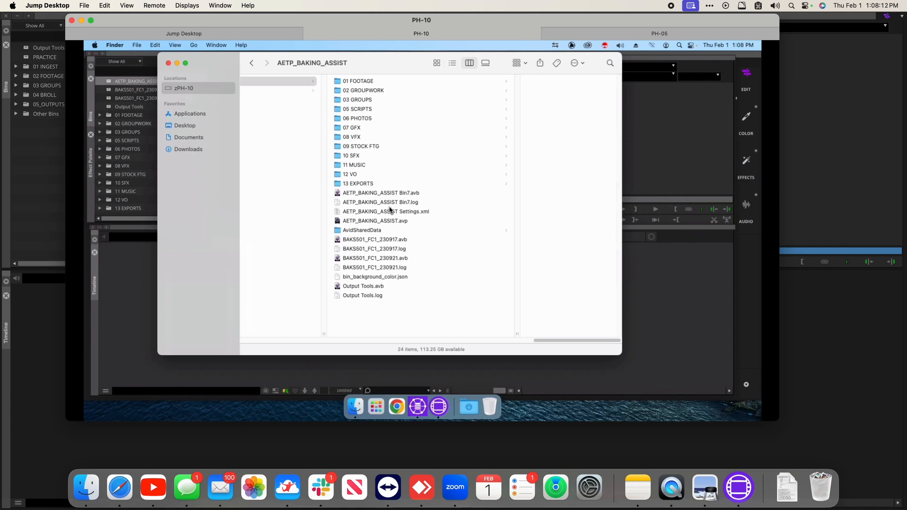
{"action": "left_click", "coordinate": [148, 56]}
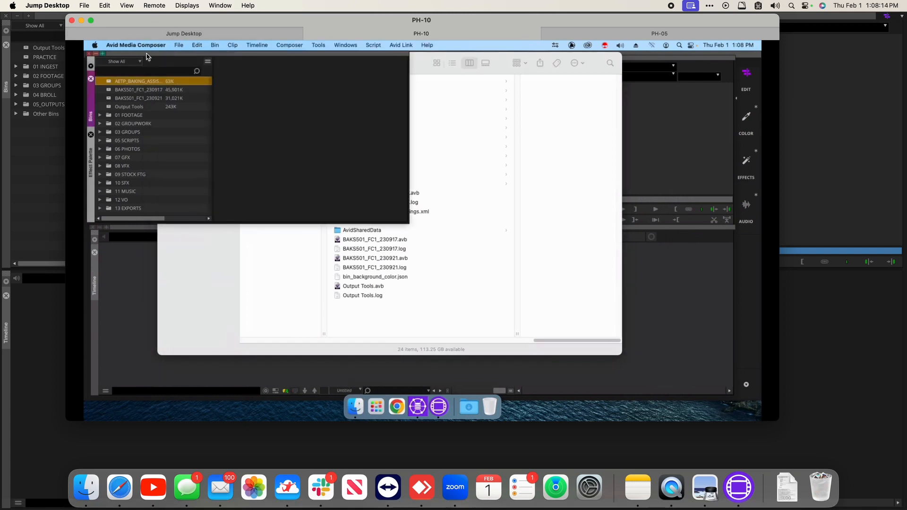
{"action": "double_click", "coordinate": [130, 81]}
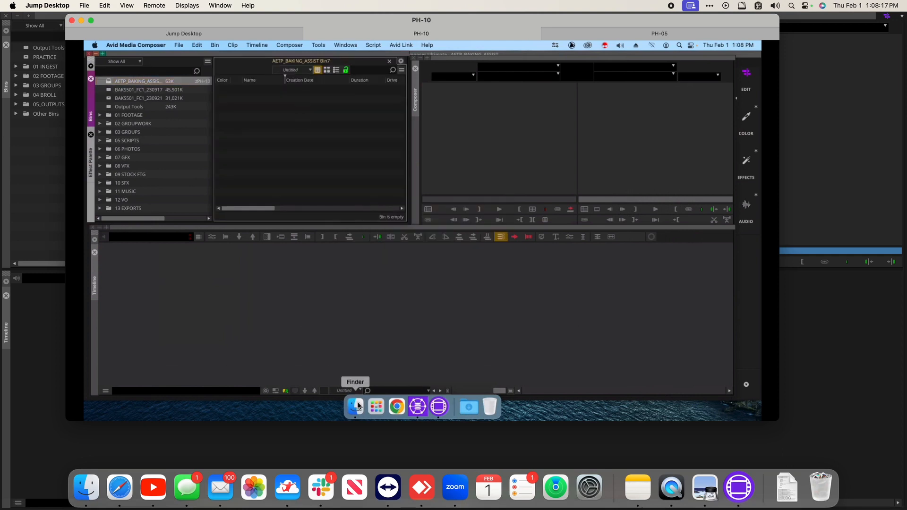
{"action": "left_click", "coordinate": [357, 406]}
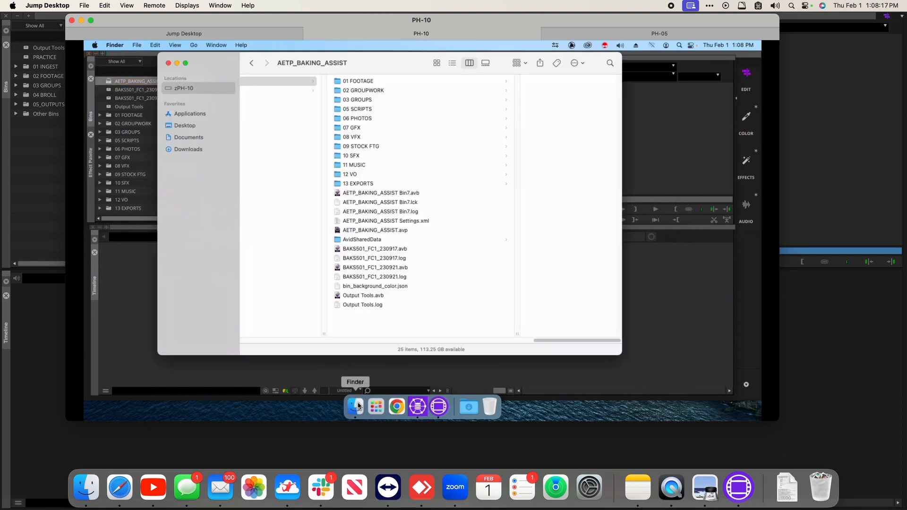
Step: Force quit Avid Media Composer from its Dock icon and select Bin7.lck
{"action": "right_click", "coordinate": [441, 407], "text": "alt"}
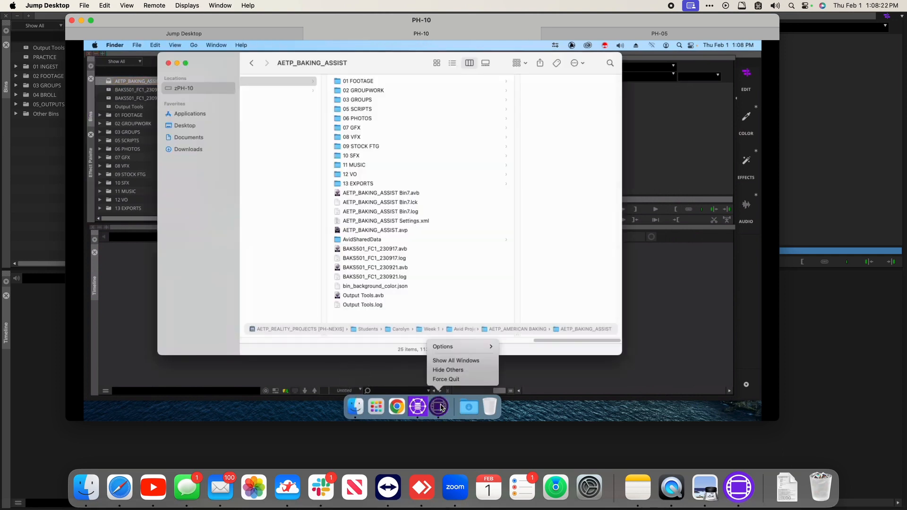
{"action": "left_click", "coordinate": [447, 380]}
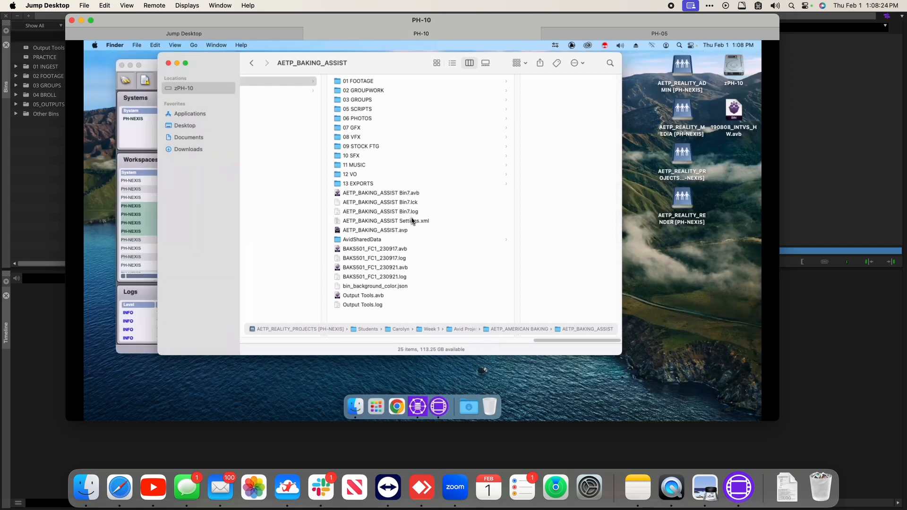
{"action": "left_click", "coordinate": [356, 203]}
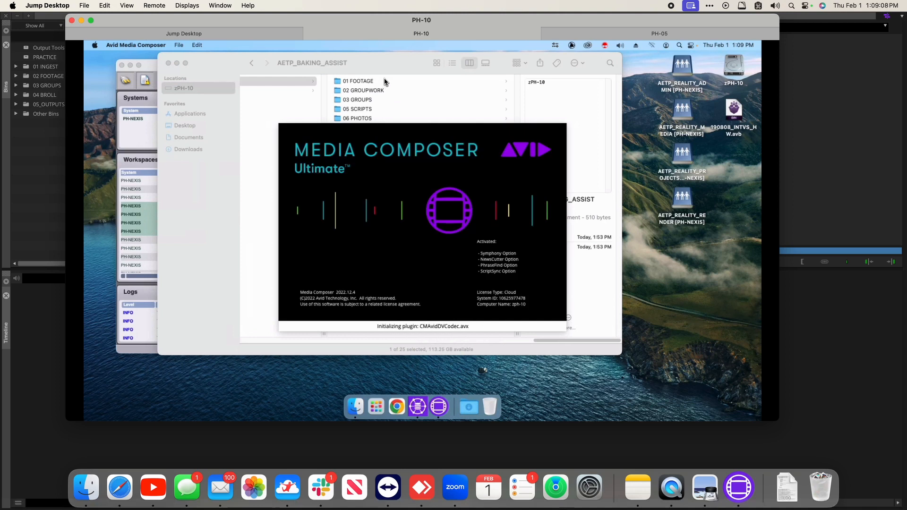
Step: Drag the Finder window listing Bin7.lck in front of the Media Composer splash screen
{"action": "left_click_drag", "start_coordinate": [377, 62], "coordinate": [366, 70]}
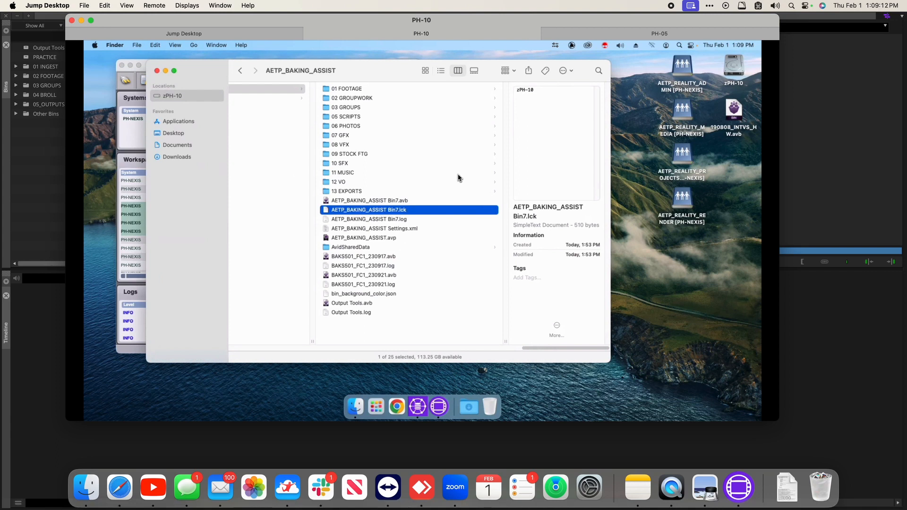
Step: On PH-05, save and select the AETP_BAKING_ASSIST Bin7 bin
{"action": "left_click", "coordinate": [633, 35]}
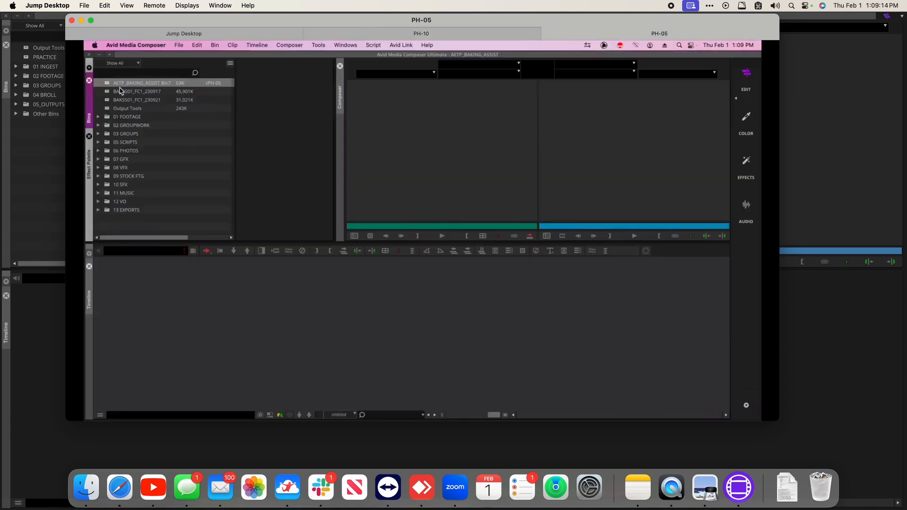
{"action": "left_click", "coordinate": [111, 92]}
{"action": "key", "text": "super+s"}
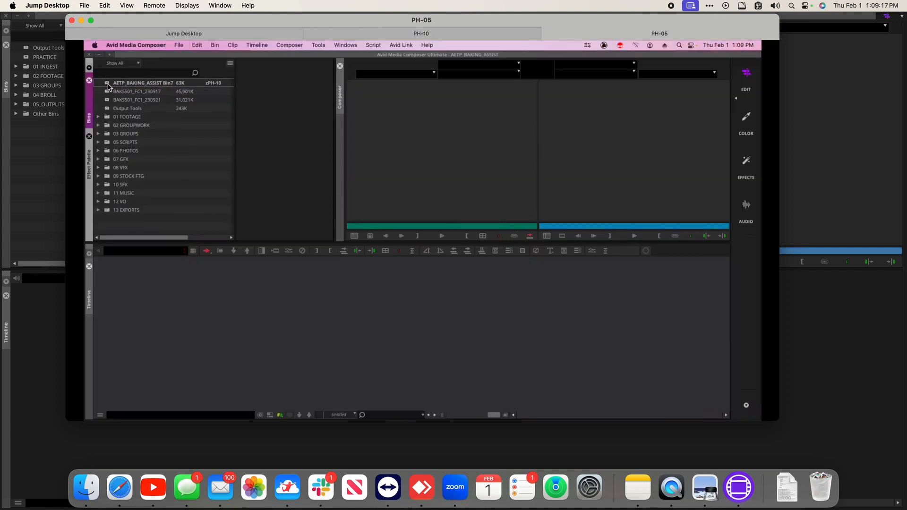
{"action": "left_click", "coordinate": [108, 85]}
Step: Permanently delete the Bin7.lck lock file on PH-10, confirming the deletion
{"action": "left_click", "coordinate": [429, 32]}
{"action": "key", "text": "super+BackSpace"}
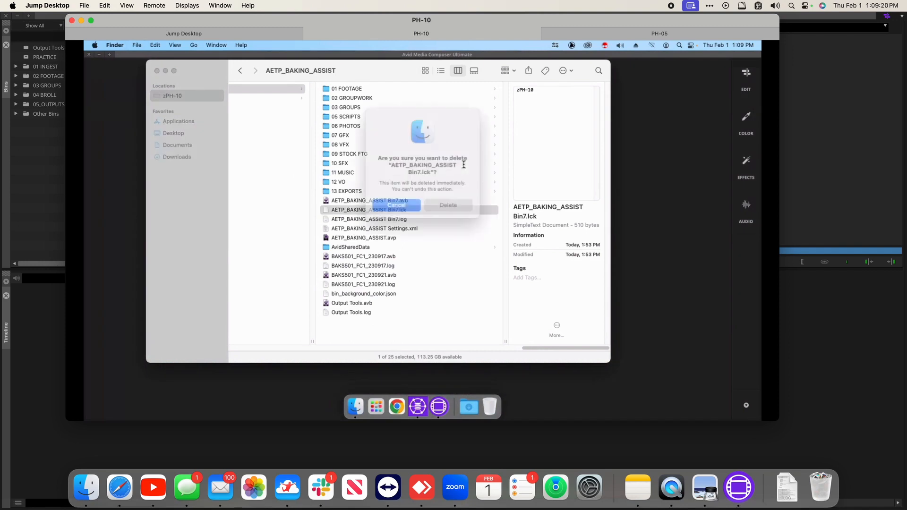
{"action": "key", "text": "Return"}
{"action": "left_click", "coordinate": [646, 37]}
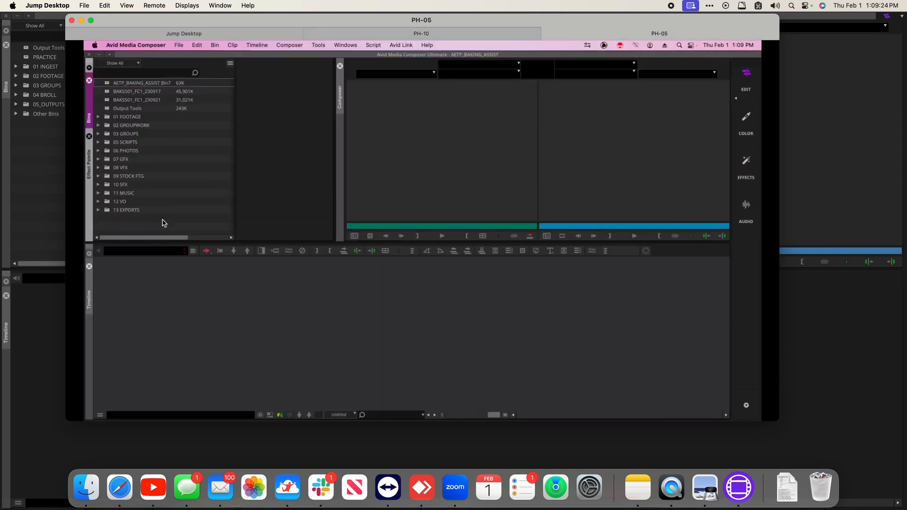
{"action": "left_click", "coordinate": [108, 84]}
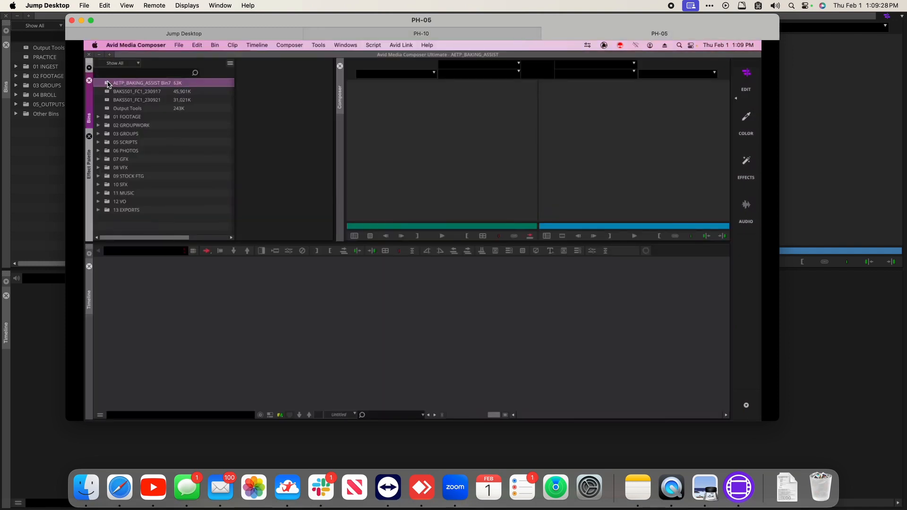
{"action": "left_click", "coordinate": [361, 37]}
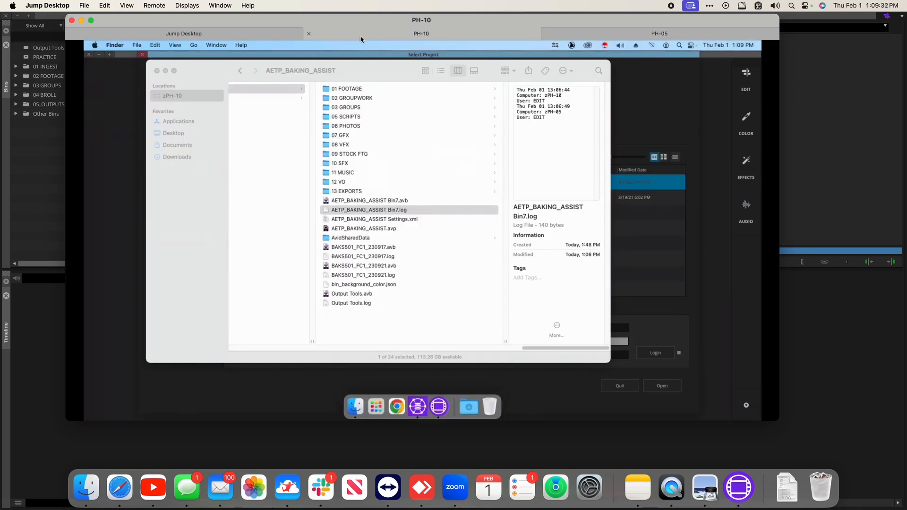
{"action": "left_click", "coordinate": [351, 79]}
{"action": "left_click_drag", "start_coordinate": [351, 80], "coordinate": [342, 85]}
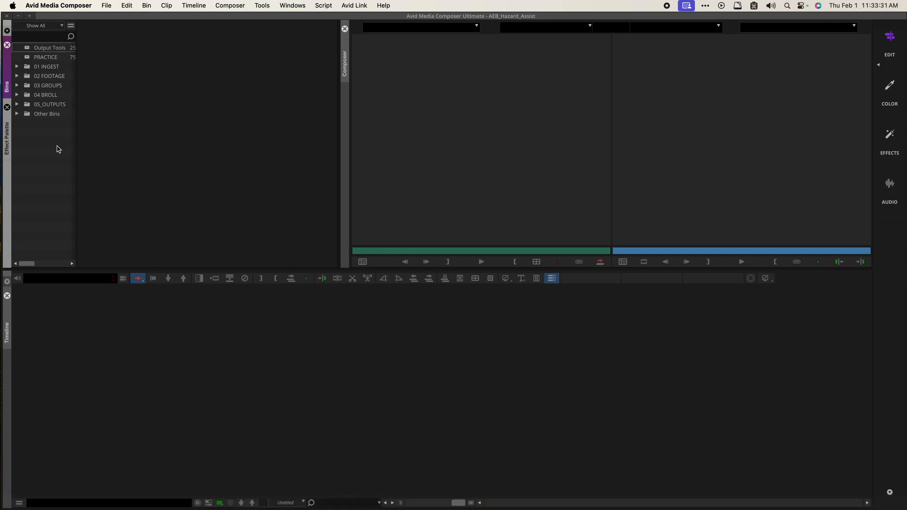
Step: Open the project Settings window showing the 1080p/29.97 format and move it left
{"action": "left_click", "coordinate": [105, 6]}
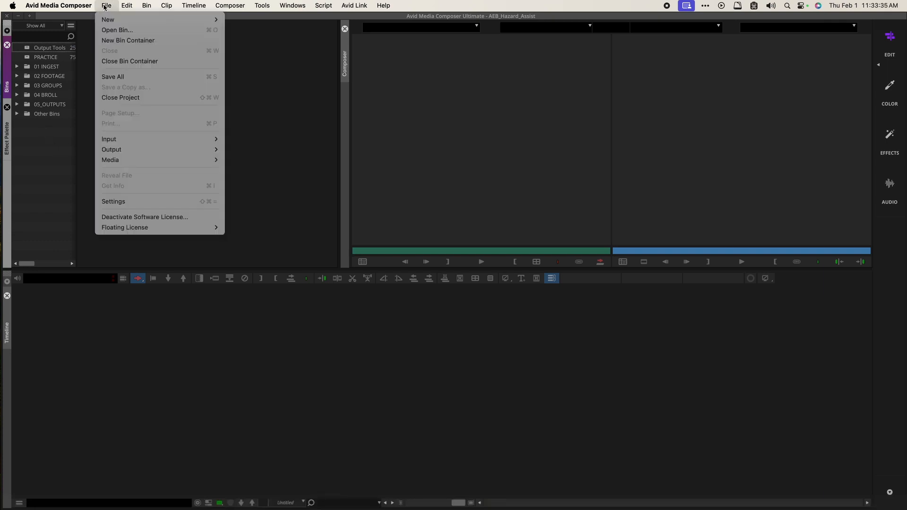
{"action": "left_click", "coordinate": [127, 206]}
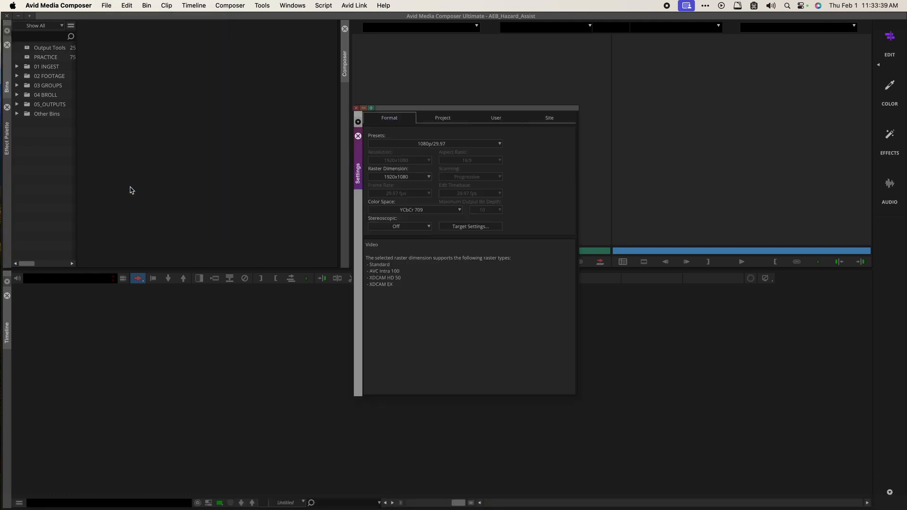
{"action": "left_click", "coordinate": [112, 8]}
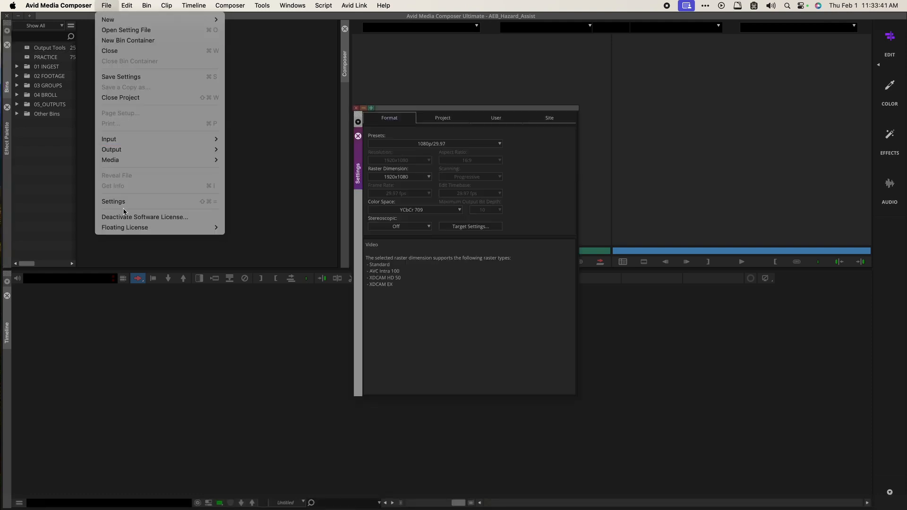
{"action": "mouse_move", "coordinate": [79, 4]}
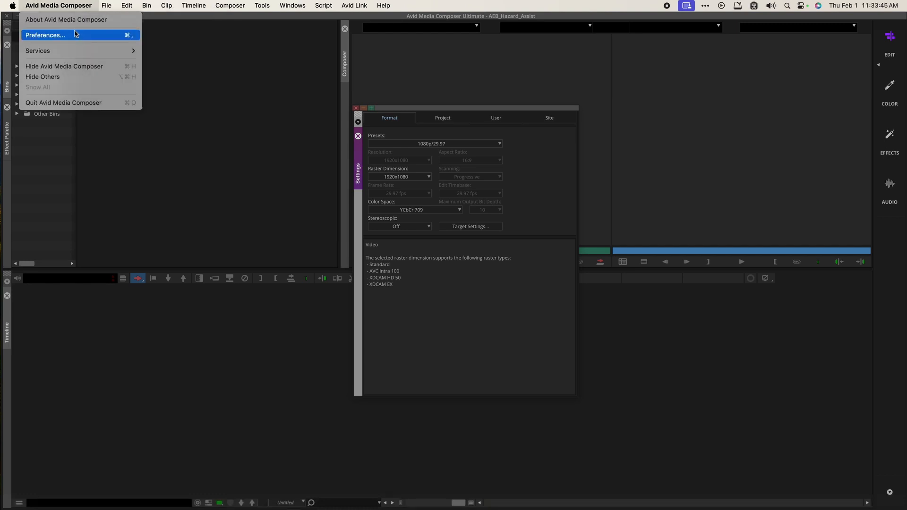
{"action": "left_click_drag", "start_coordinate": [76, 33], "coordinate": [73, 35]}
{"action": "left_click_drag", "start_coordinate": [402, 109], "coordinate": [262, 112]}
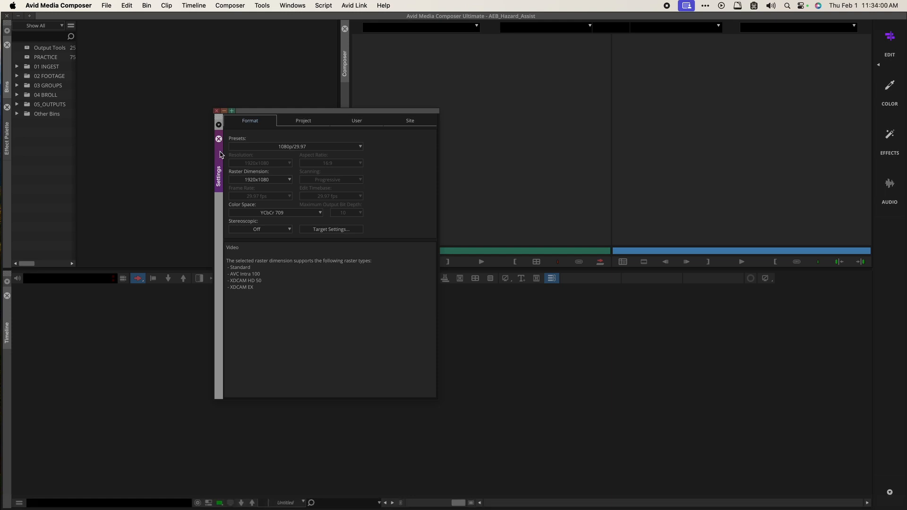
Step: Step through the Project, User and Site settings lists, then return to Format showing 1080p/29.97
{"action": "left_click", "coordinate": [294, 123]}
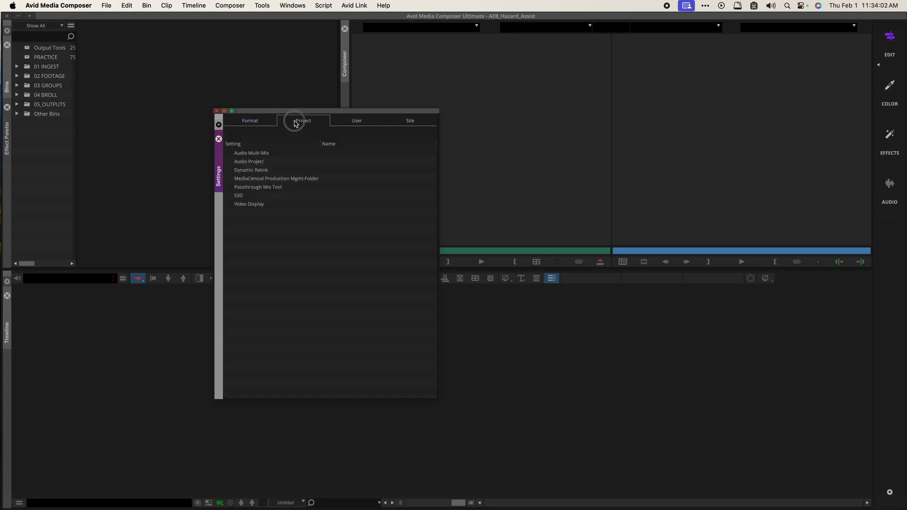
{"action": "left_click", "coordinate": [358, 124]}
{"action": "left_click", "coordinate": [417, 122]}
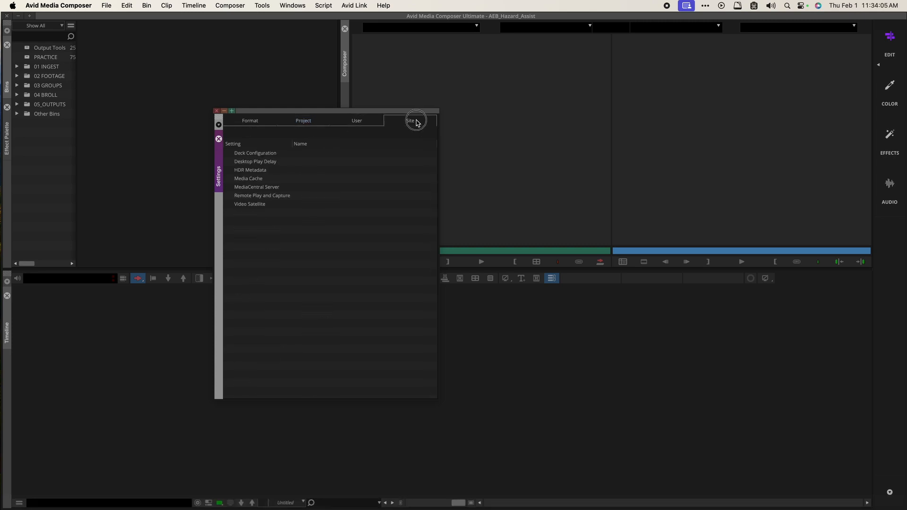
{"action": "left_click", "coordinate": [244, 123]}
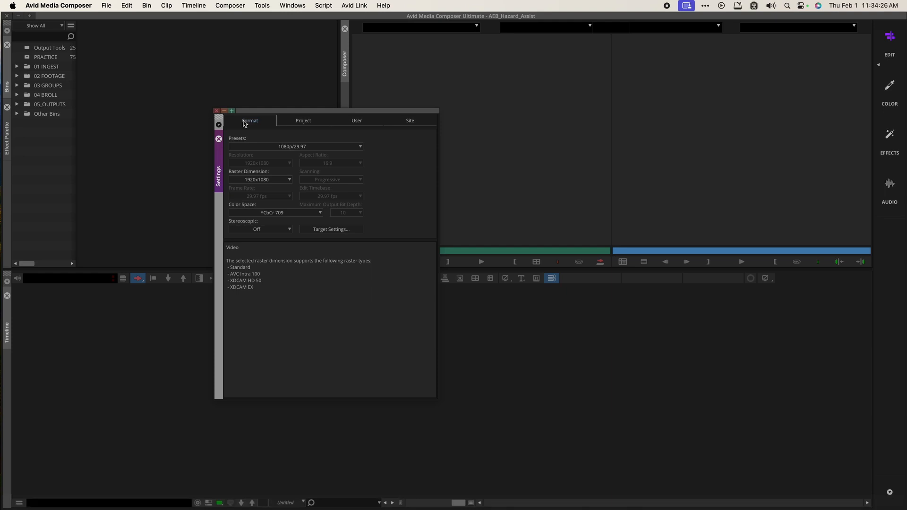
Step: Change the project format preset to Ultra HD UHD 29.97P
{"action": "left_click", "coordinate": [256, 148]}
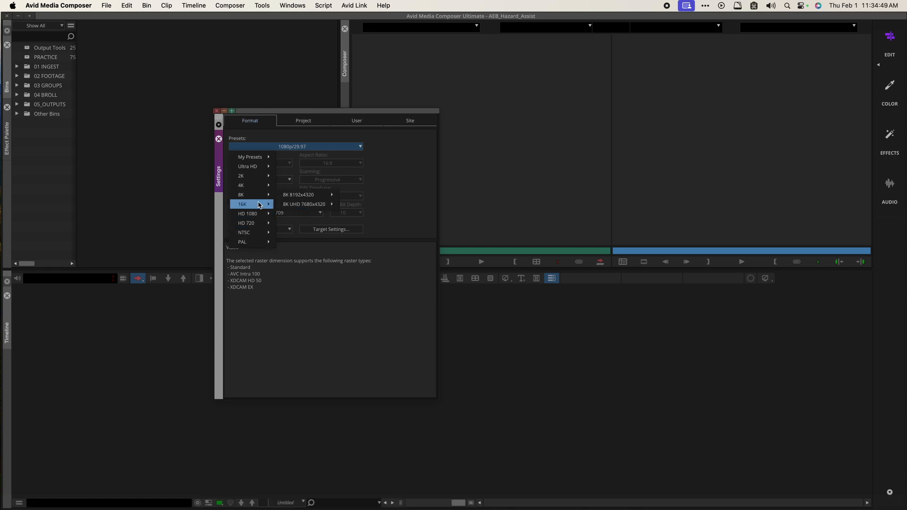
{"action": "mouse_move", "coordinate": [259, 204]}
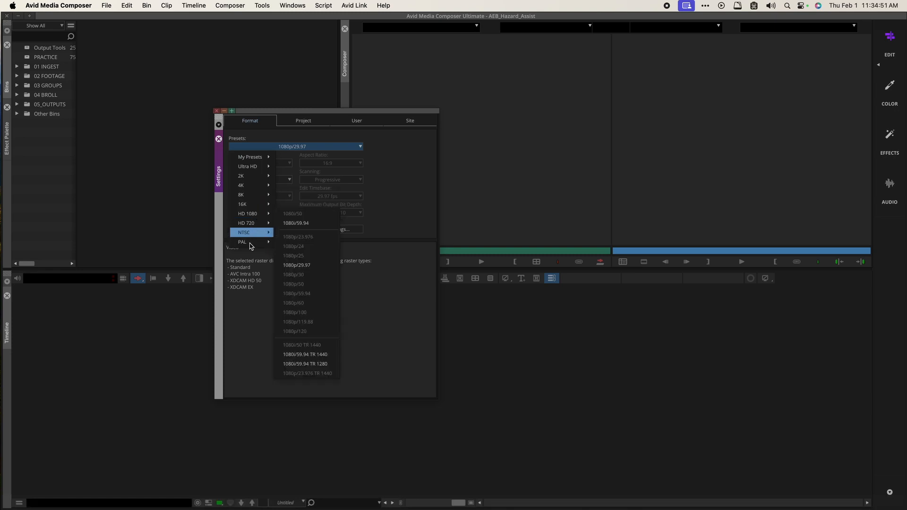
{"action": "mouse_move", "coordinate": [261, 167]}
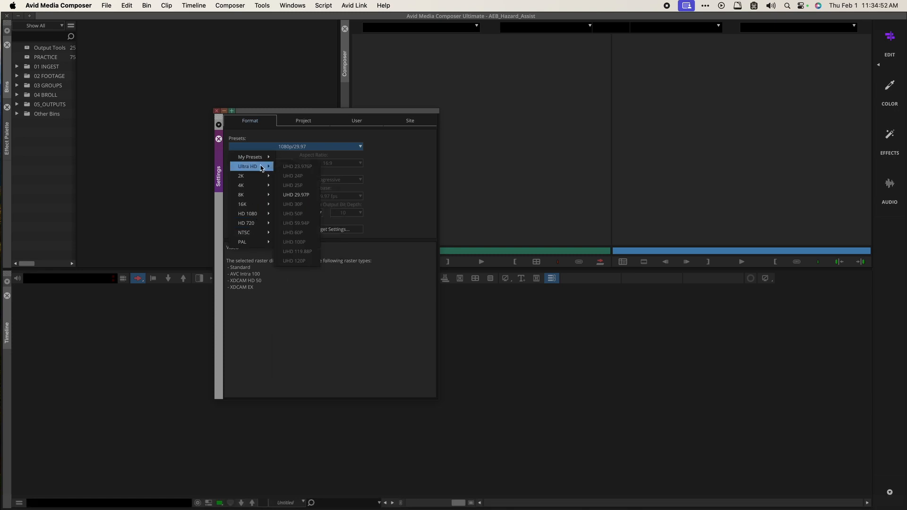
{"action": "left_click", "coordinate": [310, 196]}
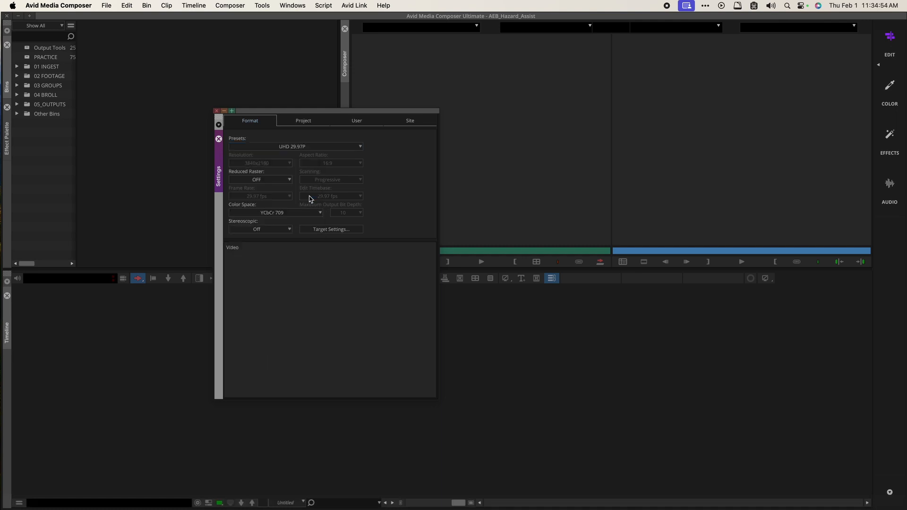
Step: Bring the 01 INGEST Finder window forward and go up to the AEB_Hazard_Assist project folder
{"action": "key", "text": "ctrl+Up"}
{"action": "left_click", "coordinate": [305, 150]}
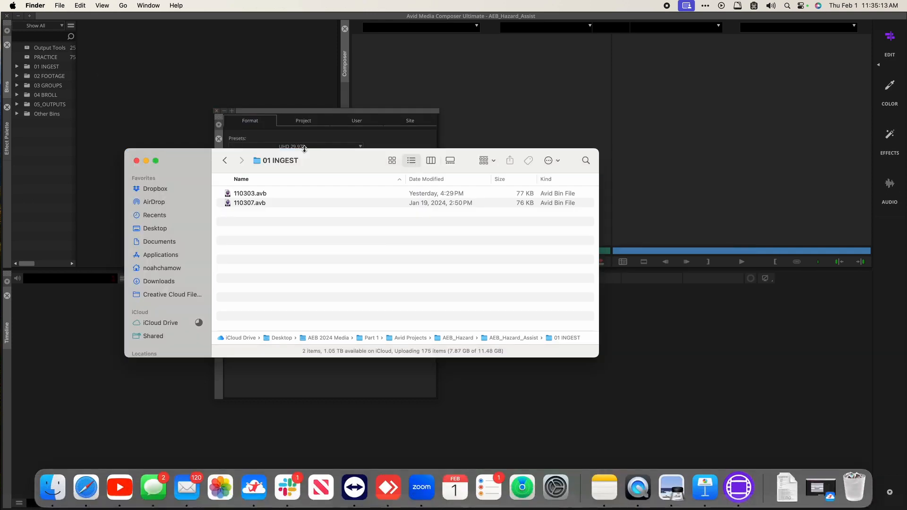
{"action": "key", "text": "super+Up"}
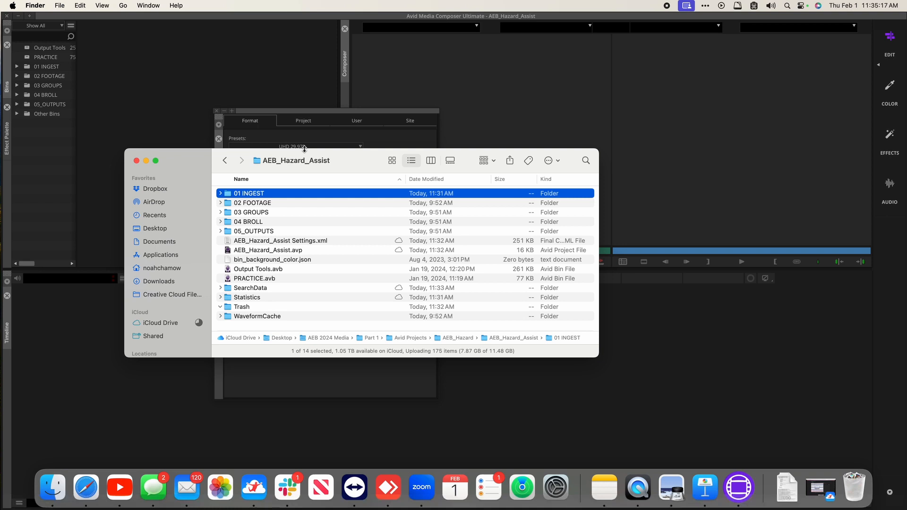
{"action": "left_click", "coordinate": [256, 114]}
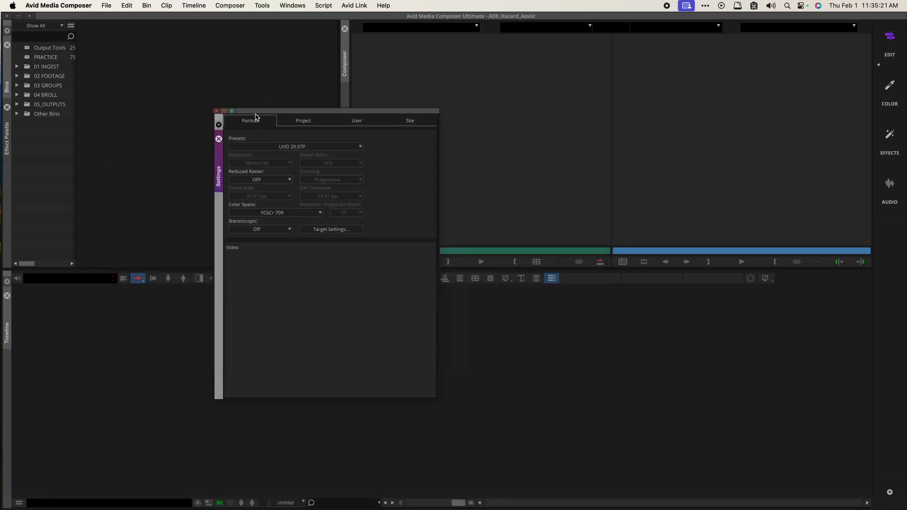
Step: Browse the AEB_Hazard_Assist and AEB_Hazard_Edit project folders in Finder, then return to Media Composer
{"action": "key", "text": "super+Tab"}
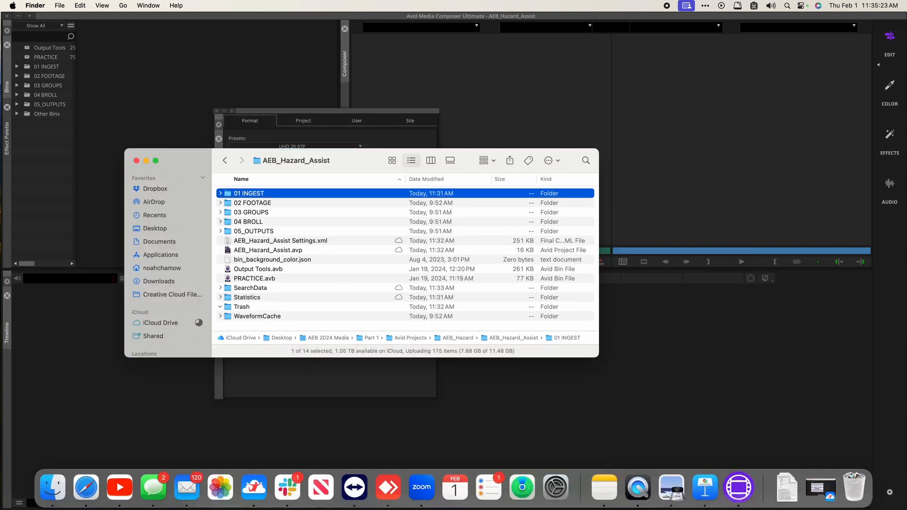
{"action": "key", "text": "super+Up"}
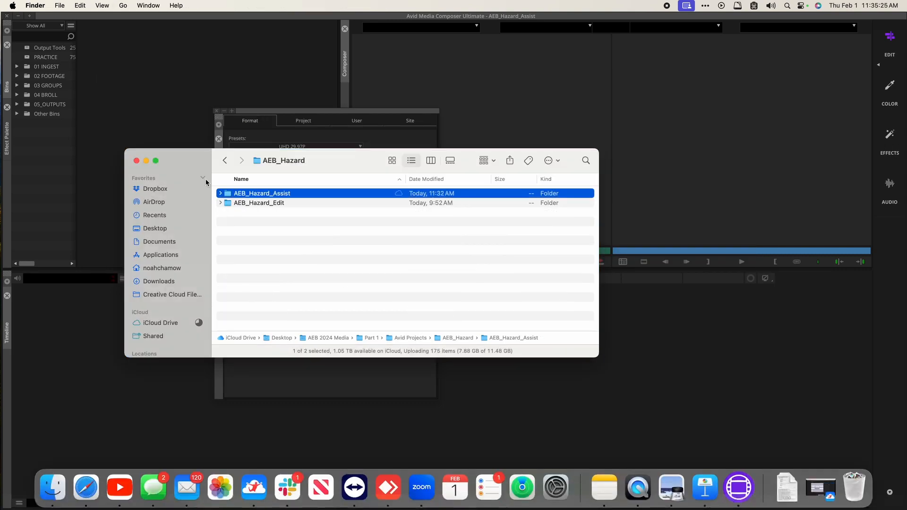
{"action": "key", "text": "super+Down"}
{"action": "key", "text": "super+a"}
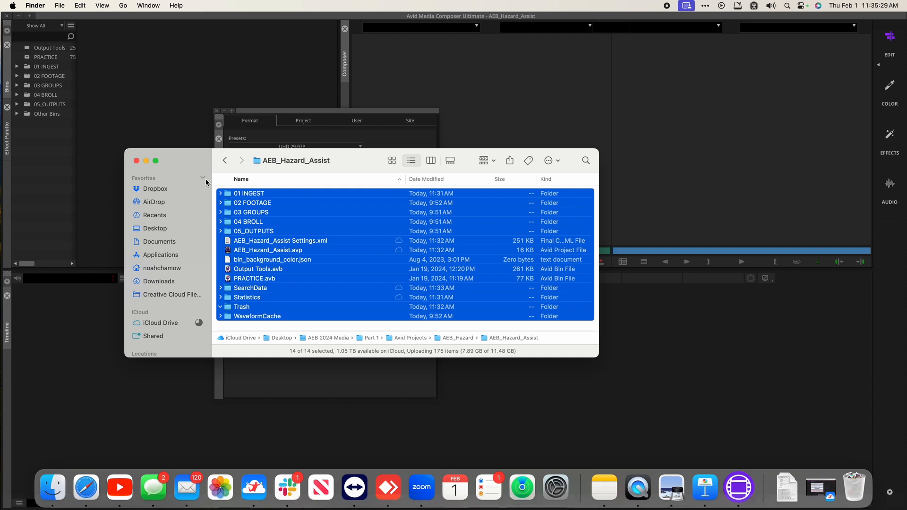
{"action": "key", "text": "super+Up"}
{"action": "key", "text": "super+Down"}
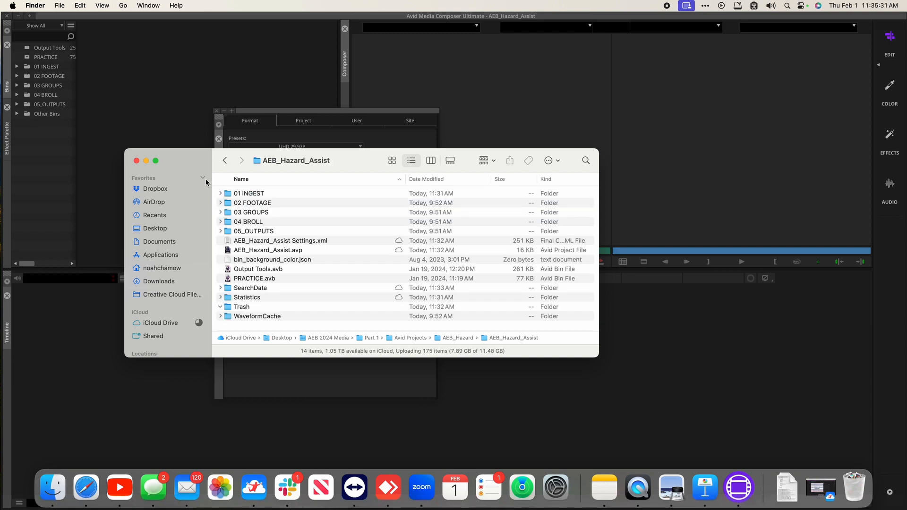
{"action": "key", "text": "super+Up"}
{"action": "key", "text": "Down"}
{"action": "key", "text": "super+Down"}
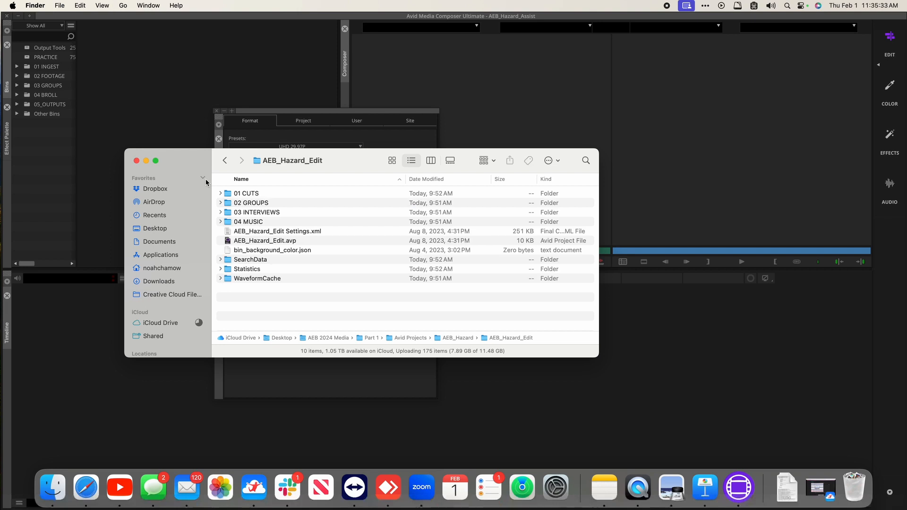
{"action": "left_click", "coordinate": [256, 147]}
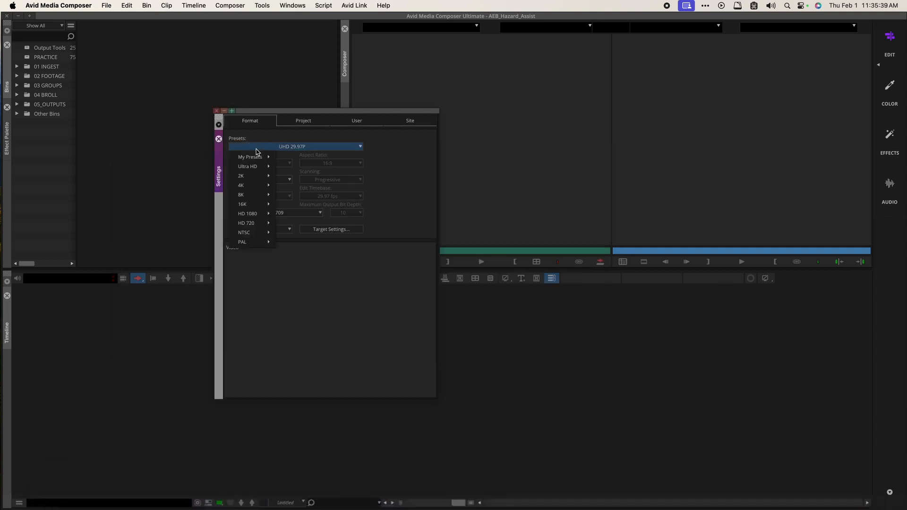
Step: Set the format preset to HD 1080 1080p/29.97, then switch it to Ultra HD UHD 29.97P
{"action": "mouse_move", "coordinate": [259, 214]}
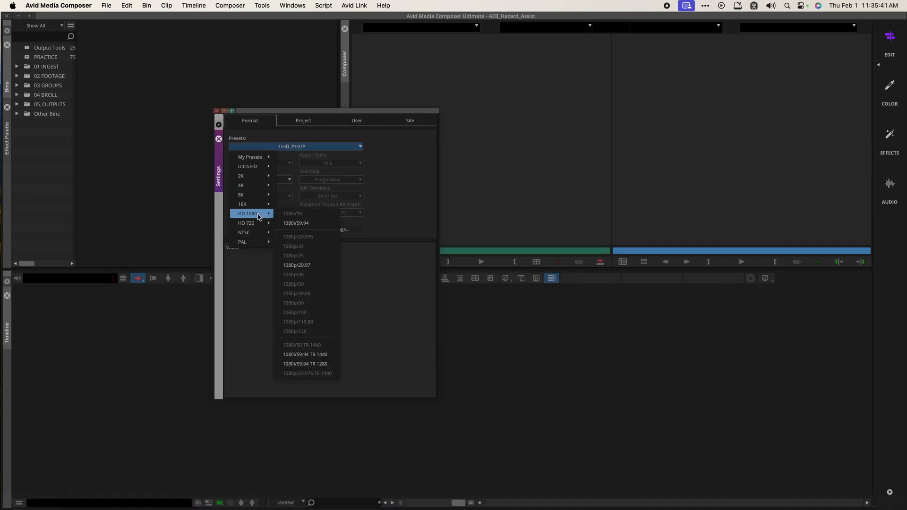
{"action": "left_click", "coordinate": [297, 267]}
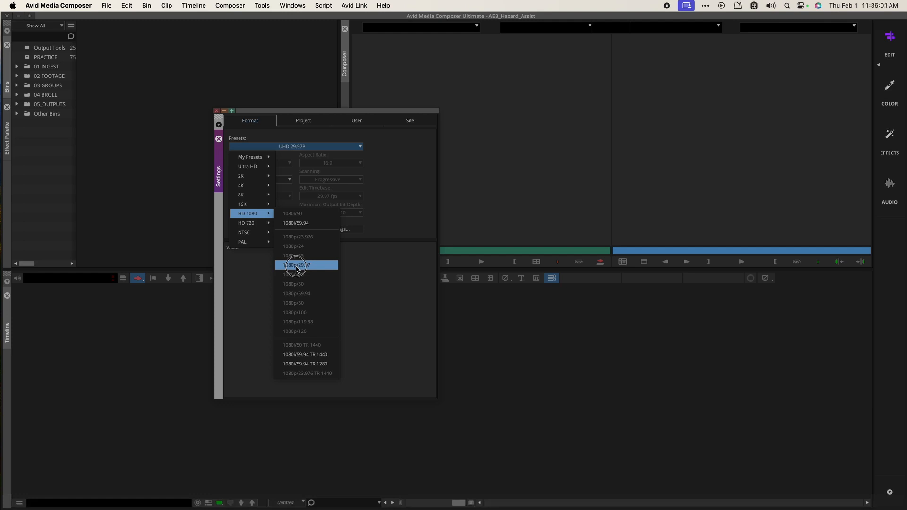
{"action": "left_click", "coordinate": [297, 266]}
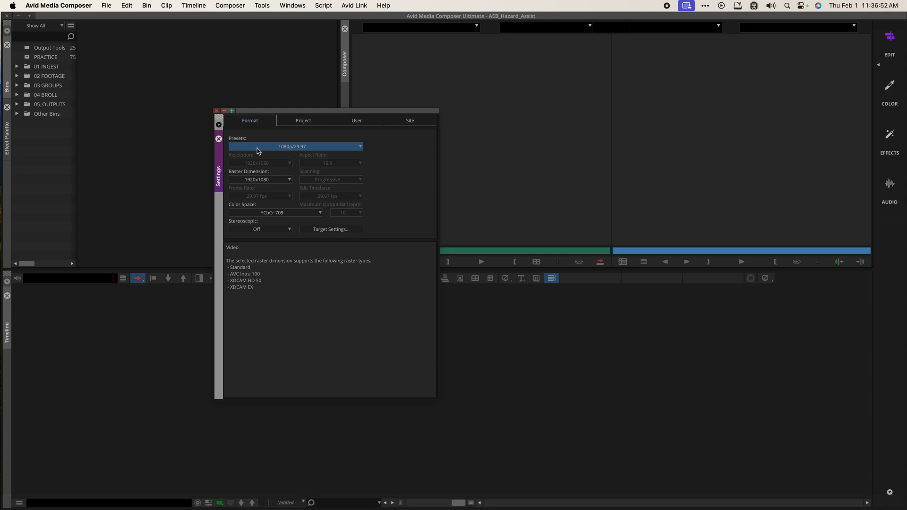
{"action": "left_click", "coordinate": [257, 148]}
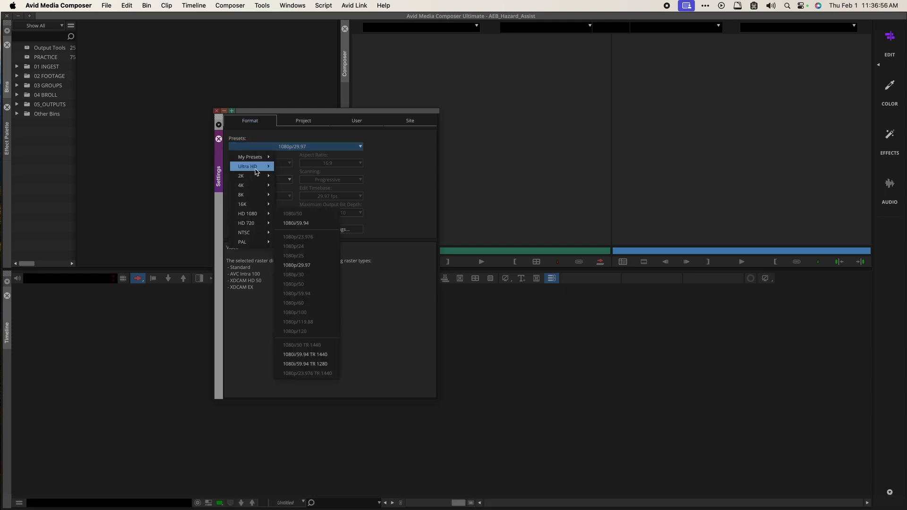
{"action": "mouse_move", "coordinate": [258, 167]}
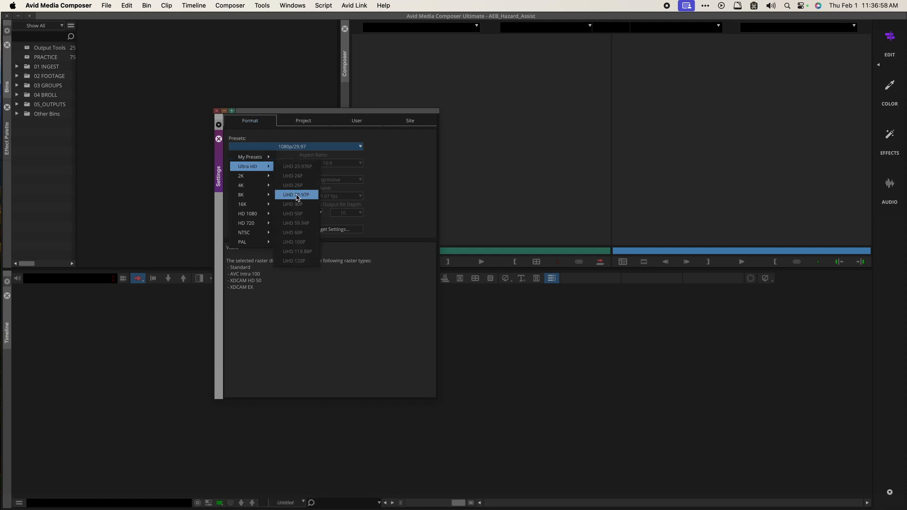
{"action": "left_click", "coordinate": [297, 198]}
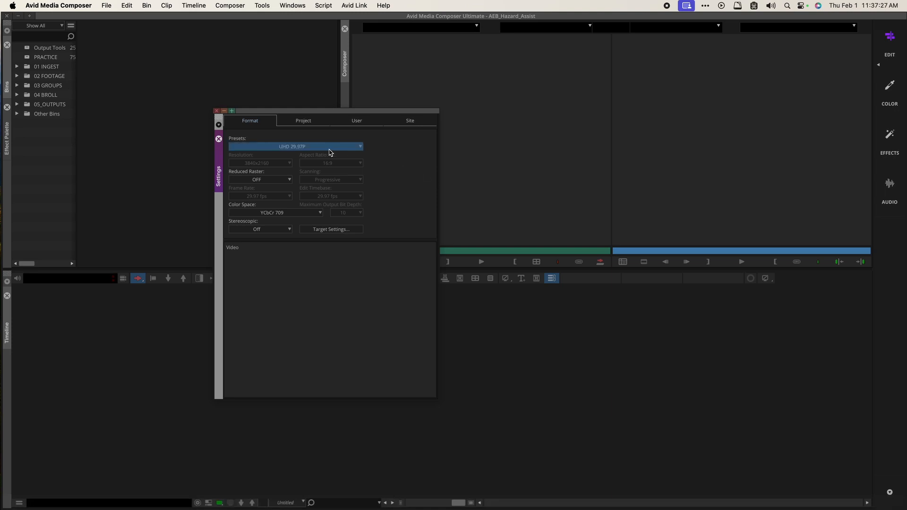
Step: Return the project format preset to HD 1080 1080p/29.97
{"action": "left_click", "coordinate": [297, 146]}
{"action": "mouse_move", "coordinate": [249, 193]}
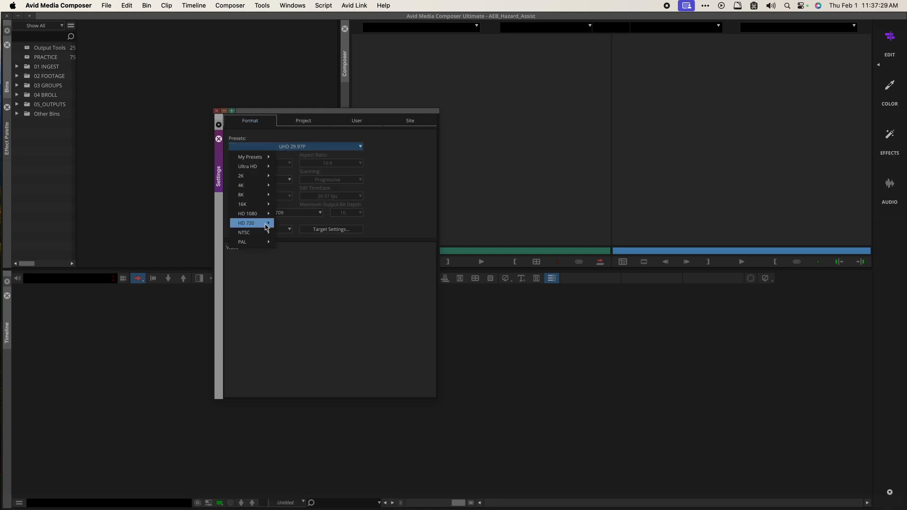
{"action": "mouse_move", "coordinate": [250, 212]}
{"action": "left_click", "coordinate": [316, 268]}
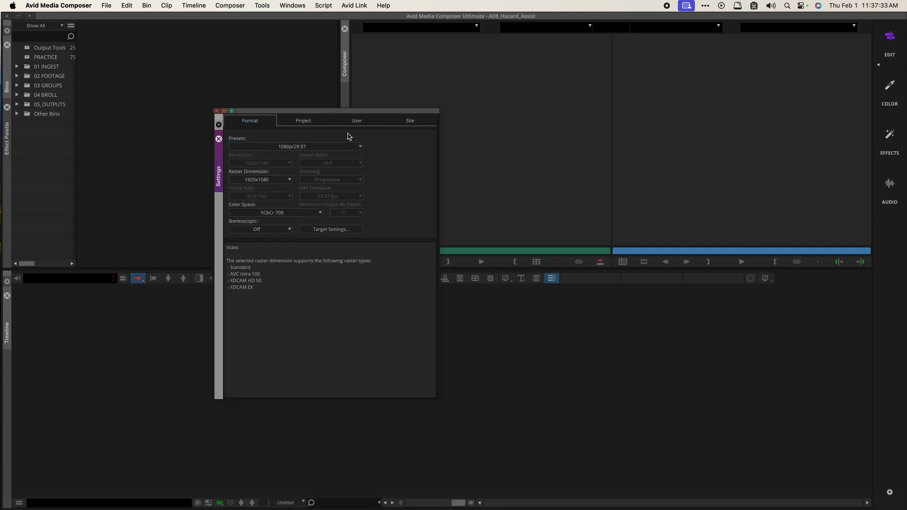
Step: Move the Settings window left and back to centre, then toggle between User and Project lists
{"action": "left_click_drag", "start_coordinate": [335, 113], "coordinate": [88, 144]}
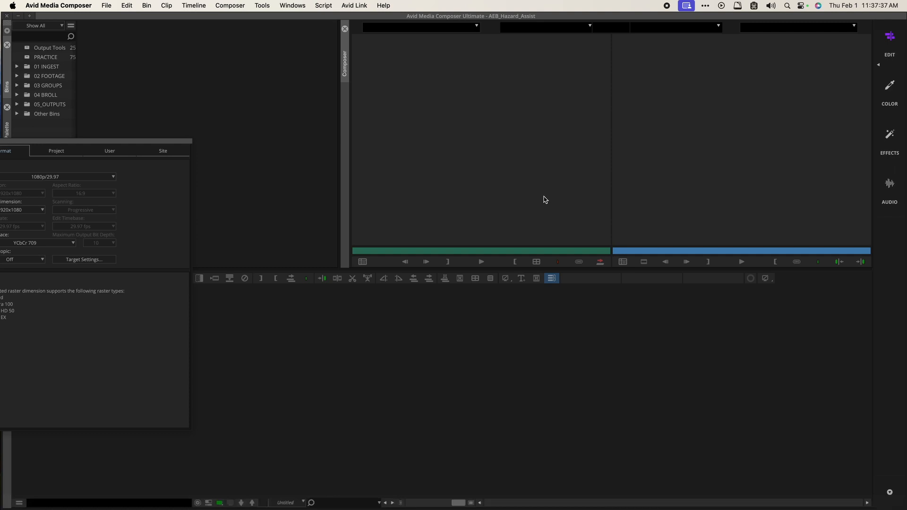
{"action": "left_click_drag", "start_coordinate": [112, 139], "coordinate": [331, 133]}
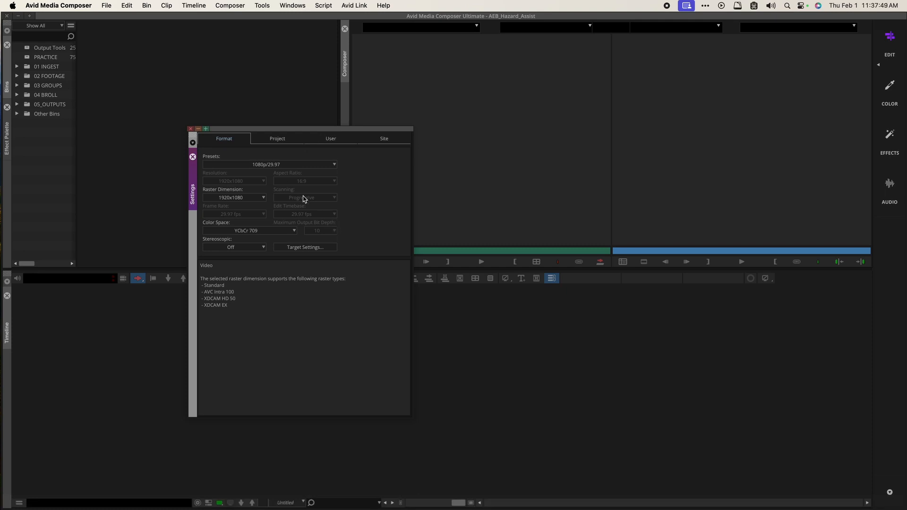
{"action": "left_click", "coordinate": [333, 140]}
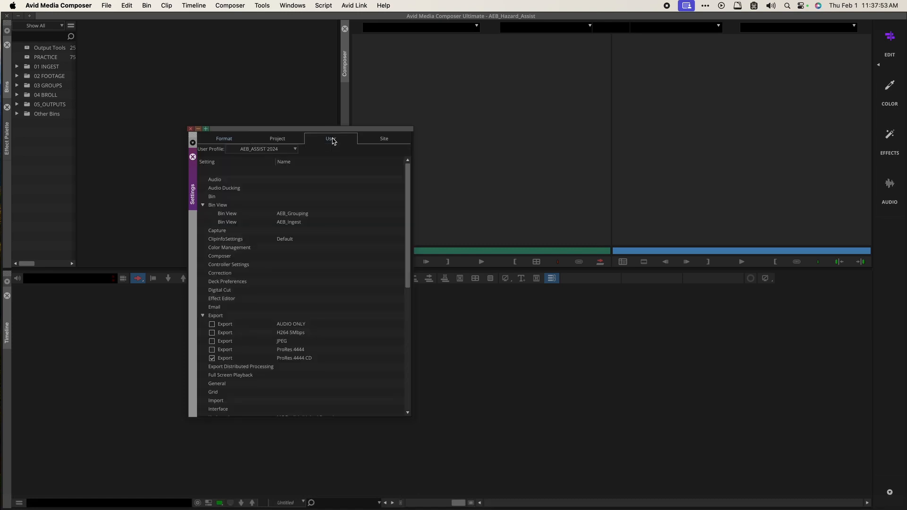
{"action": "left_click", "coordinate": [277, 140]}
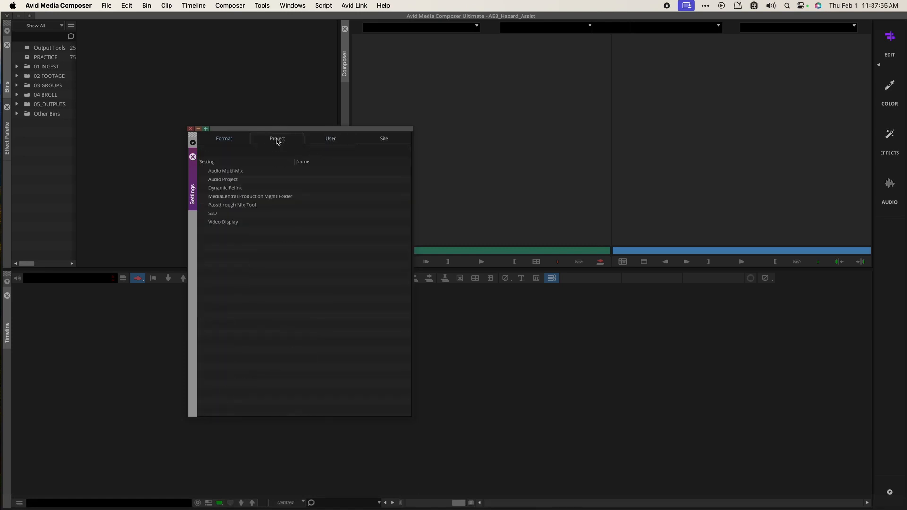
{"action": "left_click", "coordinate": [331, 140]}
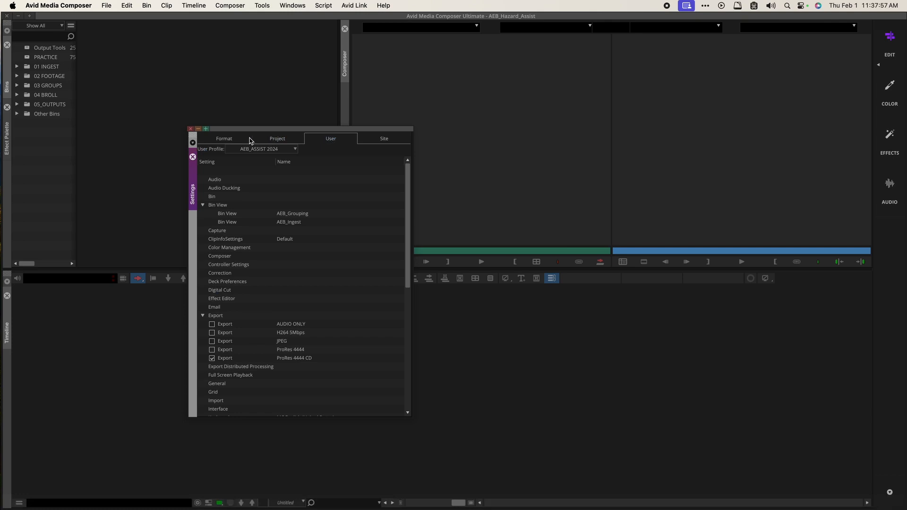
{"action": "left_click", "coordinate": [273, 139]}
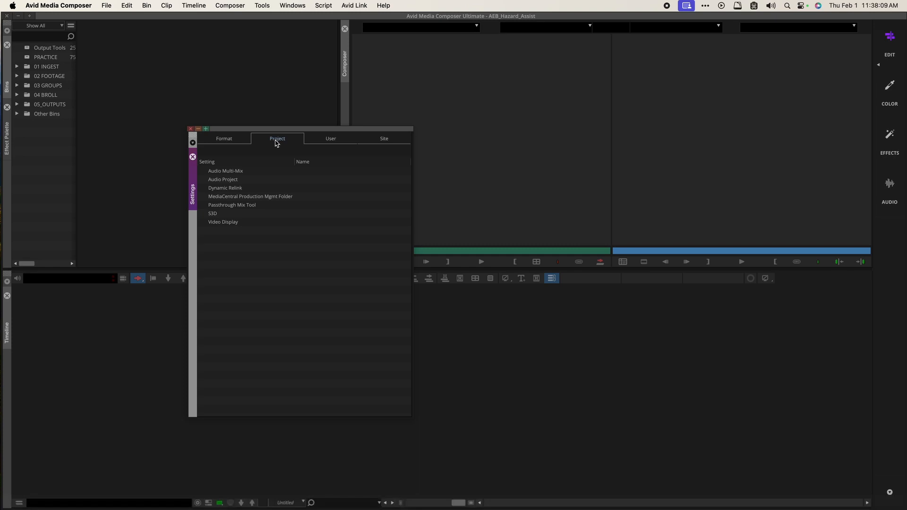
Step: Open a Finder window and navigate Desktop > AEB 2024 Media > Part 1 > Avid Projects
{"action": "key", "text": "alt+Tab"}
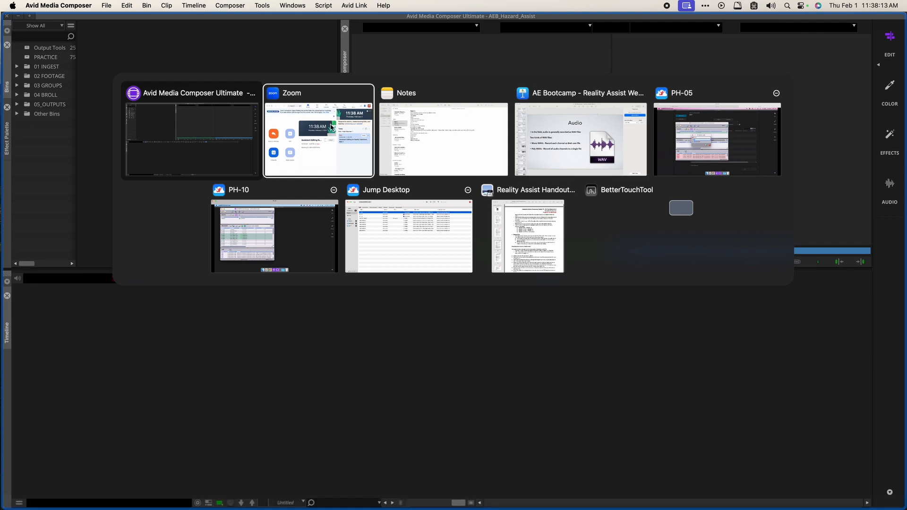
{"action": "key", "text": "Escape"}
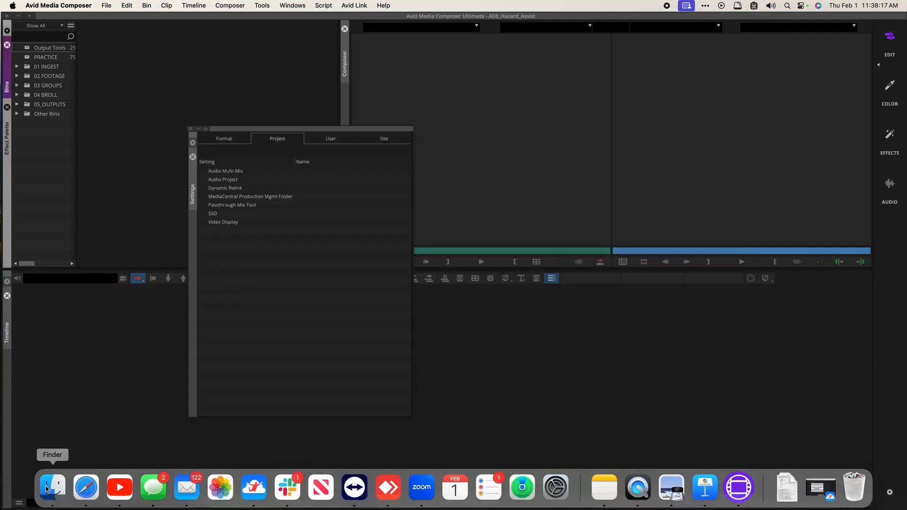
{"action": "left_click", "coordinate": [53, 488]}
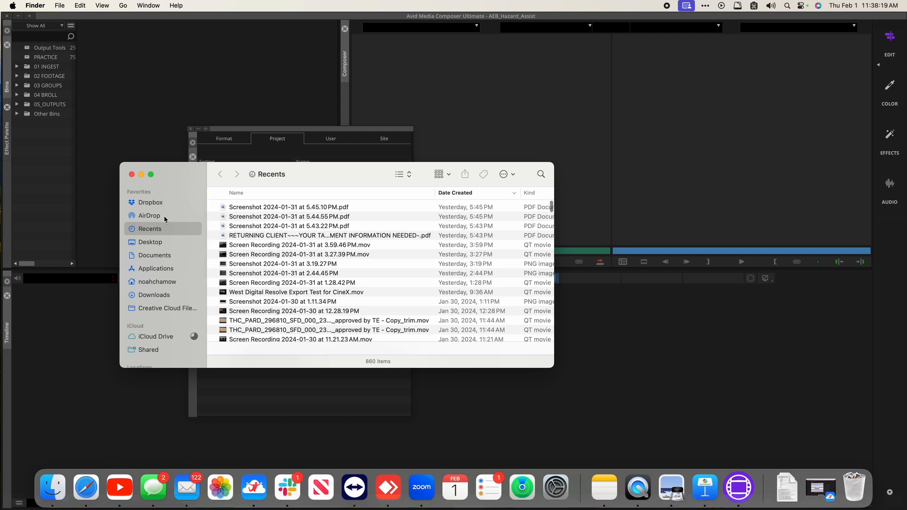
{"action": "left_click", "coordinate": [150, 242]}
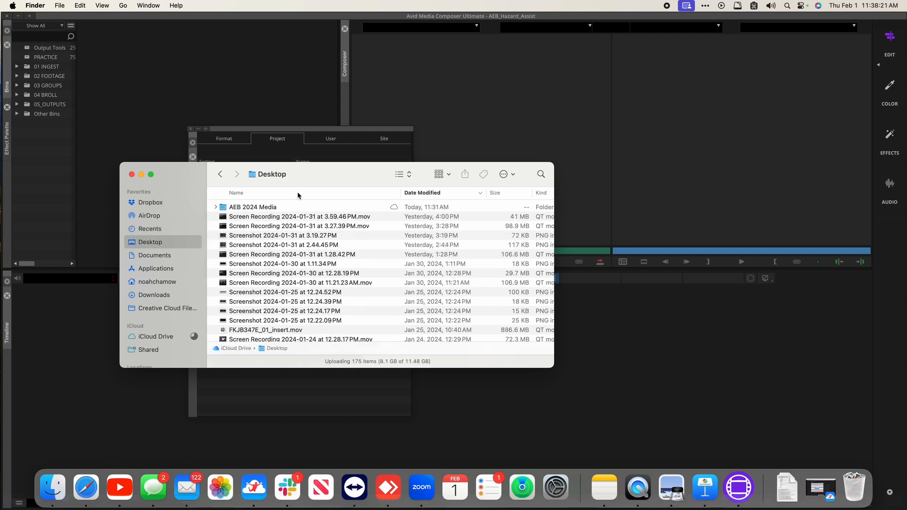
{"action": "left_click", "coordinate": [247, 207]}
{"action": "double_click", "coordinate": [247, 206]}
{"action": "double_click", "coordinate": [247, 226]}
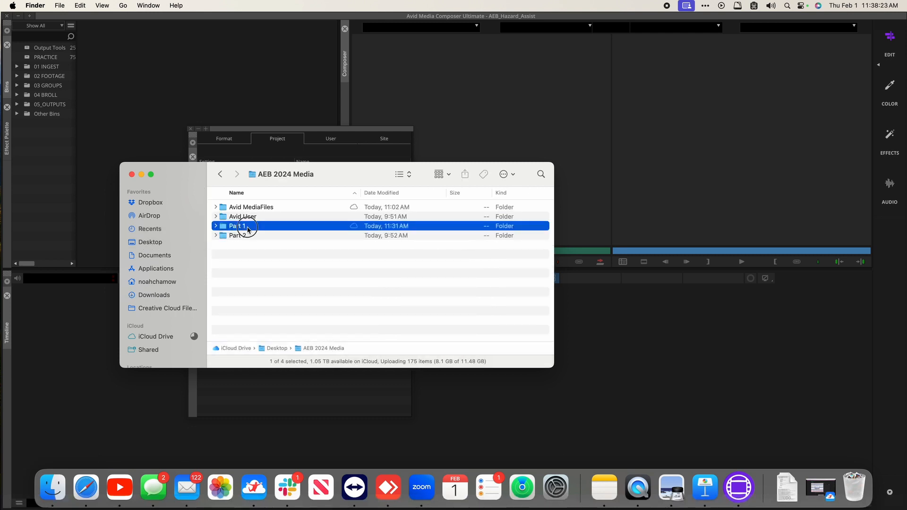
{"action": "double_click", "coordinate": [249, 207]}
Step: Open AEB_Hazard > AEB_Hazard_Assist, select AEB_Hazard_Assist Settings.xml, then return to Avid's Project settings
{"action": "left_click", "coordinate": [250, 208]}
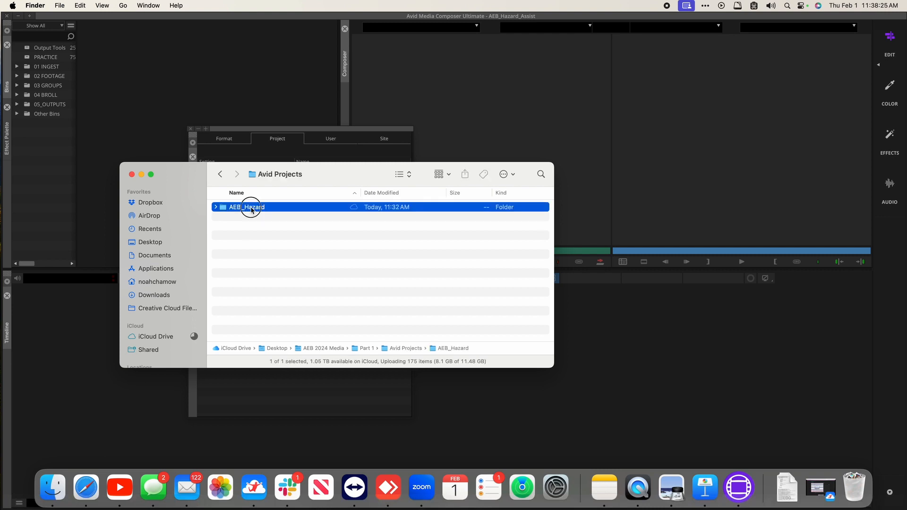
{"action": "double_click", "coordinate": [251, 207]}
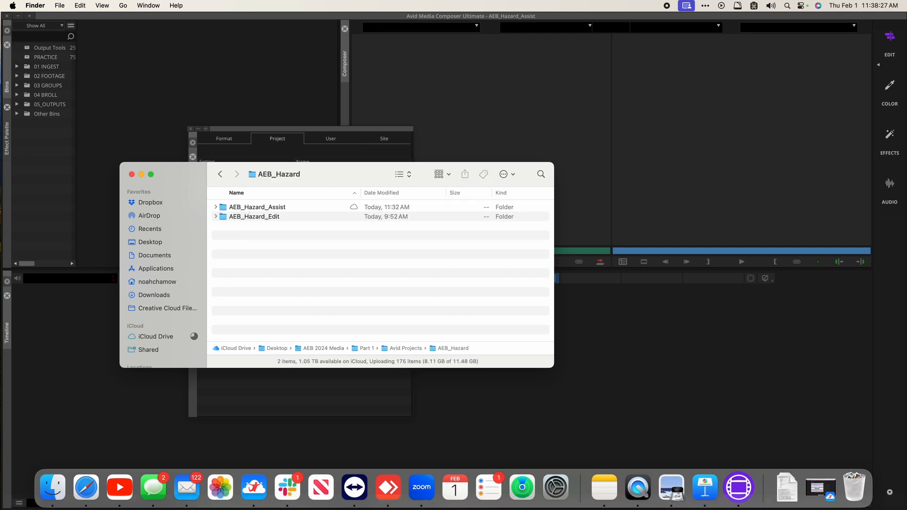
{"action": "left_click", "coordinate": [251, 208]}
{"action": "double_click", "coordinate": [250, 208]}
{"action": "left_click", "coordinate": [251, 208]}
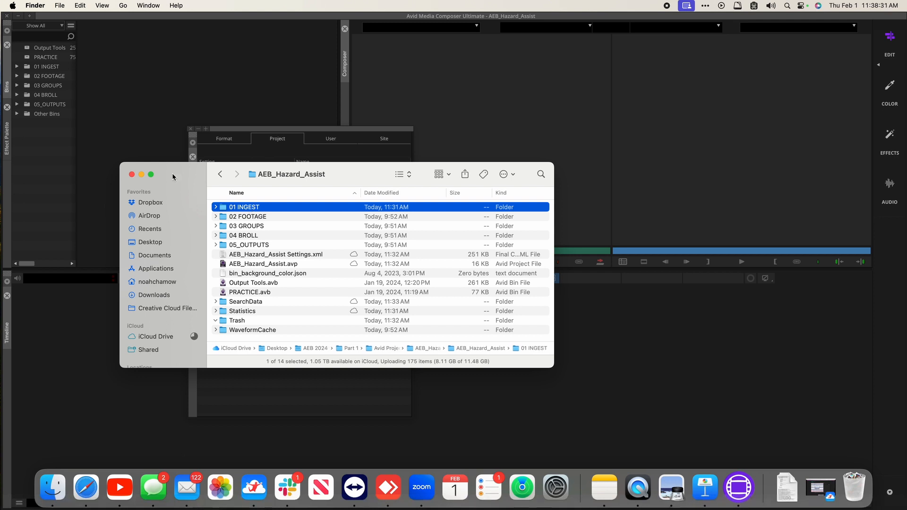
{"action": "left_click_drag", "start_coordinate": [174, 177], "coordinate": [138, 253]}
{"action": "left_click", "coordinate": [246, 330]}
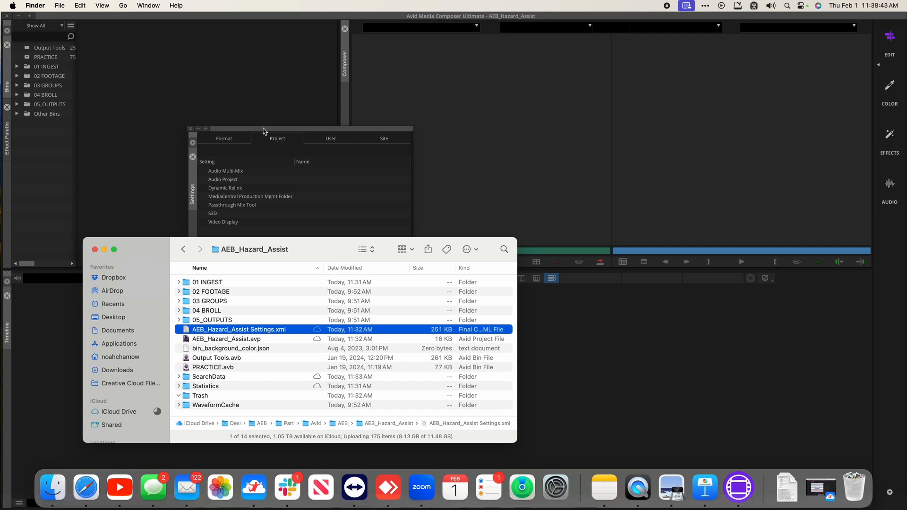
{"action": "left_click", "coordinate": [225, 173]}
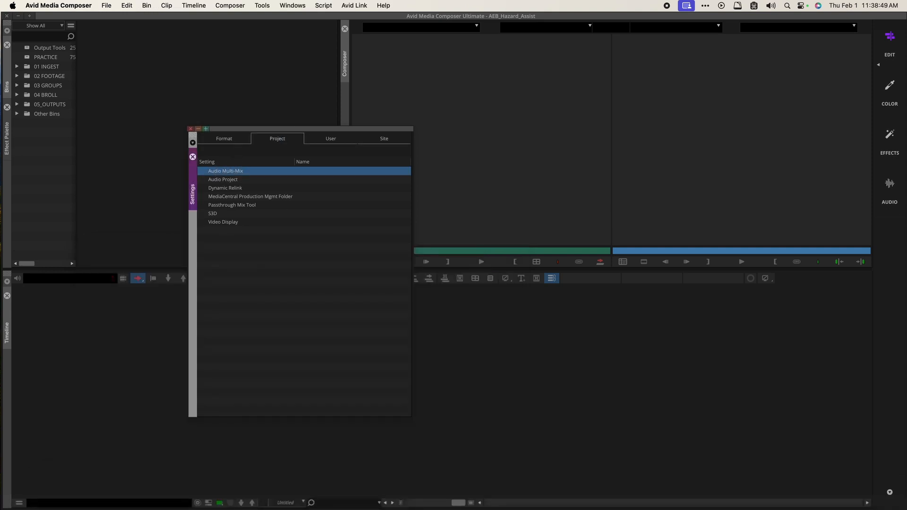
Step: Check the AEB_Hazard_Assist Finder window, view Avid's Site settings, then switch back to Finder
{"action": "key", "text": "ctrl+Up"}
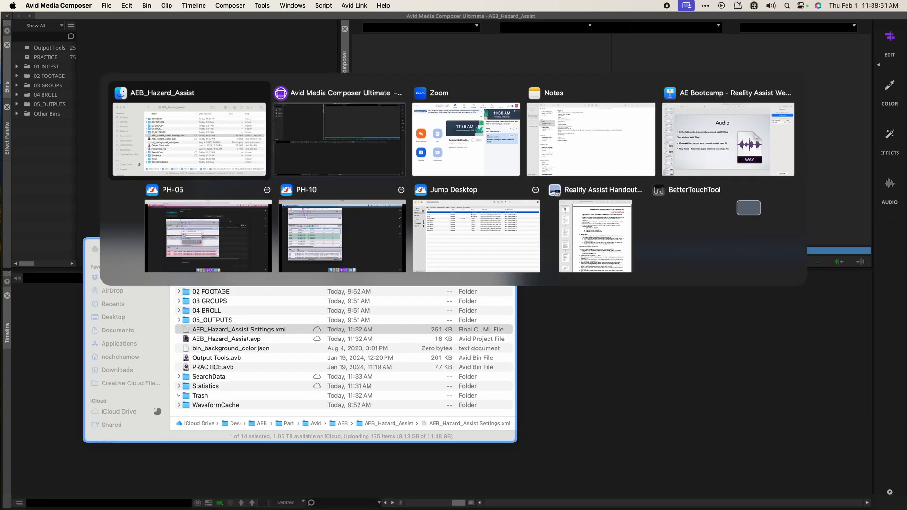
{"action": "left_click", "coordinate": [186, 270]}
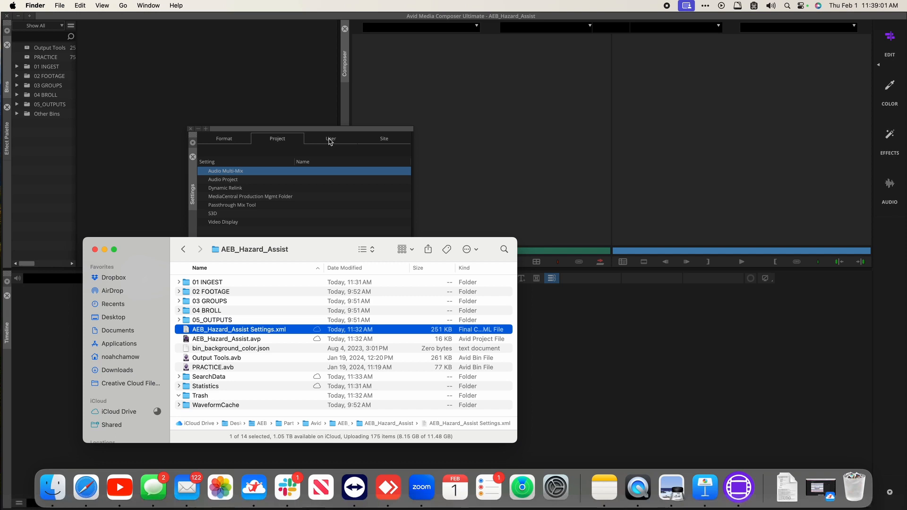
{"action": "left_click", "coordinate": [279, 140]}
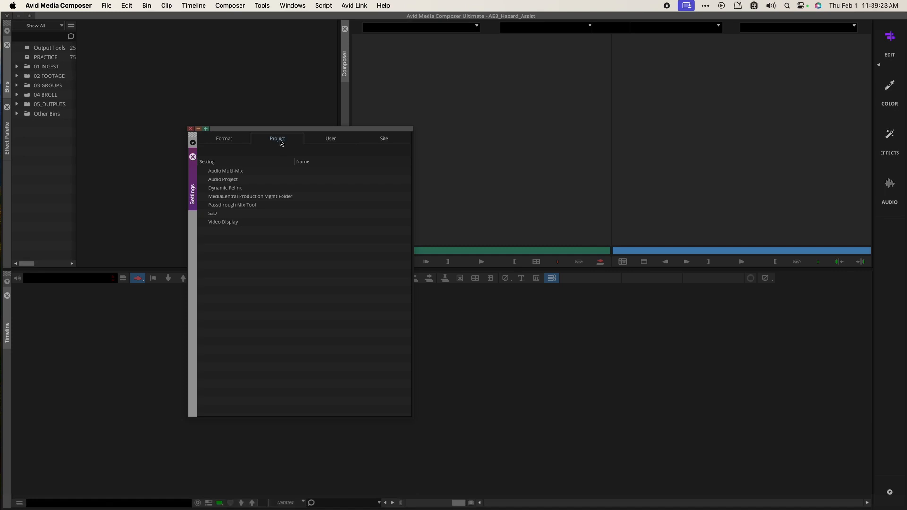
{"action": "left_click", "coordinate": [374, 143]}
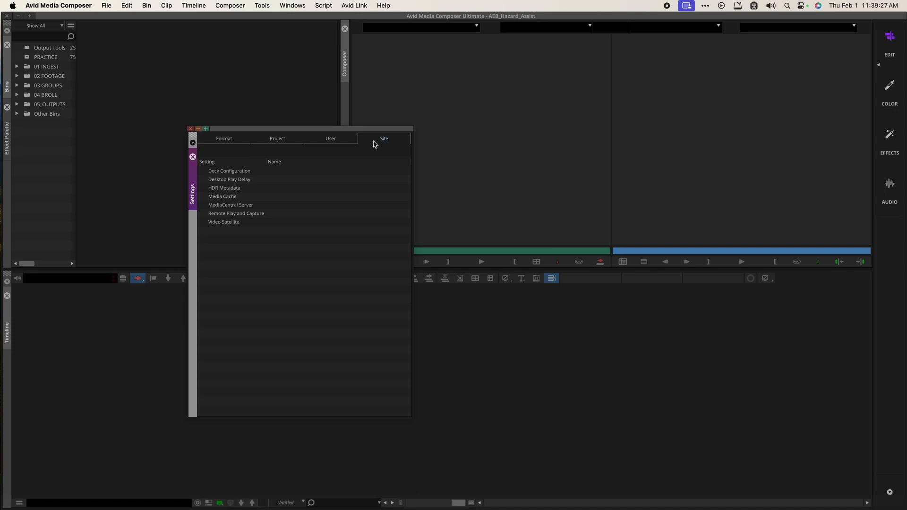
{"action": "key", "text": "super+Tab"}
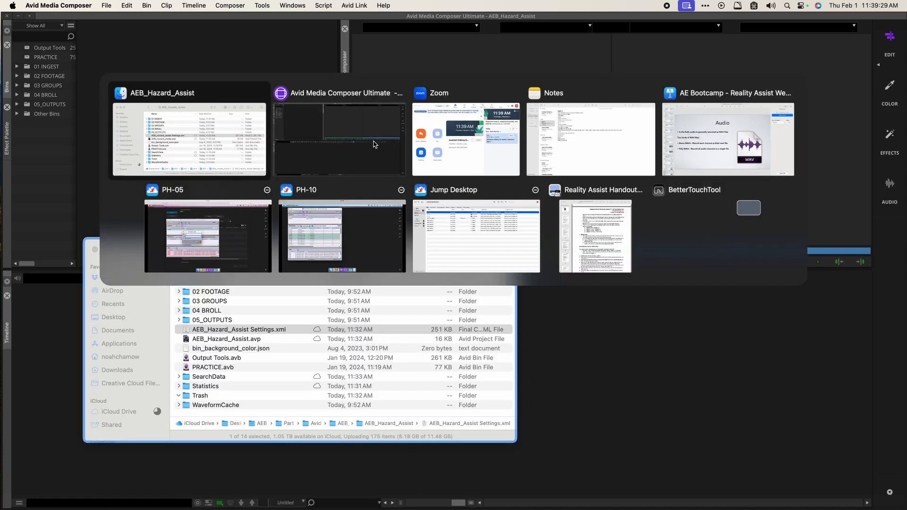
Step: In Applications, find and open the Avid Media Composer application folder
{"action": "left_click_drag", "start_coordinate": [154, 255], "coordinate": [162, 217]}
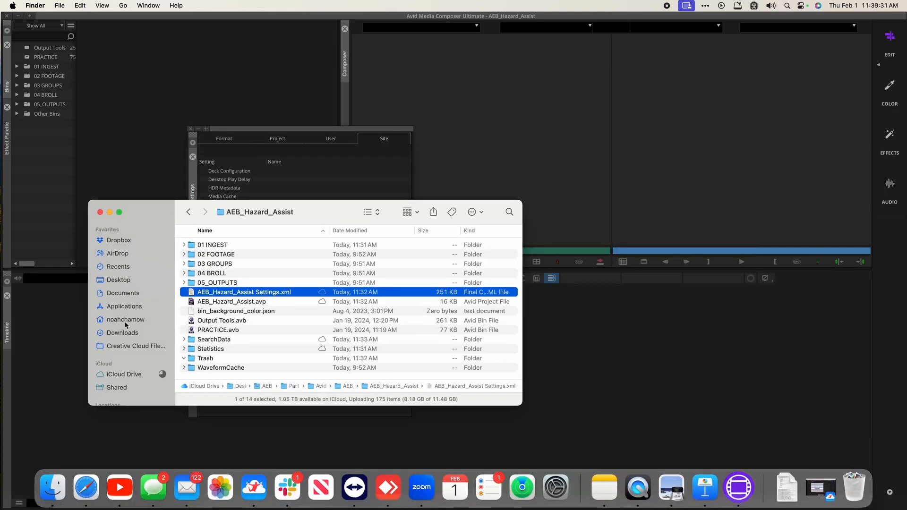
{"action": "left_click", "coordinate": [128, 305]}
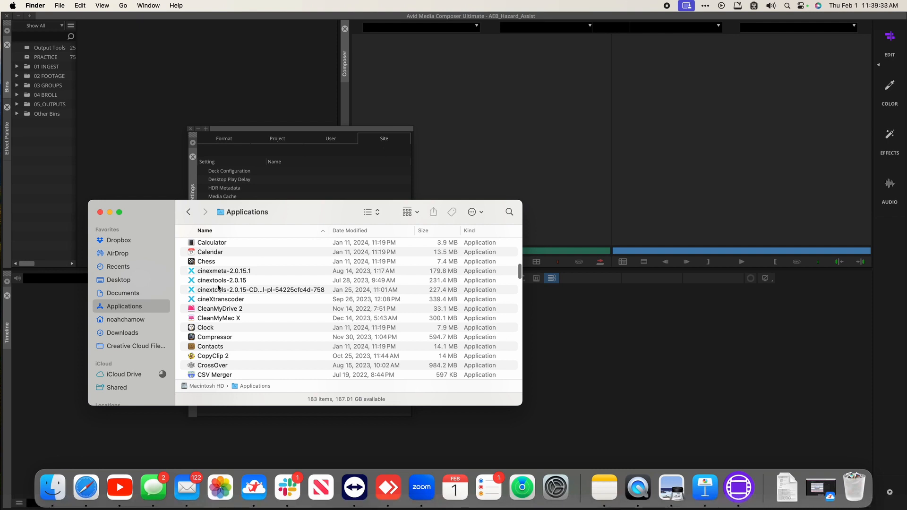
{"action": "type", "text": "avid"}
{"action": "key", "text": "Down"}
{"action": "key", "text": "super+Down"}
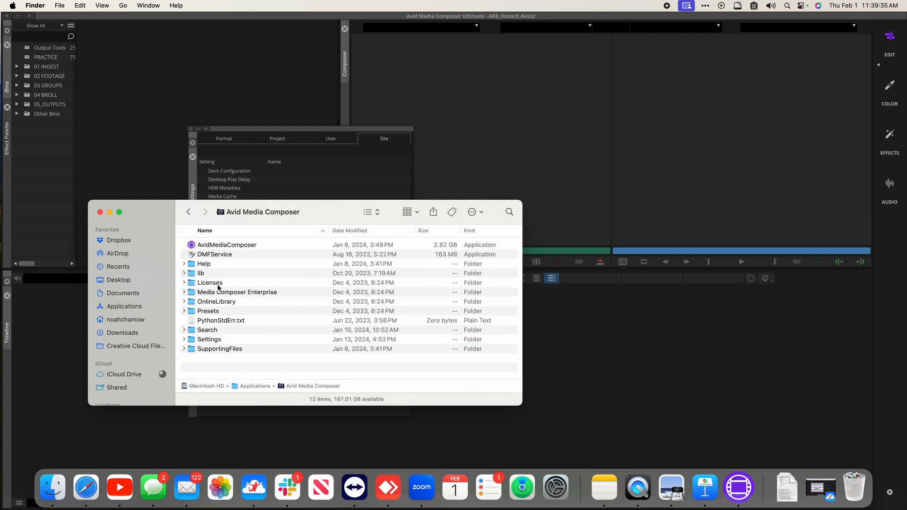
Step: Open the application's Settings folder showing Site Settings.xml, then bring Avid's Site settings forward
{"action": "key", "text": "Down"}
{"action": "key", "text": "Down"}
{"action": "key", "text": "Down"}
{"action": "key", "text": "Down"}
{"action": "key", "text": "Down"}
{"action": "key", "text": "Down"}
{"action": "key", "text": "Down"}
{"action": "key", "text": "Down"}
{"action": "key", "text": "Up"}
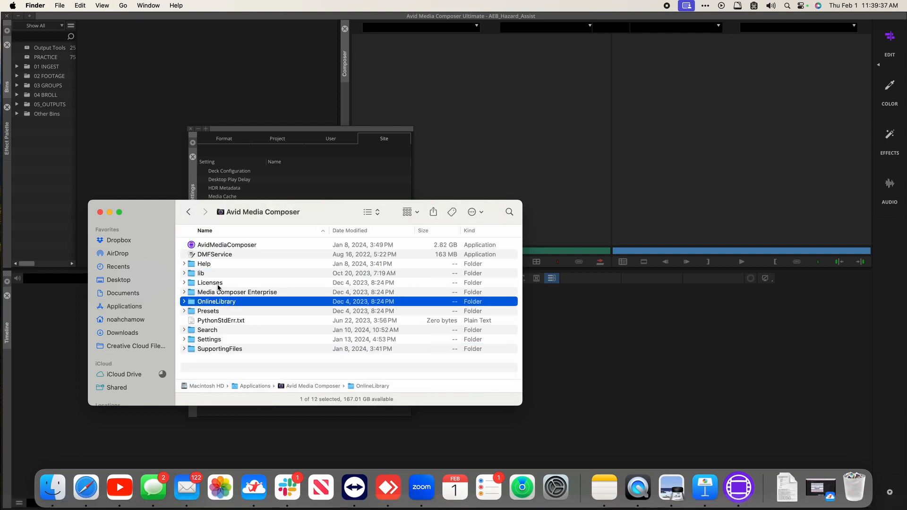
{"action": "key", "text": "Up"}
{"action": "key", "text": "Up"}
{"action": "key", "text": "Down"}
{"action": "key", "text": "Down"}
{"action": "key", "text": "Down"}
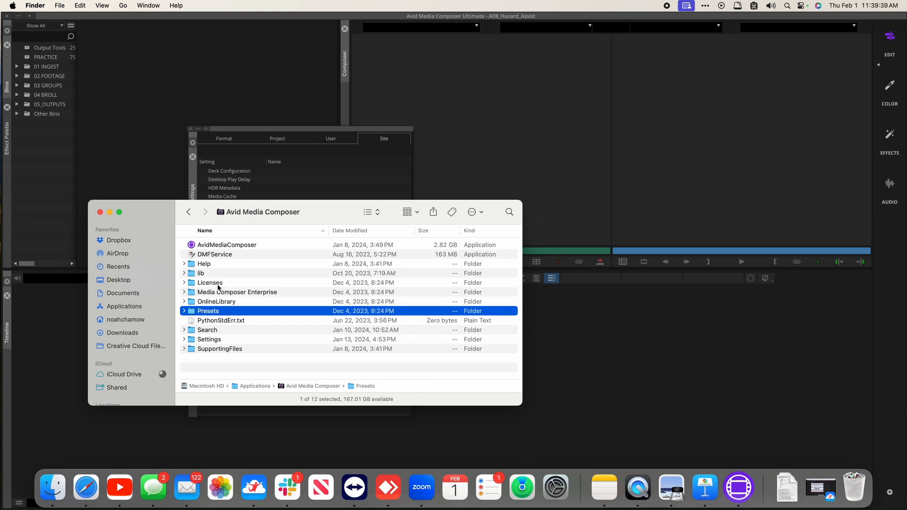
{"action": "key", "text": "Down"}
{"action": "key", "text": "Down"}
{"action": "key", "text": "Down"}
{"action": "key", "text": "super+Down"}
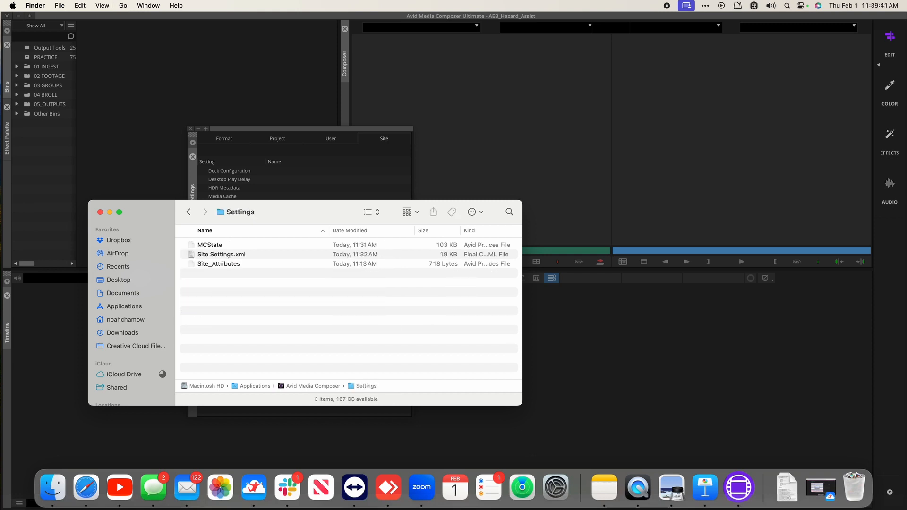
{"action": "left_click_drag", "start_coordinate": [157, 212], "coordinate": [113, 255]}
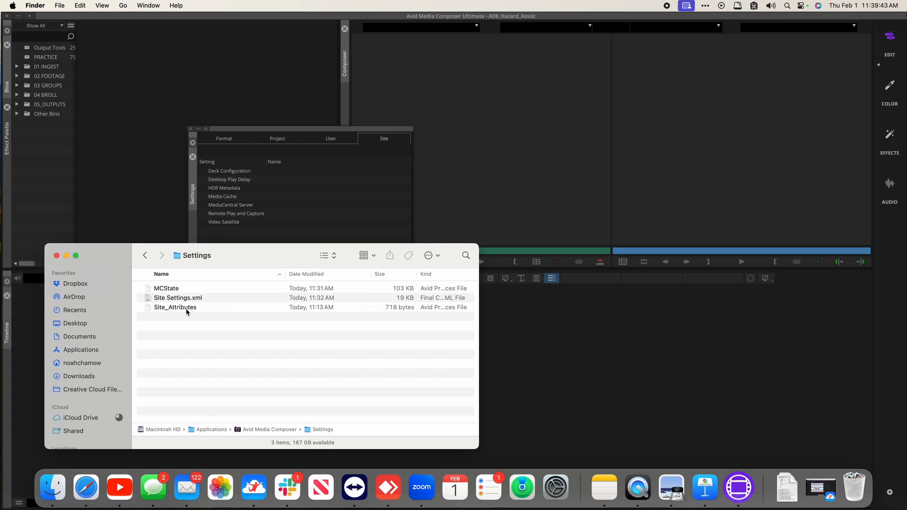
{"action": "left_click", "coordinate": [236, 171]}
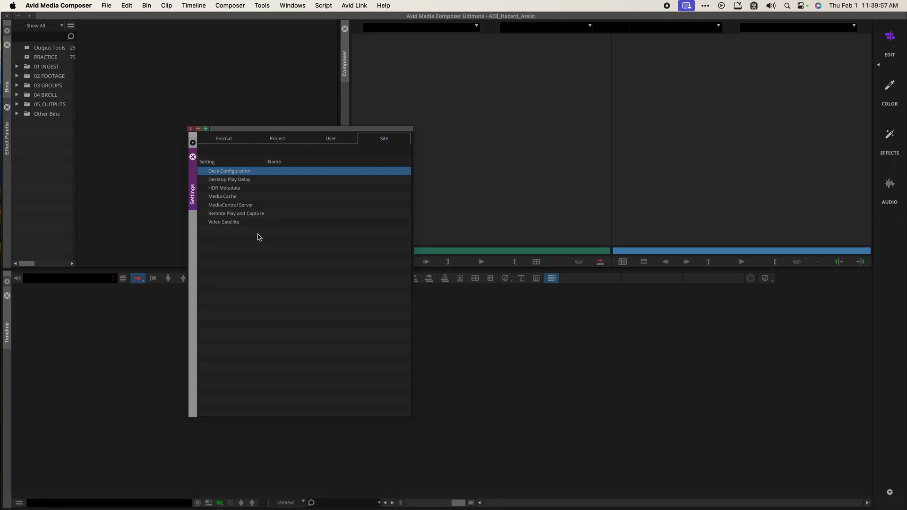
Step: Show the User settings and inspect the User Profile list, keeping AEB_ASSIST 2024 selected
{"action": "left_click", "coordinate": [330, 144]}
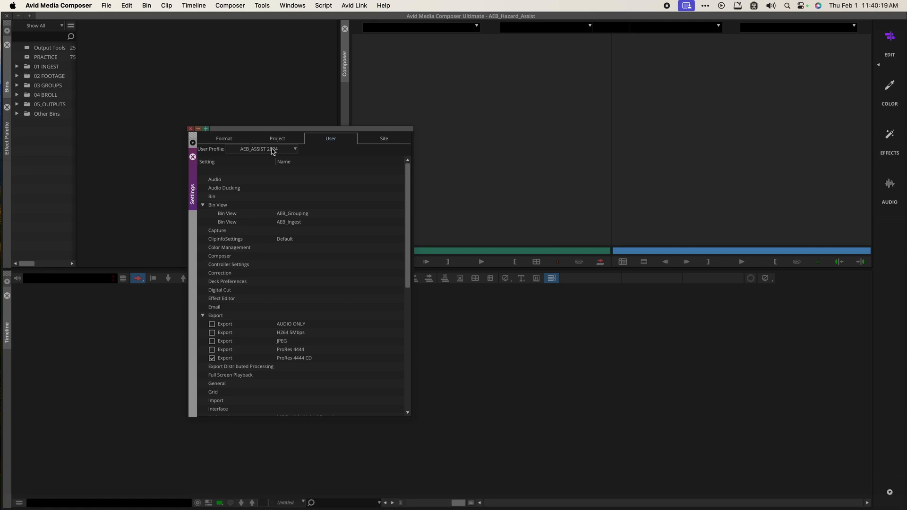
{"action": "left_click", "coordinate": [273, 150]}
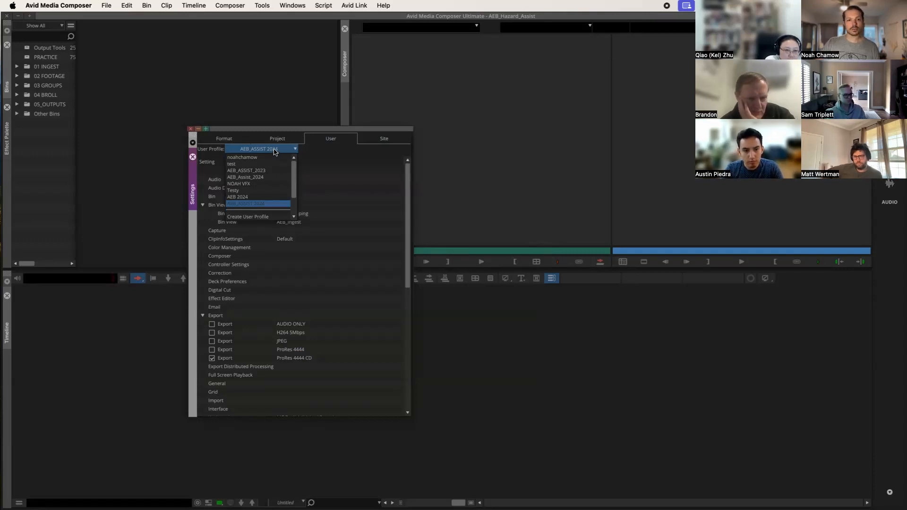
{"action": "left_click", "coordinate": [274, 150]}
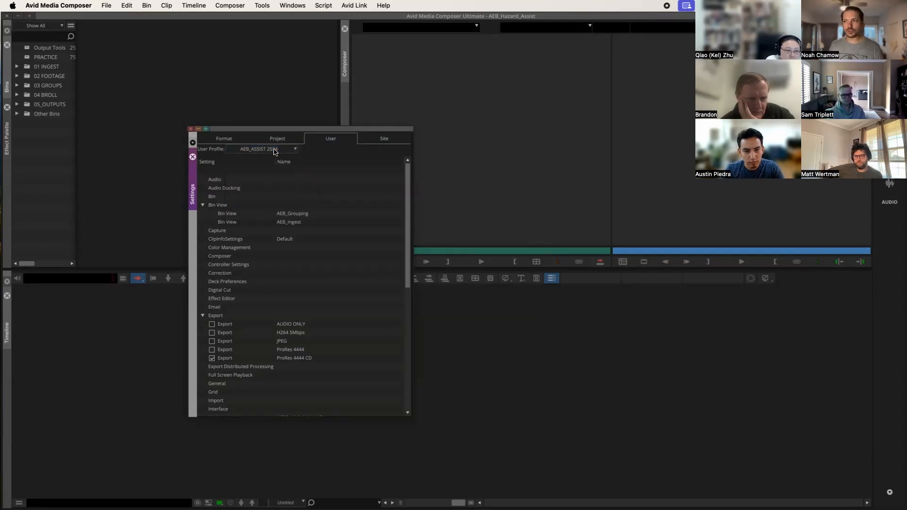
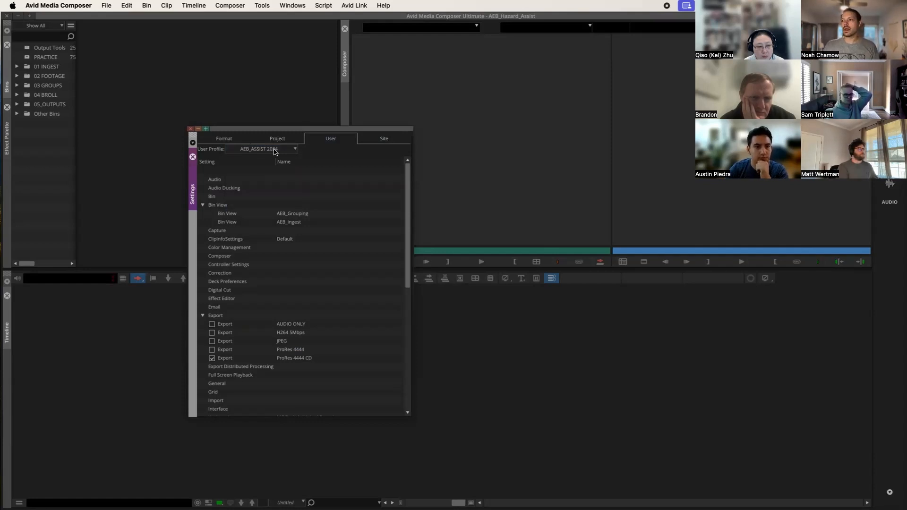
Step: Export the current user profile with the Personal (auto-load and auto-save) type chosen
{"action": "left_click", "coordinate": [275, 149]}
{"action": "scroll", "coordinate": [260, 202], "scroll_direction": "down", "scroll_amount": 3}
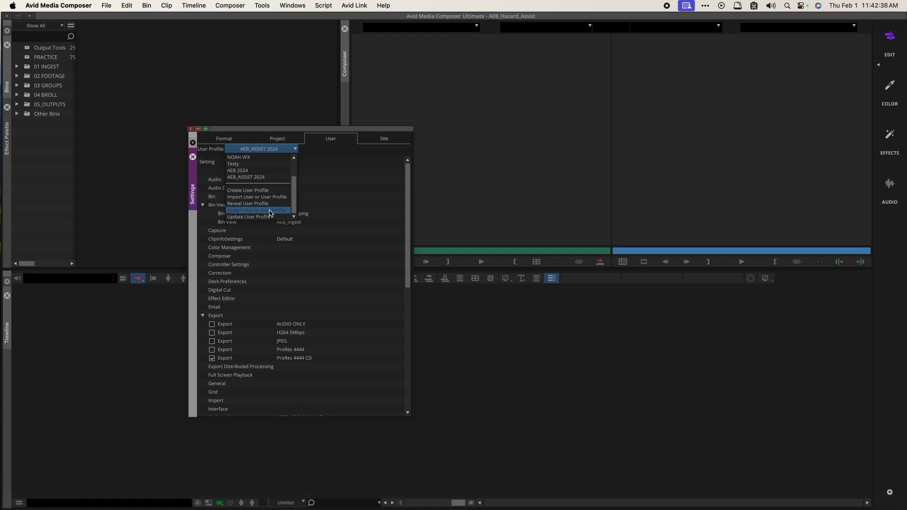
{"action": "left_click", "coordinate": [270, 212]}
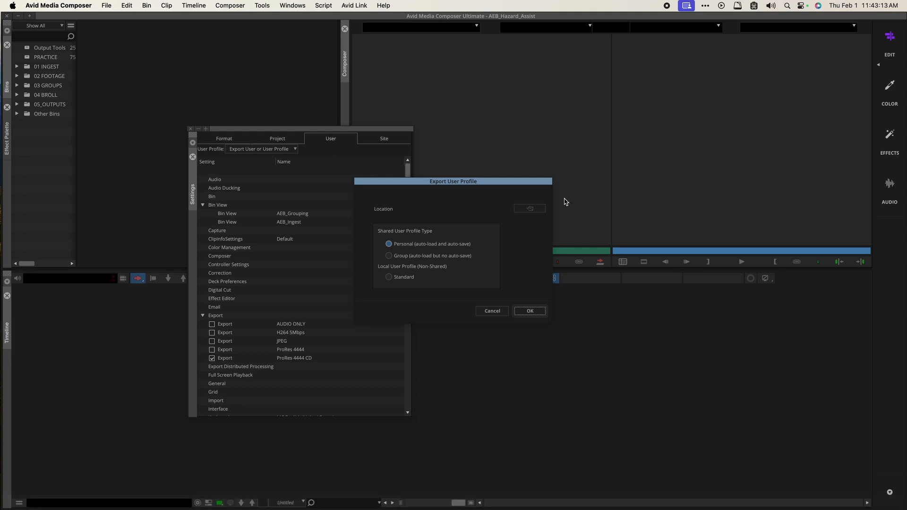
Step: Export the AEB_ASSIST 2024 profile to the Desktop
{"action": "left_click", "coordinate": [539, 209]}
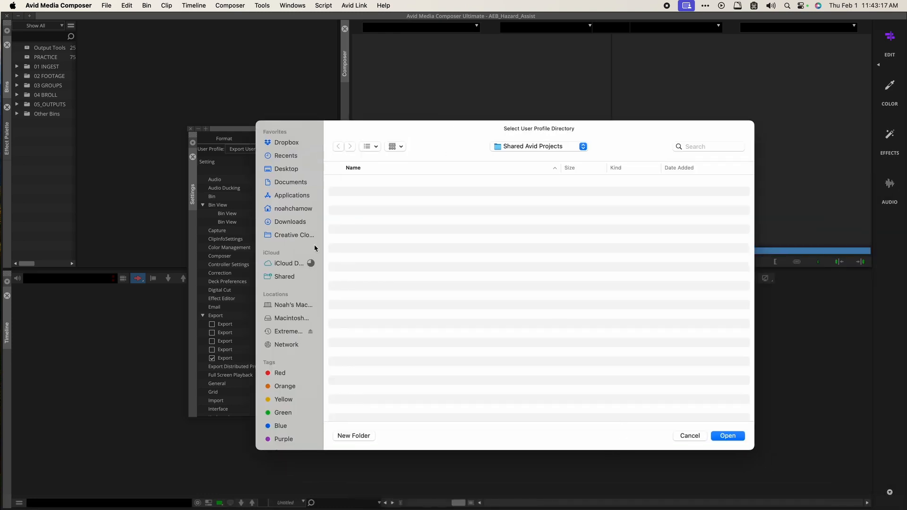
{"action": "left_click", "coordinate": [289, 166]}
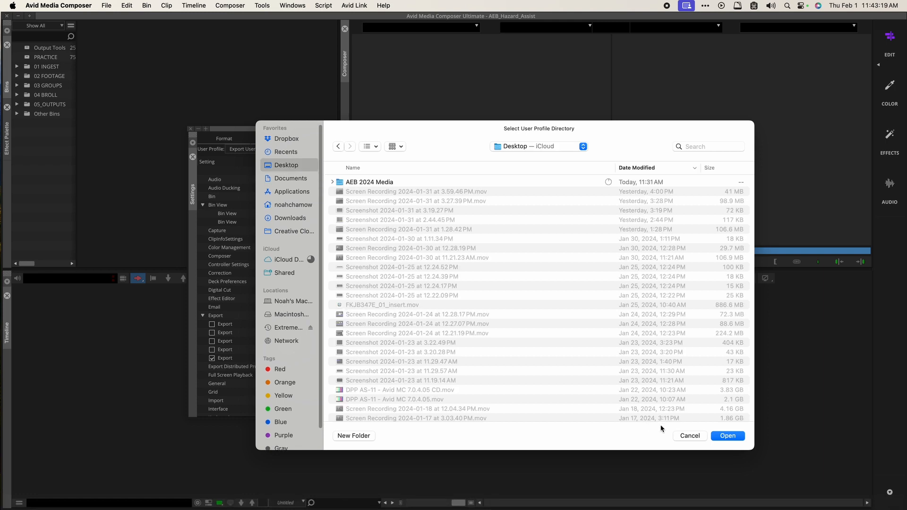
{"action": "left_click", "coordinate": [734, 439]}
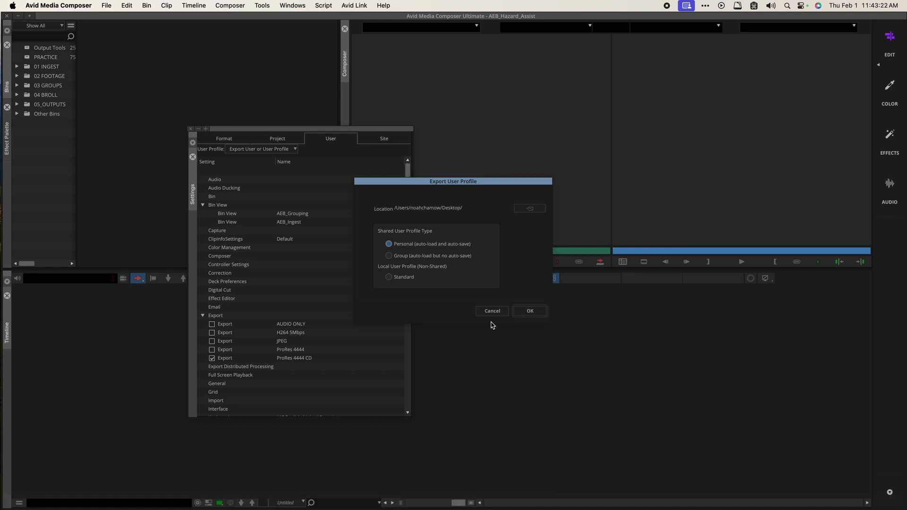
{"action": "left_click", "coordinate": [528, 310]}
Step: Check the exported AEB_ASSIST 2024 folder's .ave and Settings.xml files on the Desktop in Finder
{"action": "key", "text": "alt+Tab"}
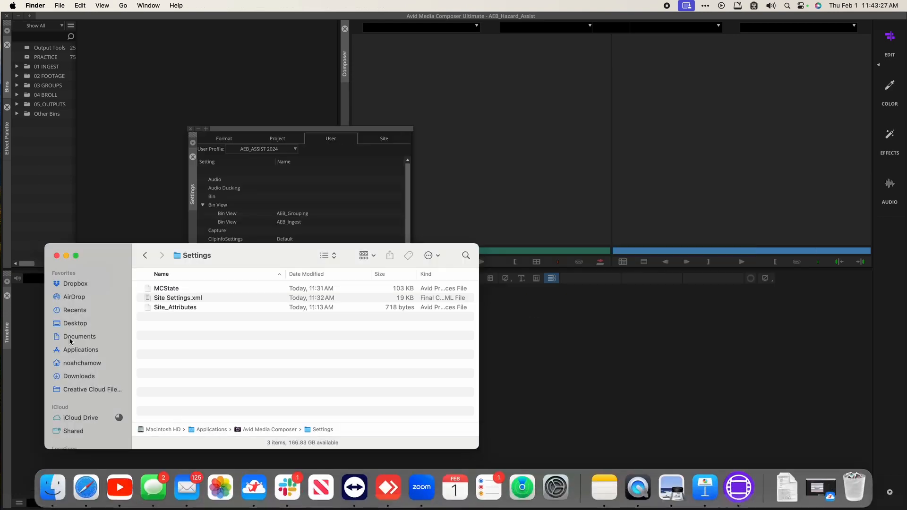
{"action": "left_click", "coordinate": [74, 325]}
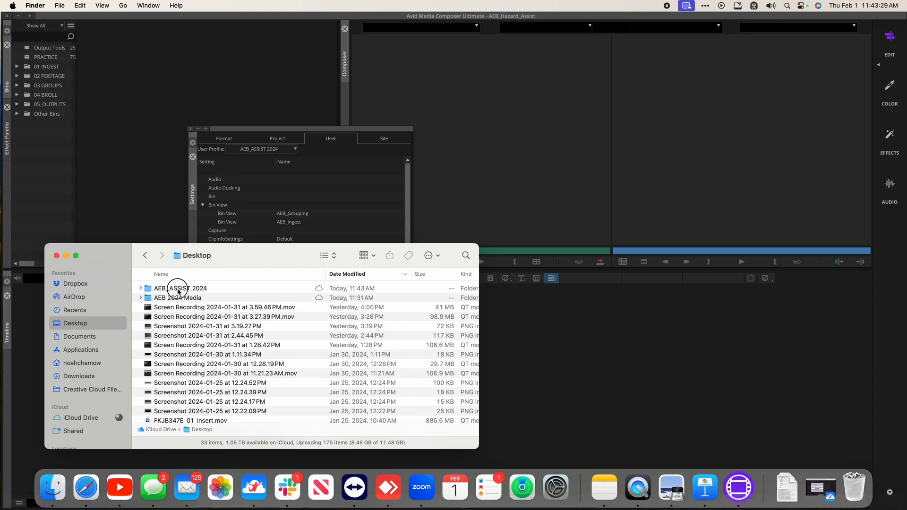
{"action": "left_click", "coordinate": [179, 290]}
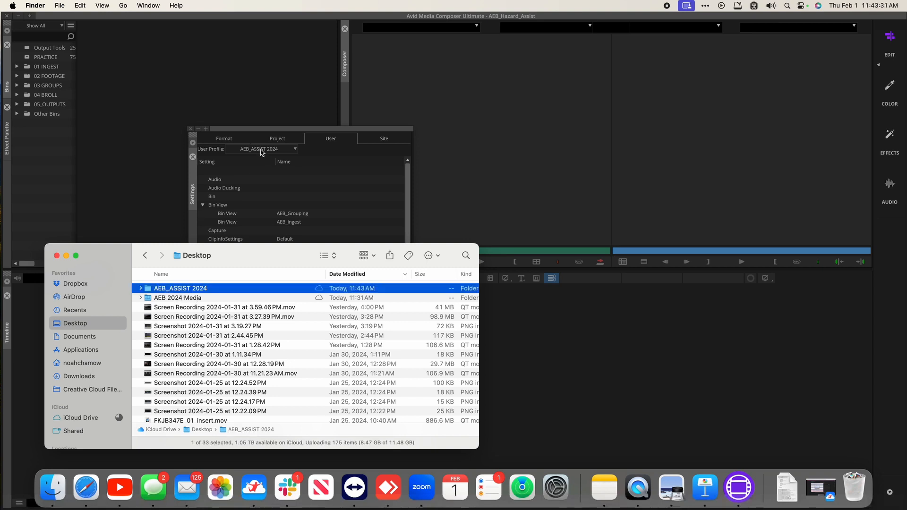
{"action": "key", "text": "super+Down"}
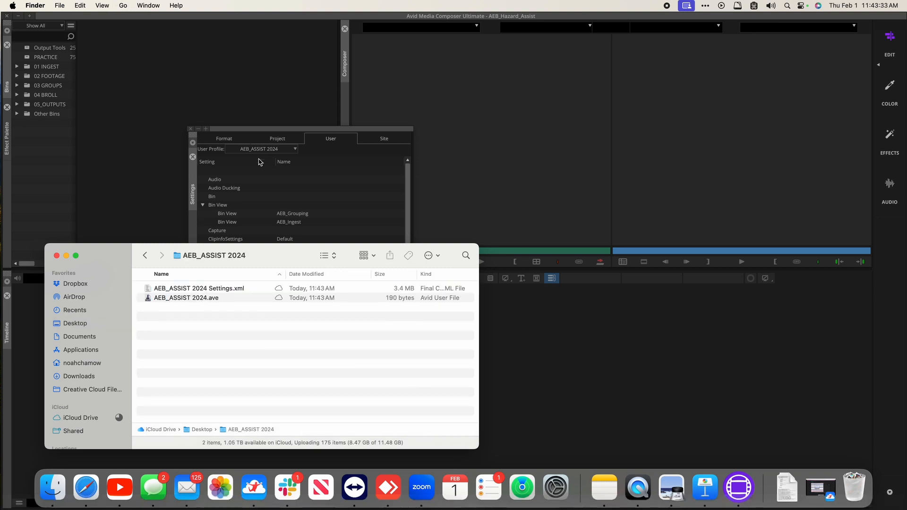
{"action": "left_click", "coordinate": [281, 150]}
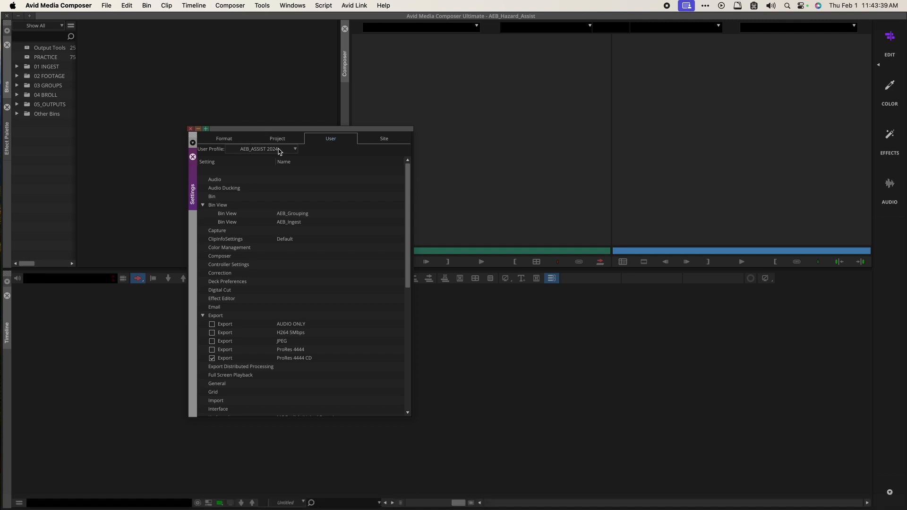
Step: Reveal the AEB_ASSIST 2024 profile folder in Avid Users in Finder, then return to Avid
{"action": "left_click", "coordinate": [280, 150]}
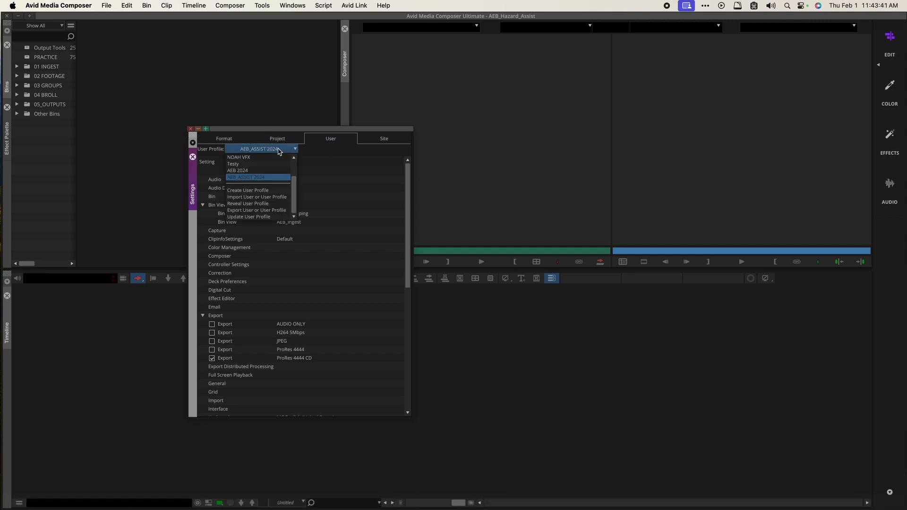
{"action": "left_click", "coordinate": [264, 207]}
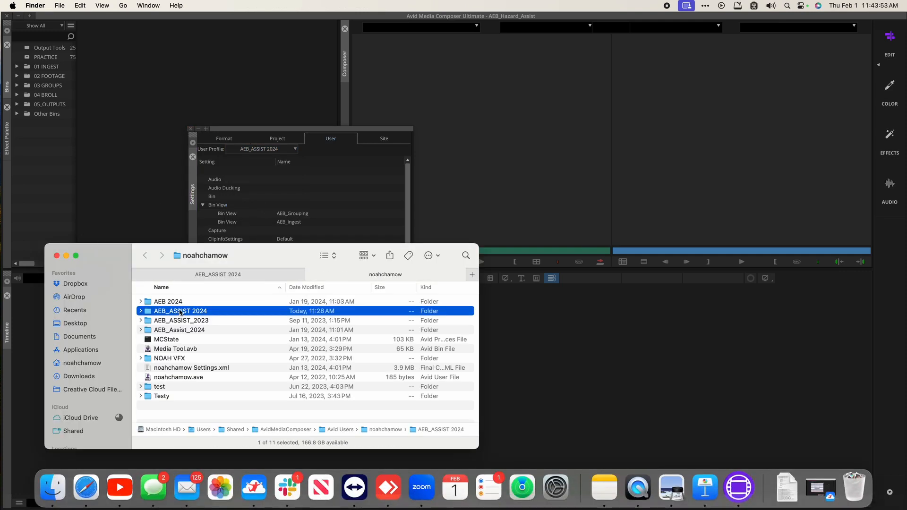
{"action": "left_click_drag", "start_coordinate": [318, 130], "coordinate": [341, 126]}
{"action": "key", "text": "super+Tab"}
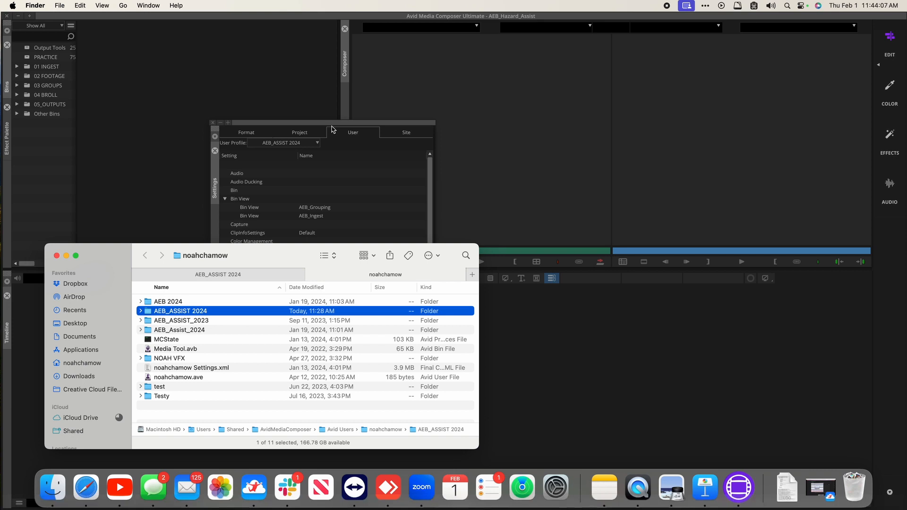
{"action": "left_click", "coordinate": [332, 129]}
{"action": "left_click", "coordinate": [254, 5]}
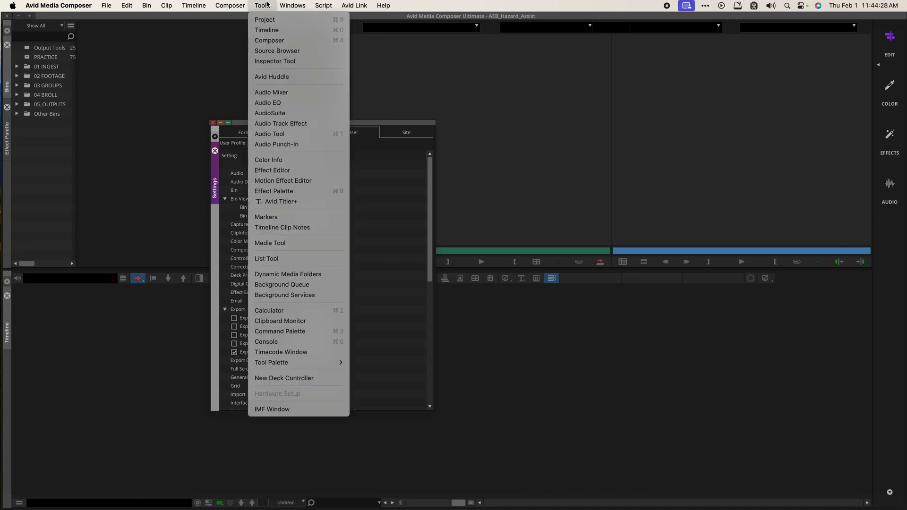
Step: Add Capture and ClipInfoSettings to Site Settings and switch the user profile to AEB 2024
{"action": "mouse_move", "coordinate": [293, 5]}
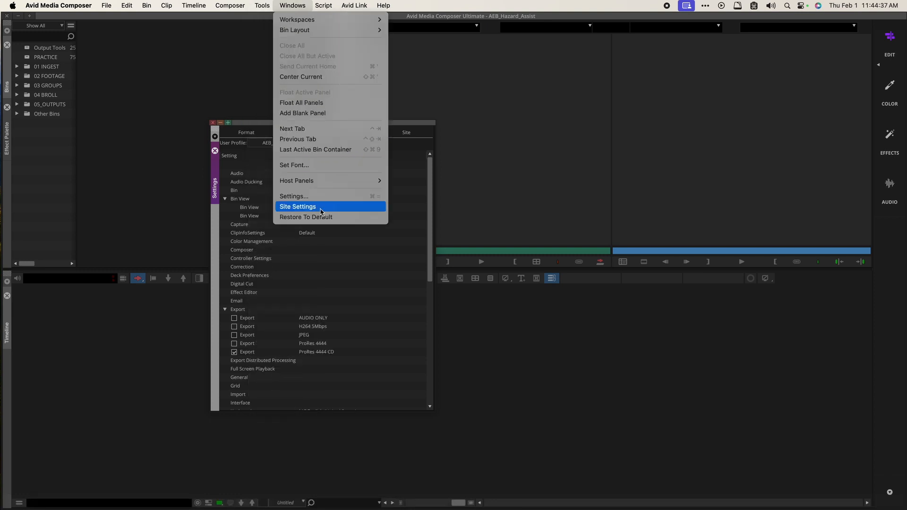
{"action": "left_click", "coordinate": [321, 209]}
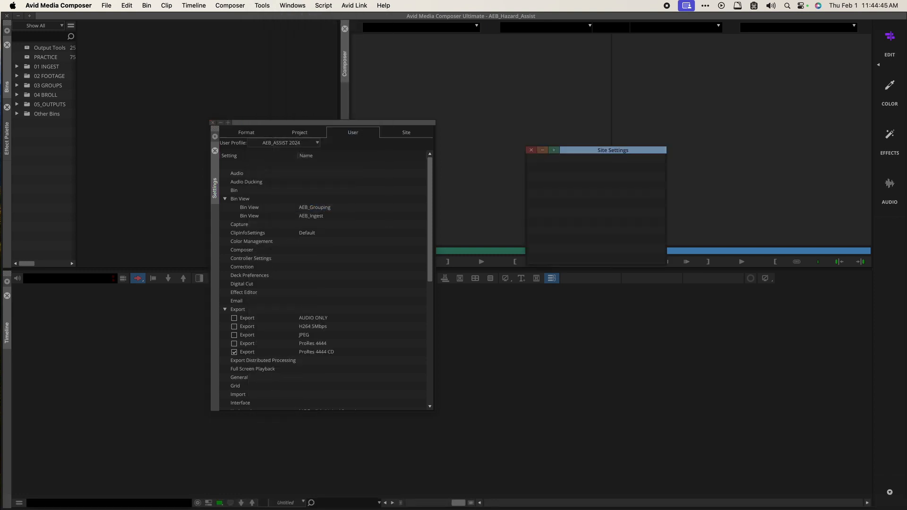
{"action": "left_click", "coordinate": [239, 225]}
{"action": "left_click_drag", "start_coordinate": [611, 208], "coordinate": [610, 206]}
{"action": "left_click_drag", "start_coordinate": [239, 237], "coordinate": [577, 205]}
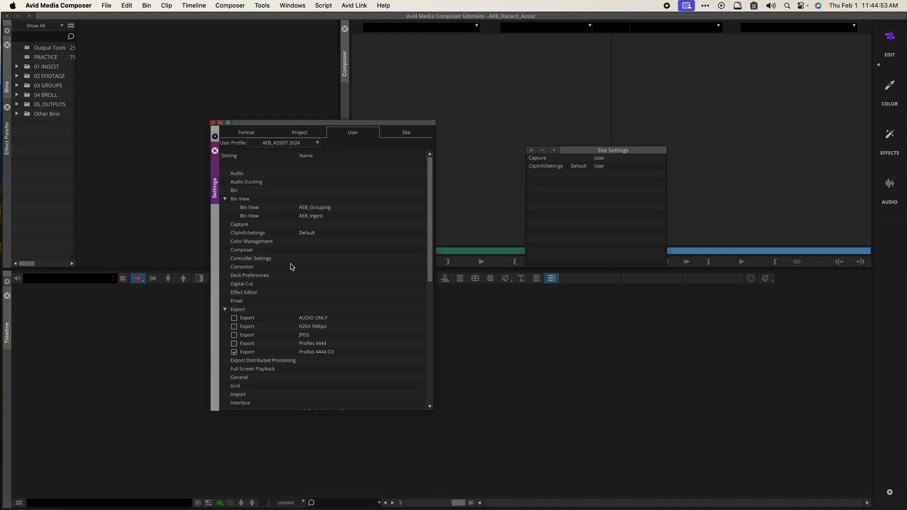
{"action": "left_click", "coordinate": [272, 143]}
{"action": "left_click", "coordinate": [260, 164]}
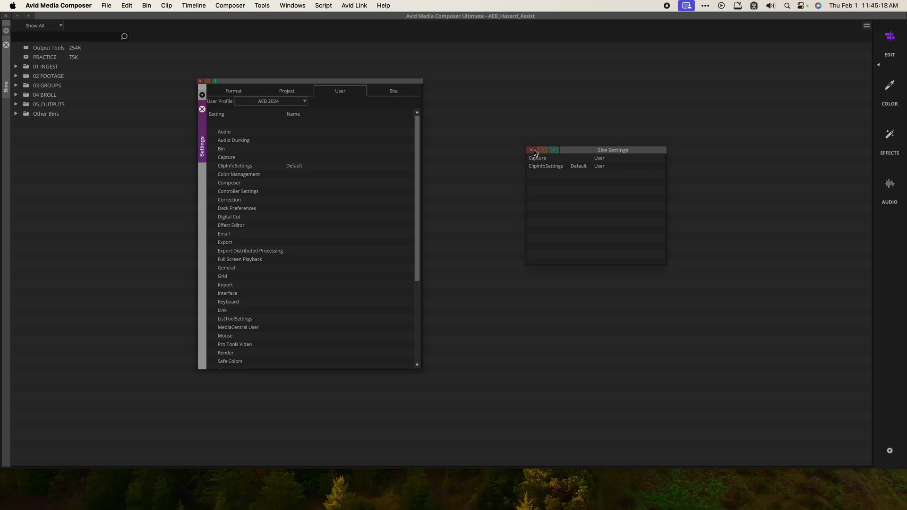
Step: Reveal the AEB_ASSIST 2024 profile folder in Finder and move it to Trash
{"action": "left_click", "coordinate": [266, 103]}
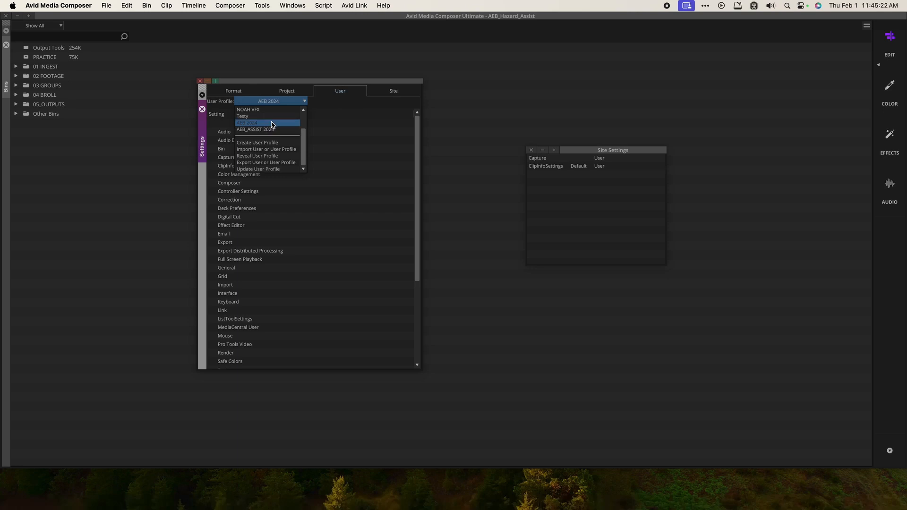
{"action": "left_click", "coordinate": [351, 101]}
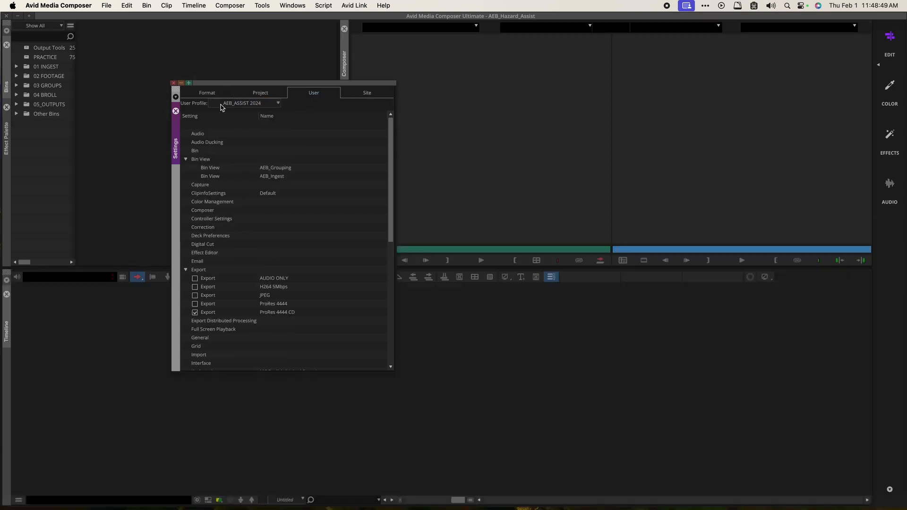
{"action": "left_click", "coordinate": [221, 106]}
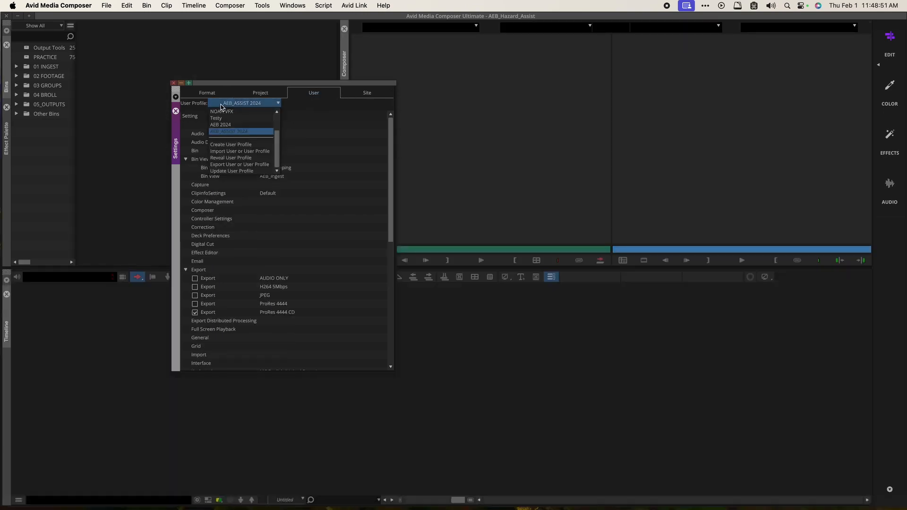
{"action": "left_click", "coordinate": [221, 106]}
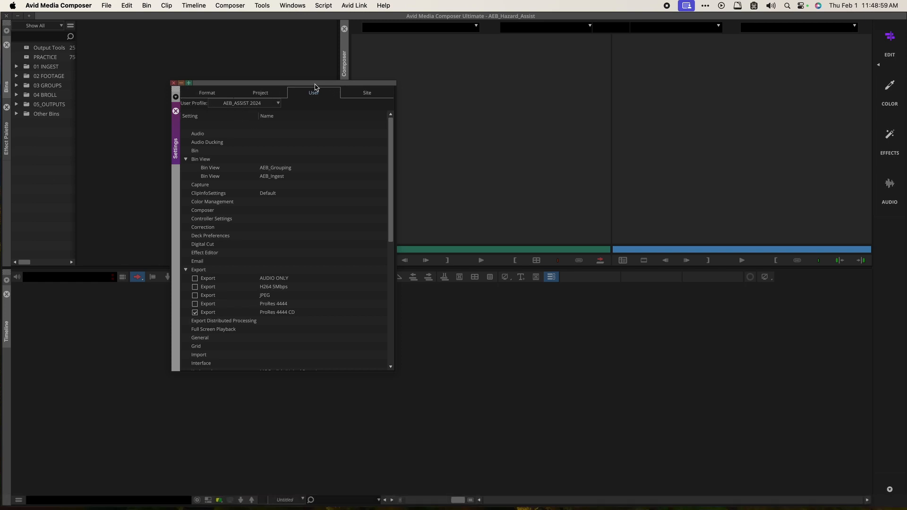
{"action": "left_click", "coordinate": [248, 103]}
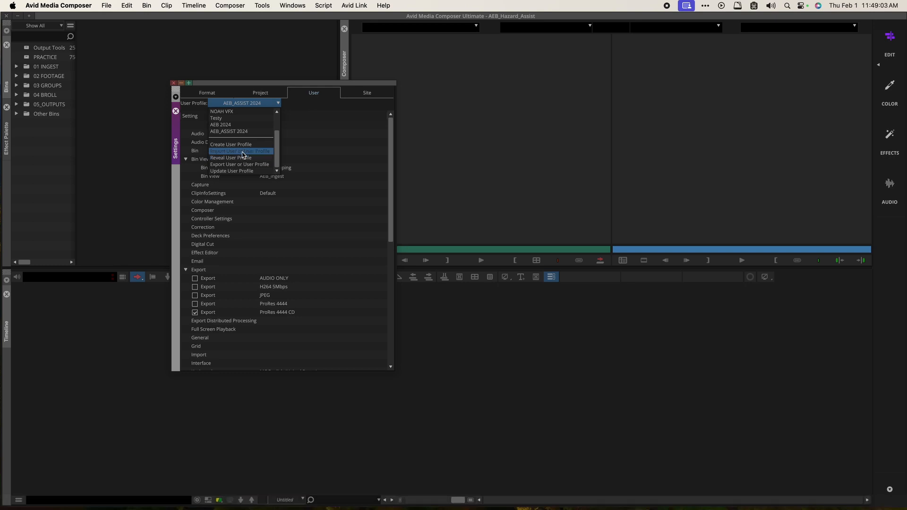
{"action": "left_click", "coordinate": [244, 85]}
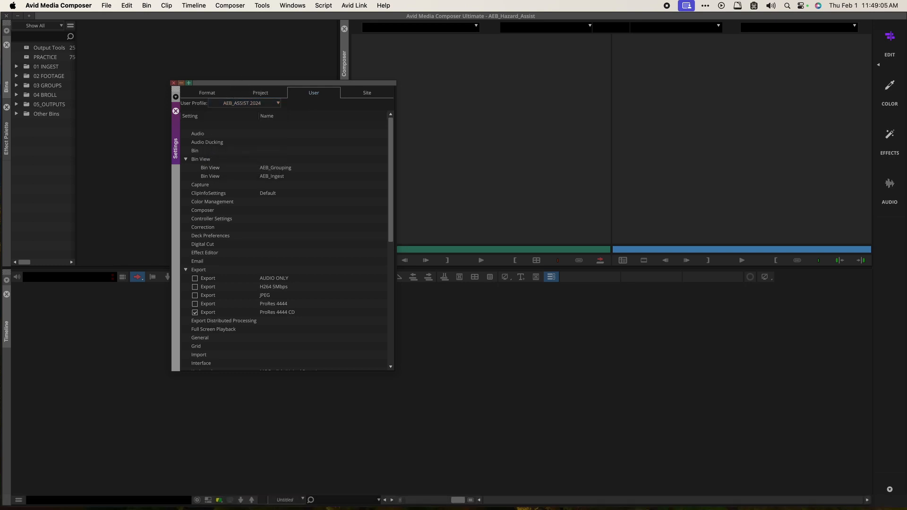
{"action": "left_click", "coordinate": [253, 103]}
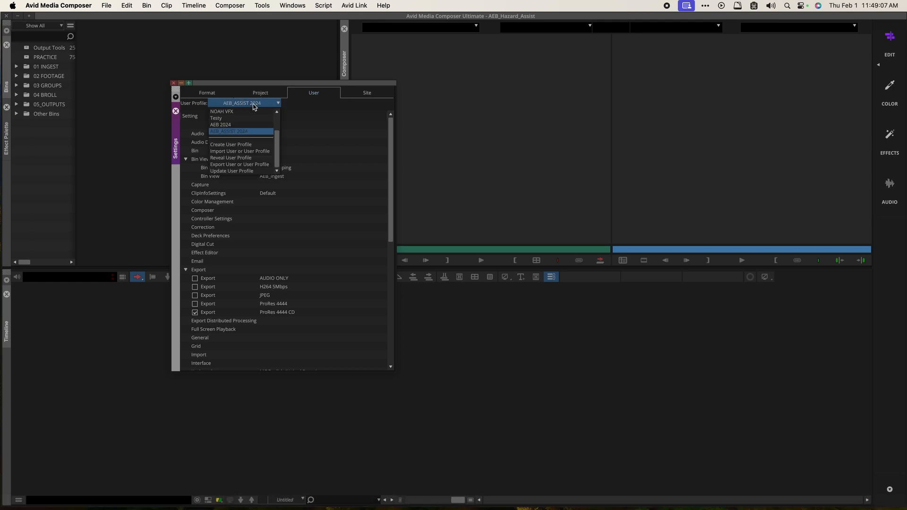
{"action": "left_click", "coordinate": [245, 158]}
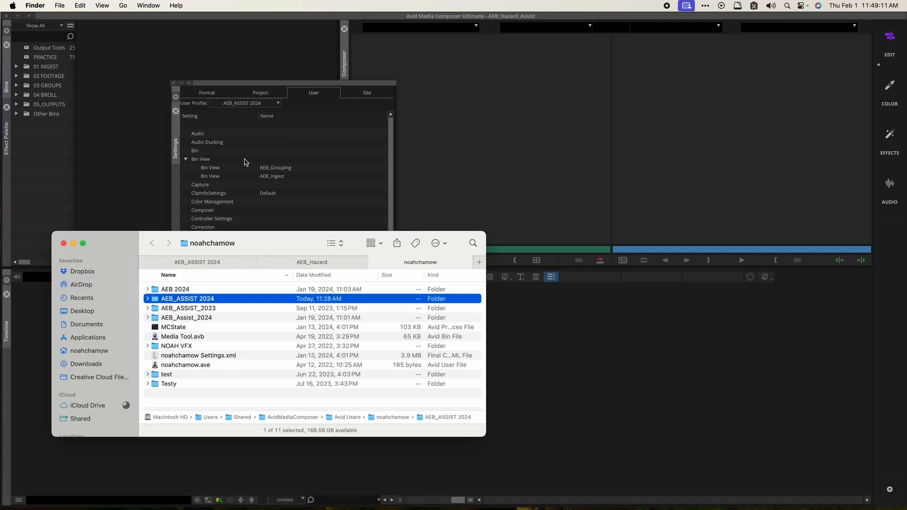
{"action": "key", "text": "super+BackSpace"}
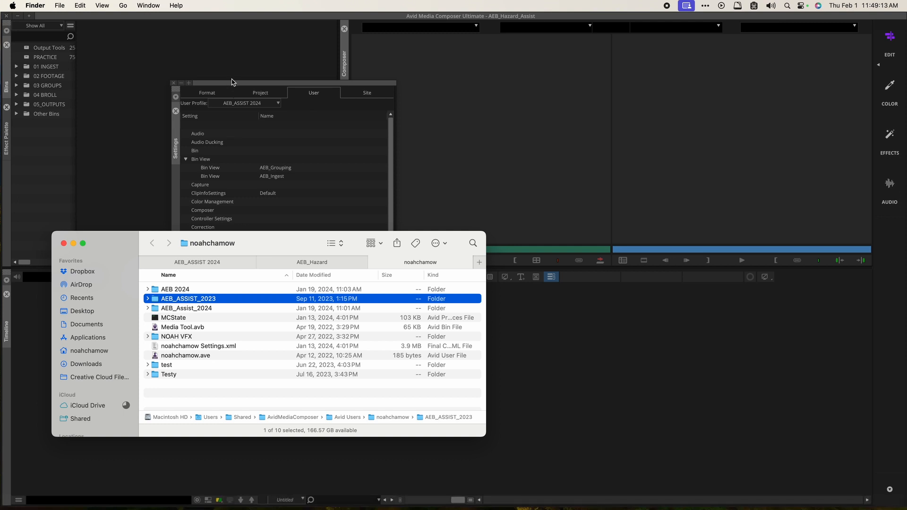
{"action": "left_click", "coordinate": [232, 82]}
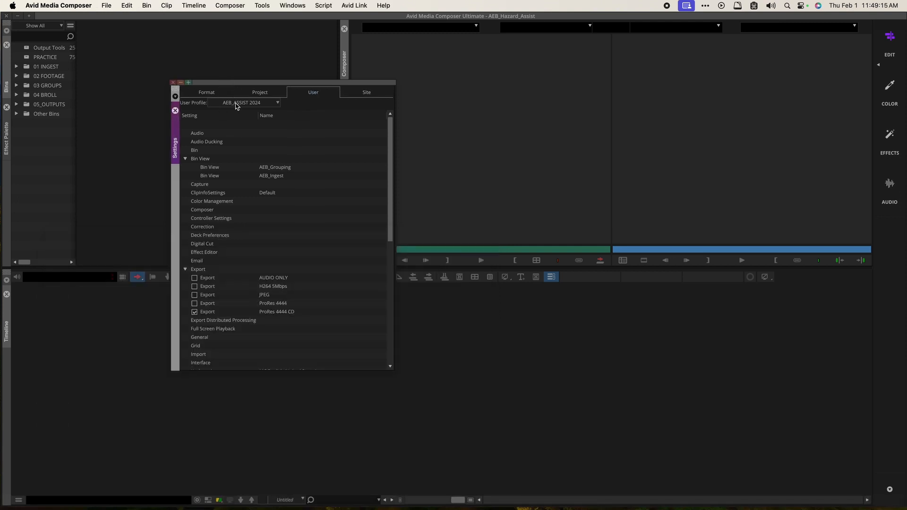
{"action": "left_click", "coordinate": [237, 104]}
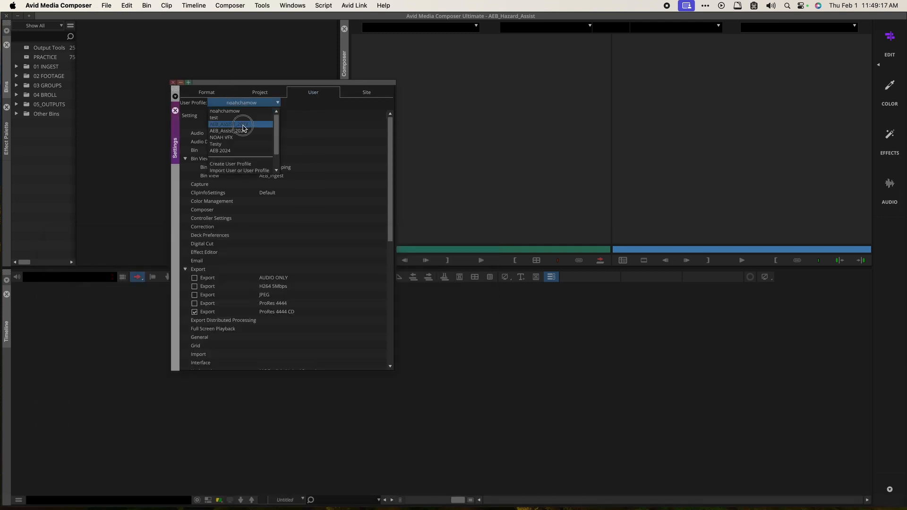
Step: Import the AEB_ASSIST 2024 profile from Desktop > AEB 2024 Media > Avid User
{"action": "left_click", "coordinate": [243, 124]}
{"action": "left_click", "coordinate": [247, 106]}
{"action": "left_click", "coordinate": [242, 171]}
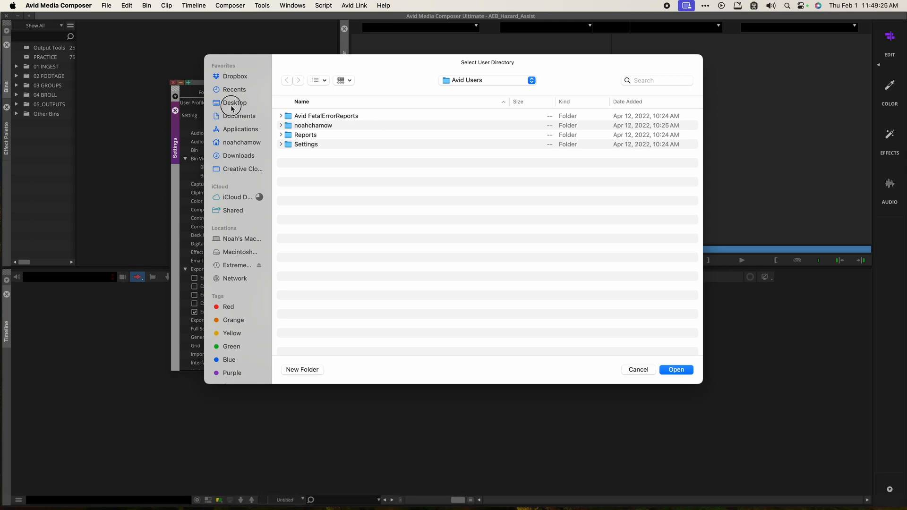
{"action": "left_click", "coordinate": [233, 104]}
{"action": "double_click", "coordinate": [326, 118]}
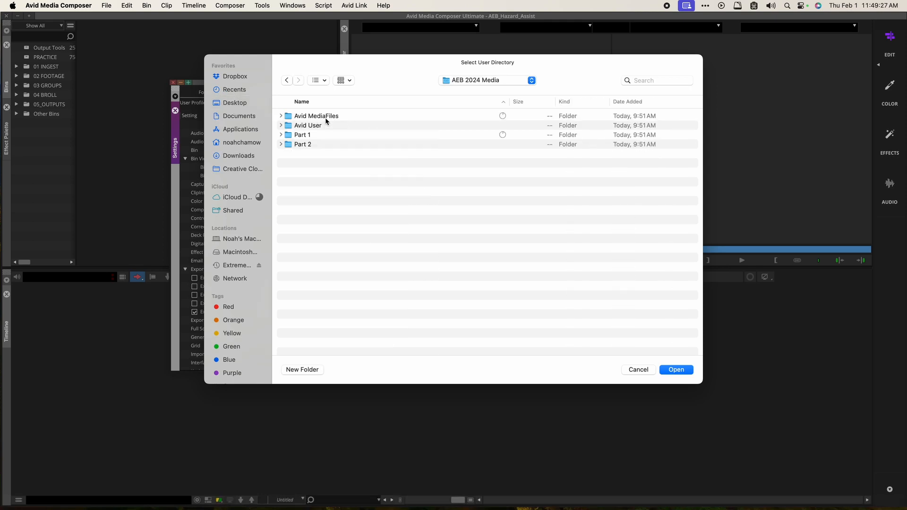
{"action": "double_click", "coordinate": [321, 135]}
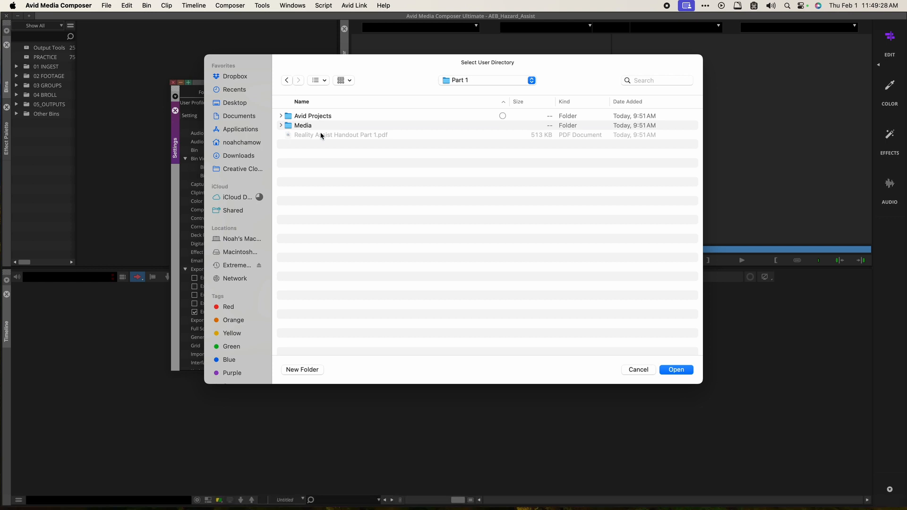
{"action": "left_click", "coordinate": [470, 78]}
{"action": "left_click", "coordinate": [463, 91]}
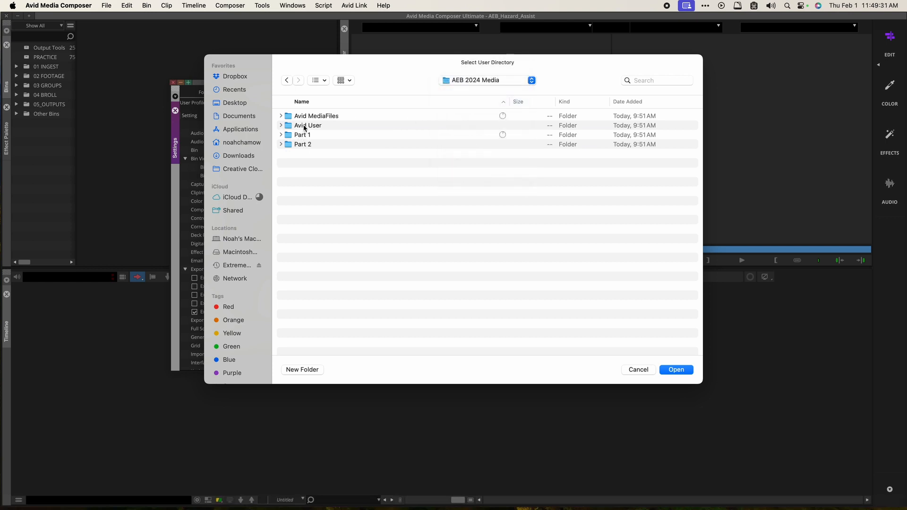
{"action": "left_click", "coordinate": [305, 127]}
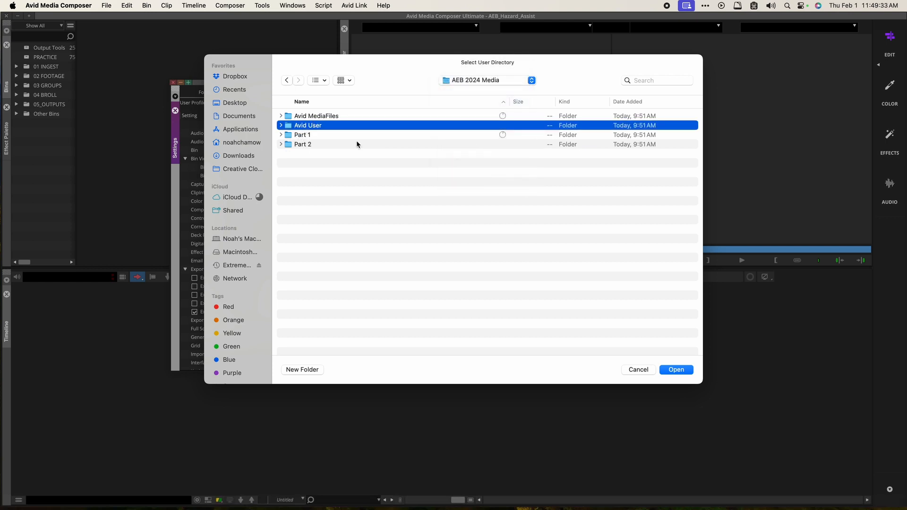
{"action": "key", "text": "Right"}
{"action": "left_click", "coordinate": [313, 137]}
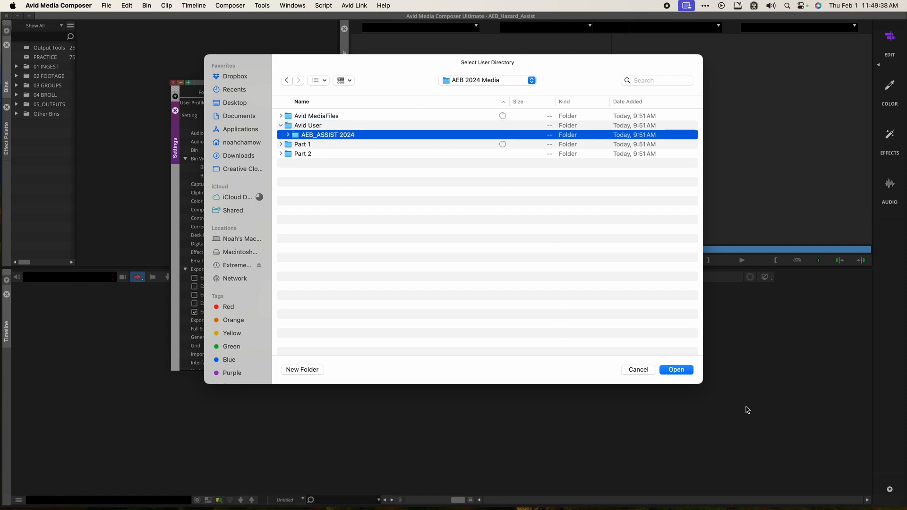
{"action": "left_click", "coordinate": [682, 370]}
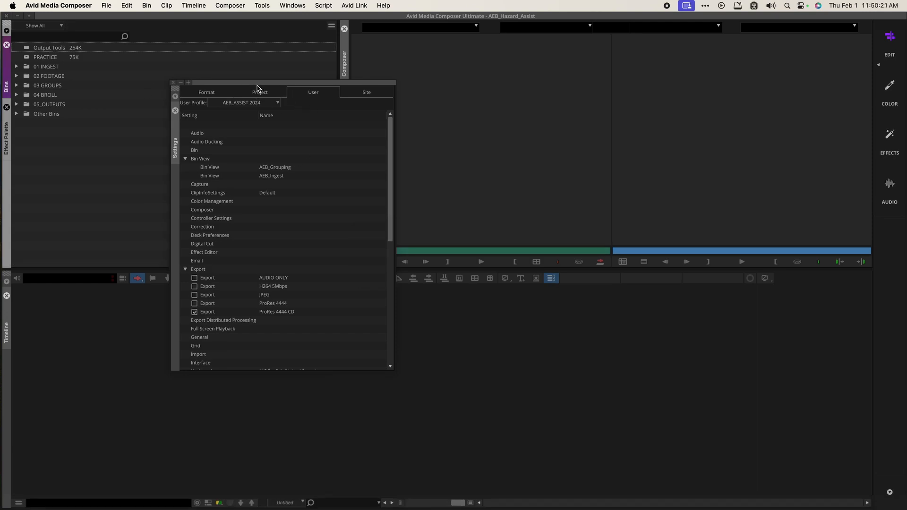
Step: Move the Settings window up and start creating a new user profile
{"action": "left_click_drag", "start_coordinate": [258, 86], "coordinate": [249, 52]}
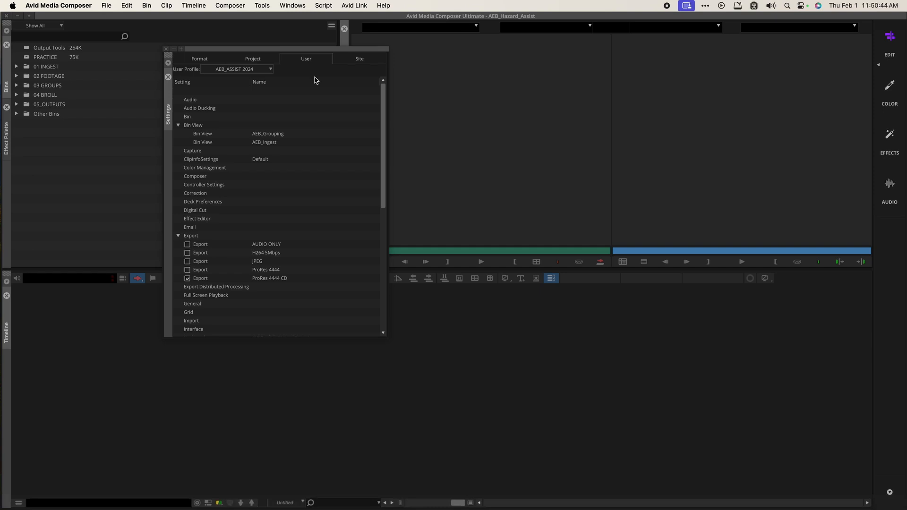
{"action": "left_click", "coordinate": [237, 47]}
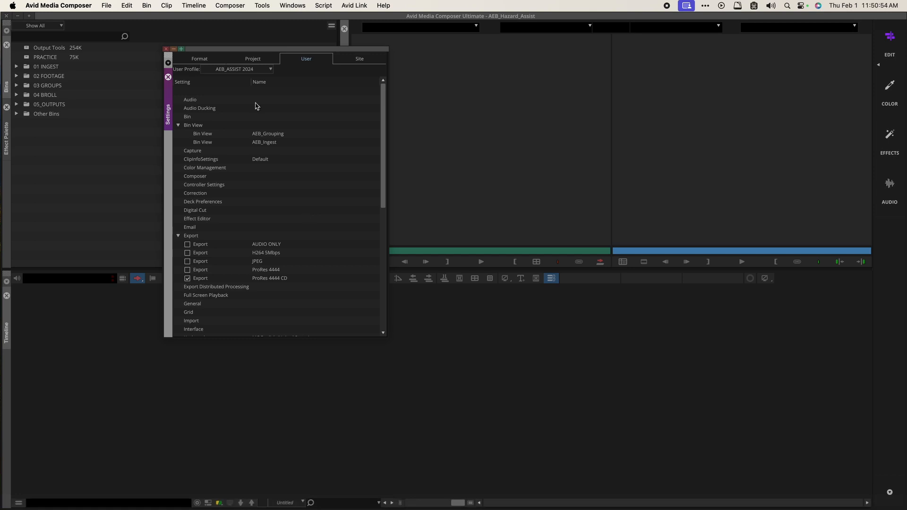
{"action": "left_click", "coordinate": [251, 70]}
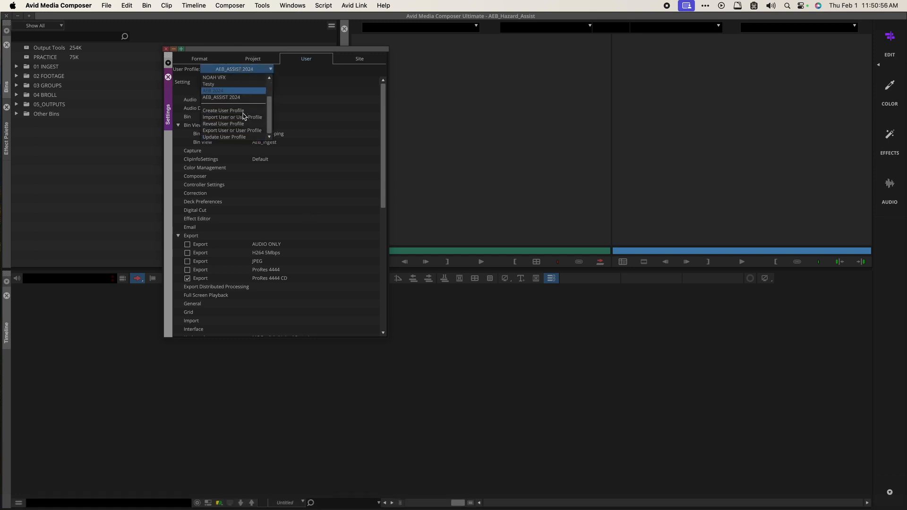
{"action": "left_click", "coordinate": [241, 112]}
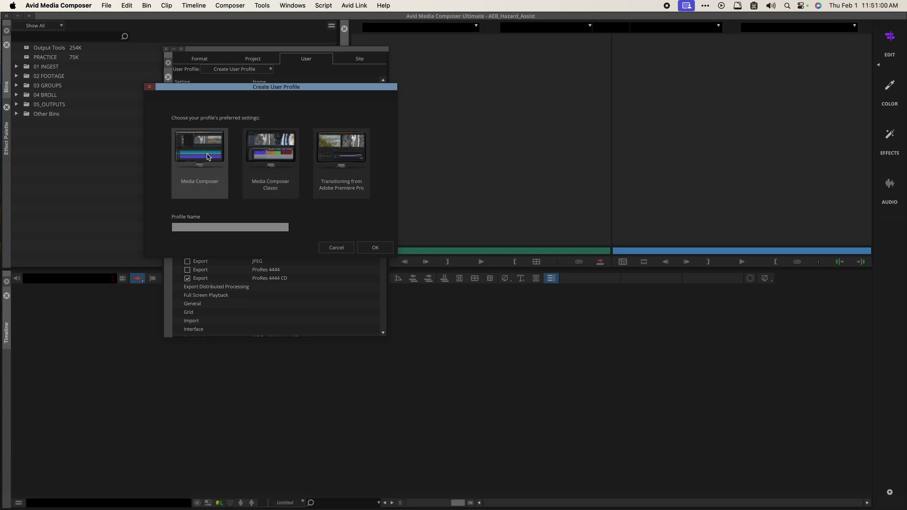
Step: Try a Media Composer Classic profile named Test, dismissing the already-exists warning
{"action": "mouse_move", "coordinate": [205, 156]}
{"action": "mouse_move", "coordinate": [205, 189]}
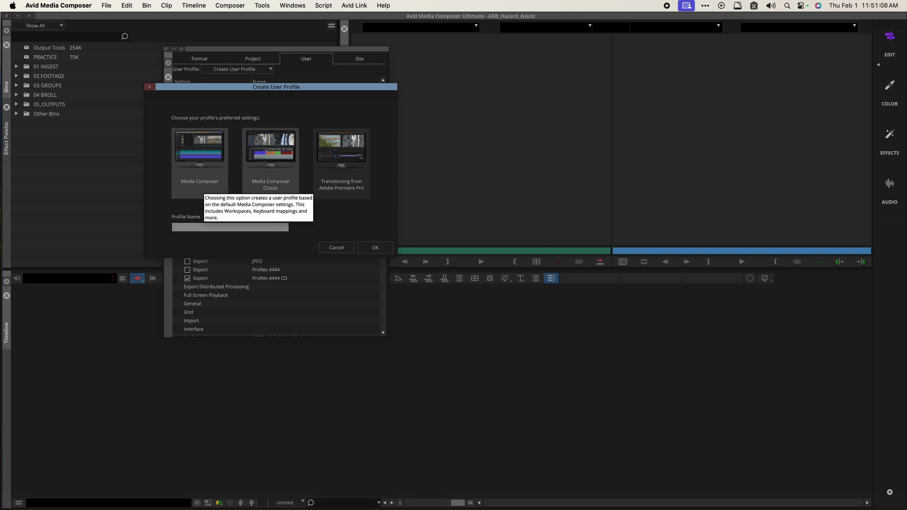
{"action": "mouse_move", "coordinate": [281, 189]}
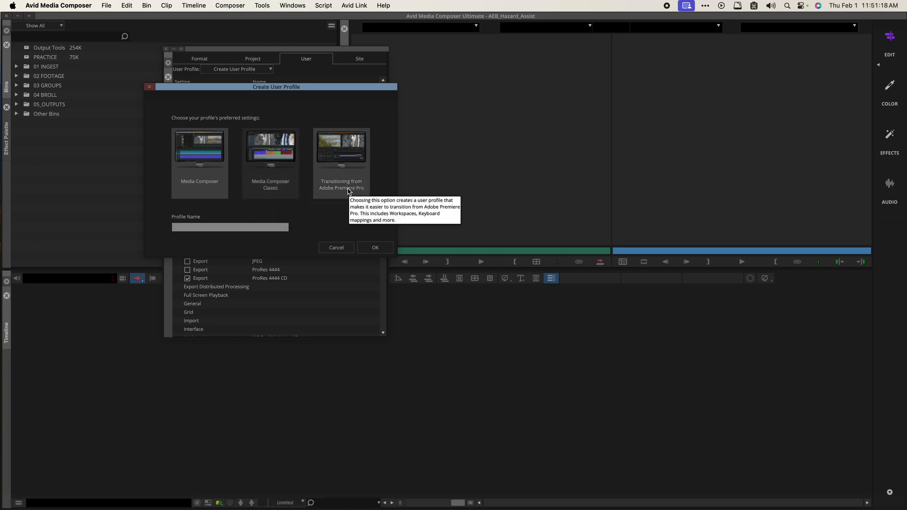
{"action": "left_click", "coordinate": [284, 174]}
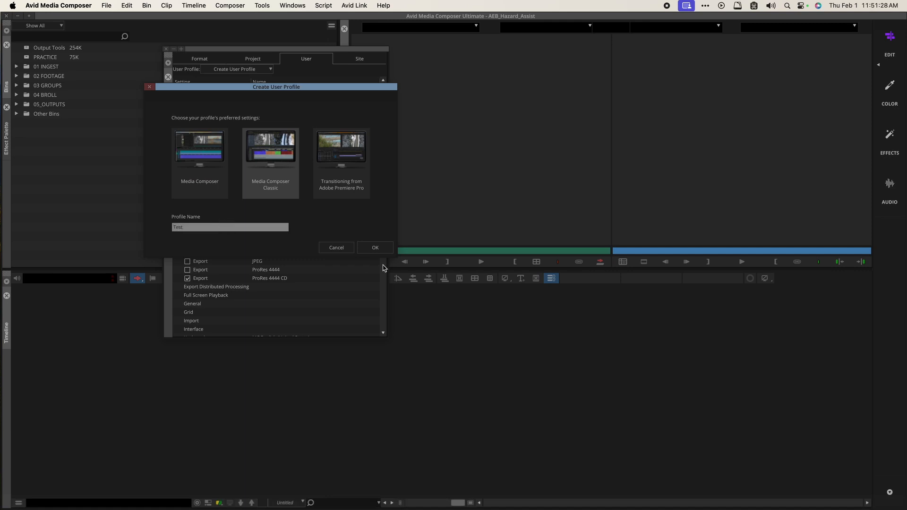
{"action": "left_click", "coordinate": [376, 248]}
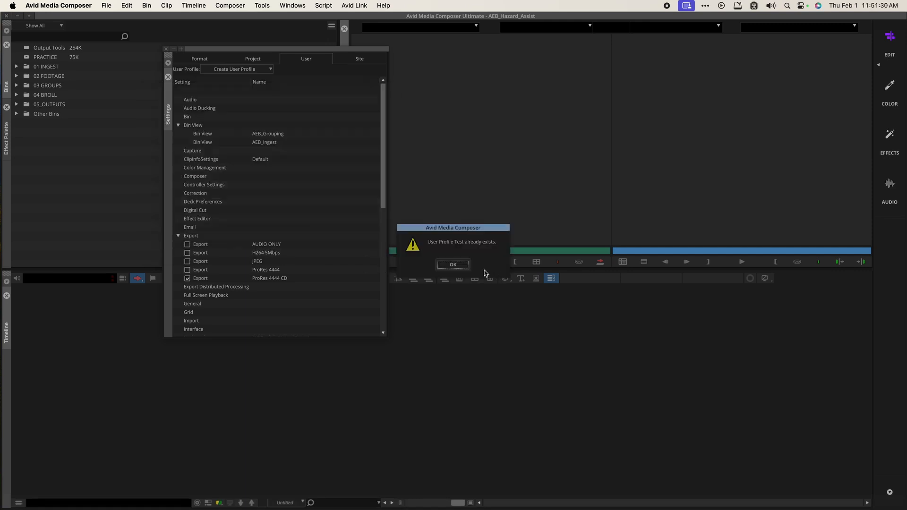
{"action": "left_click", "coordinate": [453, 264]}
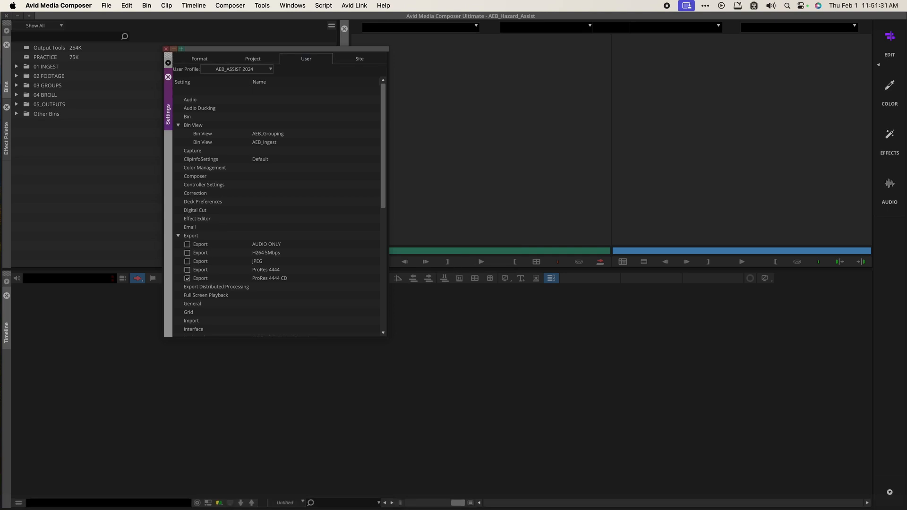
Step: Create the Media Composer Classic–based user profile named 2018
{"action": "left_click", "coordinate": [249, 69]}
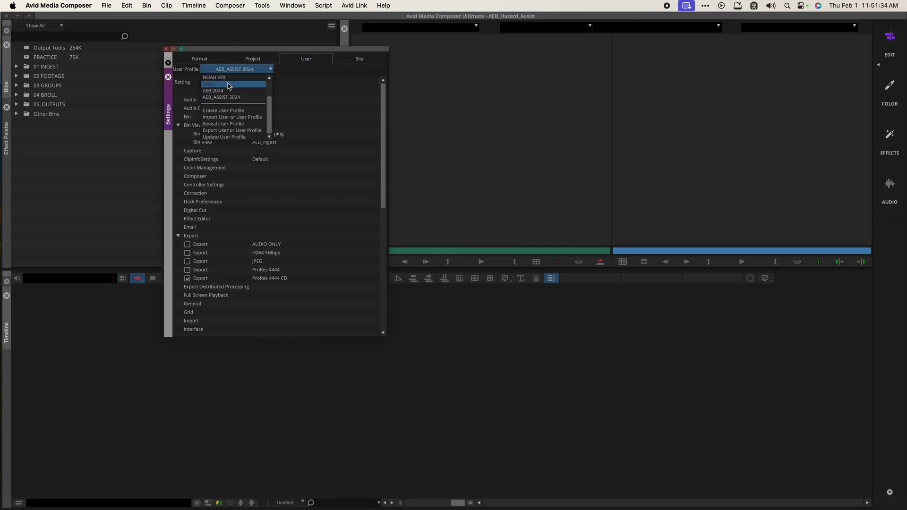
{"action": "scroll", "coordinate": [232, 112], "scroll_direction": "up", "scroll_amount": 3}
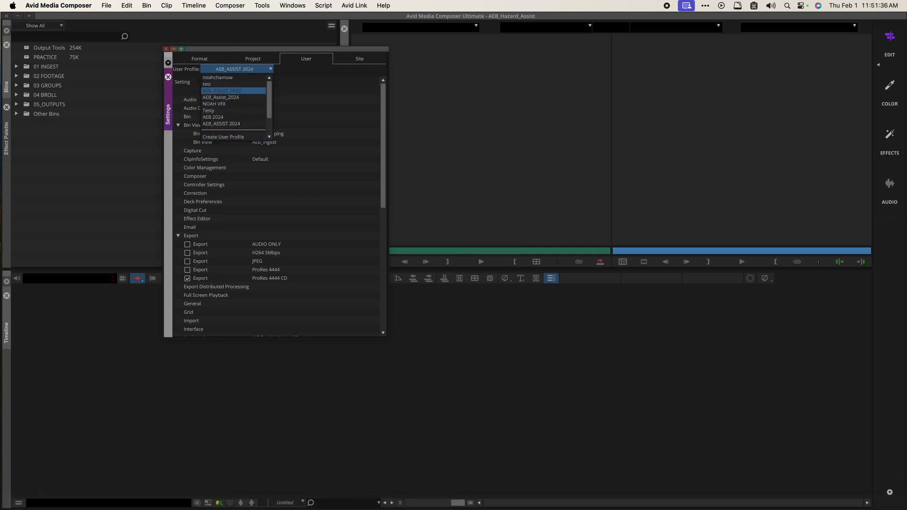
{"action": "scroll", "coordinate": [232, 112], "scroll_direction": "down", "scroll_amount": 3}
{"action": "left_click", "coordinate": [233, 112]}
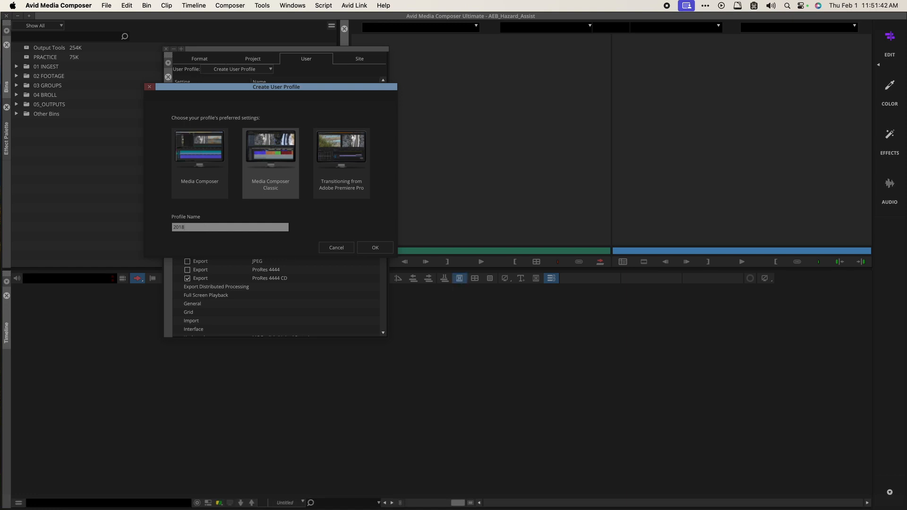
{"action": "left_click", "coordinate": [375, 247]}
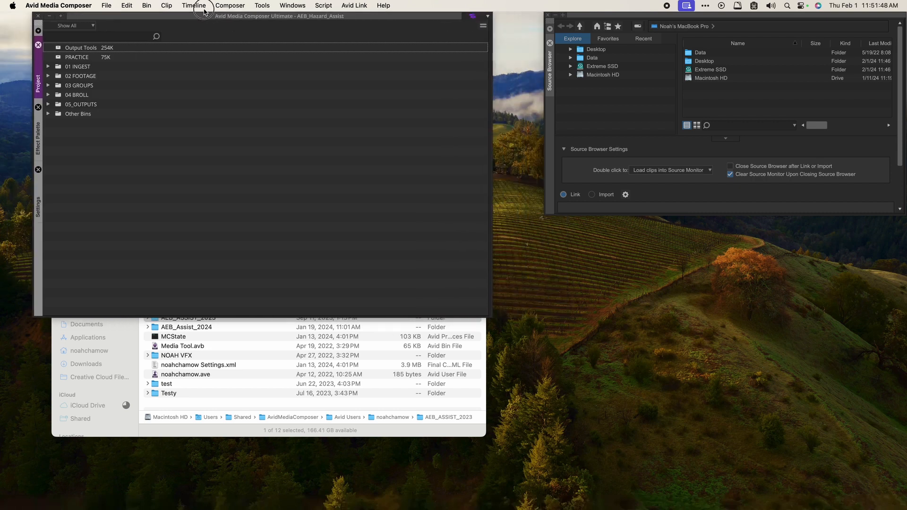
Step: Reposition the Project window and bring the Composer and Timeline windows onto the main screen
{"action": "left_click_drag", "start_coordinate": [204, 9], "coordinate": [174, 6]}
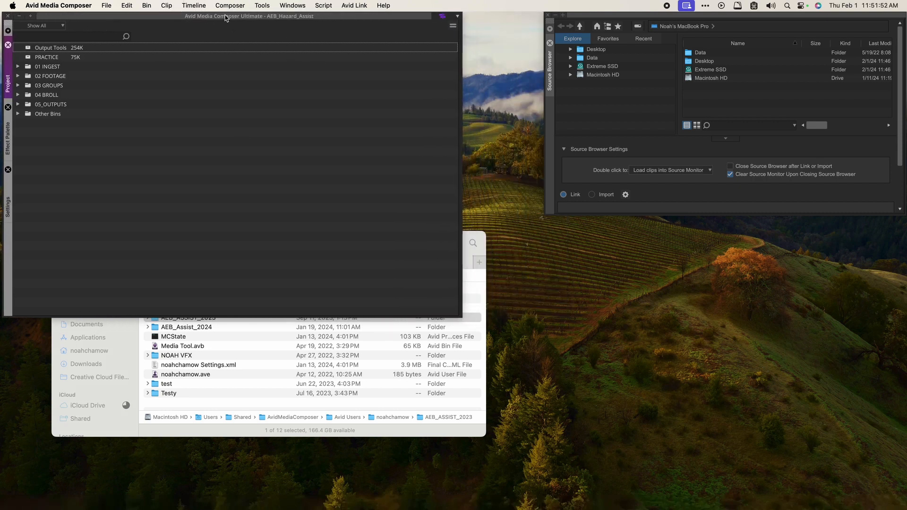
{"action": "left_click_drag", "start_coordinate": [222, 17], "coordinate": [233, 17]}
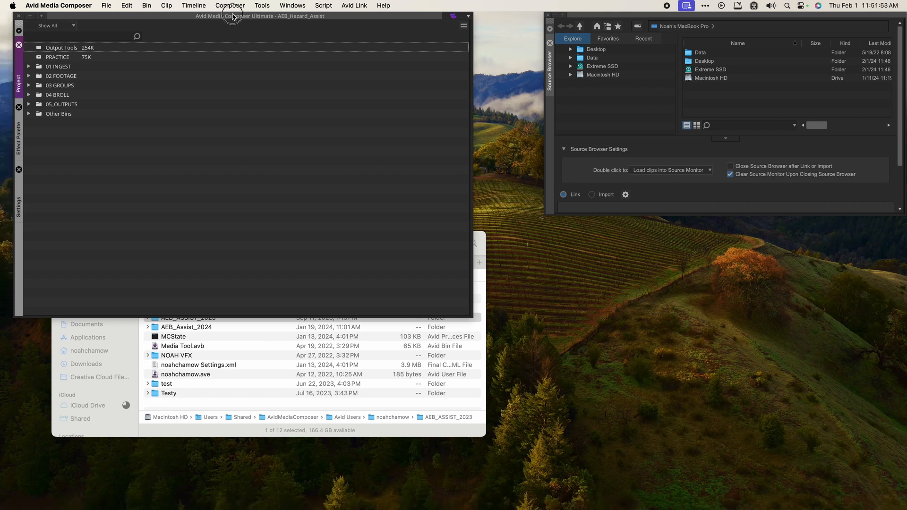
{"action": "left_click", "coordinate": [19, 142]}
{"action": "left_click", "coordinate": [20, 192]}
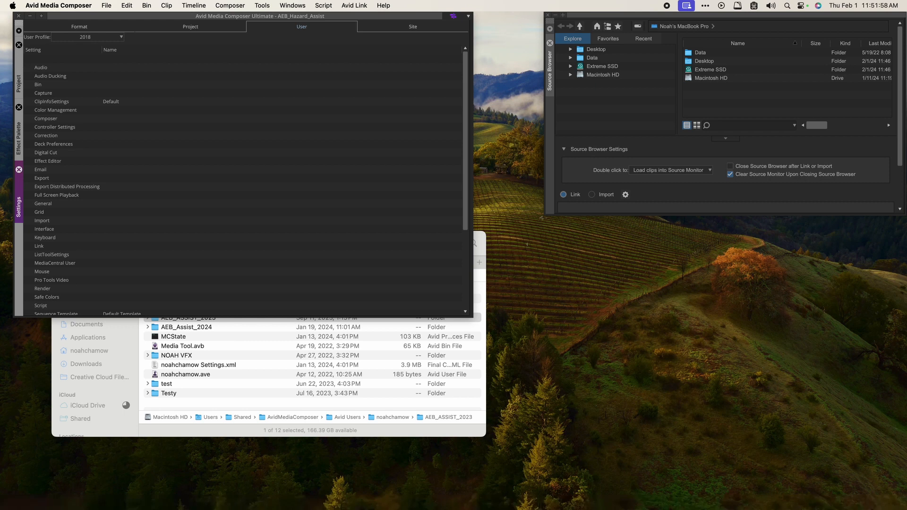
{"action": "left_click", "coordinate": [19, 68]}
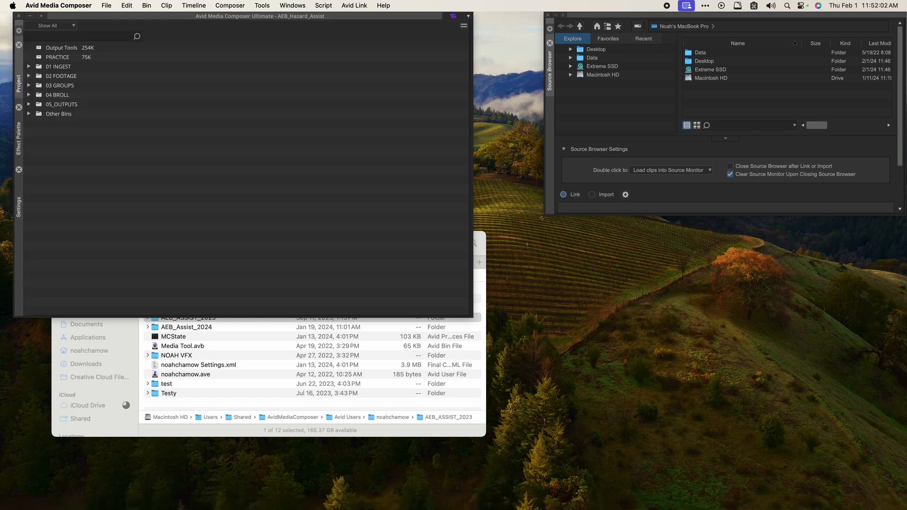
{"action": "left_click_drag", "start_coordinate": [0, 137], "coordinate": [315, 220]}
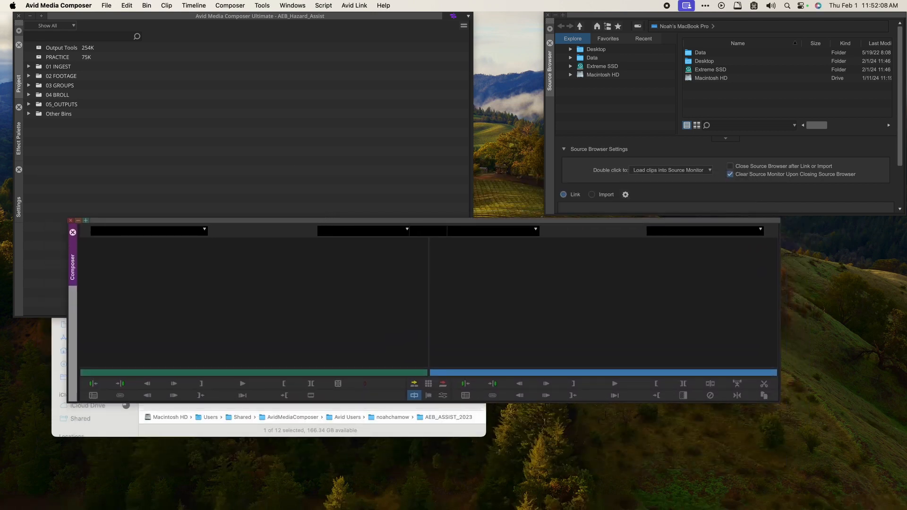
{"action": "left_click_drag", "start_coordinate": [0, 264], "coordinate": [94, 246]}
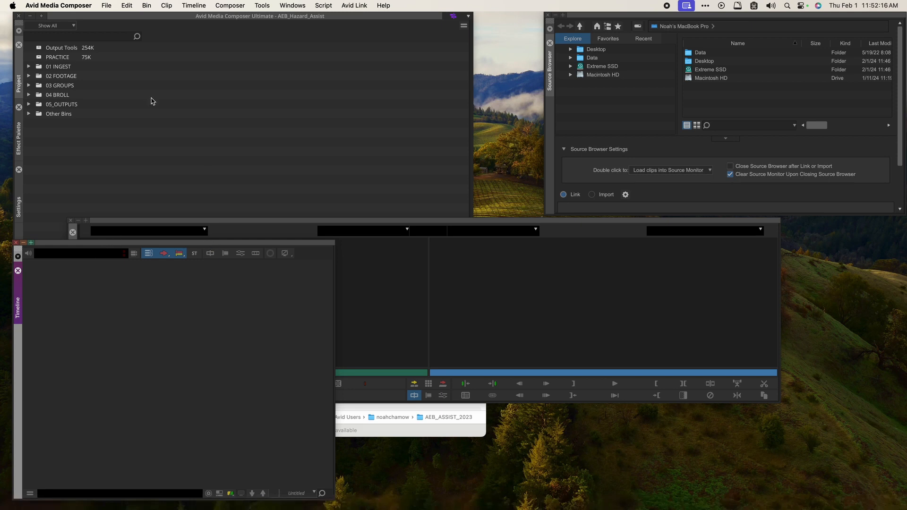
Step: Switch back to the AEB_ASSIST 2024 user profile from the Project window's User settings
{"action": "left_click", "coordinate": [152, 126]}
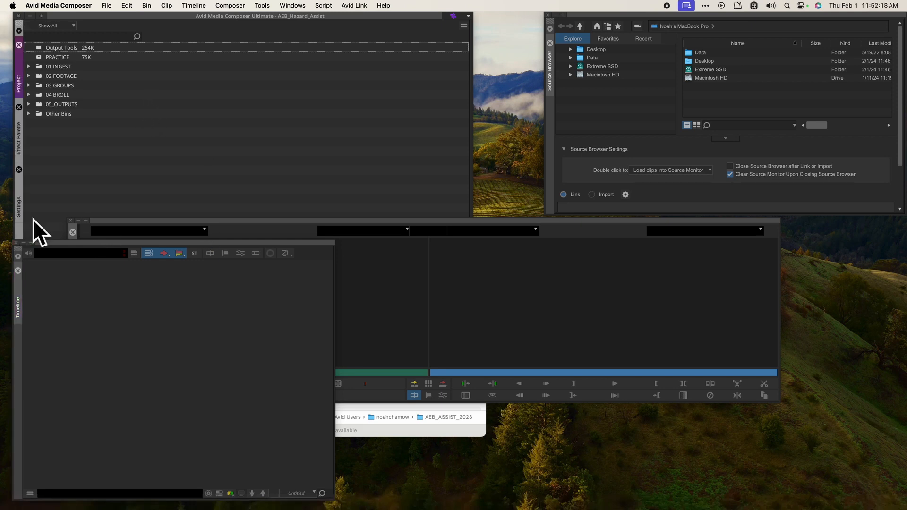
{"action": "left_click", "coordinate": [19, 206]}
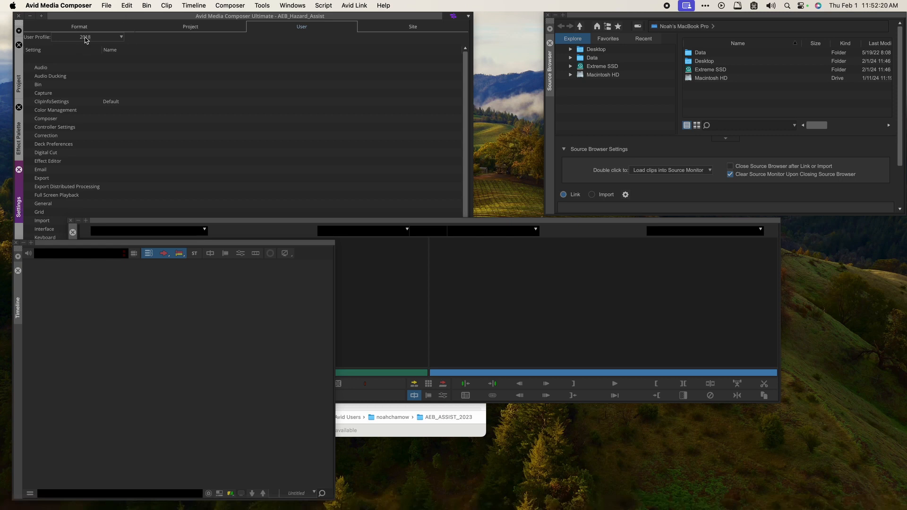
{"action": "left_click", "coordinate": [87, 37]}
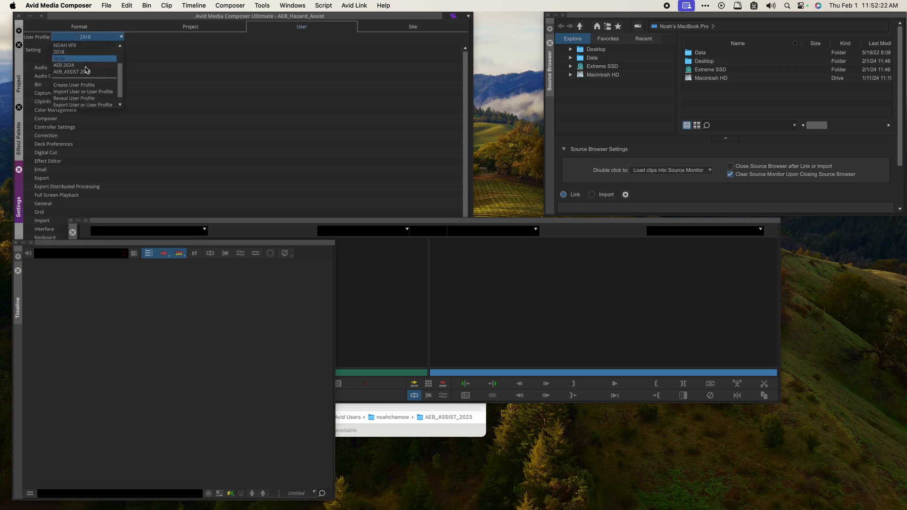
{"action": "scroll", "coordinate": [85, 76], "scroll_direction": "up", "scroll_amount": 3}
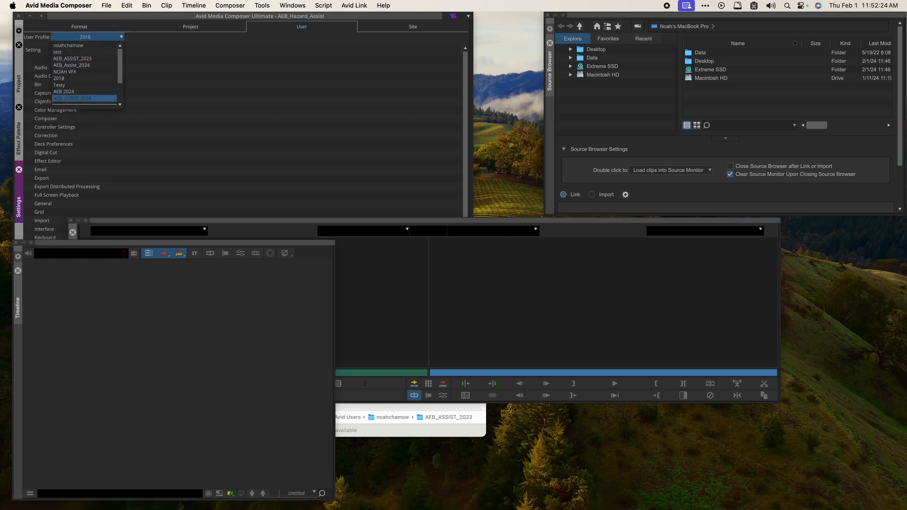
{"action": "left_click", "coordinate": [90, 101]}
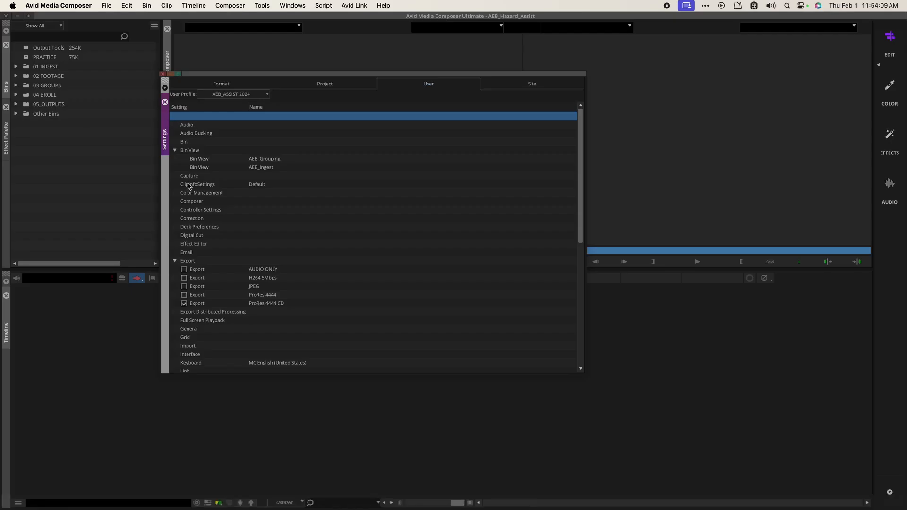
Step: Open Bin Settings, shift it slightly left, and bring the Finder Part 1 folder forward
{"action": "double_click", "coordinate": [186, 141]}
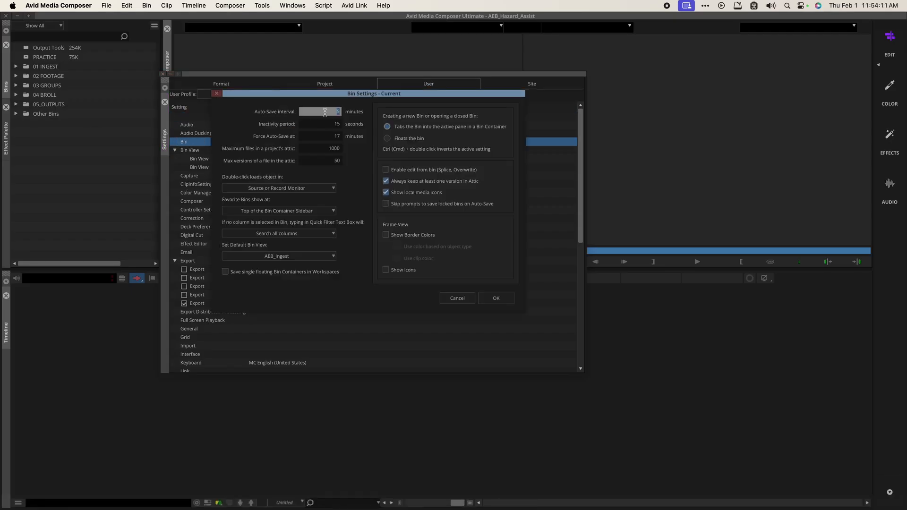
{"action": "left_click_drag", "start_coordinate": [278, 93], "coordinate": [262, 95]}
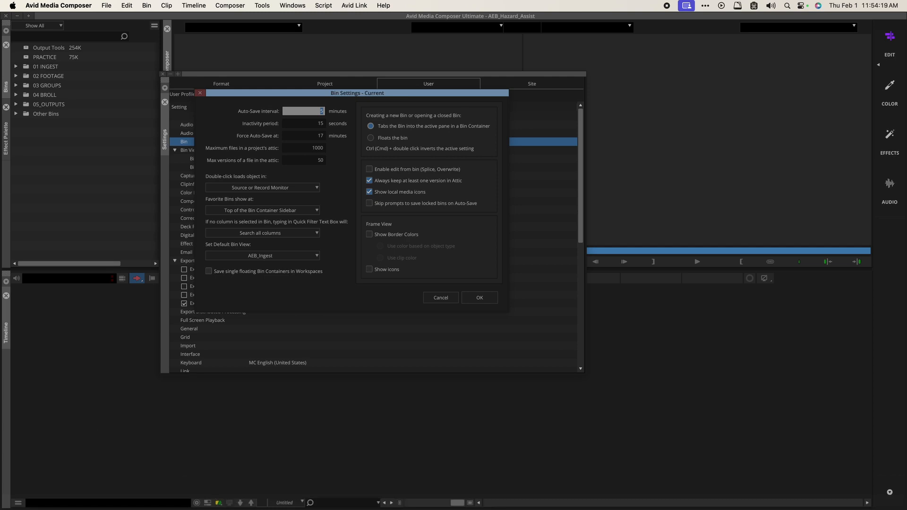
{"action": "left_click", "coordinate": [52, 487]}
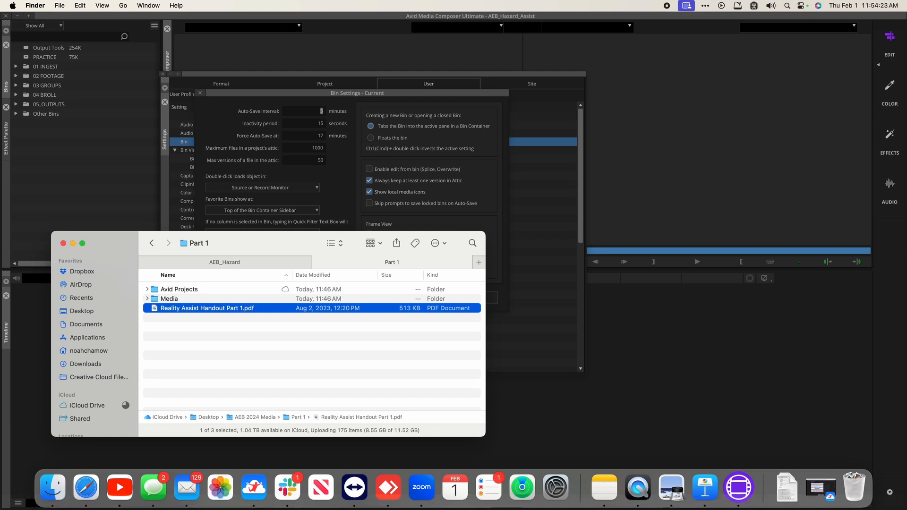
Step: From the Desktop, open the AEB 2024 Media folder and then its Part 1 folder
{"action": "key", "text": "super+Up"}
{"action": "key", "text": "super+Up"}
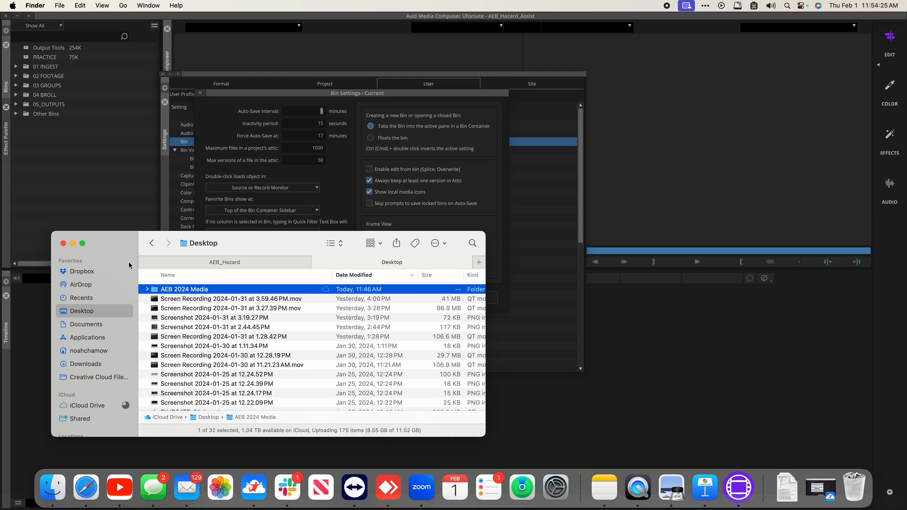
{"action": "scroll", "coordinate": [222, 372], "scroll_direction": "down", "scroll_amount": 5}
{"action": "scroll", "coordinate": [222, 373], "scroll_direction": "up", "scroll_amount": 5}
{"action": "key", "text": "super+Down"}
{"action": "key", "text": "Down"}
{"action": "key", "text": "Down"}
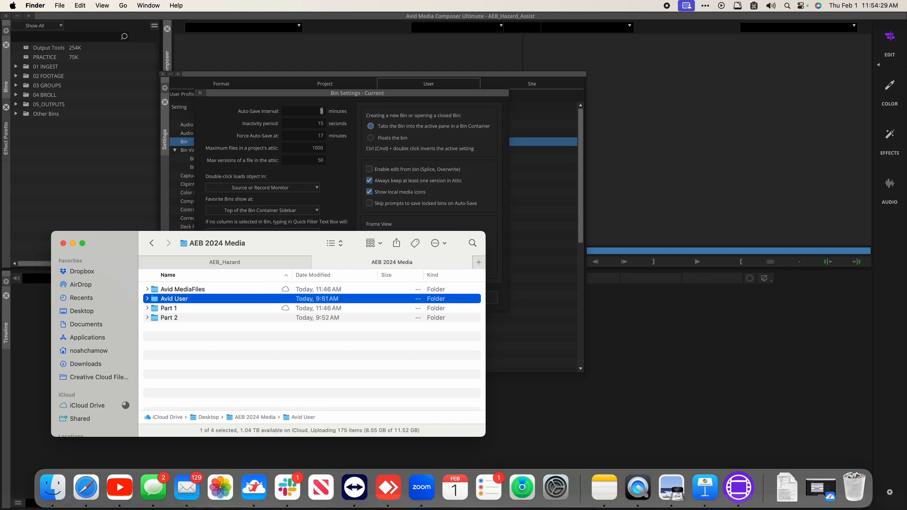
{"action": "key", "text": "Down"}
{"action": "key", "text": "super+Down"}
Step: Open Avid Projects › AEB_Hazard › AEB_Hazard_Assist, then return to Avid Projects
{"action": "key", "text": "Down"}
{"action": "key", "text": "super+Down"}
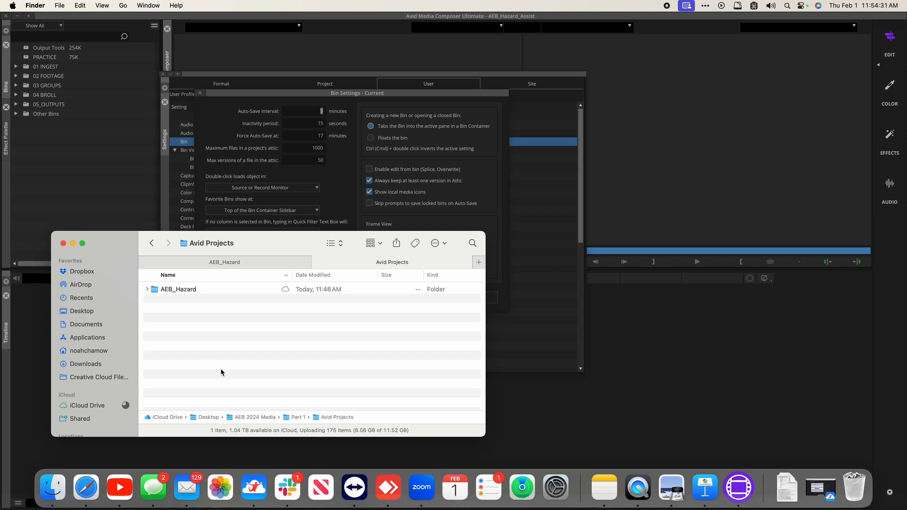
{"action": "key", "text": "Down"}
{"action": "key", "text": "super+Down"}
{"action": "key", "text": "Down"}
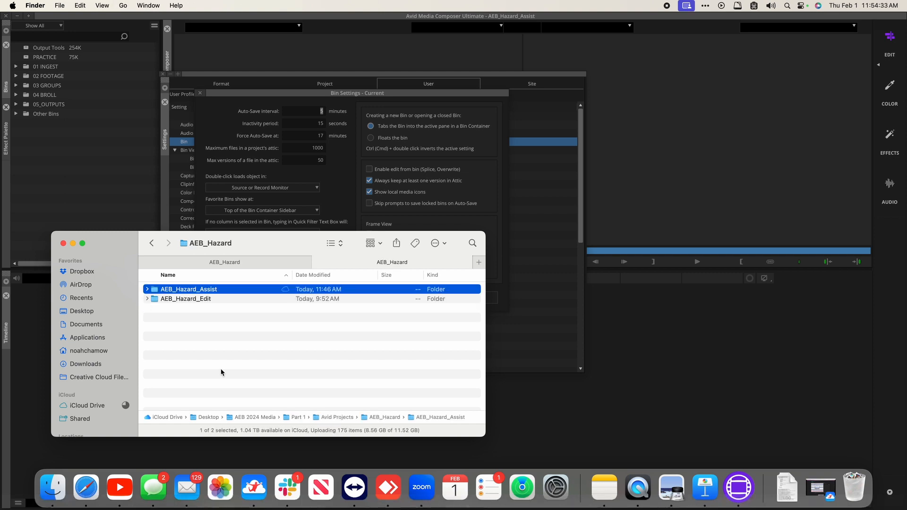
{"action": "key", "text": "super+Down"}
{"action": "key", "text": "super+Up"}
{"action": "key", "text": "super+Up"}
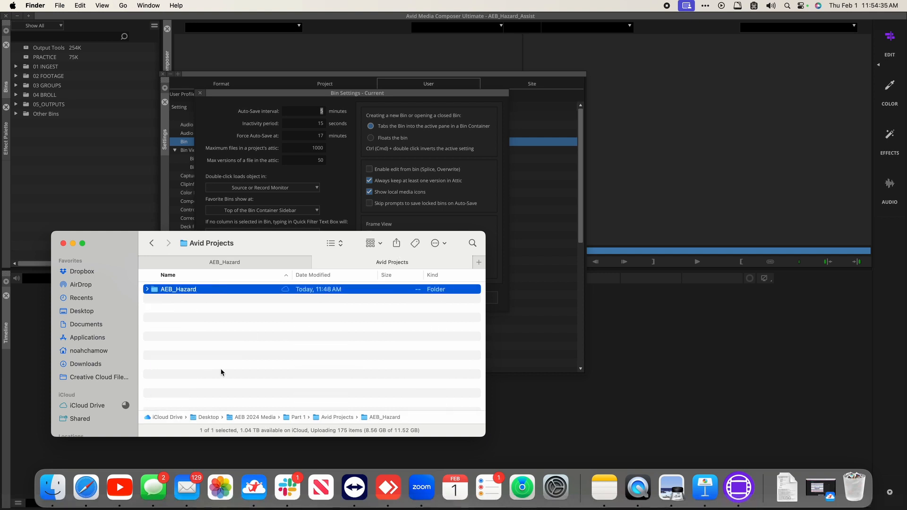
{"action": "key", "text": "super+Up"}
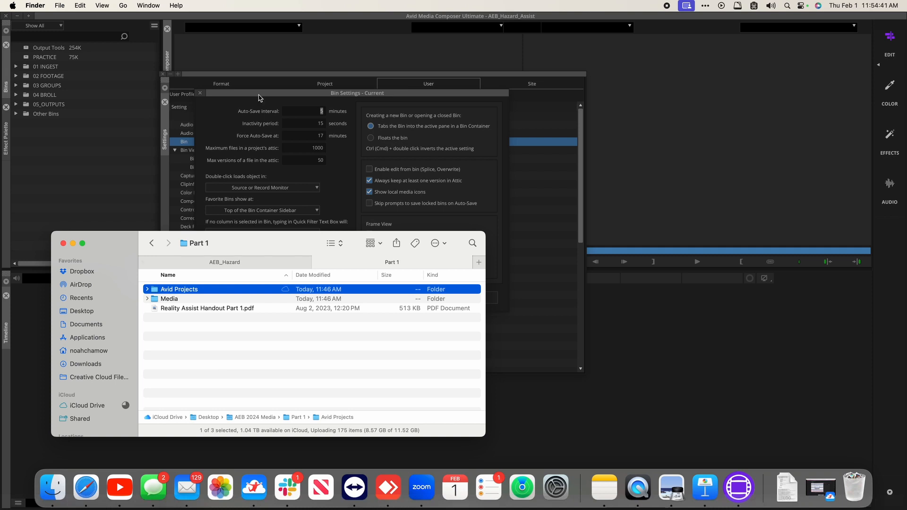
Step: Bring Avid forward, shift Bin Settings down and right, and restore the Jump Desktop session
{"action": "left_click_drag", "start_coordinate": [259, 95], "coordinate": [256, 95]}
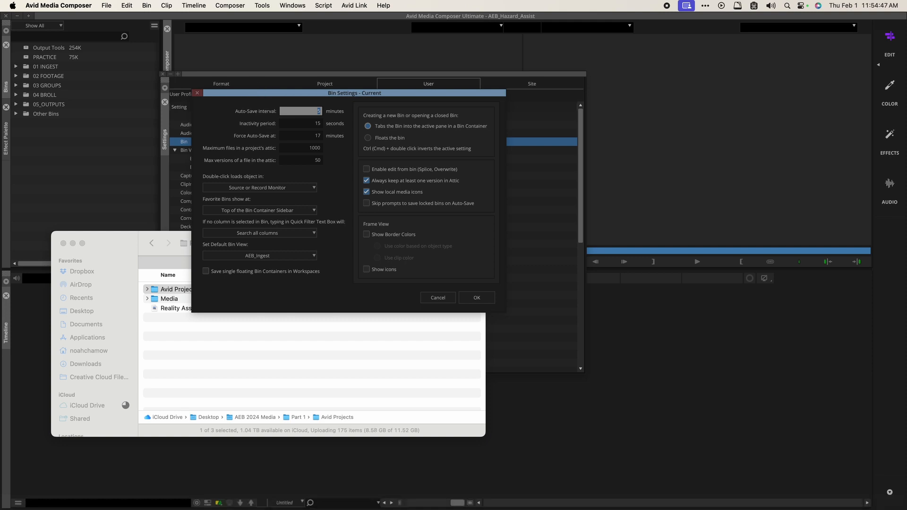
{"action": "left_click_drag", "start_coordinate": [256, 93], "coordinate": [256, 100]}
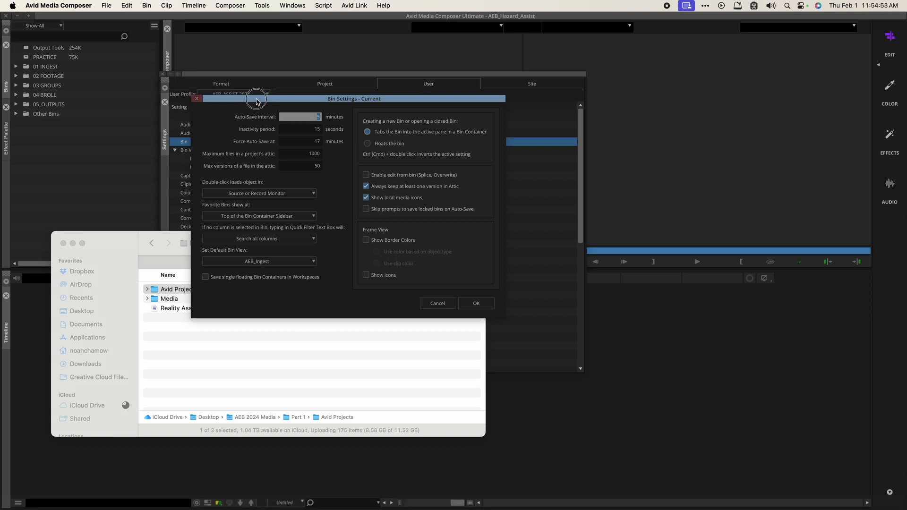
{"action": "left_click_drag", "start_coordinate": [256, 100], "coordinate": [269, 101]}
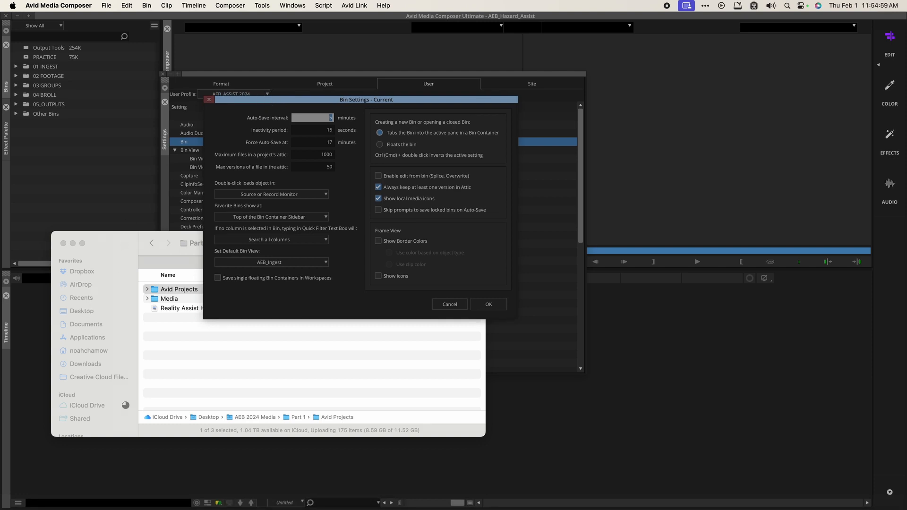
{"action": "mouse_move", "coordinate": [356, 496]}
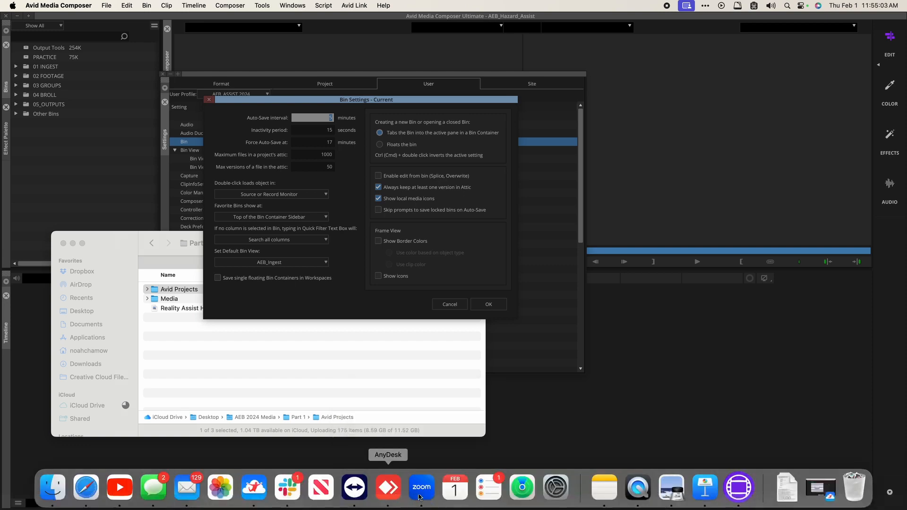
{"action": "left_click", "coordinate": [261, 496]}
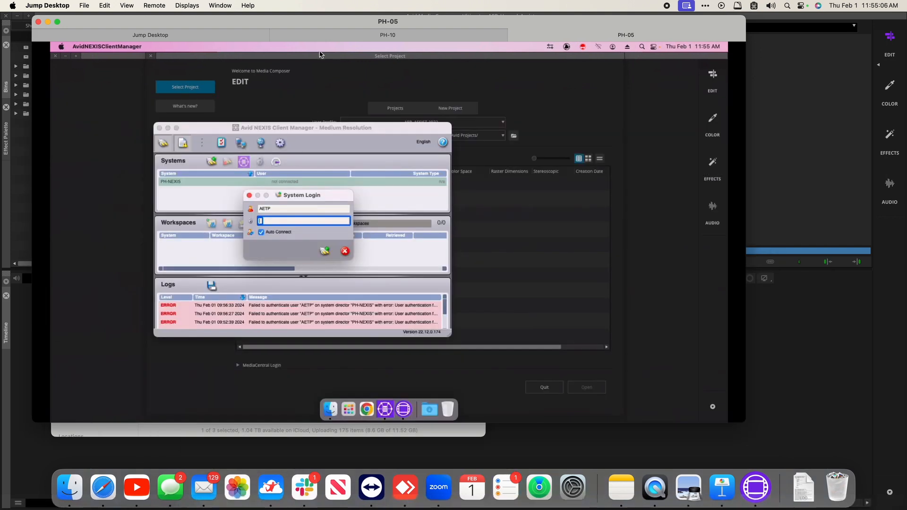
Step: In the PH-10 Finder, browse Unity Attic › AETP_BAKING_ASSIST › Bins to the 190808 bin backups
{"action": "left_click", "coordinate": [349, 36]}
{"action": "left_click", "coordinate": [323, 408]}
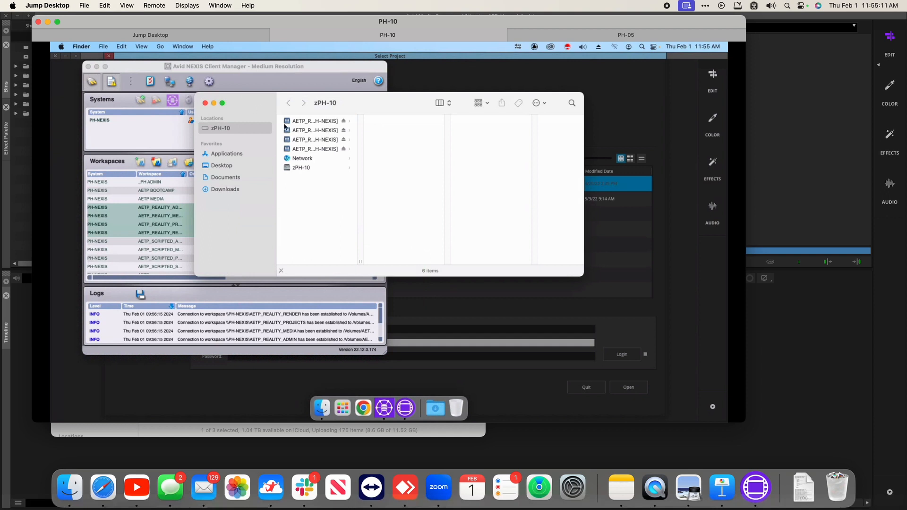
{"action": "left_click_drag", "start_coordinate": [360, 262], "coordinate": [467, 269]}
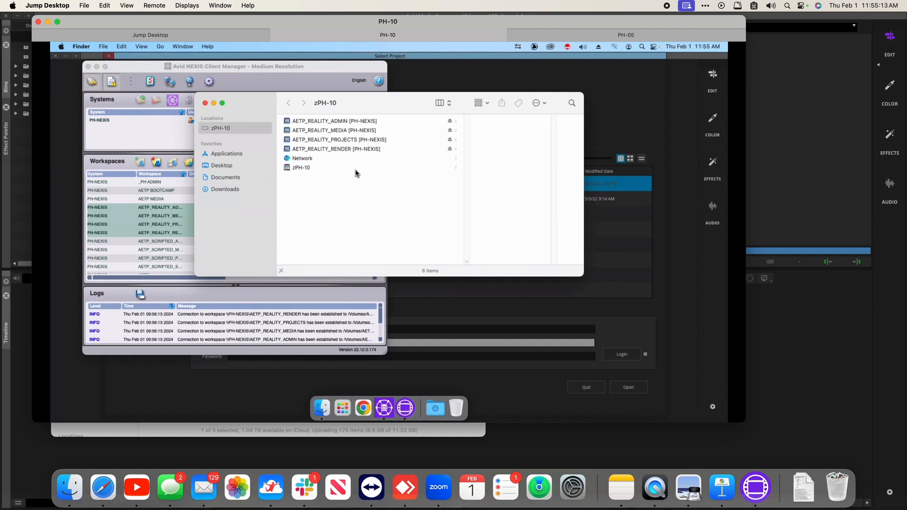
{"action": "left_click", "coordinate": [342, 139]}
{"action": "left_click", "coordinate": [423, 149]}
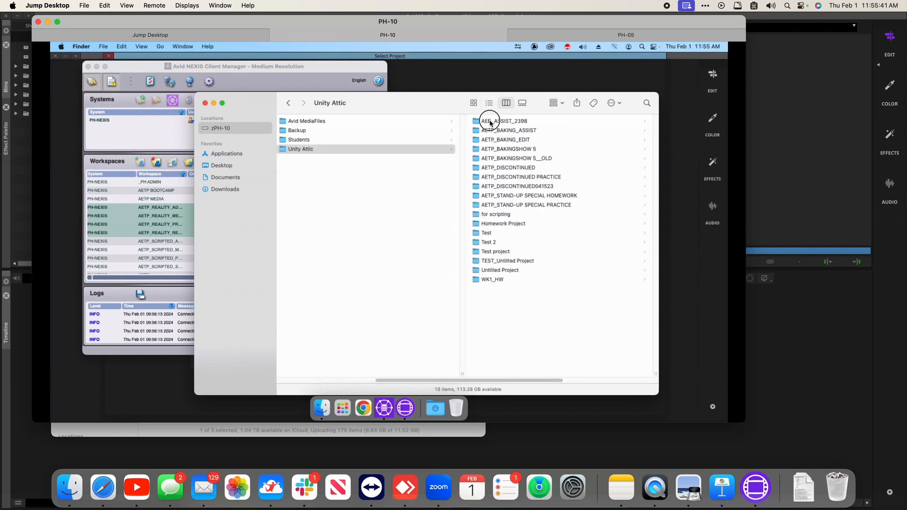
{"action": "left_click", "coordinate": [489, 121]}
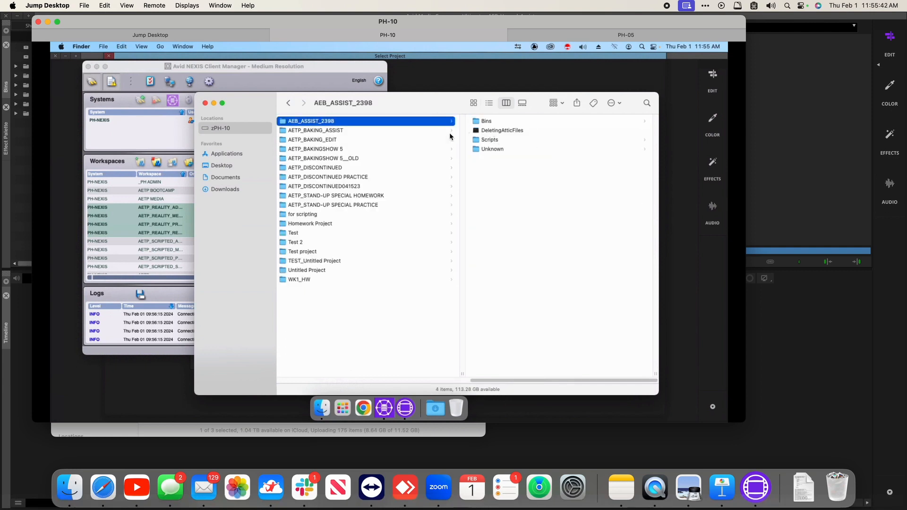
{"action": "left_click", "coordinate": [390, 131]}
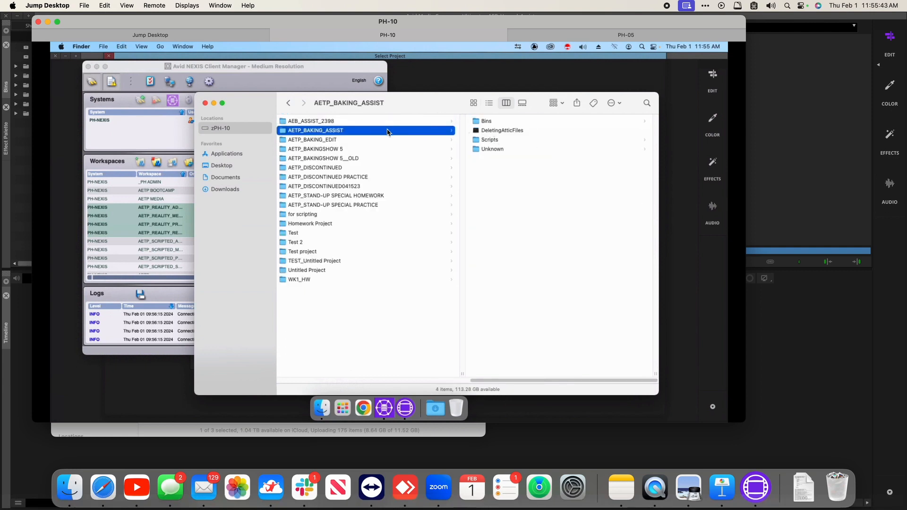
{"action": "left_click", "coordinate": [487, 122]}
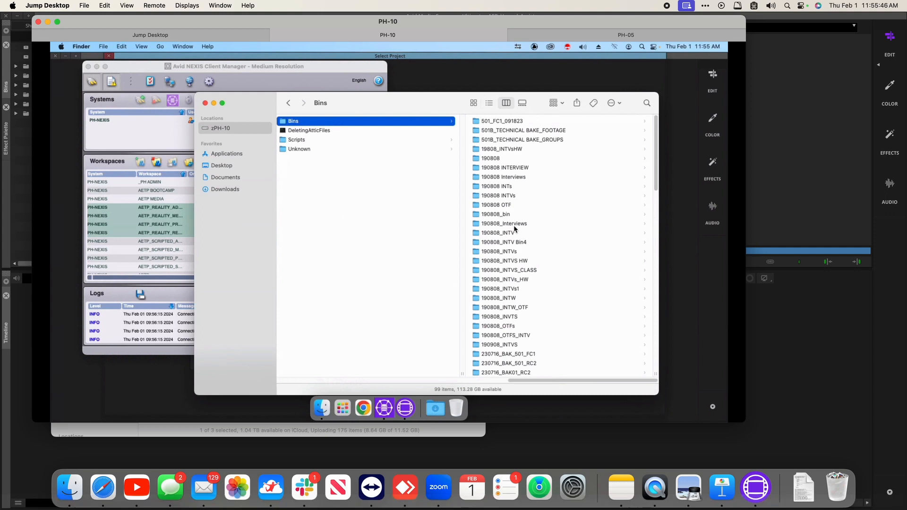
{"action": "left_click", "coordinate": [493, 158]}
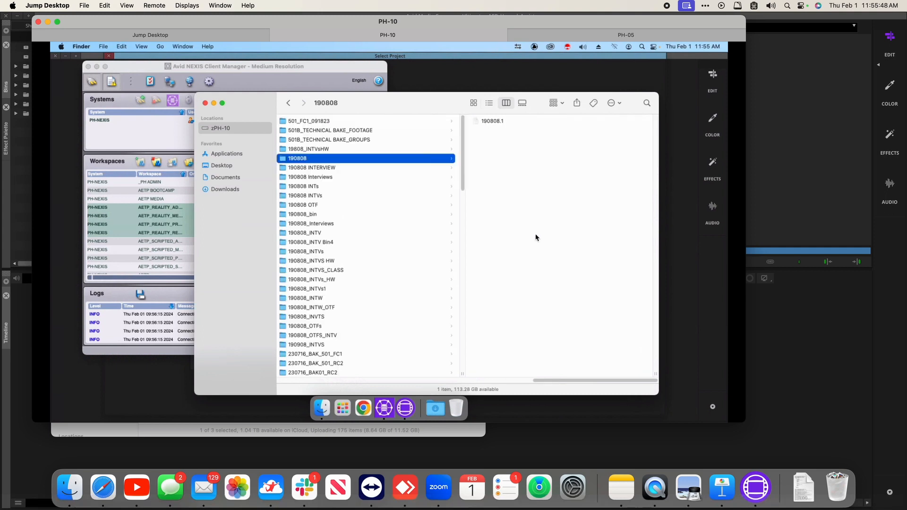
{"action": "left_click", "coordinate": [319, 169]}
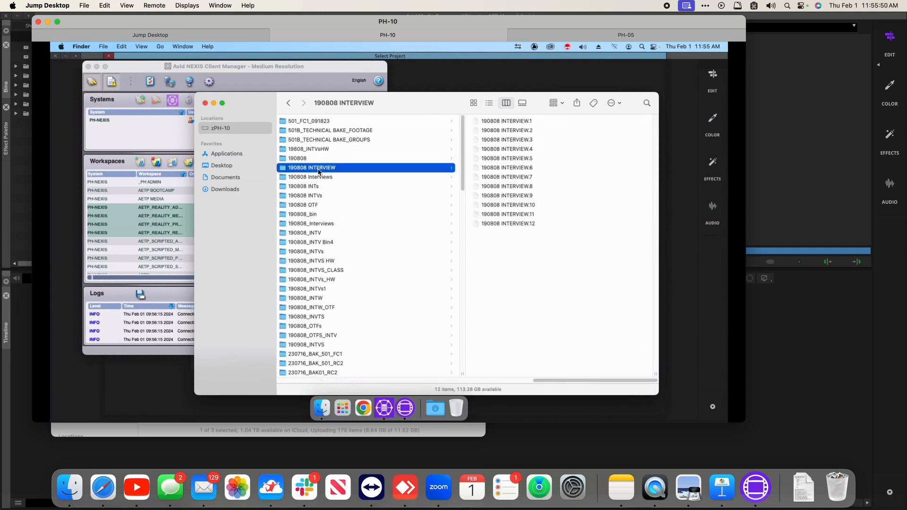
Step: Step through the 190808 INTVs, OTF, _bin and _Interviews backup folders
{"action": "key", "text": "Down"}
{"action": "key", "text": "Down"}
{"action": "key", "text": "Down"}
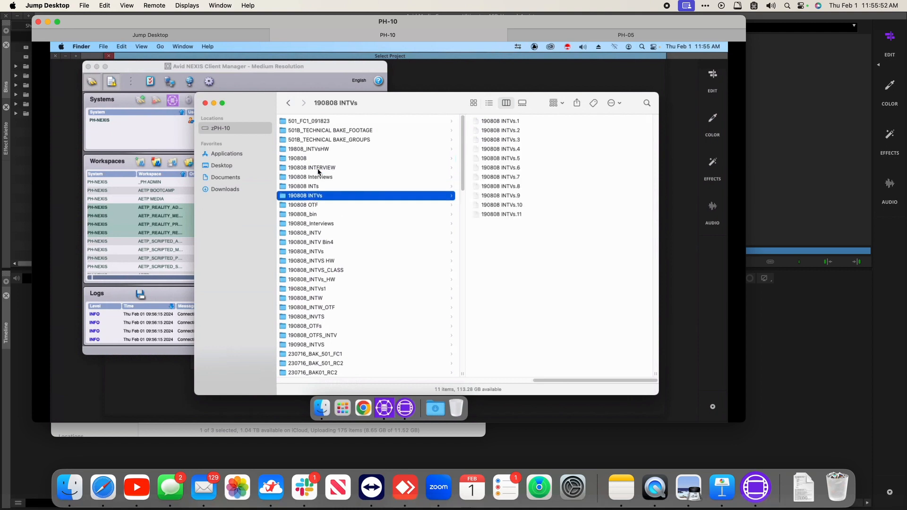
{"action": "key", "text": "Down"}
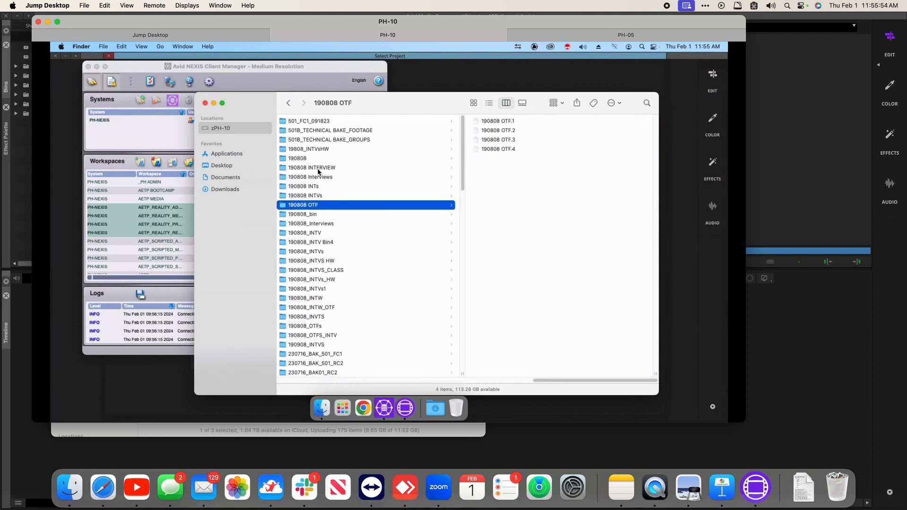
{"action": "key", "text": "Down"}
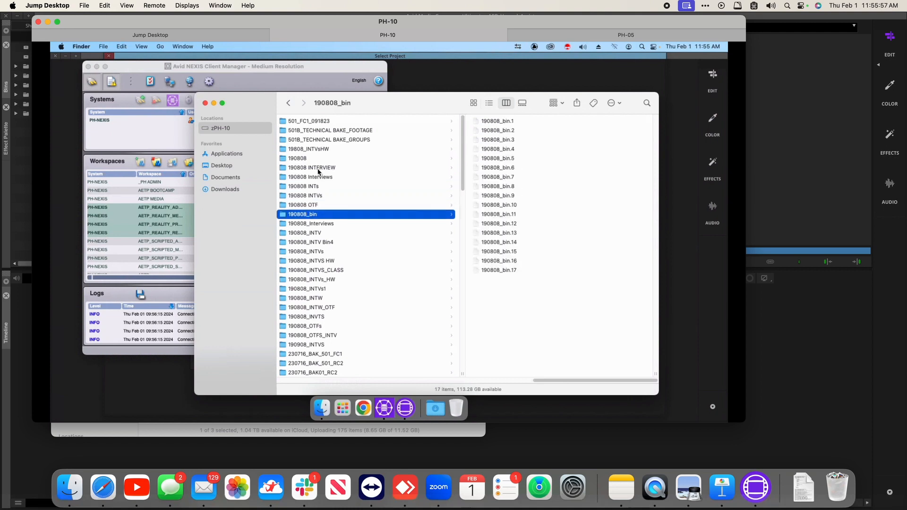
{"action": "key", "text": "Down"}
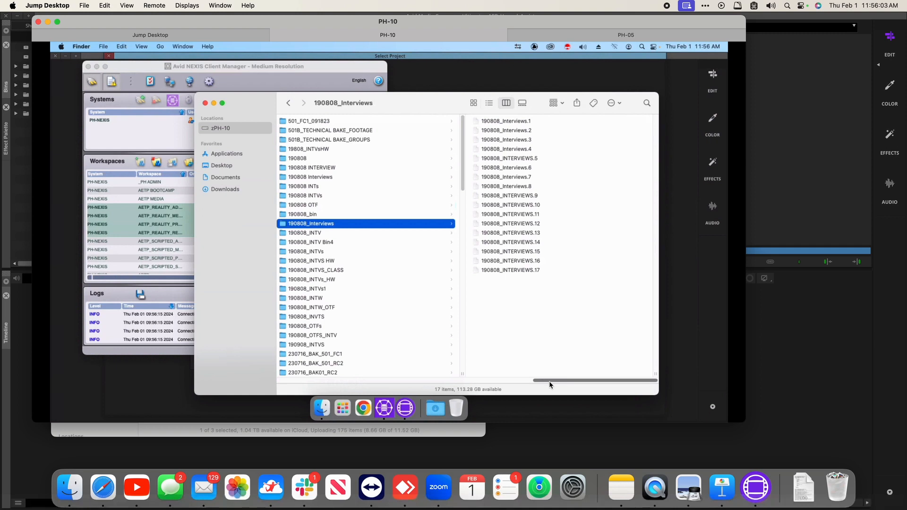
{"action": "left_click_drag", "start_coordinate": [551, 381], "coordinate": [339, 384]}
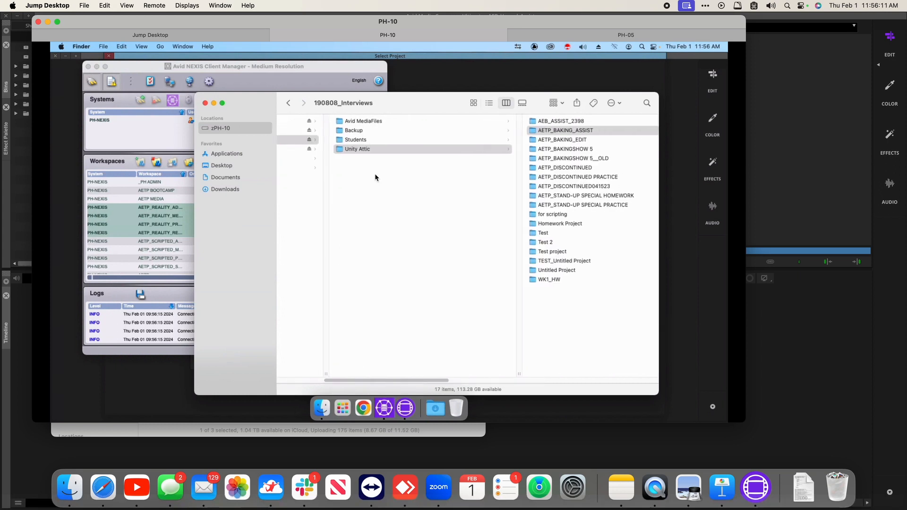
Step: Open the 190808_INTVs_HW backups folder under AETP_BAKING_ASSIST Bins and focus its 15 versions
{"action": "left_click", "coordinate": [548, 141]}
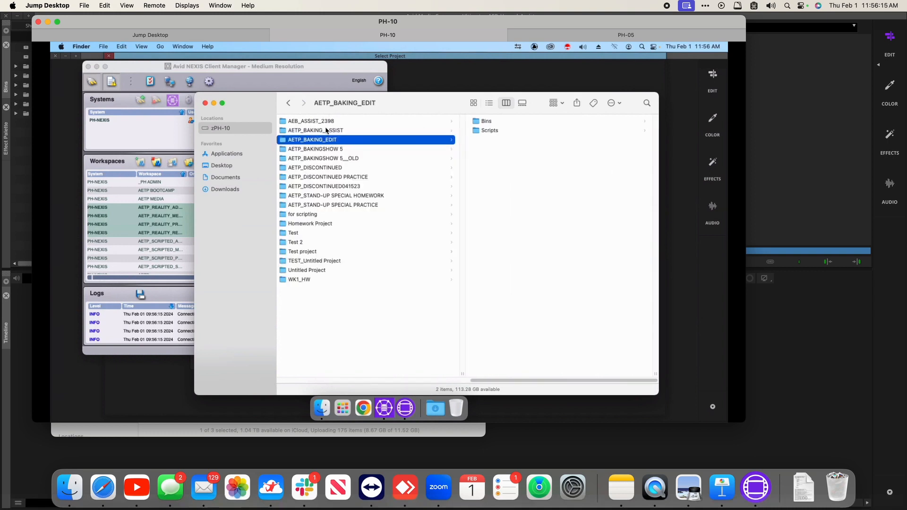
{"action": "left_click", "coordinate": [326, 131]}
{"action": "left_click", "coordinate": [483, 122]}
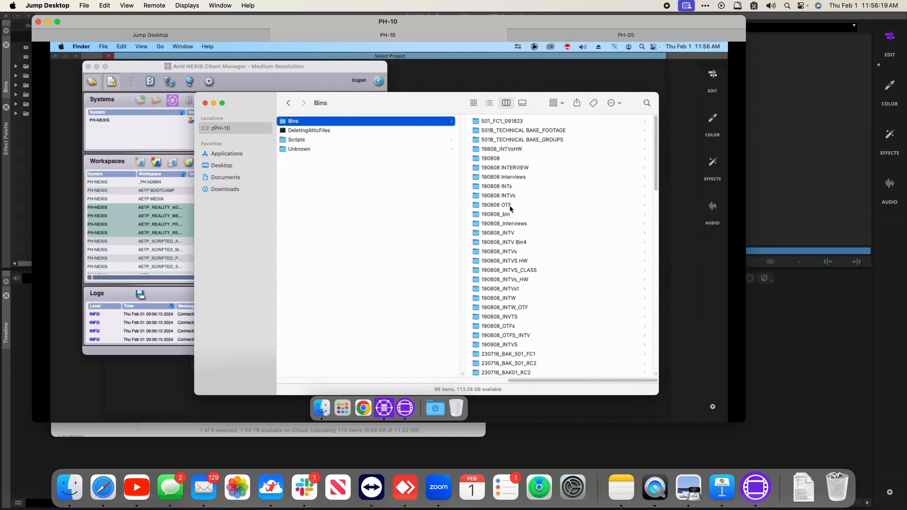
{"action": "left_click", "coordinate": [510, 188]}
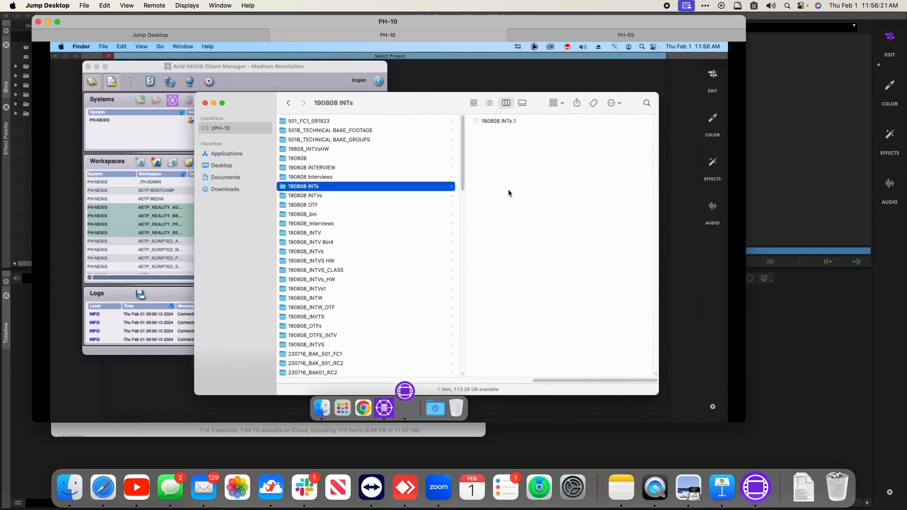
{"action": "left_click", "coordinate": [324, 283]}
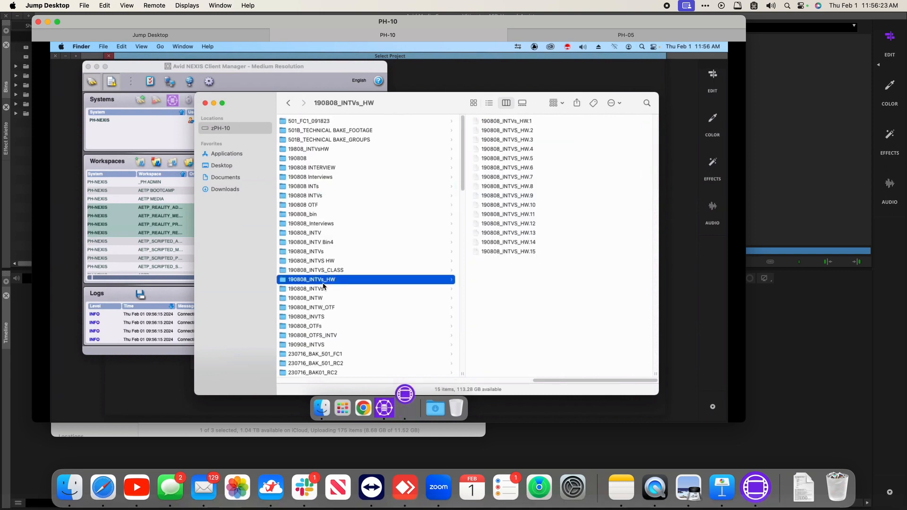
{"action": "left_click", "coordinate": [503, 252]}
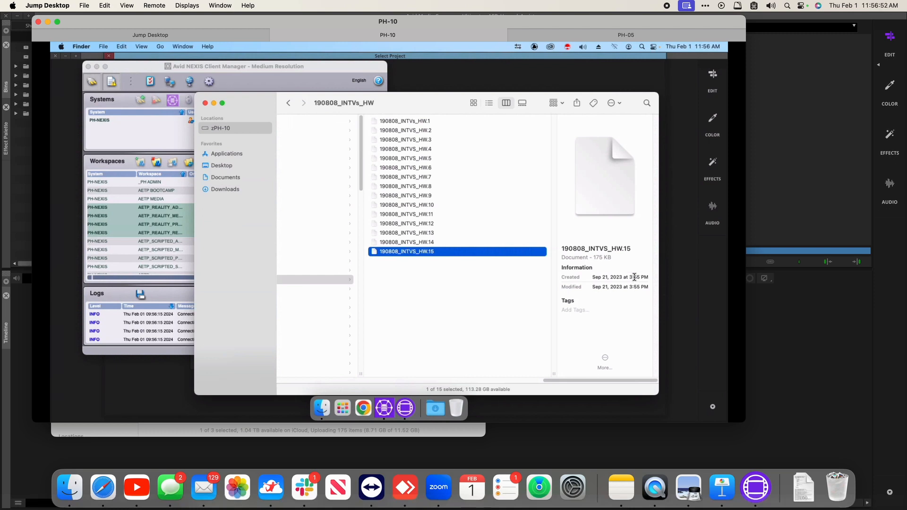
Step: On the remote Desktop, rename 190808_INTVS_HW.15 to end in .avb and confirm Use .avb
{"action": "key", "text": "alt"}
{"action": "left_click", "coordinate": [212, 164]}
{"action": "left_click", "coordinate": [212, 167]}
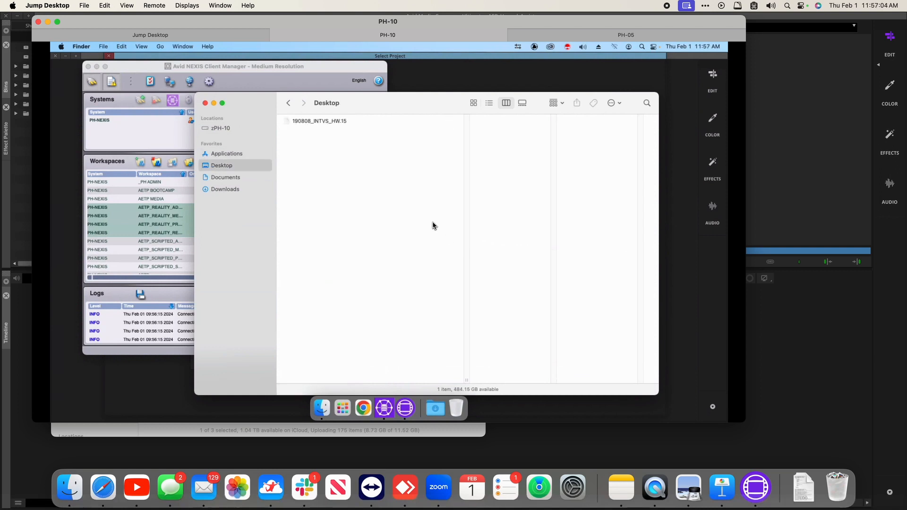
{"action": "key", "text": "Down"}
{"action": "key", "text": "Return"}
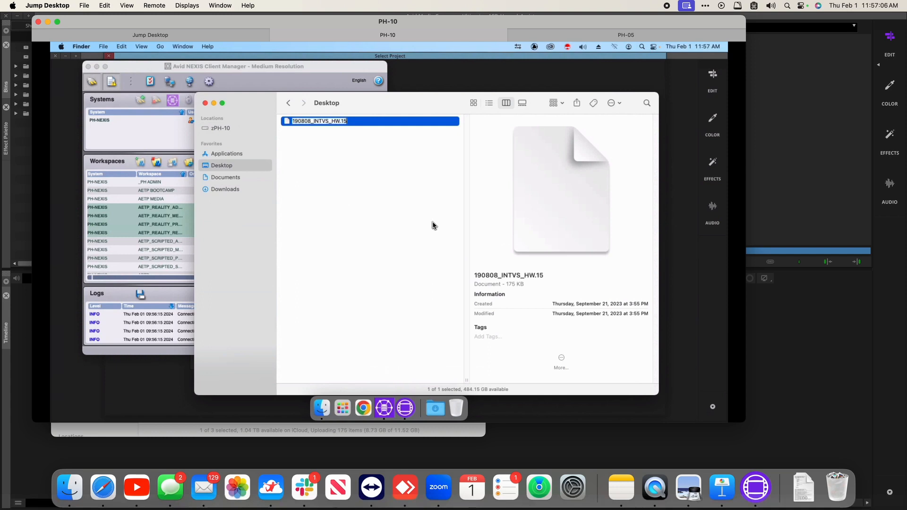
{"action": "key", "text": "Right"}
{"action": "key", "text": "BackSpace"}
{"action": "key", "text": "BackSpace"}
{"action": "type", "text": "avb"}
{"action": "key", "text": "Return"}
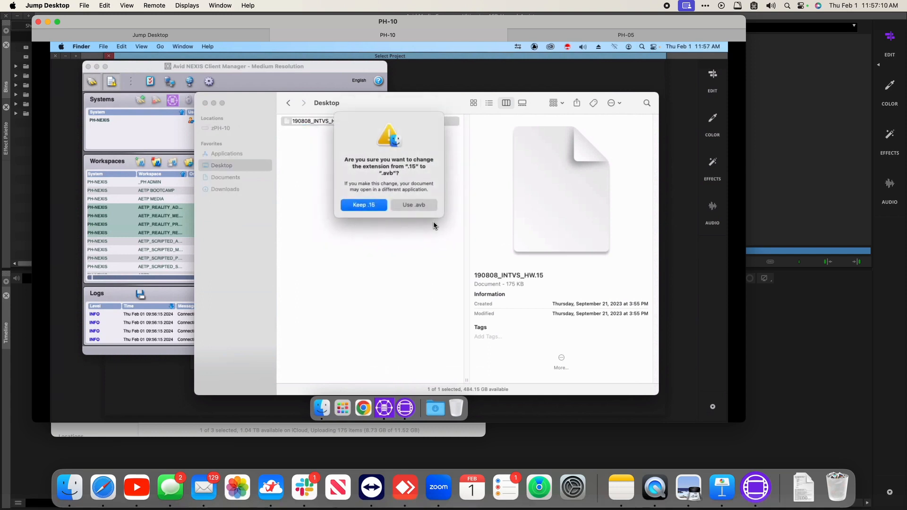
{"action": "left_click", "coordinate": [407, 204]}
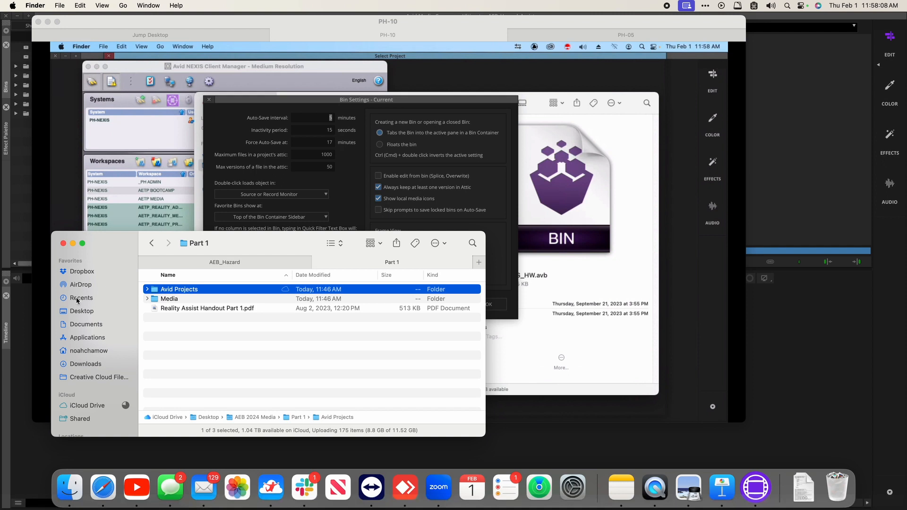
Step: Open Macintosh HD › Users › Shared › AvidMediaComposer › Avid Attic
{"action": "scroll", "coordinate": [79, 368], "scroll_direction": "down", "scroll_amount": 3}
{"action": "scroll", "coordinate": [78, 368], "scroll_direction": "down", "scroll_amount": 1}
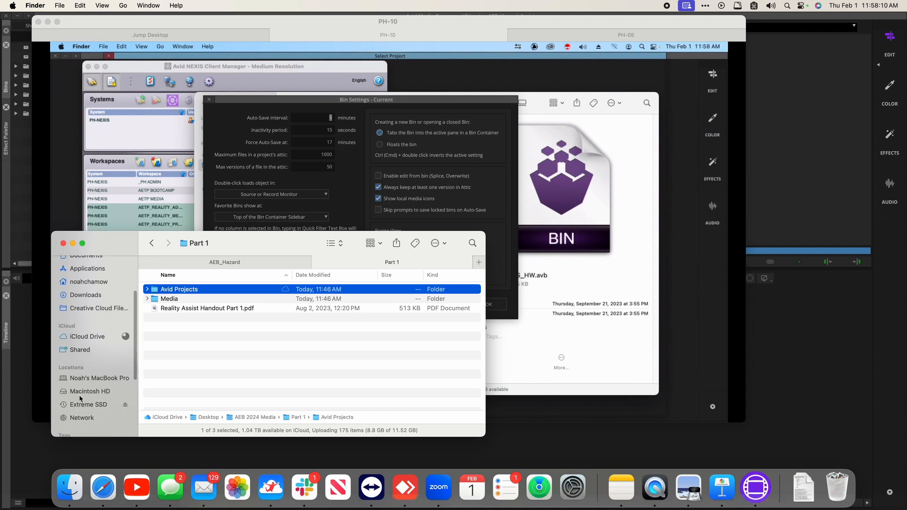
{"action": "left_click", "coordinate": [79, 392], "text": "super"}
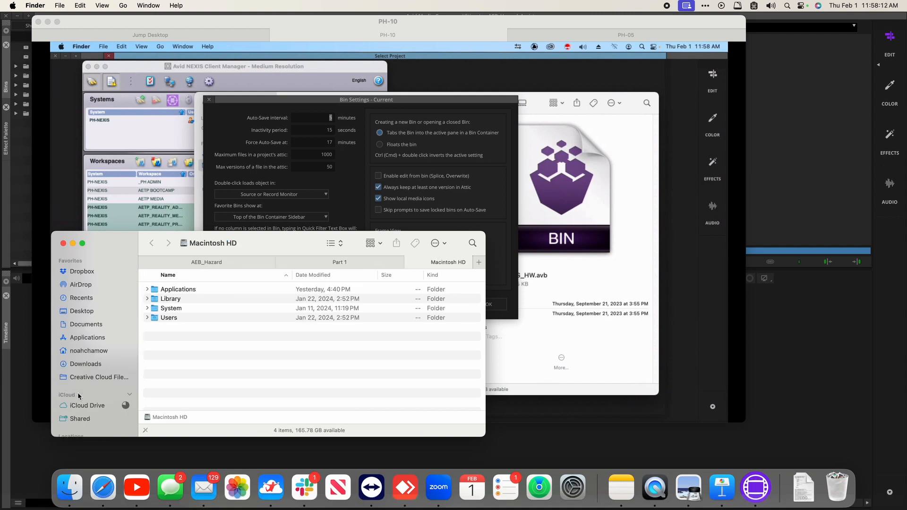
{"action": "double_click", "coordinate": [168, 318]}
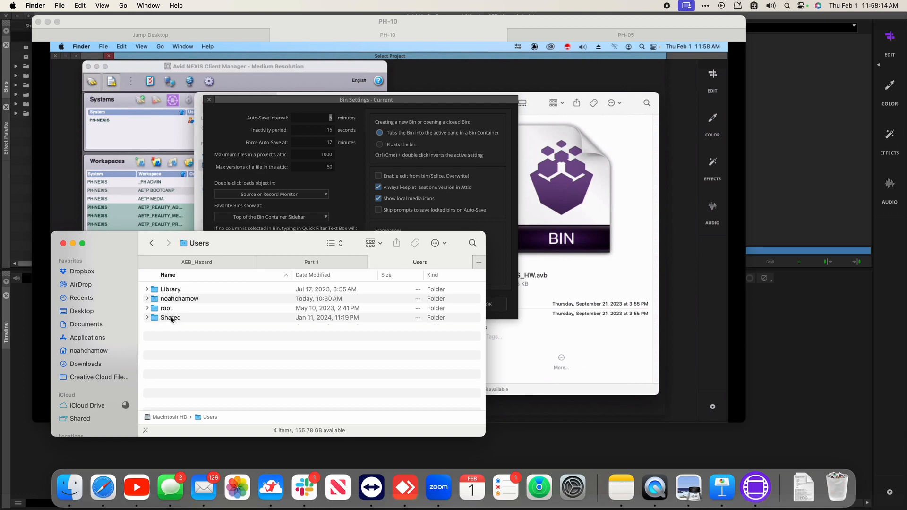
{"action": "double_click", "coordinate": [171, 320]}
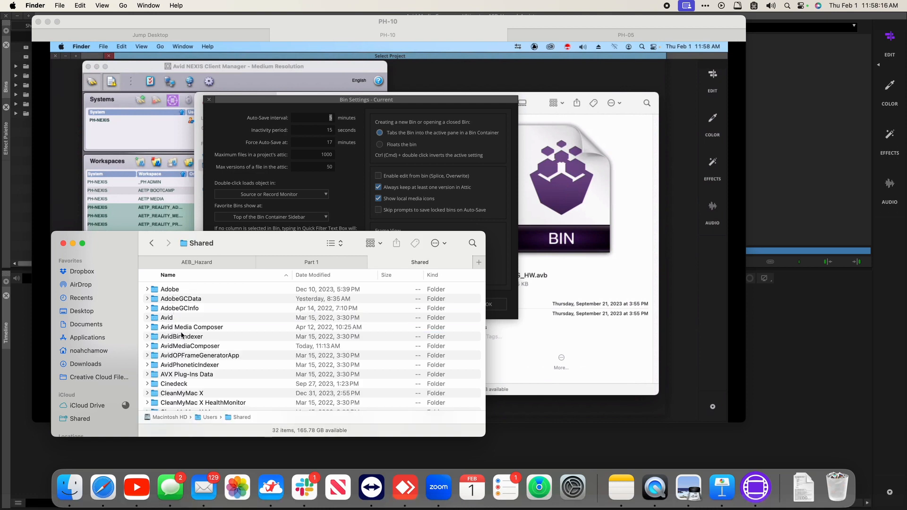
{"action": "left_click", "coordinate": [192, 346]}
{"action": "double_click", "coordinate": [192, 345]}
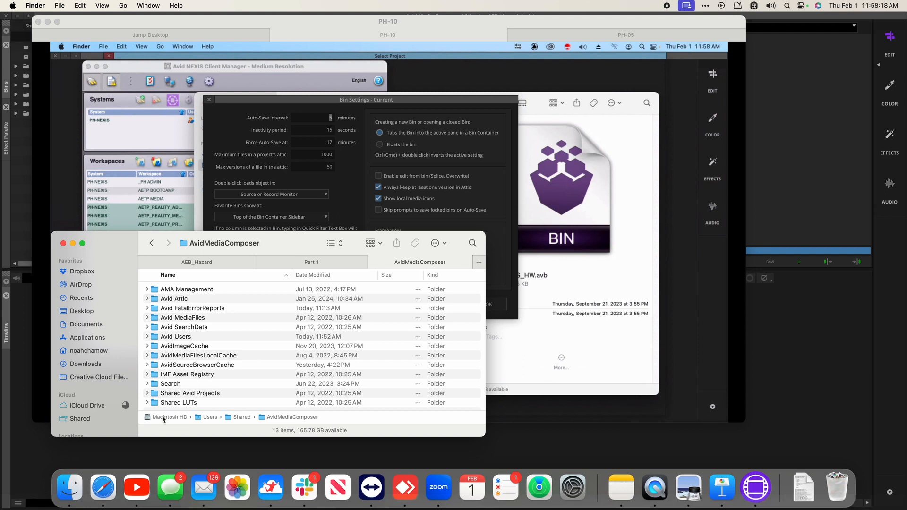
{"action": "left_click", "coordinate": [194, 299]}
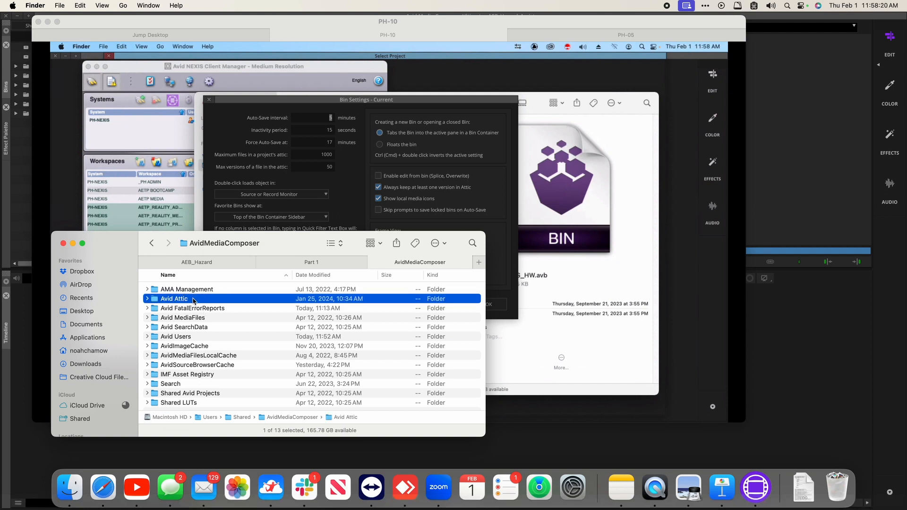
{"action": "double_click", "coordinate": [193, 299]}
Step: Open AEB_Hazard_Assist › Bins and select the 110303 bin folder
{"action": "key", "text": "Down"}
{"action": "key", "text": "Down"}
{"action": "key", "text": "Down"}
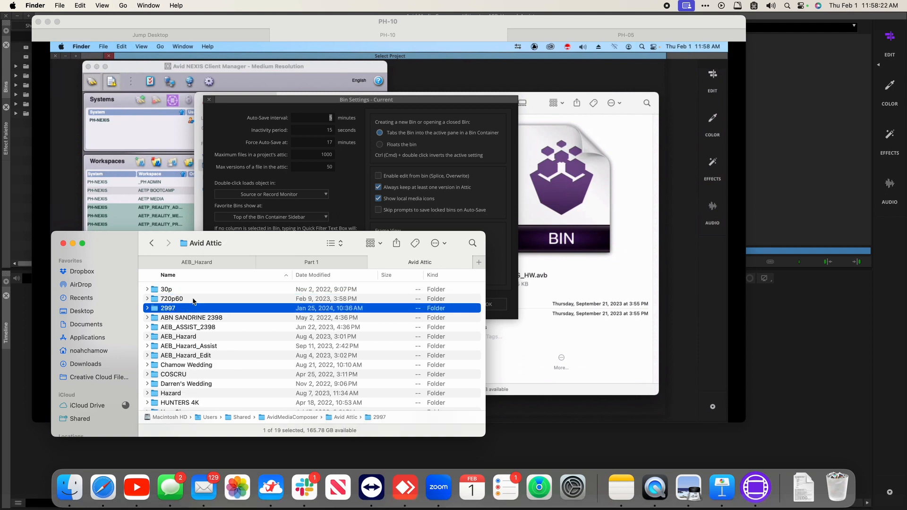
{"action": "key", "text": "Down"}
{"action": "key", "text": "Down"}
{"action": "key", "text": "Down"}
{"action": "key", "text": "Down"}
{"action": "key", "text": "Down"}
{"action": "key", "text": "Down"}
{"action": "key", "text": "Up"}
{"action": "key", "text": "Up"}
{"action": "key", "text": "super+Down"}
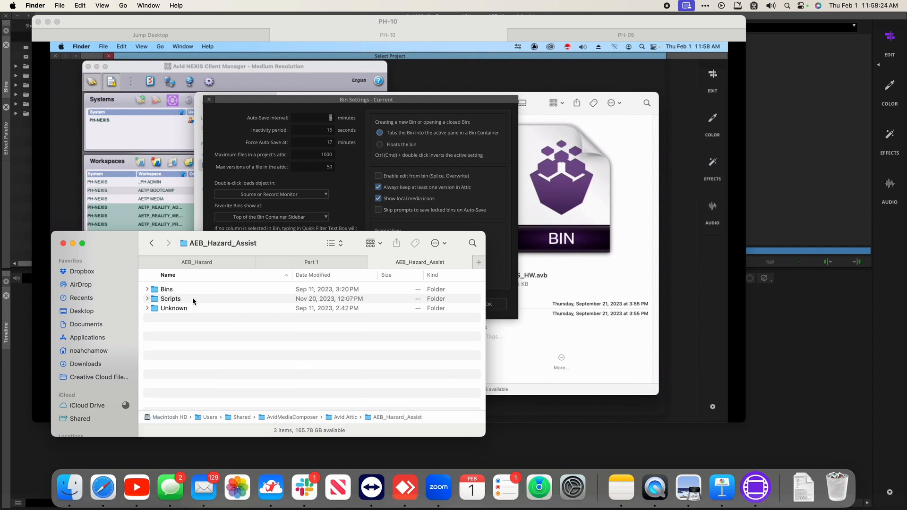
{"action": "key", "text": "Down"}
{"action": "key", "text": "super+Down"}
{"action": "key", "text": "Down"}
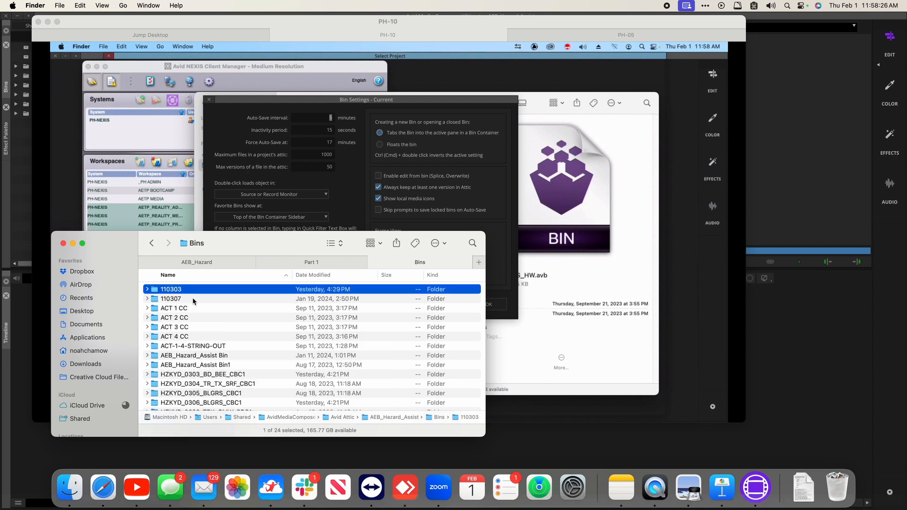
Step: Sort the bin folders by Date Modified, open 110303 and select version 110303.1
{"action": "left_click", "coordinate": [321, 277]}
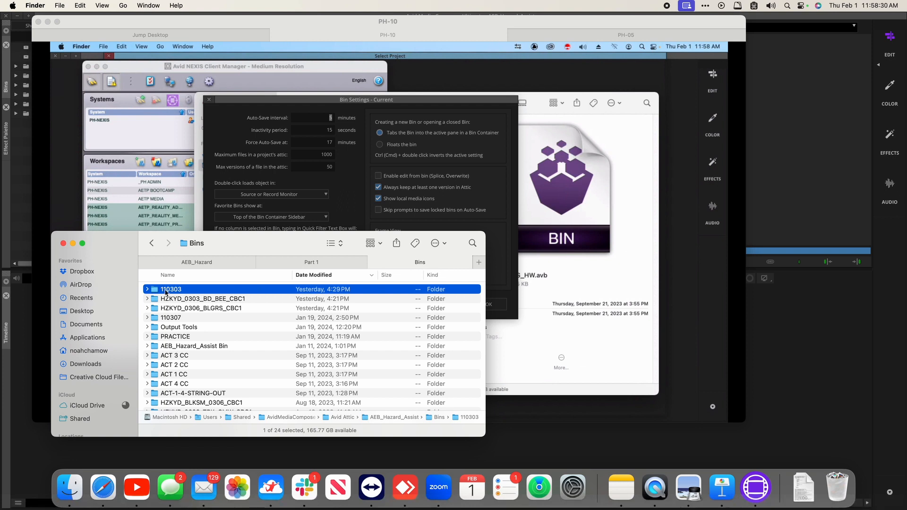
{"action": "double_click", "coordinate": [247, 293]}
{"action": "left_click", "coordinate": [247, 292]}
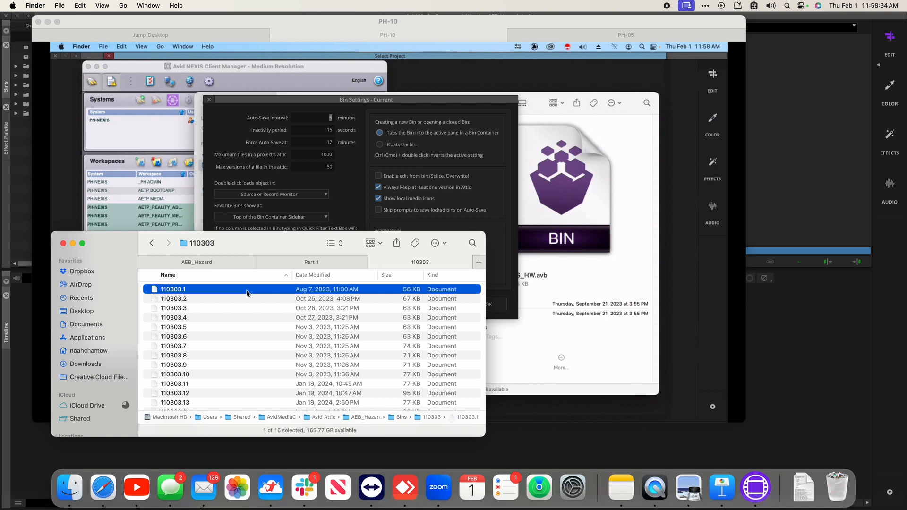
{"action": "scroll", "coordinate": [246, 294], "scroll_direction": "down", "scroll_amount": 3}
{"action": "scroll", "coordinate": [247, 293], "scroll_direction": "up", "scroll_amount": 2}
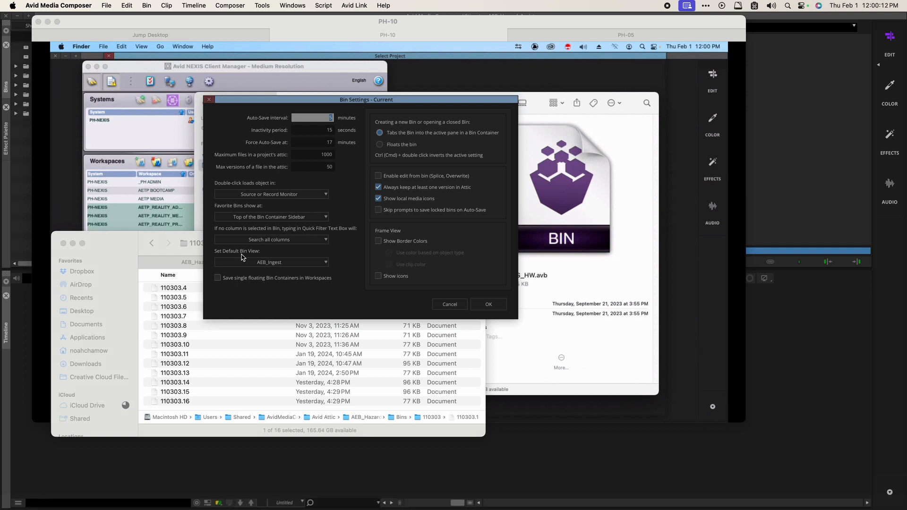
Step: Enable 'Skip prompts to save locked bins on Auto-Save', accept the warning, and confirm Bin Settings
{"action": "left_click", "coordinate": [309, 152]}
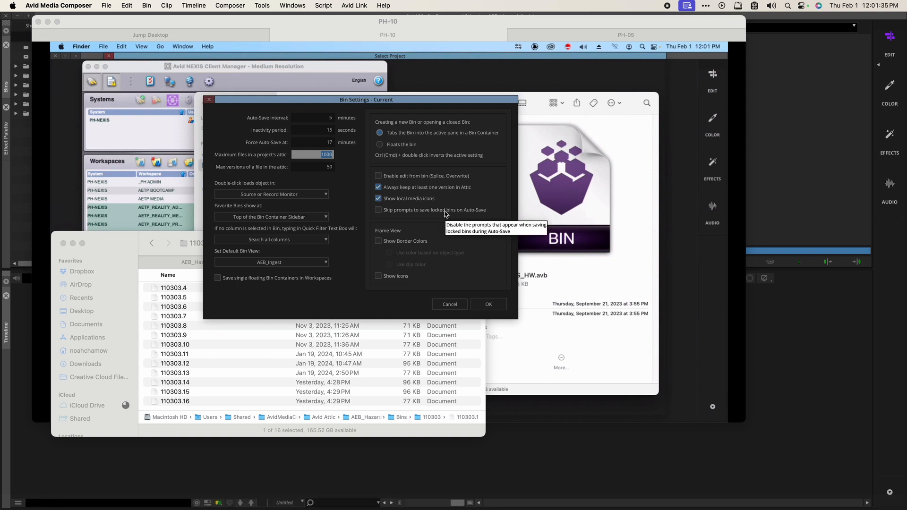
{"action": "left_click", "coordinate": [445, 214]}
{"action": "left_click", "coordinate": [453, 266]}
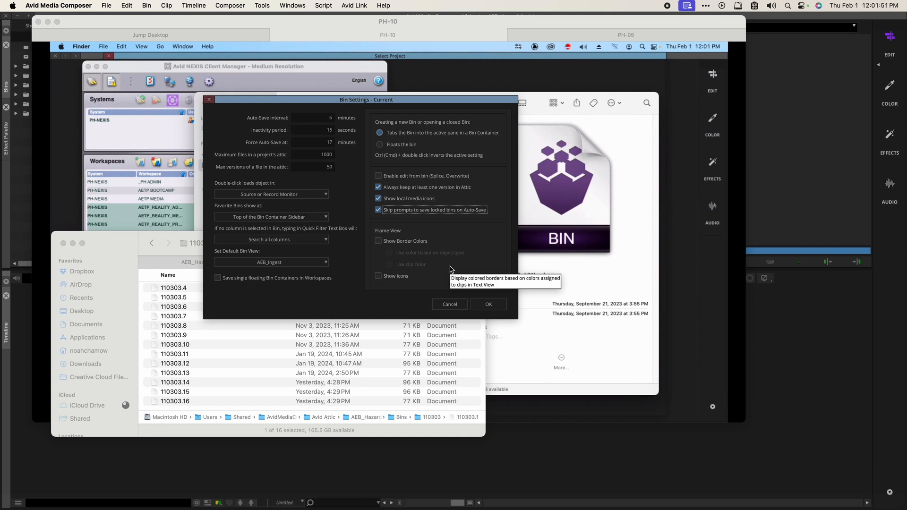
{"action": "left_click", "coordinate": [480, 307]}
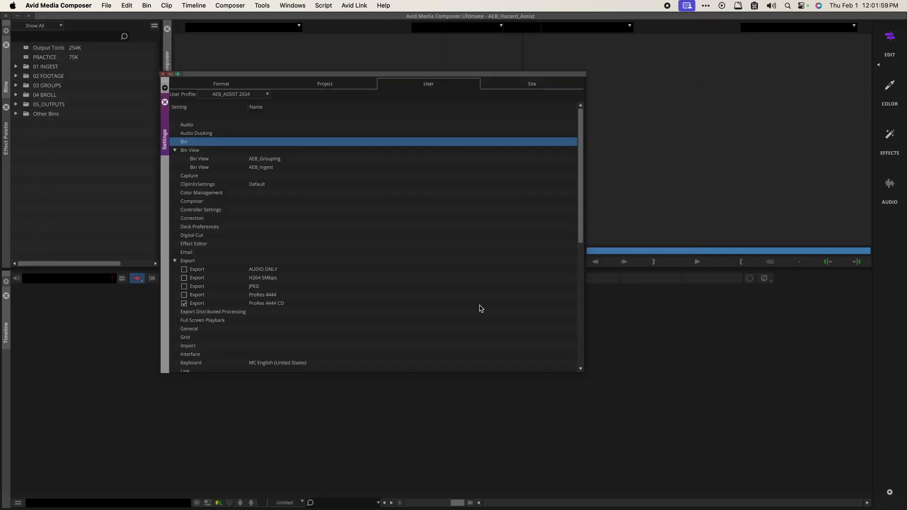
{"action": "double_click", "coordinate": [197, 204]}
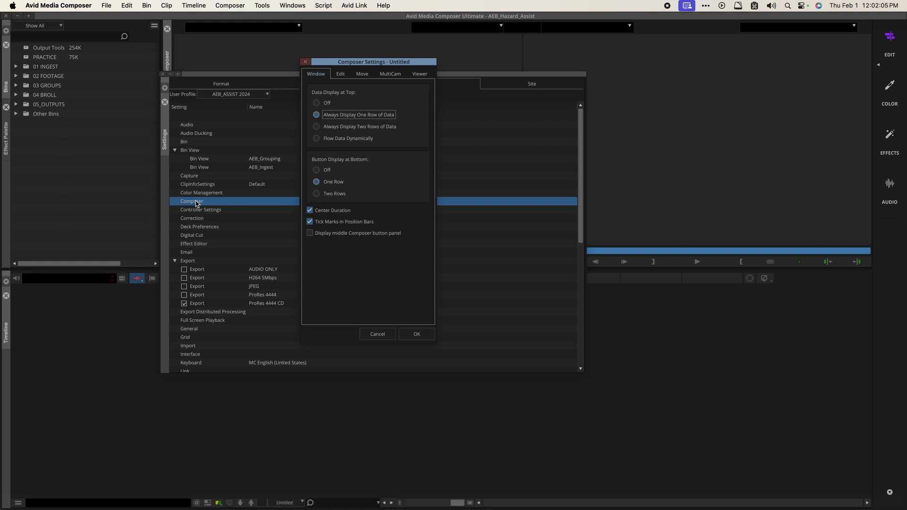
{"action": "left_click", "coordinate": [342, 74]}
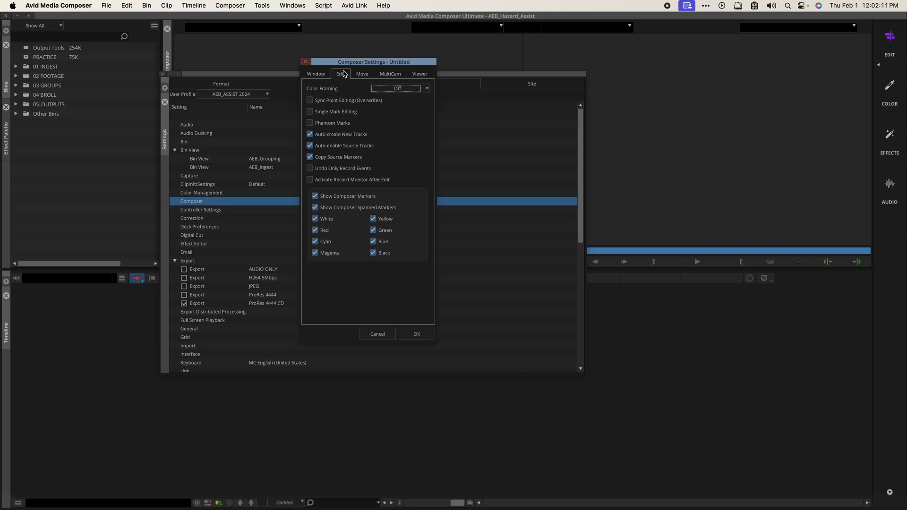
{"action": "left_click", "coordinate": [361, 74]}
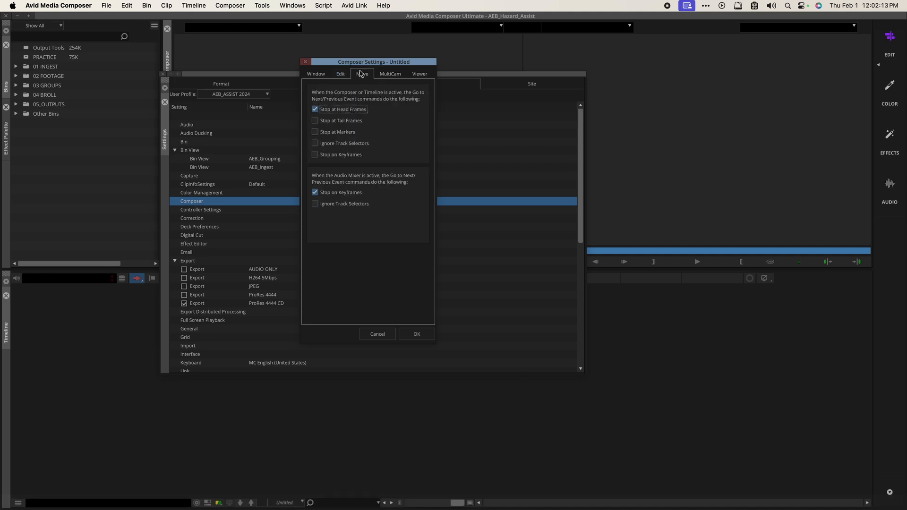
{"action": "left_click", "coordinate": [384, 76]}
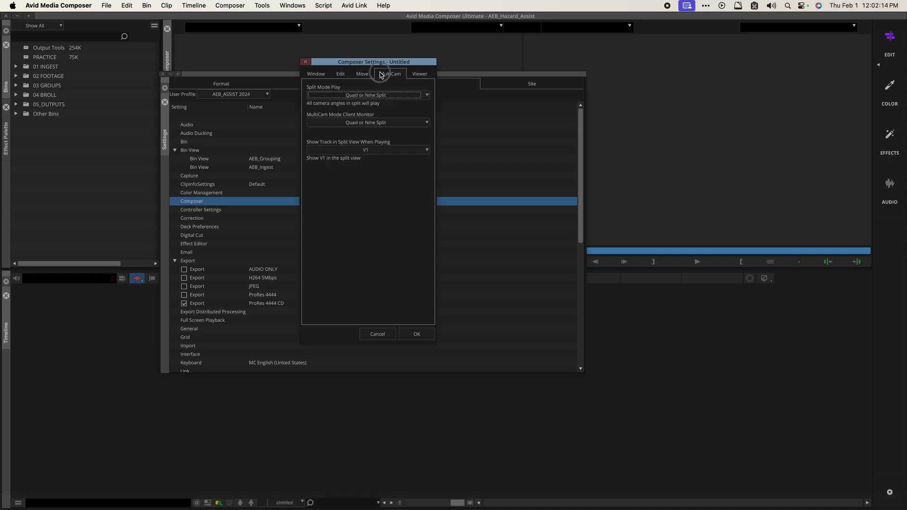
{"action": "left_click", "coordinate": [418, 75]}
{"action": "left_click", "coordinate": [339, 77]}
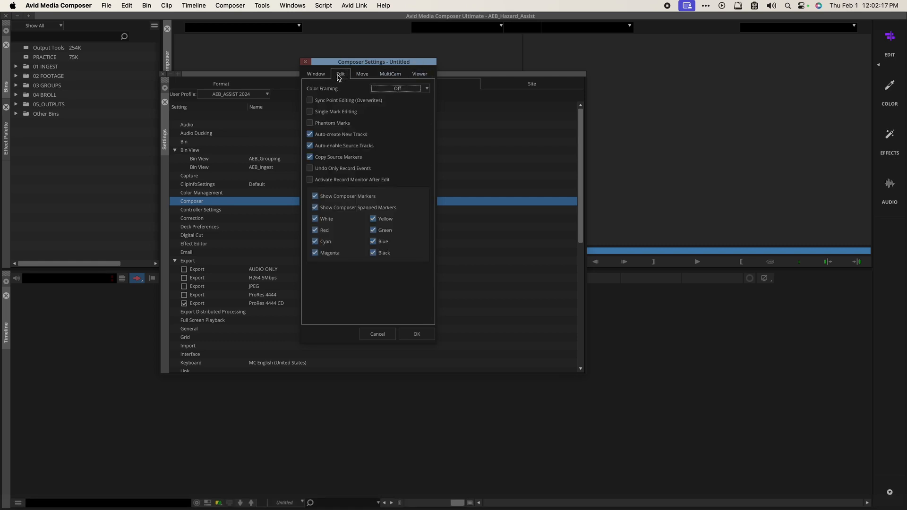
{"action": "left_click", "coordinate": [359, 76]}
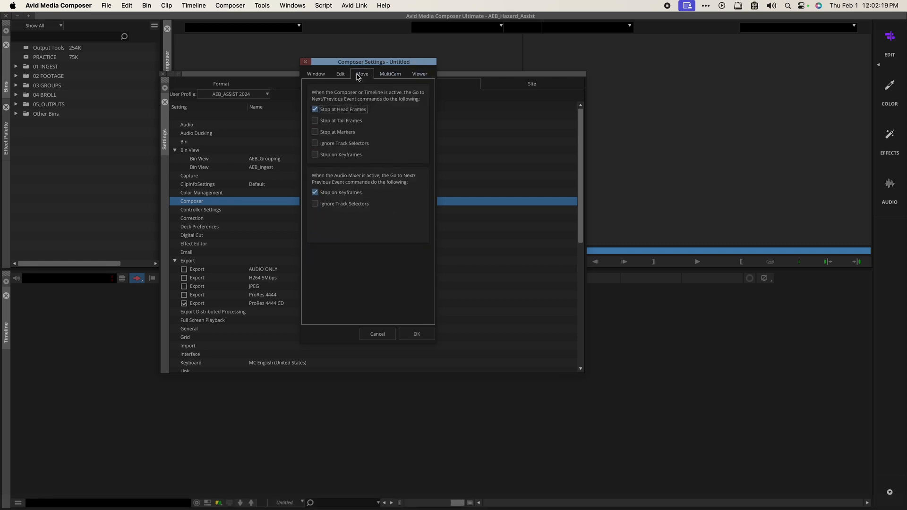
{"action": "left_click", "coordinate": [345, 77]}
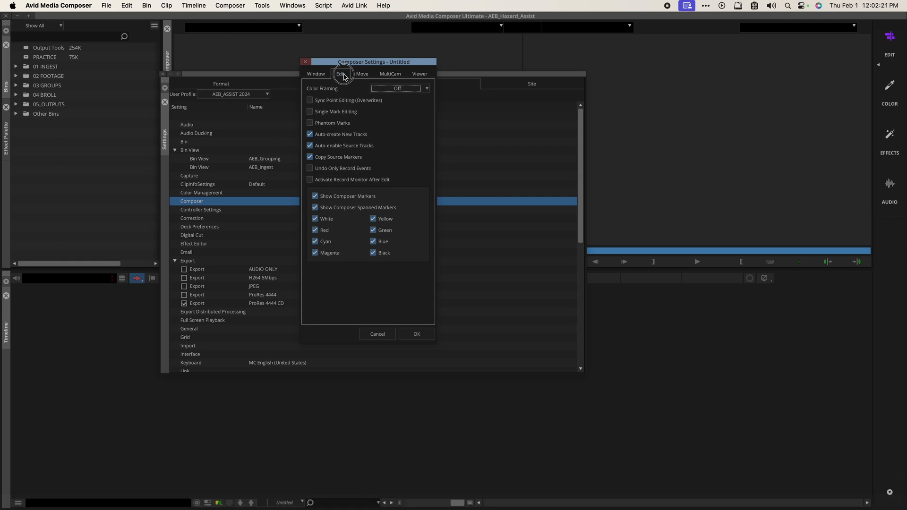
{"action": "left_click", "coordinate": [316, 75]}
{"action": "left_click", "coordinate": [376, 334]}
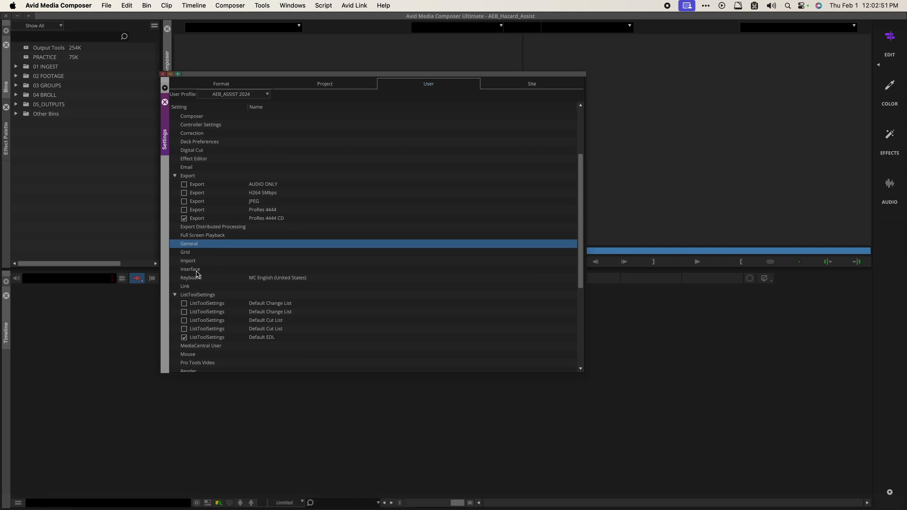
Step: In Interface settings, preview grey, purple and blue highlights, then apply light grey and close
{"action": "double_click", "coordinate": [196, 271]}
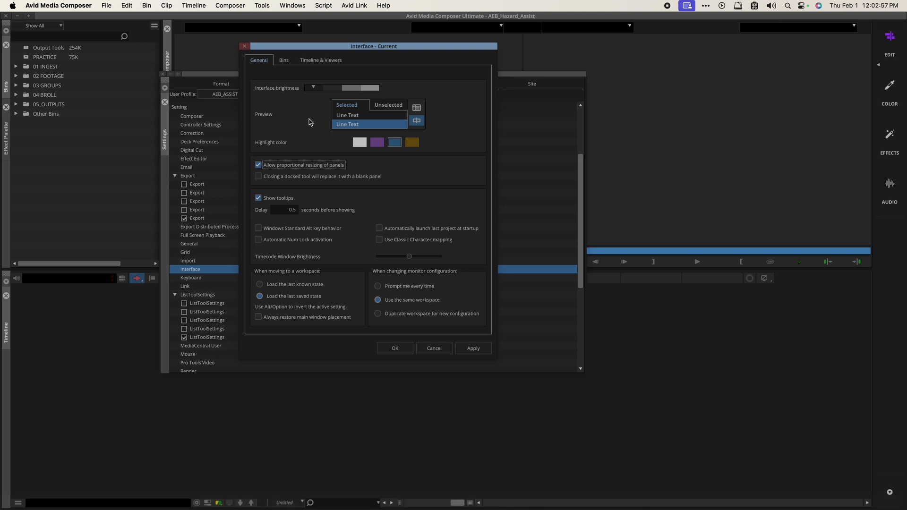
{"action": "left_click", "coordinate": [362, 144]}
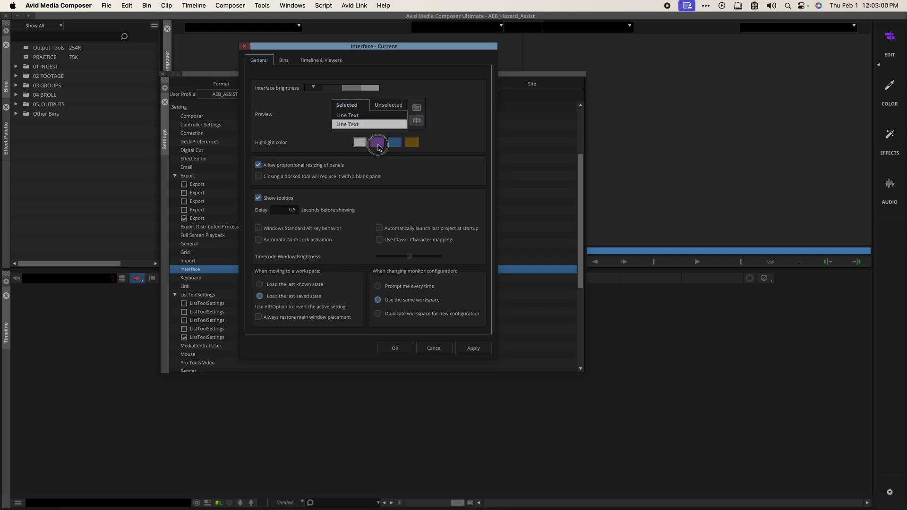
{"action": "left_click", "coordinate": [378, 145]}
{"action": "left_click", "coordinate": [390, 144]}
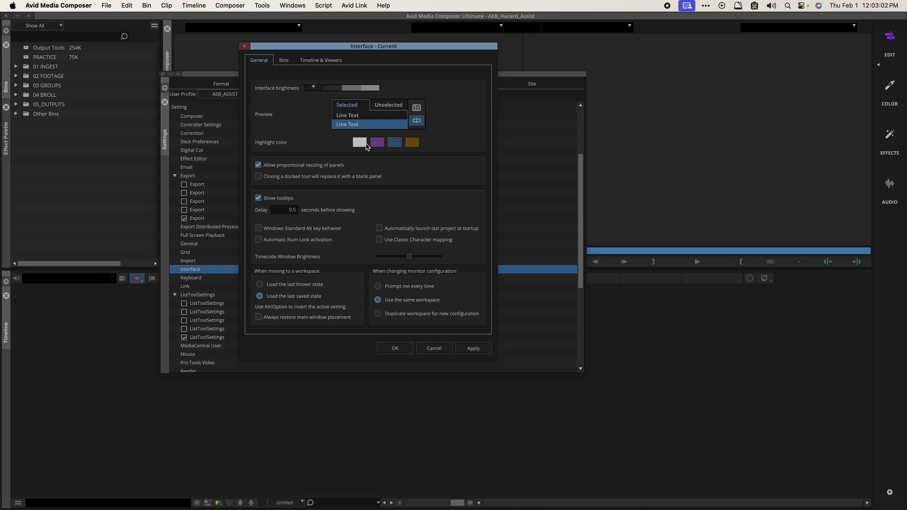
{"action": "left_click", "coordinate": [360, 142]}
{"action": "left_click", "coordinate": [475, 348]}
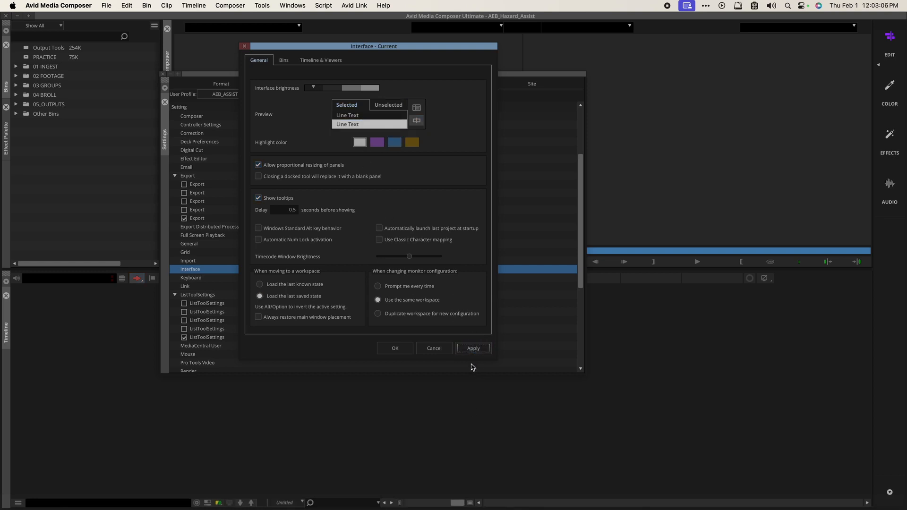
{"action": "left_click", "coordinate": [395, 348]}
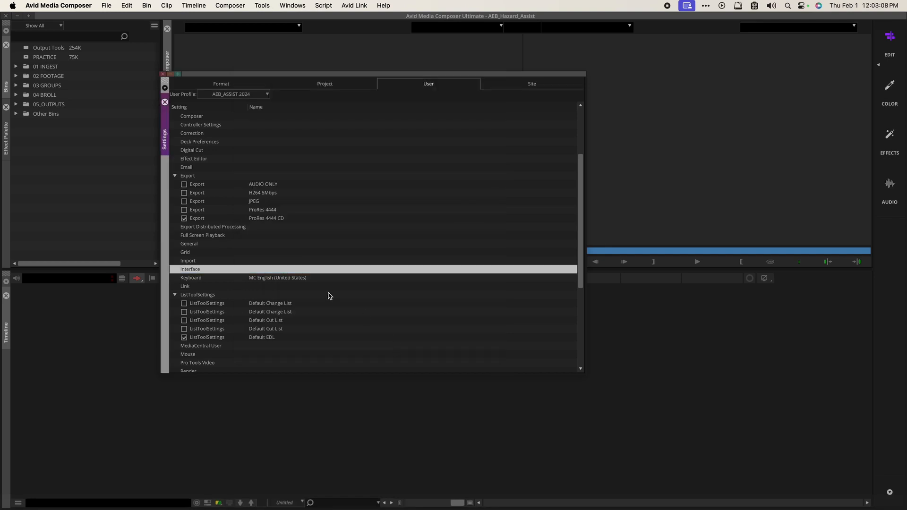
Step: Reopen Interface settings, switch the highlight colour to blue, apply, and reopen the settings
{"action": "double_click", "coordinate": [185, 269]}
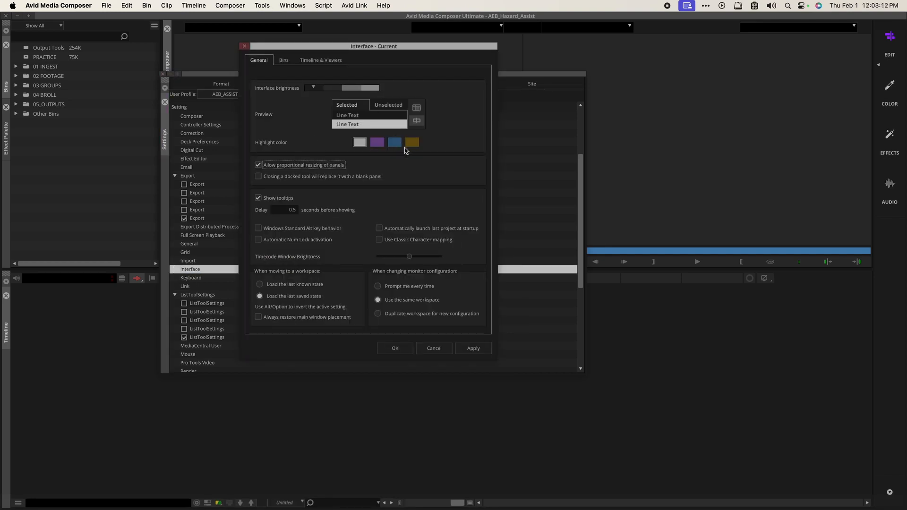
{"action": "left_click", "coordinate": [410, 146]}
{"action": "left_click", "coordinate": [397, 144]}
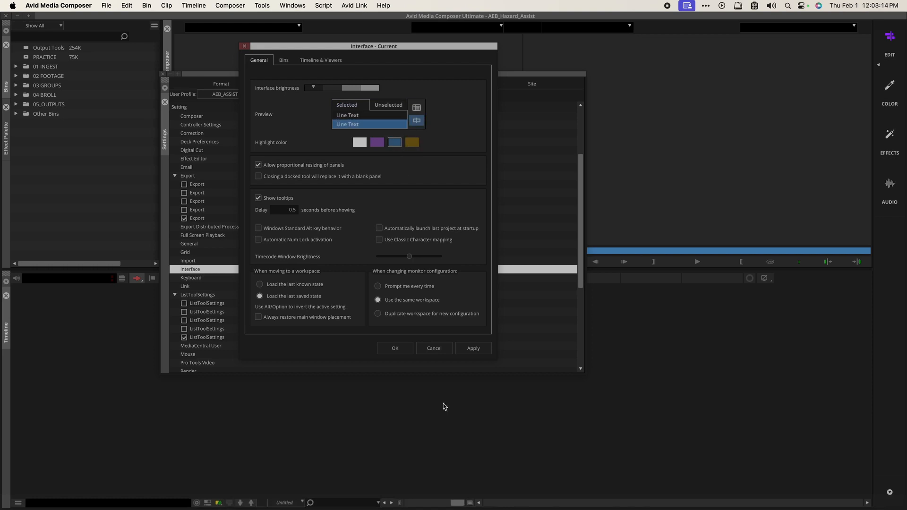
{"action": "left_click", "coordinate": [471, 348]}
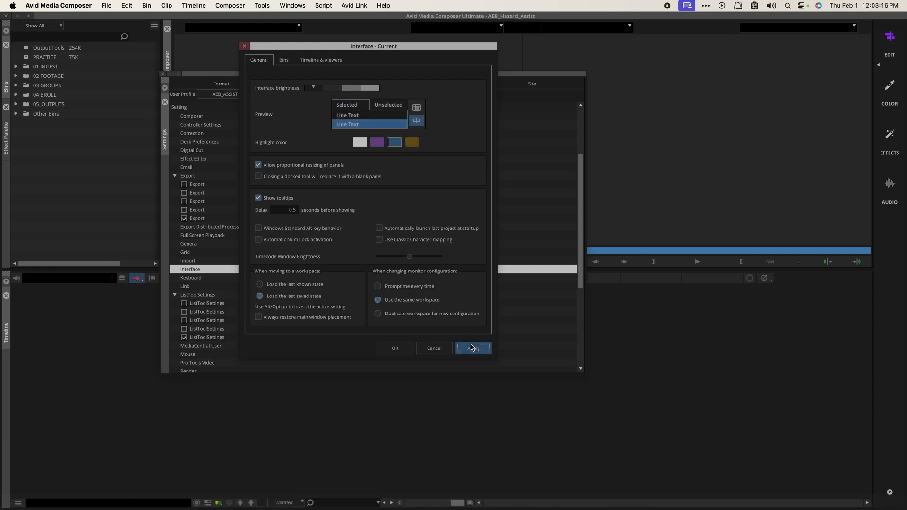
{"action": "left_click", "coordinate": [397, 349]}
{"action": "double_click", "coordinate": [211, 272]}
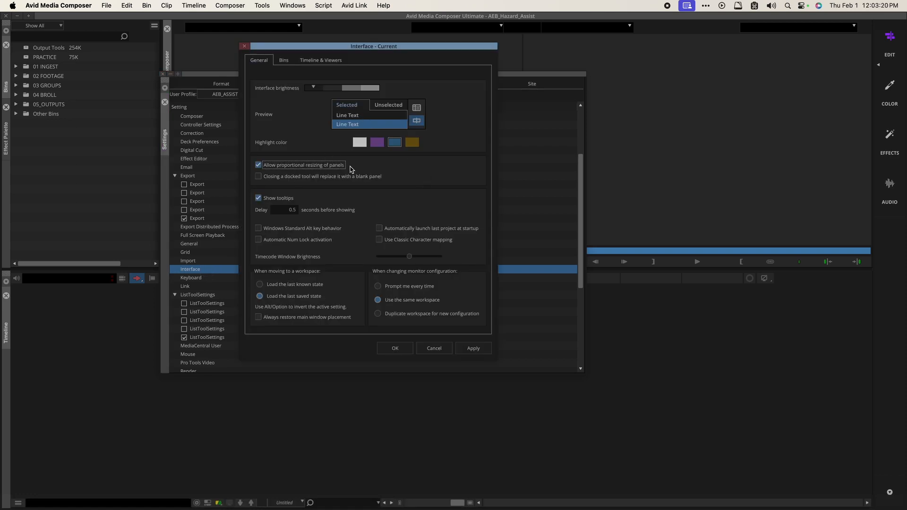
Step: Raise and apply a brighter interface, then apply the darkest brightness level and view the Bins tab
{"action": "left_click", "coordinate": [370, 88]}
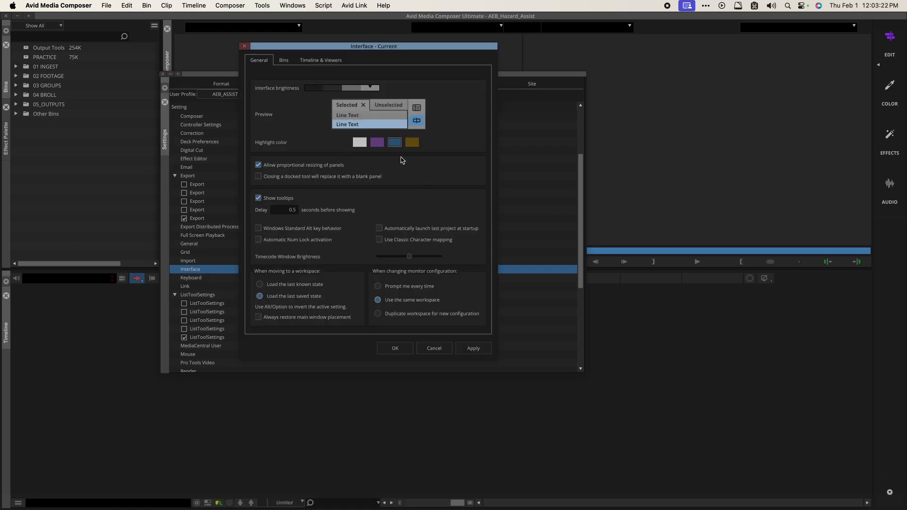
{"action": "left_click", "coordinate": [474, 350]}
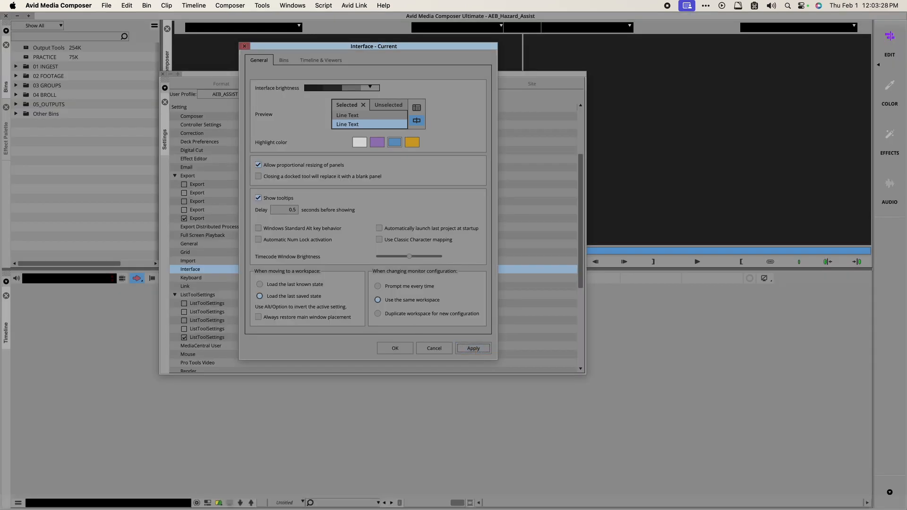
{"action": "left_click", "coordinate": [314, 88]}
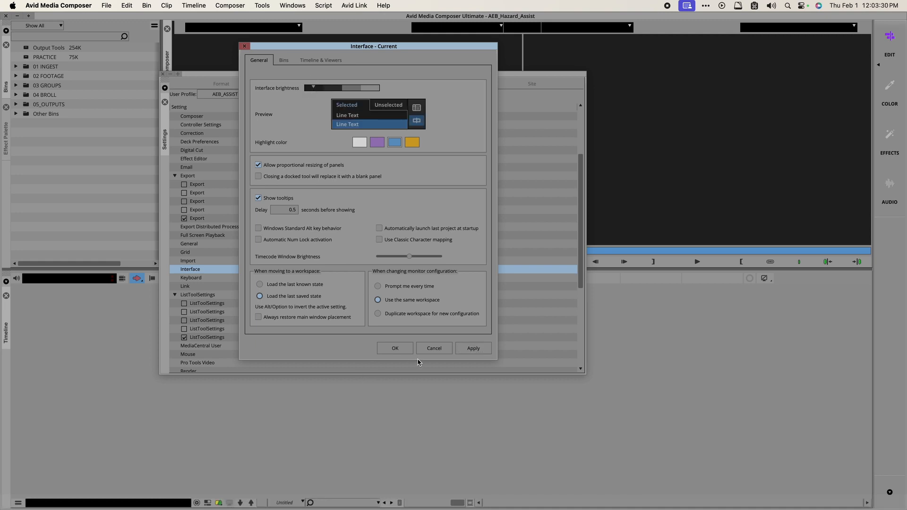
{"action": "left_click", "coordinate": [462, 350]}
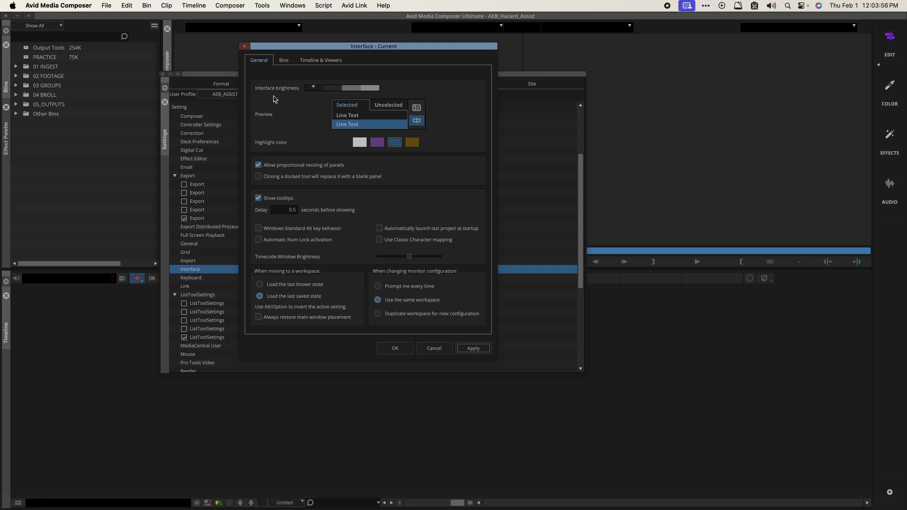
{"action": "left_click", "coordinate": [283, 60]}
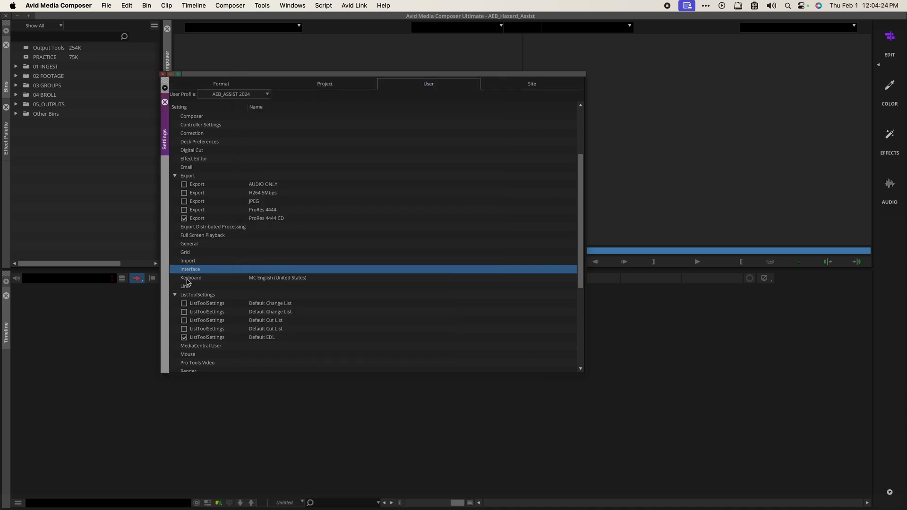
{"action": "scroll", "coordinate": [194, 280], "scroll_direction": "down", "scroll_amount": 1}
{"action": "double_click", "coordinate": [195, 287]}
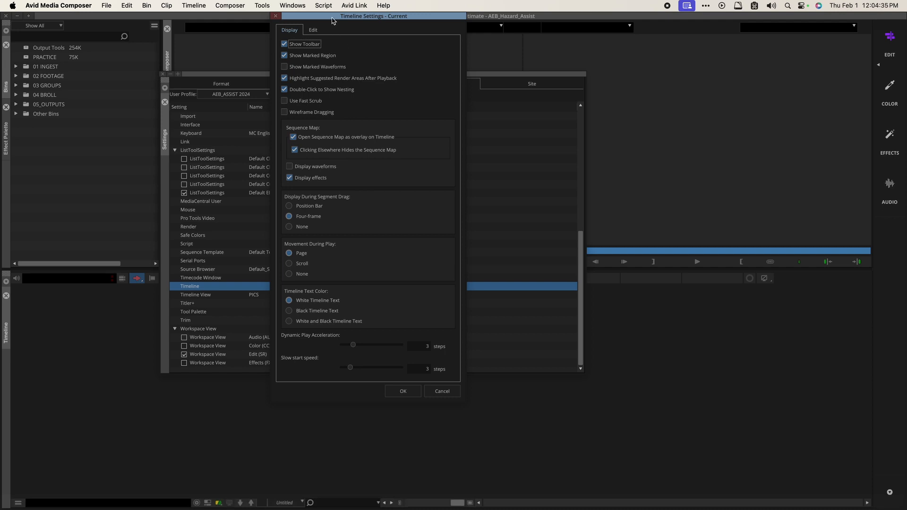
{"action": "left_click_drag", "start_coordinate": [331, 18], "coordinate": [320, 54]}
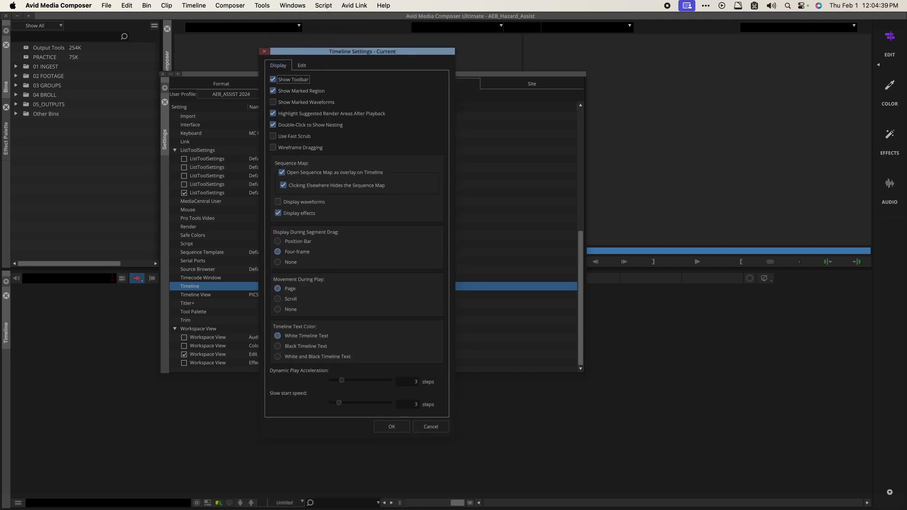
{"action": "left_click_drag", "start_coordinate": [320, 55], "coordinate": [319, 51]}
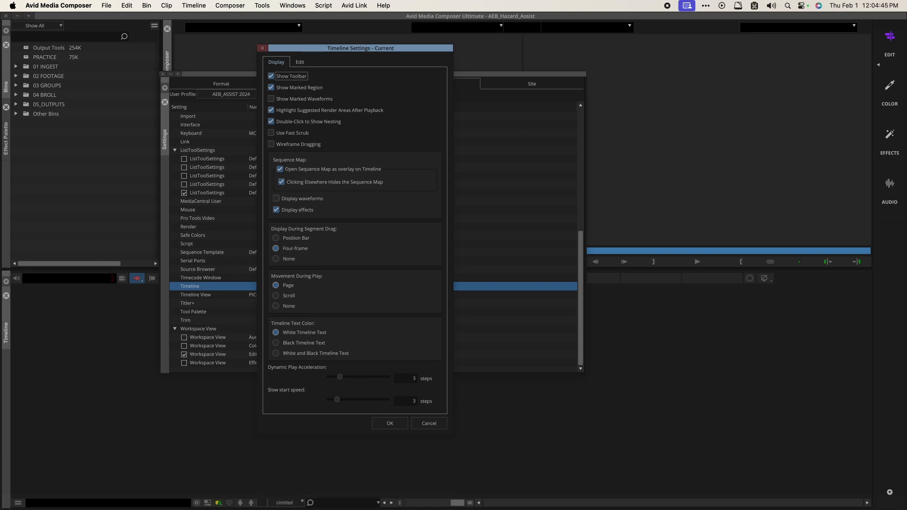
{"action": "left_click", "coordinate": [303, 62]}
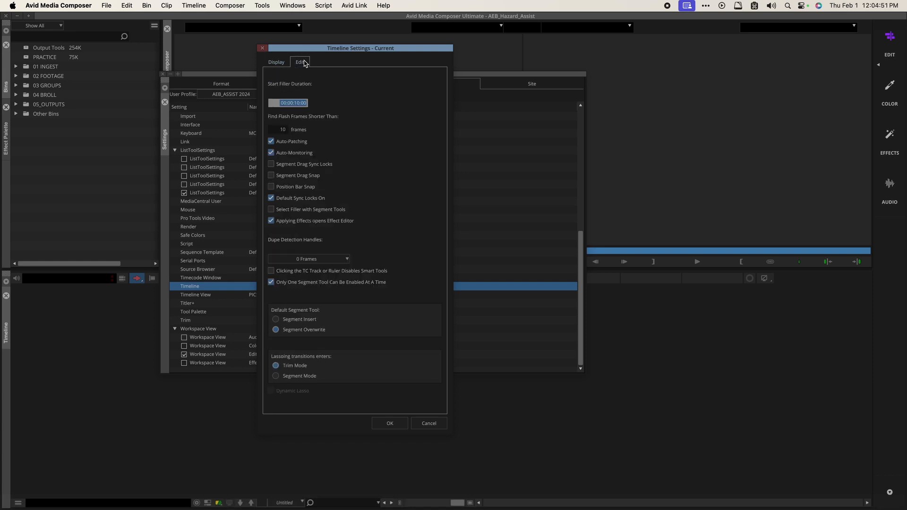
{"action": "left_click", "coordinate": [296, 103]}
{"action": "left_click", "coordinate": [294, 103]}
{"action": "left_click_drag", "start_coordinate": [279, 103], "coordinate": [331, 103]}
{"action": "left_click", "coordinate": [400, 424]}
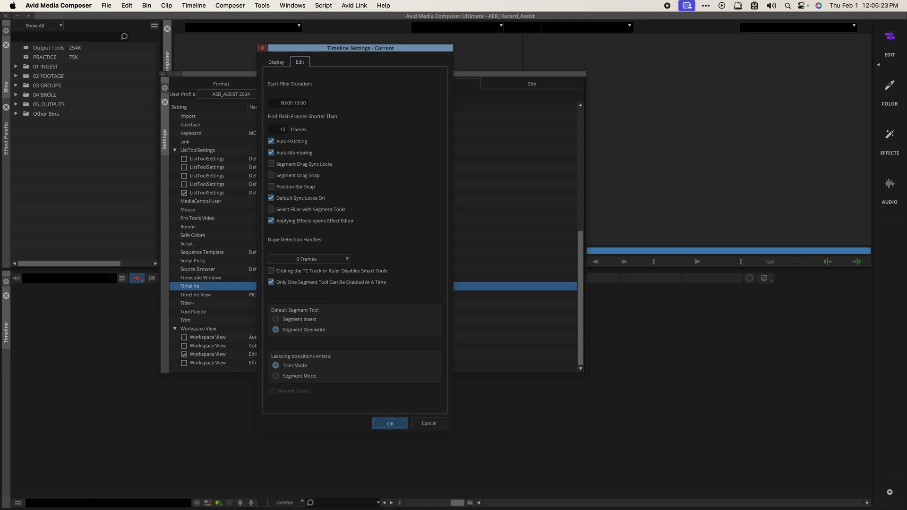
{"action": "left_click", "coordinate": [390, 423]}
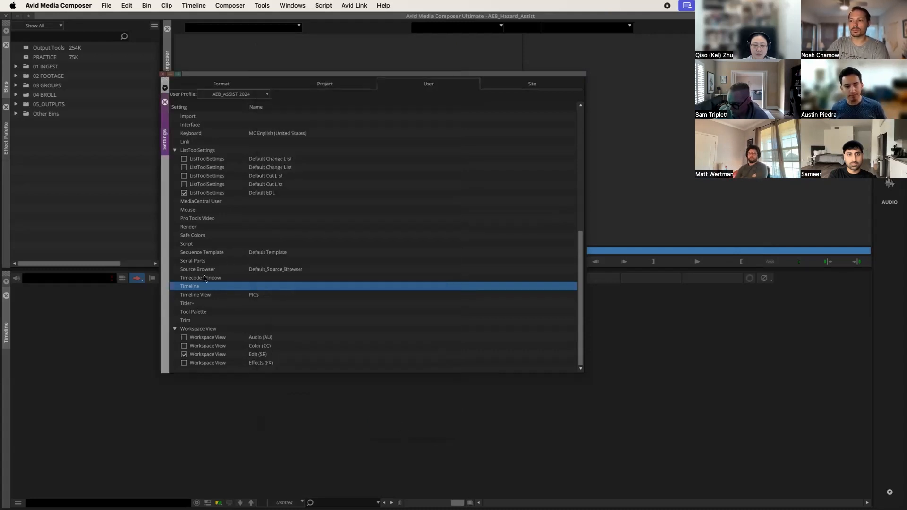
Step: Open the MC English (United States) keyboard layout from Keyboard settings, moving and reopening its window
{"action": "scroll", "coordinate": [208, 246], "scroll_direction": "up", "scroll_amount": 3}
{"action": "left_click", "coordinate": [212, 204]}
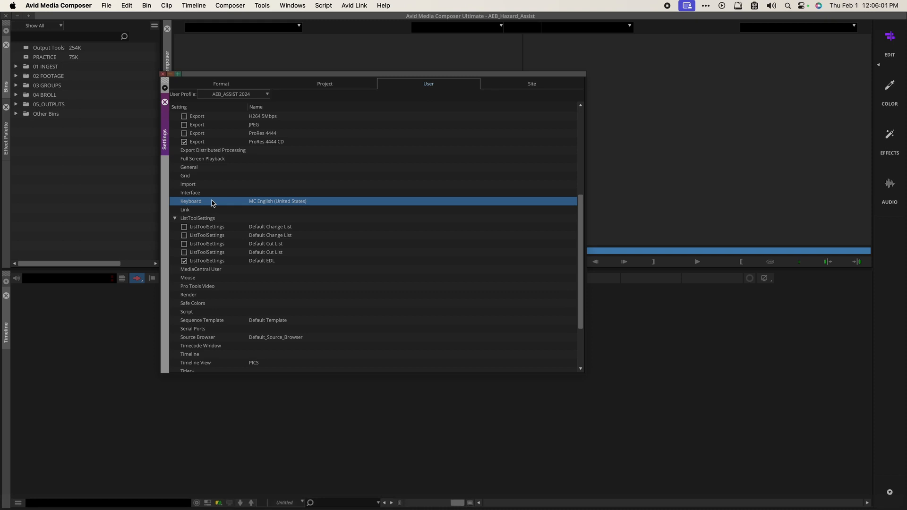
{"action": "double_click", "coordinate": [211, 204]}
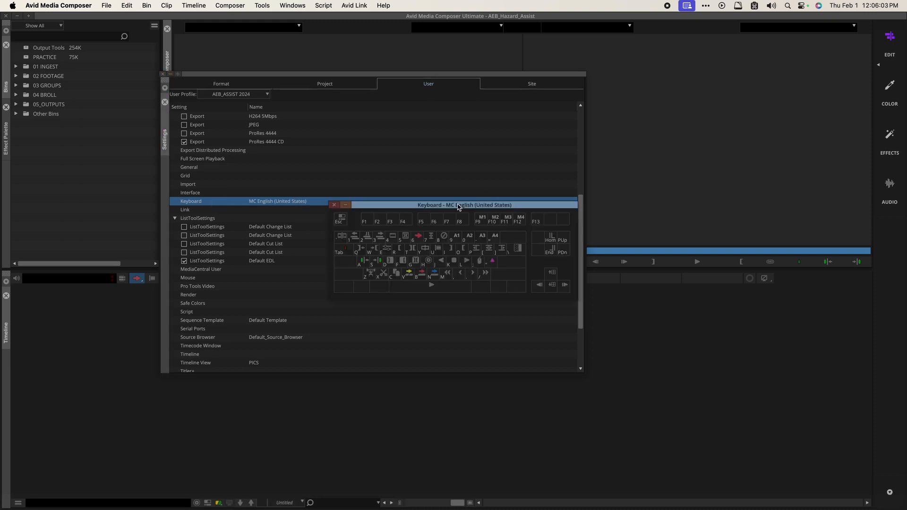
{"action": "left_click_drag", "start_coordinate": [458, 207], "coordinate": [353, 140]}
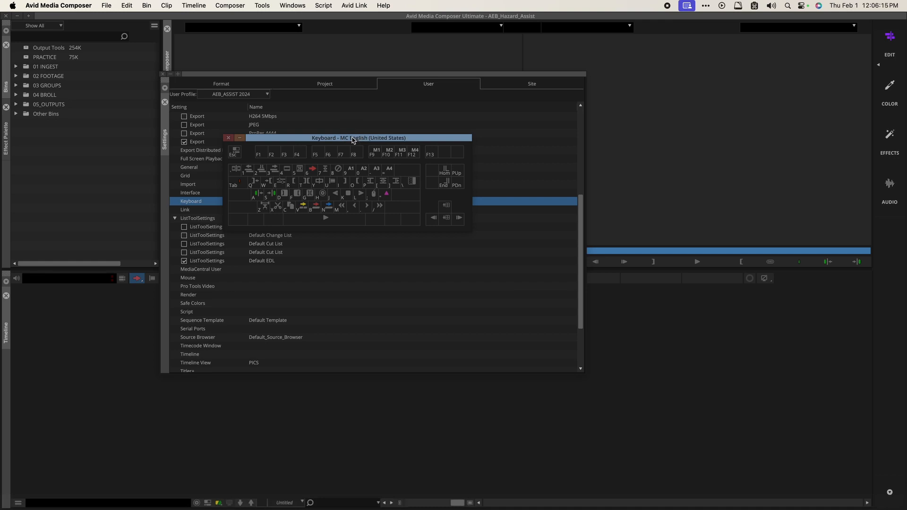
{"action": "left_click", "coordinate": [228, 137]}
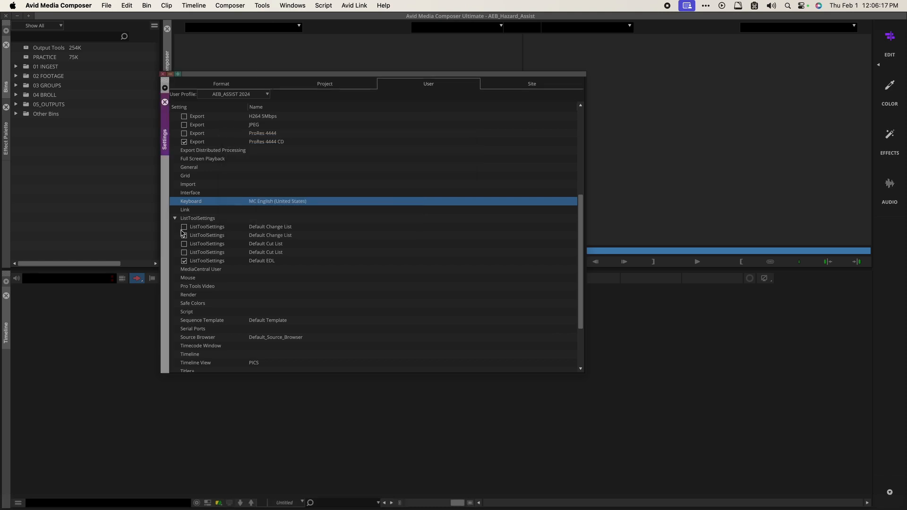
{"action": "double_click", "coordinate": [192, 202]}
{"action": "left_click", "coordinate": [262, 6]}
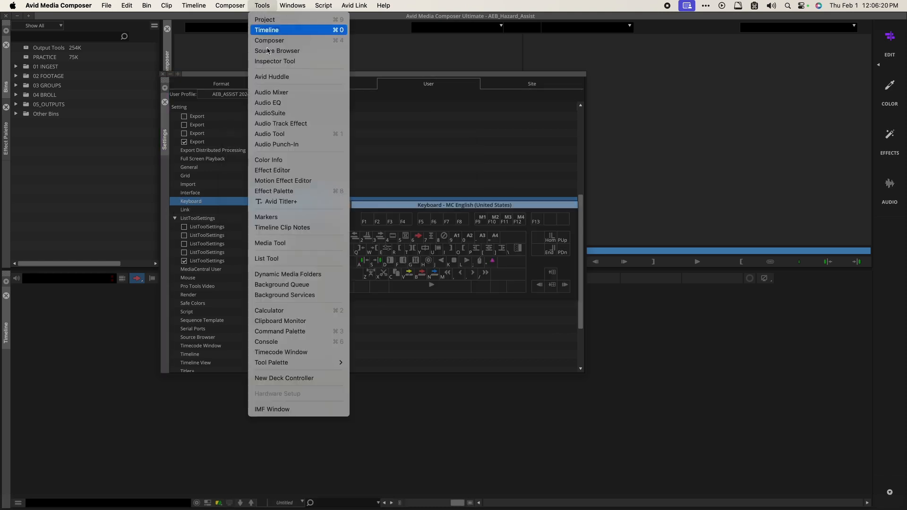
Step: Open the Command Palette at the top, browse Play, Edit and Effect commands, and search 'trim'
{"action": "left_click", "coordinate": [296, 332]}
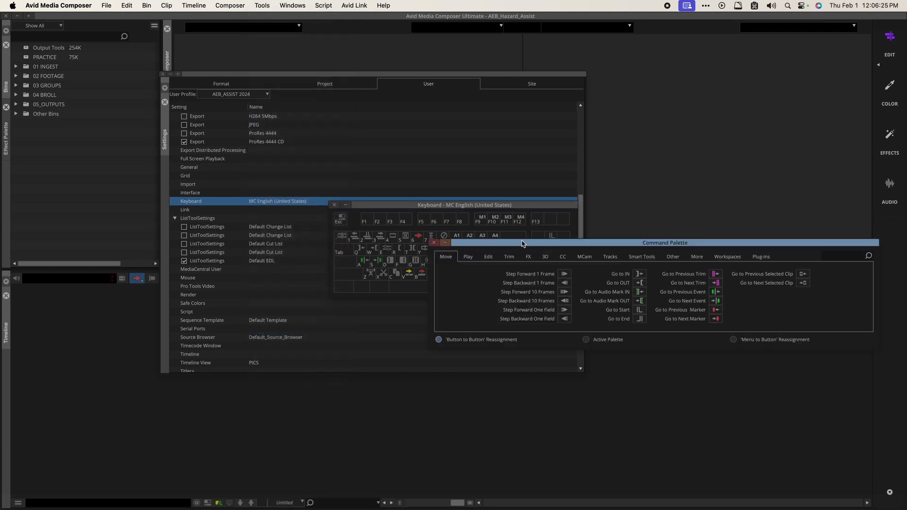
{"action": "left_click_drag", "start_coordinate": [521, 242], "coordinate": [355, 72]}
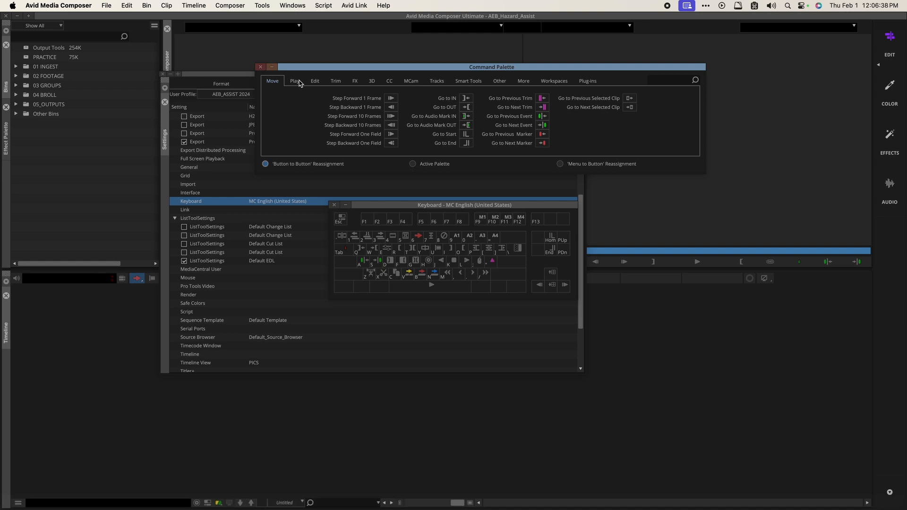
{"action": "left_click", "coordinate": [299, 84]}
{"action": "left_click", "coordinate": [315, 82]}
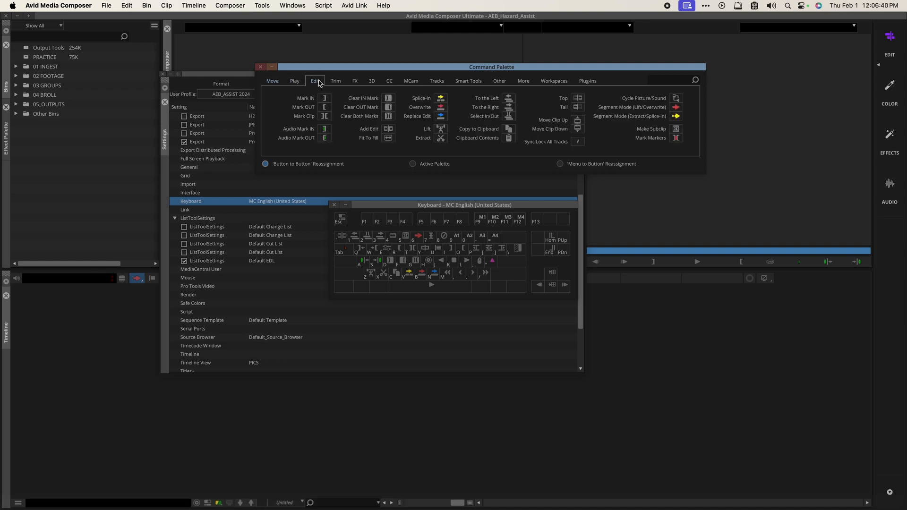
{"action": "left_click", "coordinate": [355, 81]}
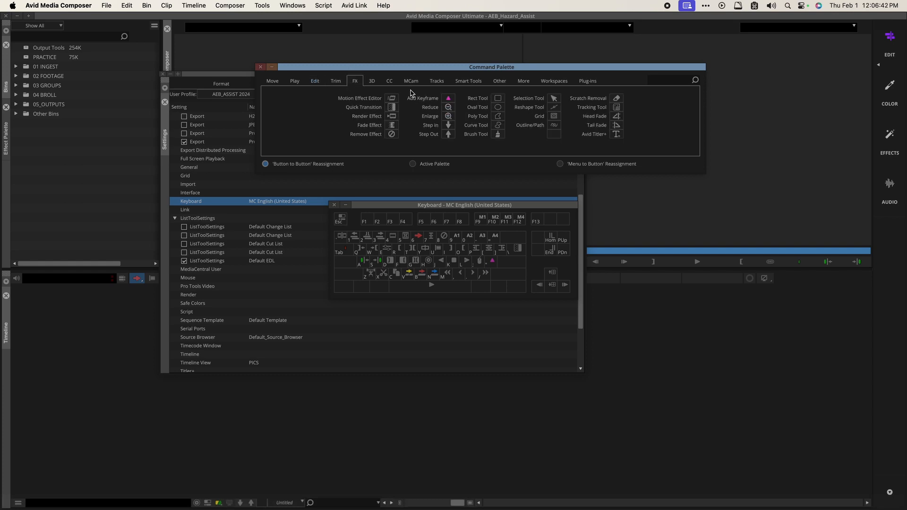
{"action": "left_click", "coordinate": [667, 79]}
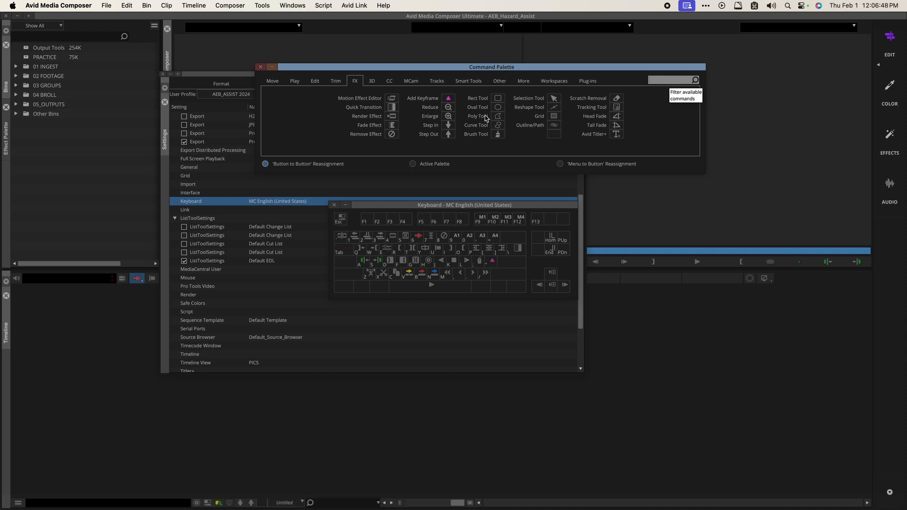
{"action": "type", "text": "trim"}
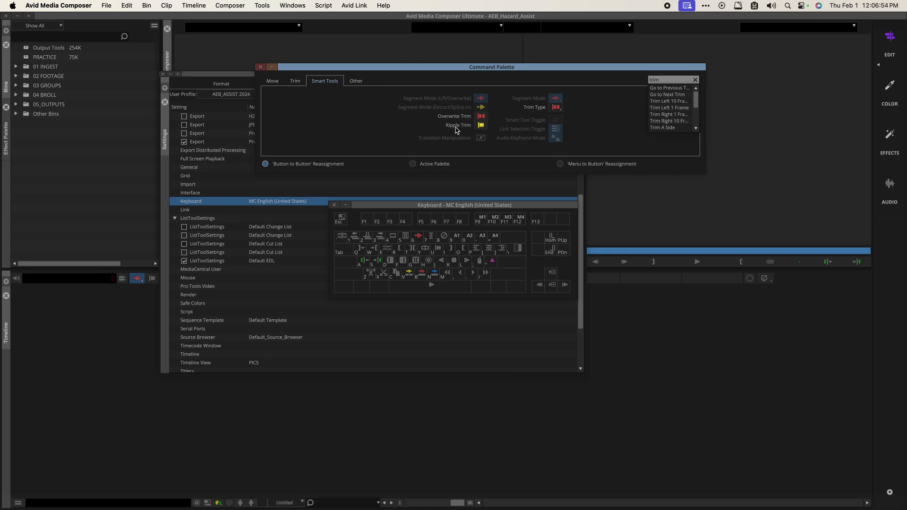
{"action": "left_click", "coordinate": [695, 79]}
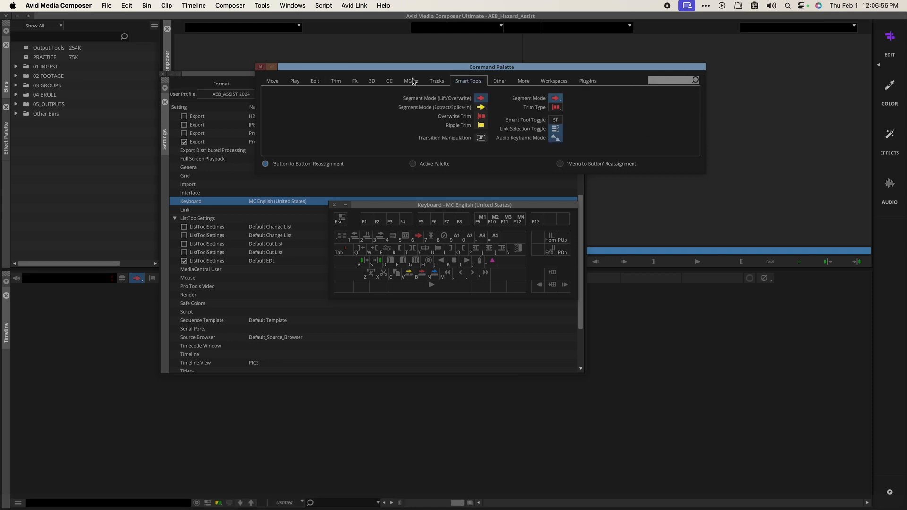
Step: Map Segment Mode (Extract/Splice-in) onto F2, then view the Tracks, MCam, shifted-key and Move layouts
{"action": "left_click_drag", "start_coordinate": [481, 107], "coordinate": [367, 219]}
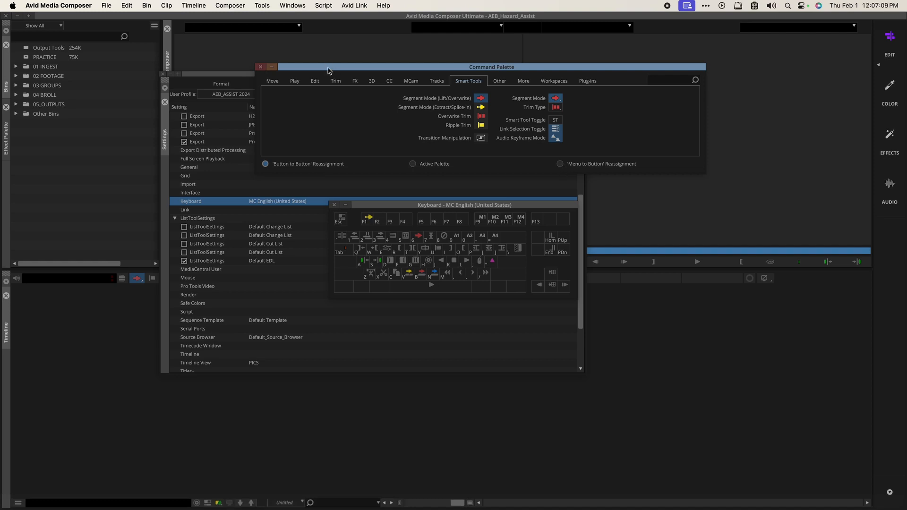
{"action": "left_click_drag", "start_coordinate": [330, 67], "coordinate": [355, 68]}
{"action": "left_click", "coordinate": [467, 84]}
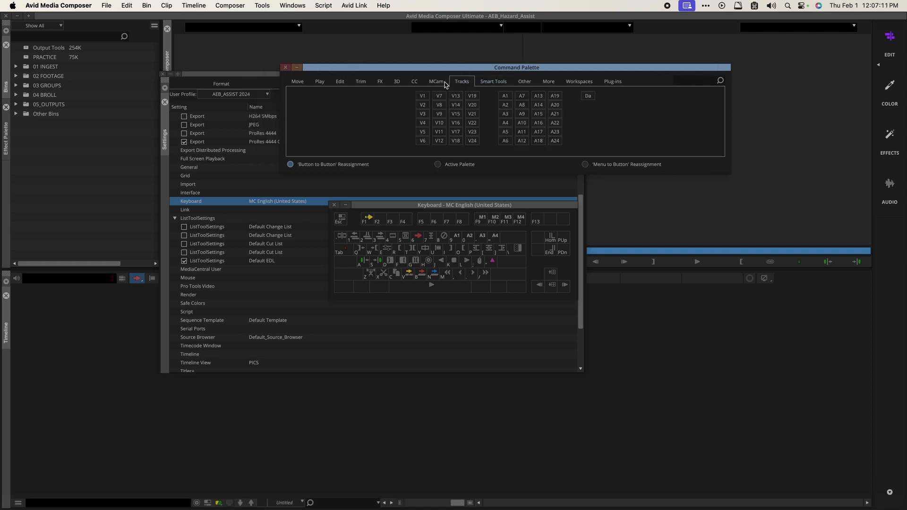
{"action": "left_click", "coordinate": [442, 84]}
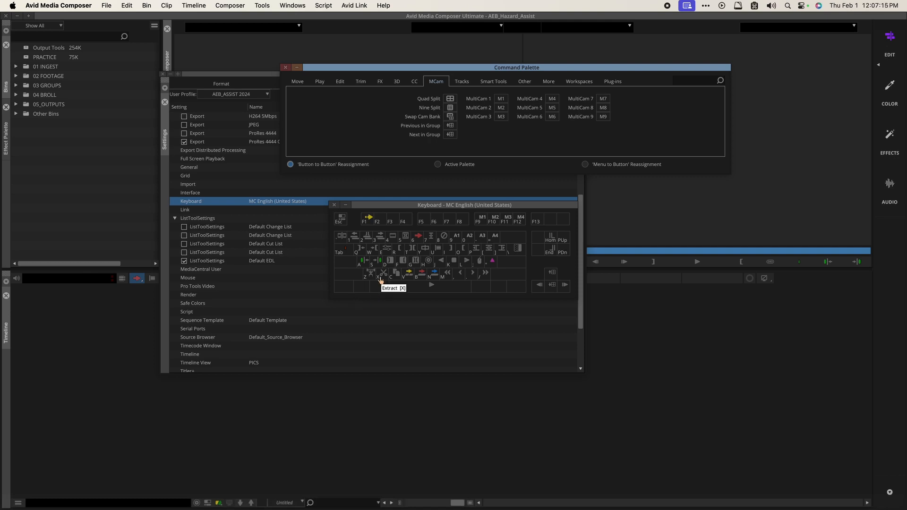
{"action": "key", "text": "shift"}
{"action": "left_click", "coordinate": [298, 83]}
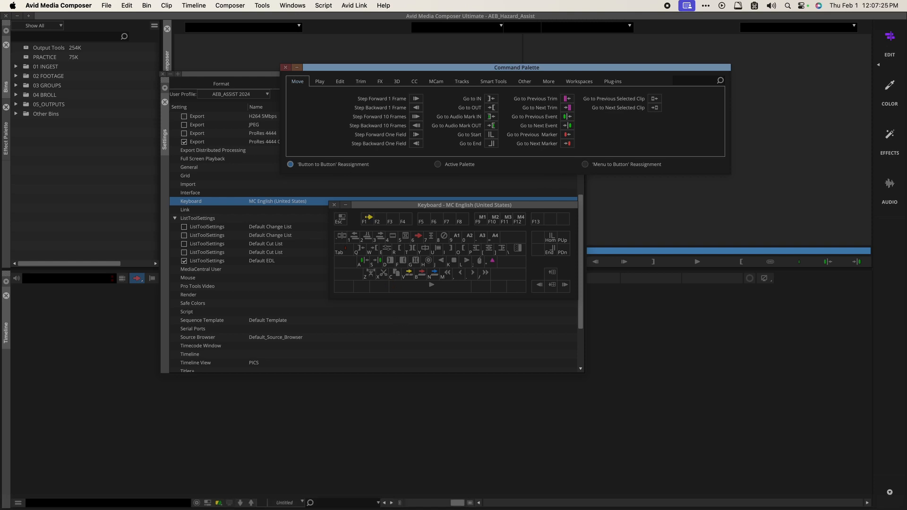
Step: Use Menu to Button Reassignment to put File › Output › Export to File on Shift+X
{"action": "left_click", "coordinate": [587, 166]}
{"action": "key", "text": "shift"}
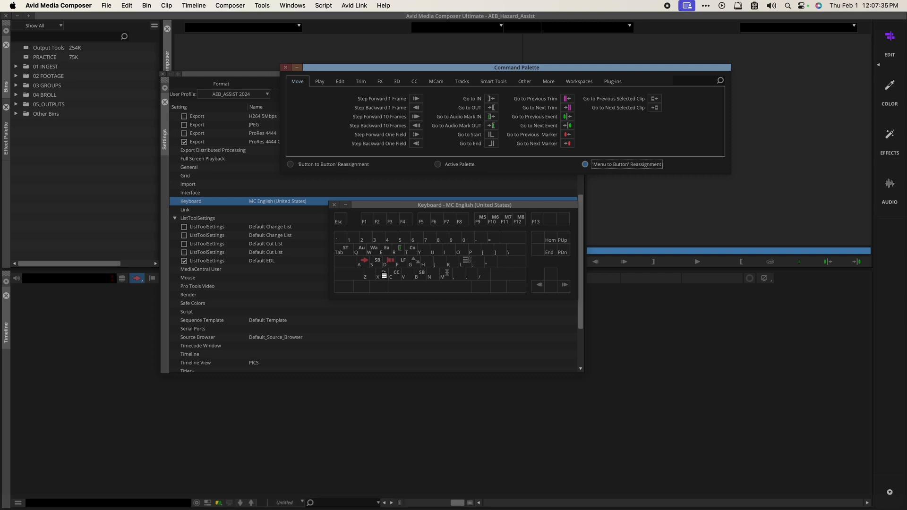
{"action": "left_click", "coordinate": [384, 274]}
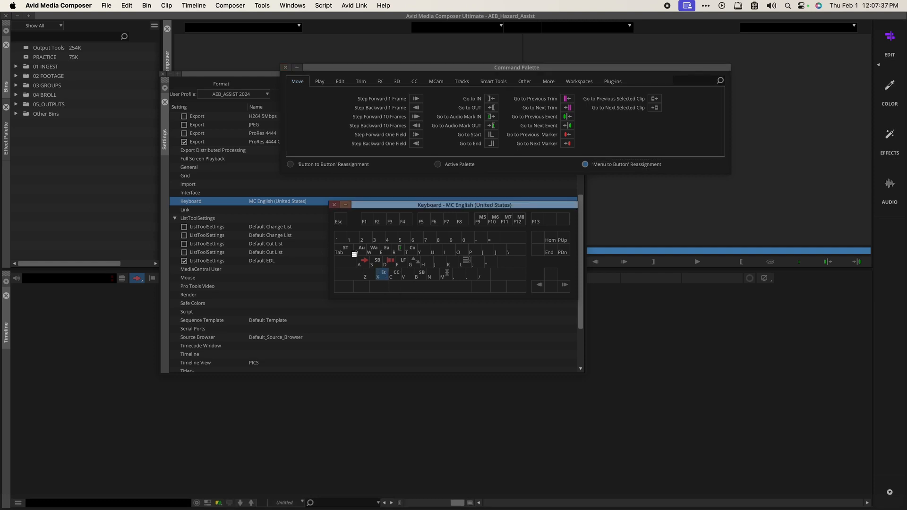
{"action": "left_click", "coordinate": [105, 5]}
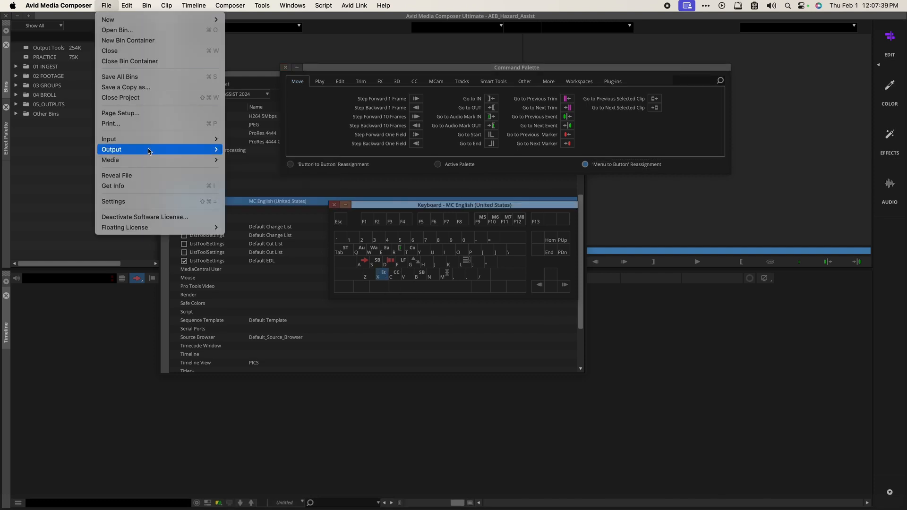
{"action": "mouse_move", "coordinate": [149, 143]}
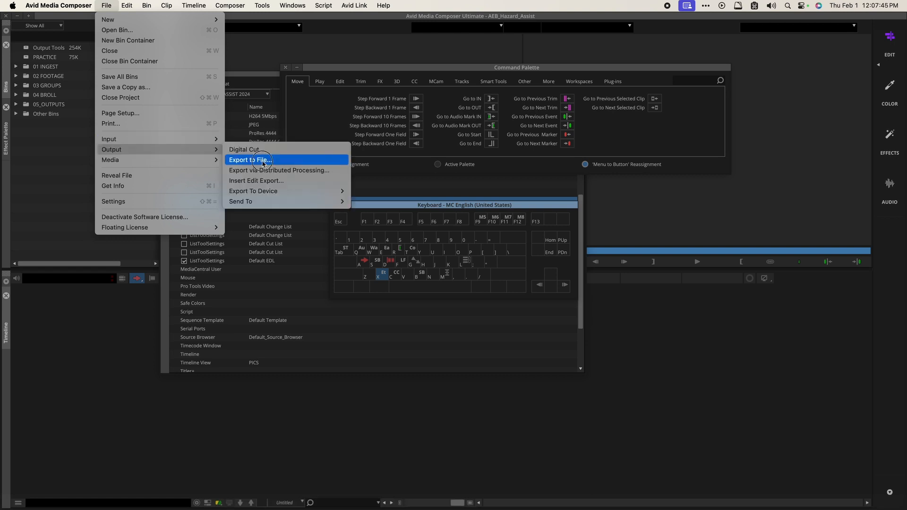
{"action": "left_click", "coordinate": [255, 160]}
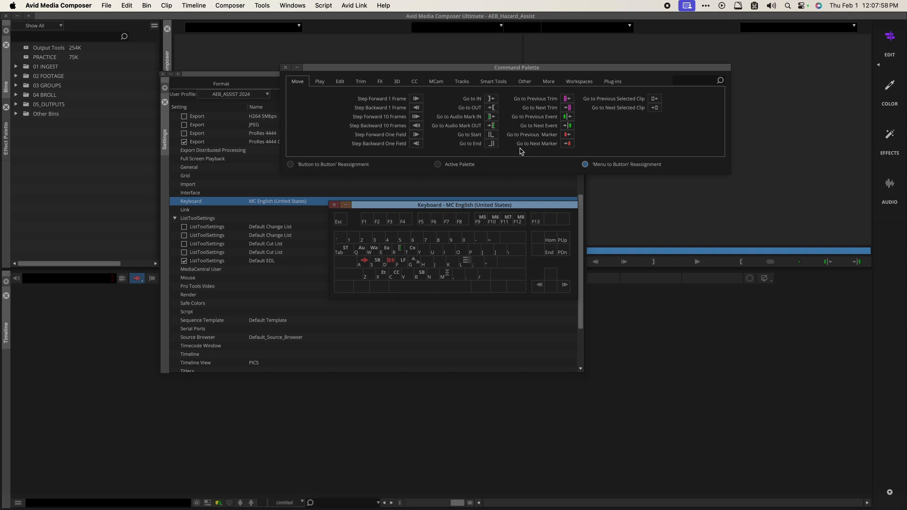
{"action": "key", "text": "shift"}
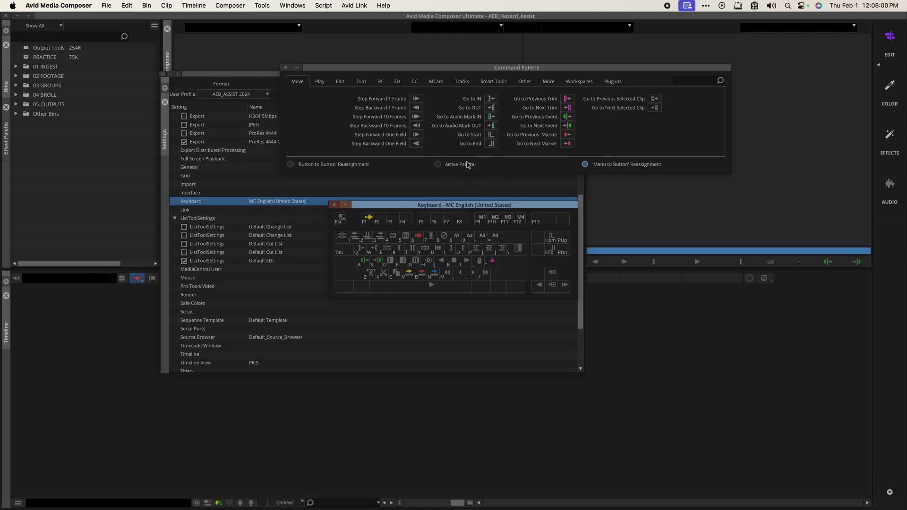
Step: Return to Active Palette mode, glance at the Play and Edit groups, and close the Command Palette
{"action": "left_click", "coordinate": [466, 166]}
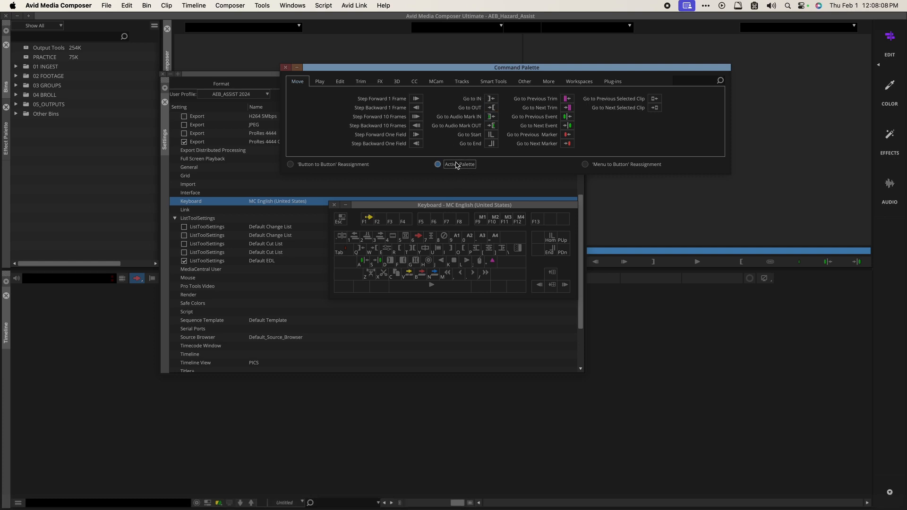
{"action": "left_click", "coordinate": [324, 82]}
{"action": "left_click", "coordinate": [346, 84]}
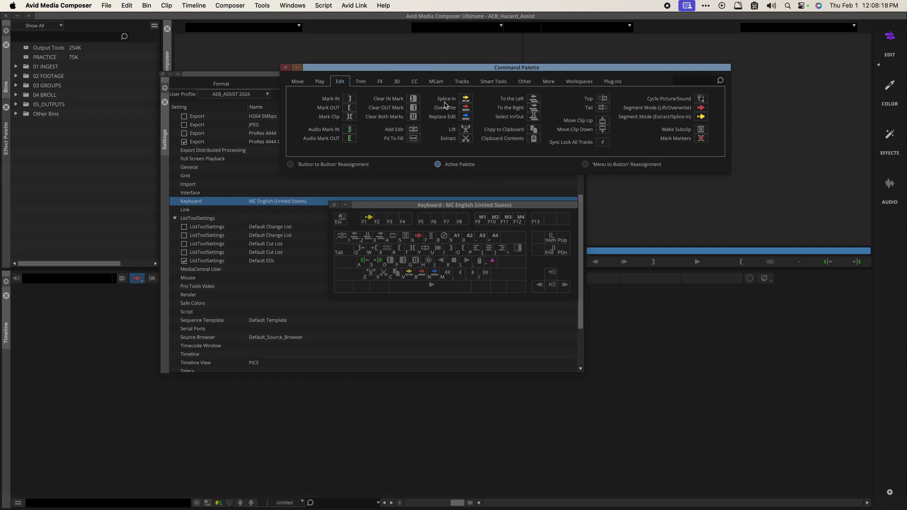
{"action": "left_click", "coordinate": [286, 67]}
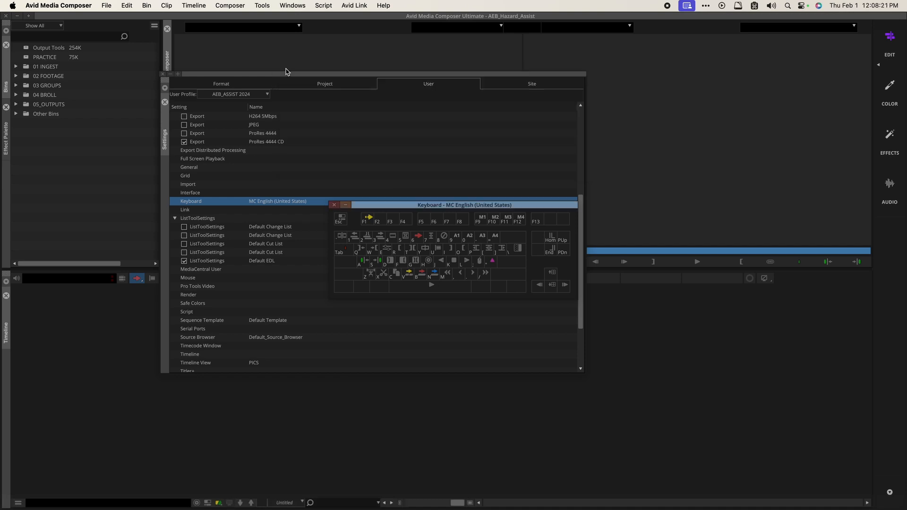
Step: Close the keyboard map and duplicate the Keyboard setting
{"action": "left_click", "coordinate": [334, 204]}
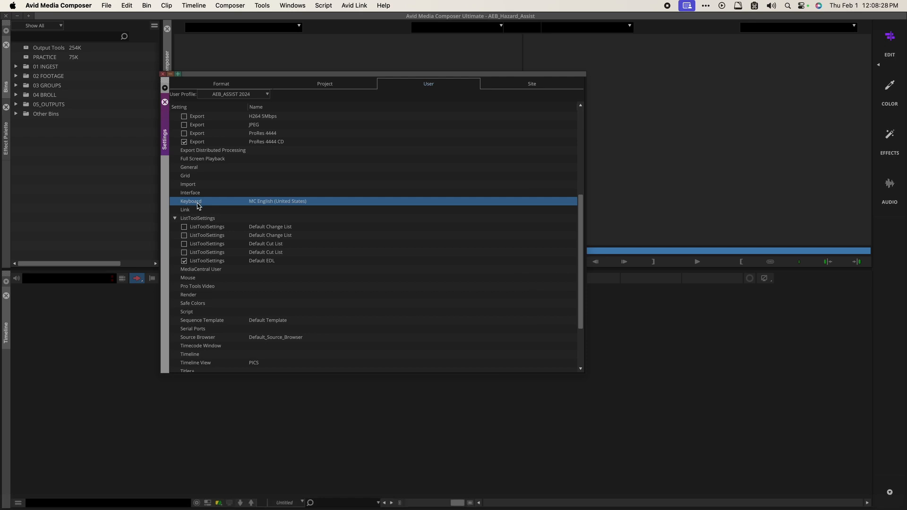
{"action": "right_click", "coordinate": [198, 203]}
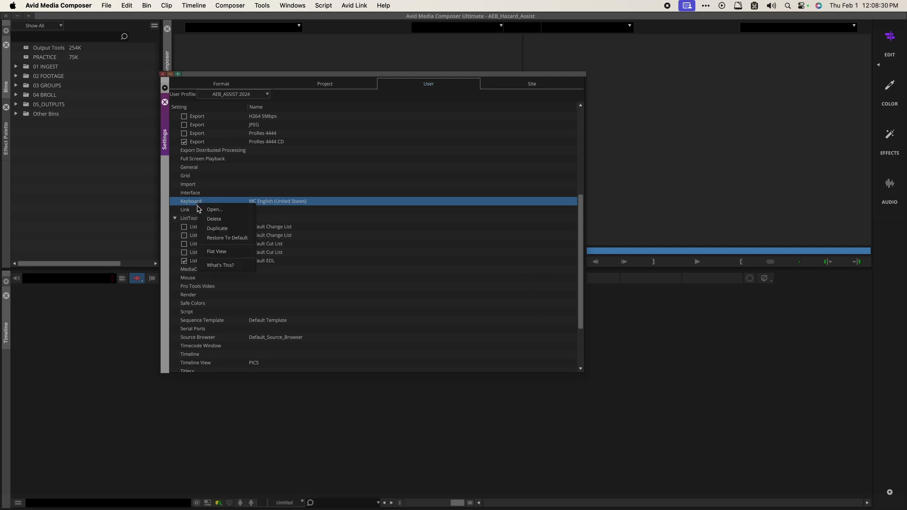
{"action": "left_click", "coordinate": [221, 230]}
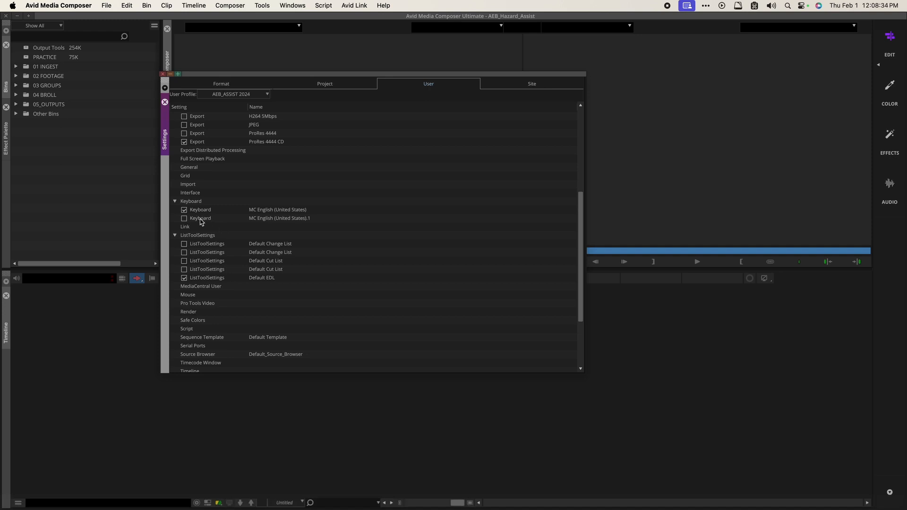
Step: Rename the duplicated Keyboard setting to 'grouping' and close the Settings window
{"action": "left_click", "coordinate": [259, 220]}
{"action": "left_click", "coordinate": [298, 221]}
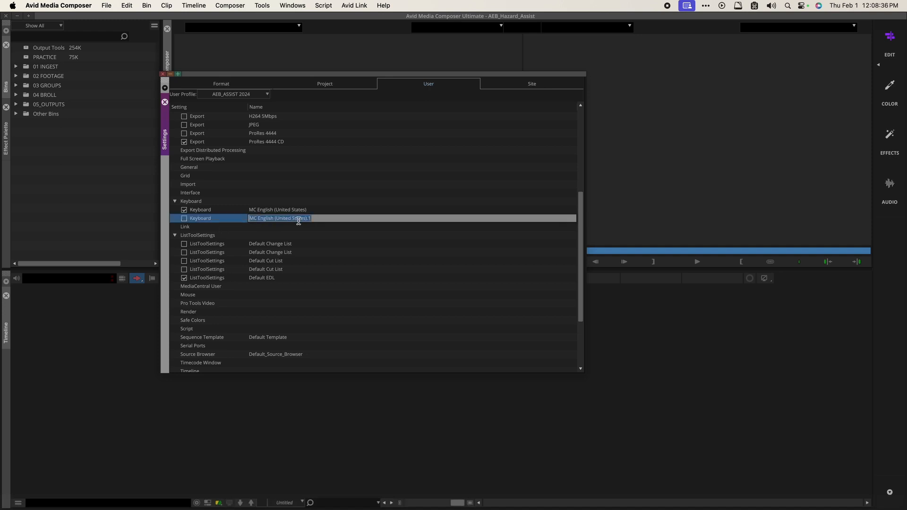
{"action": "type", "text": "grouping"}
{"action": "key", "text": "Return"}
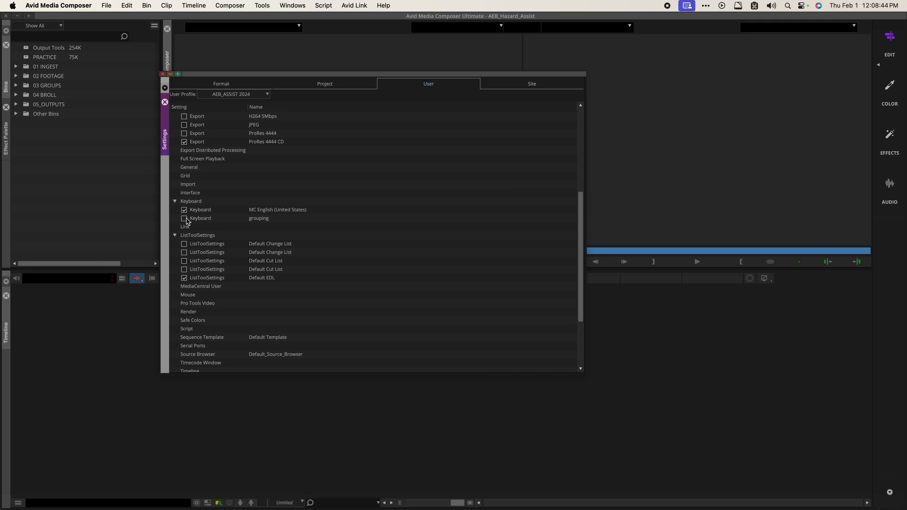
{"action": "scroll", "coordinate": [187, 222], "scroll_direction": "up", "scroll_amount": 6}
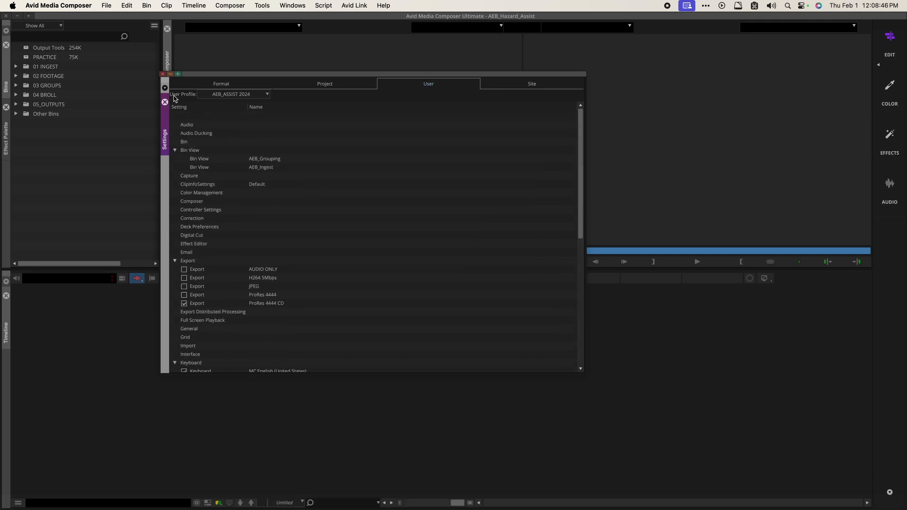
{"action": "left_click", "coordinate": [162, 73]}
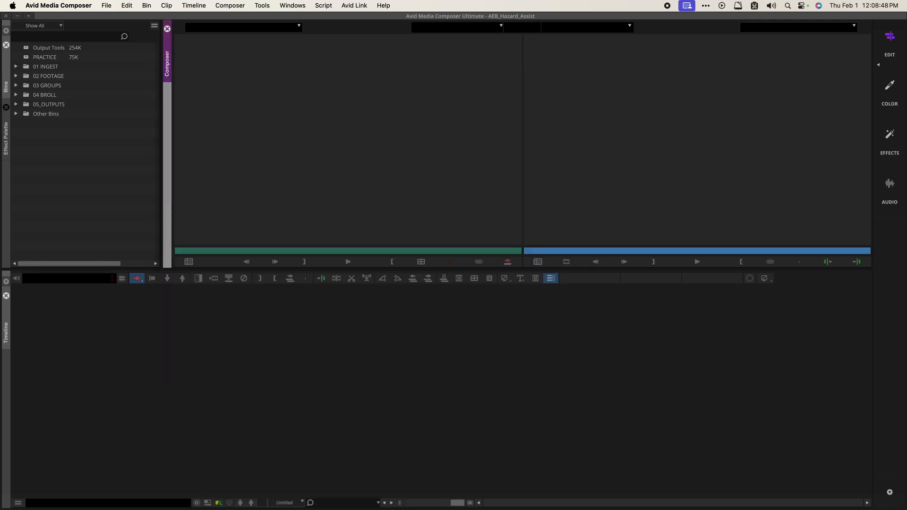
Step: Close the Effect Palette panel in the left dock, leaving the Bins panel
{"action": "left_click", "coordinate": [336, 185]}
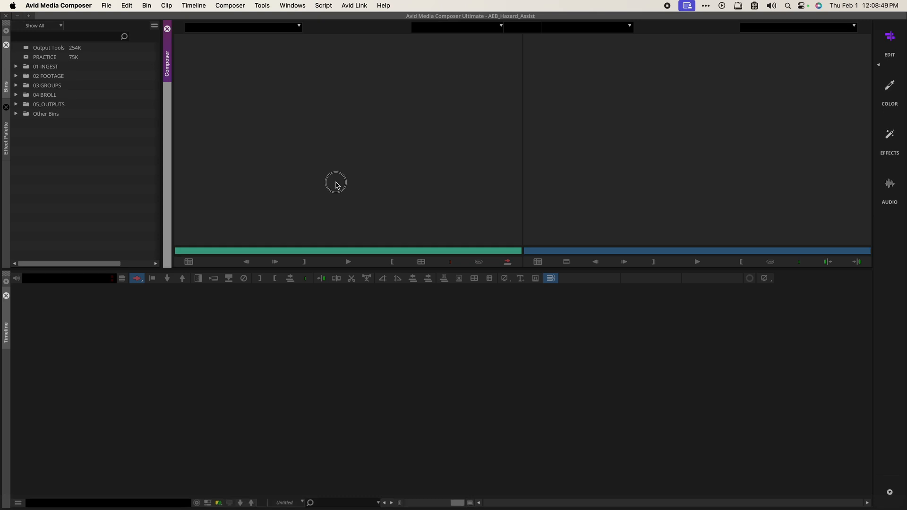
{"action": "left_click", "coordinate": [81, 169]}
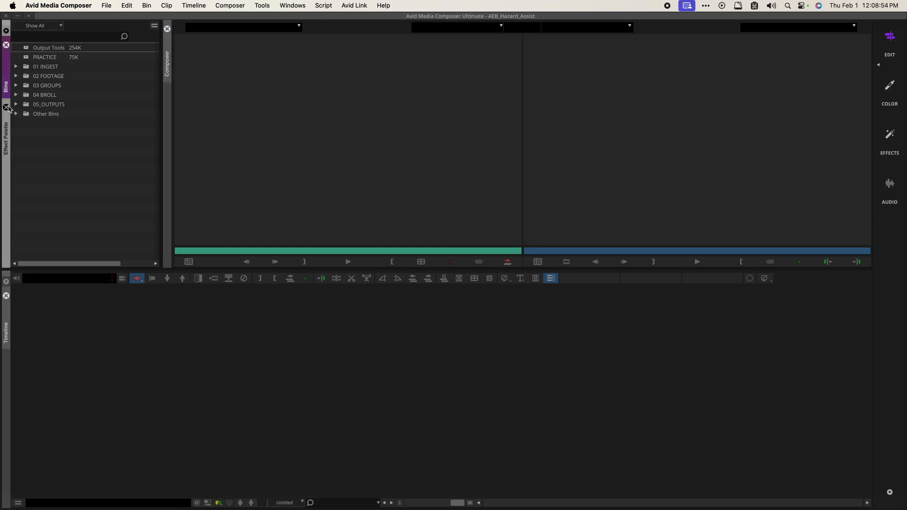
{"action": "left_click", "coordinate": [8, 108]}
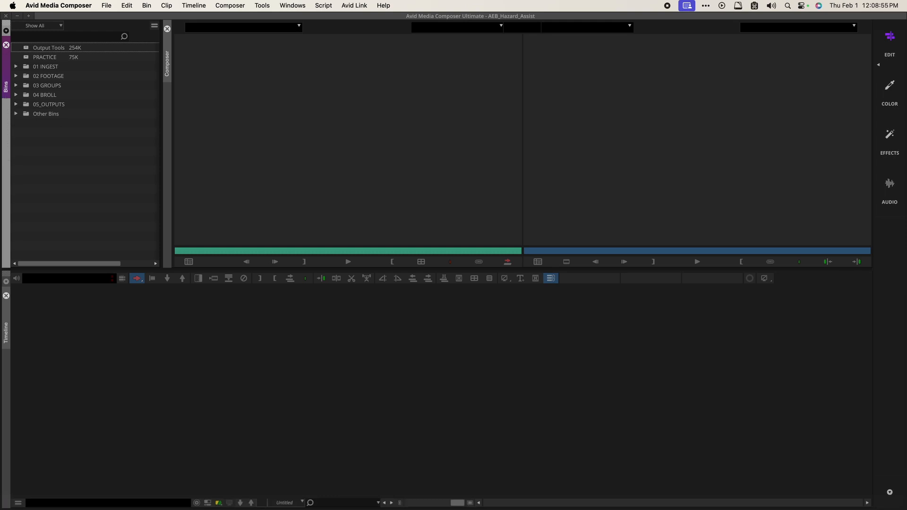
{"action": "left_click", "coordinate": [98, 163]}
{"action": "mouse_move", "coordinate": [170, 17]}
{"action": "left_mouse_down"}
{"action": "mouse_move", "coordinate": [170, 32]}
{"action": "mouse_move", "coordinate": [182, 18]}
{"action": "left_mouse_up"}
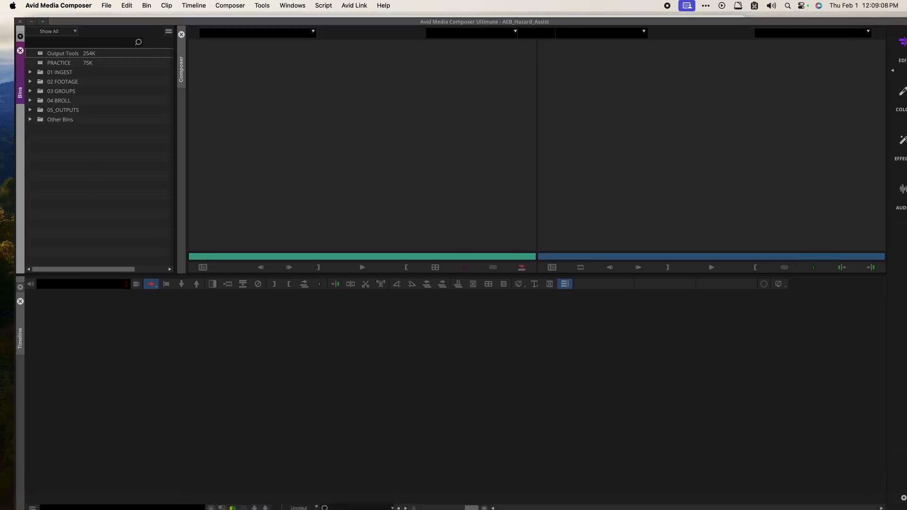
{"action": "left_click_drag", "start_coordinate": [183, 19], "coordinate": [158, 4]}
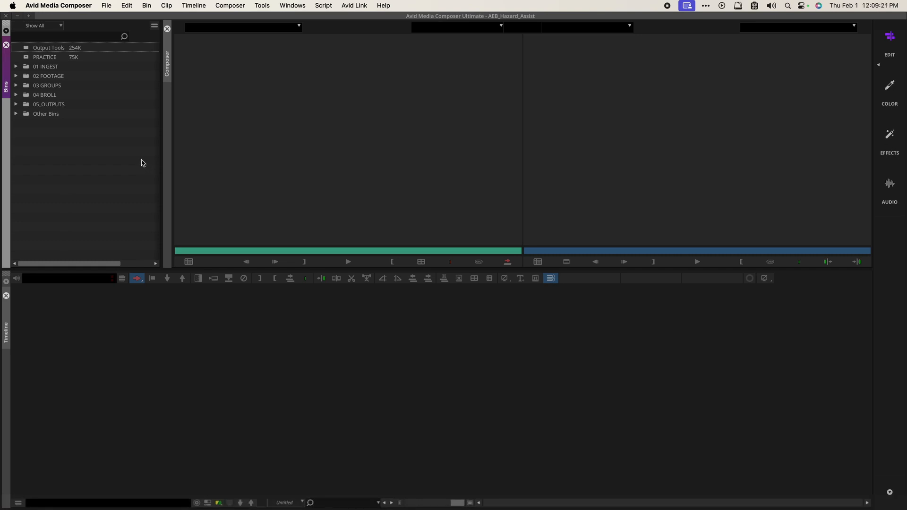
Step: Undock the Composer and re-dock it in the upper area beside the bins
{"action": "left_click", "coordinate": [169, 55]}
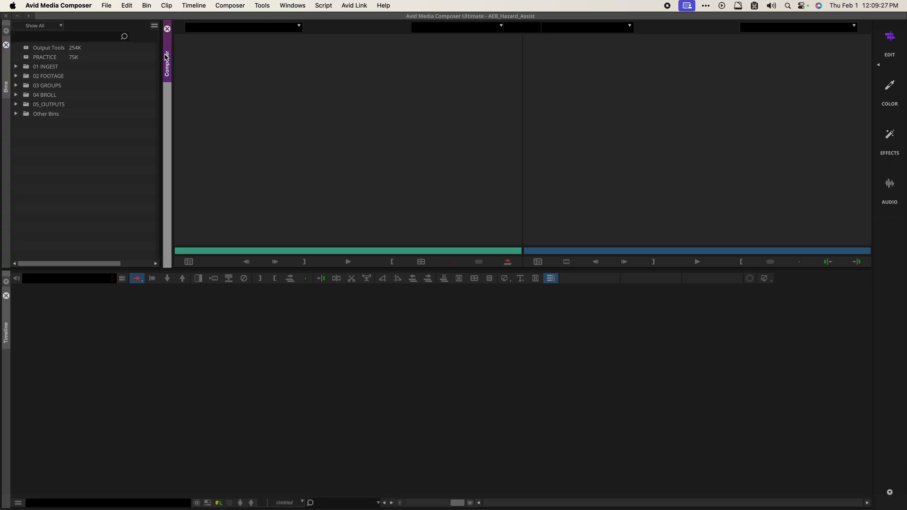
{"action": "left_click", "coordinate": [165, 60]}
{"action": "left_click_drag", "start_coordinate": [165, 60], "coordinate": [303, 244]}
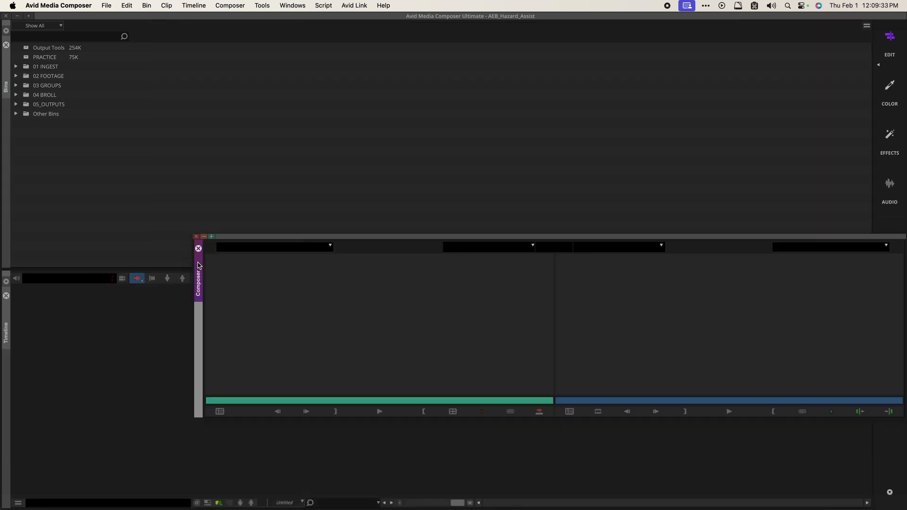
{"action": "left_click_drag", "start_coordinate": [198, 265], "coordinate": [109, 272]}
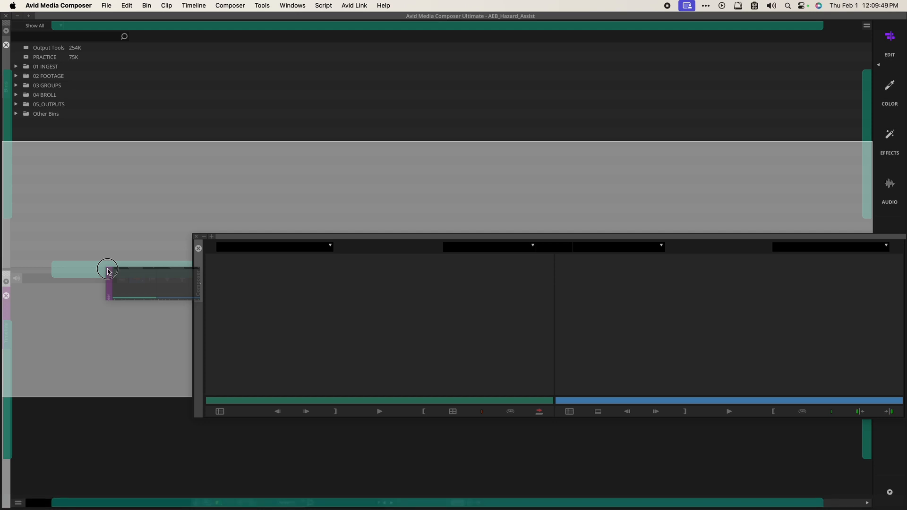
{"action": "left_click_drag", "start_coordinate": [107, 271], "coordinate": [868, 122]}
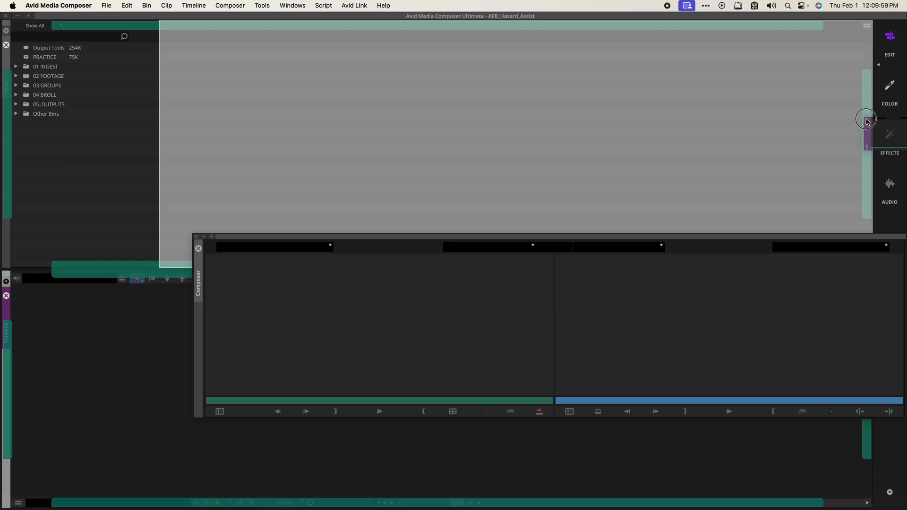
{"action": "left_click_drag", "start_coordinate": [868, 122], "coordinate": [851, 120]}
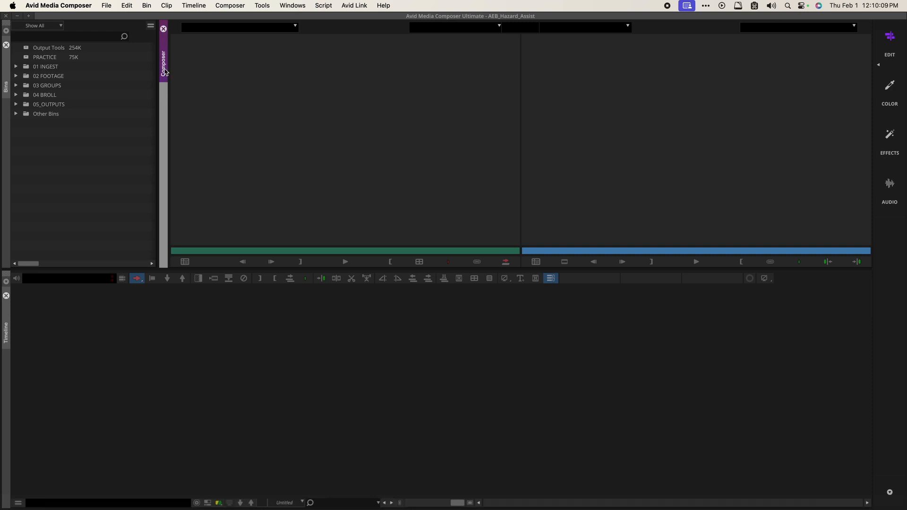
Step: Open the Effect Palette from the Tools list and dock it beside the bins
{"action": "left_click", "coordinate": [9, 113]}
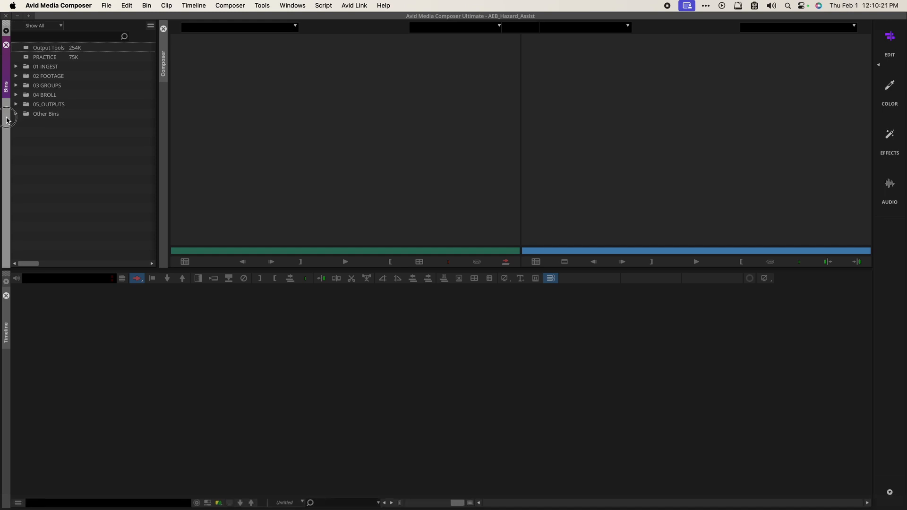
{"action": "left_click", "coordinate": [261, 6]}
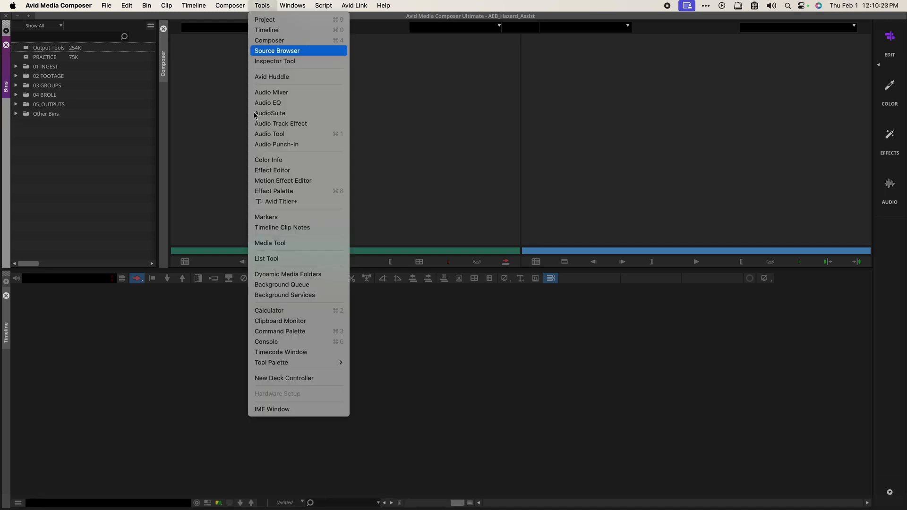
{"action": "left_click", "coordinate": [260, 190]}
{"action": "left_click", "coordinate": [582, 179]}
{"action": "left_click_drag", "start_coordinate": [582, 178], "coordinate": [164, 126]}
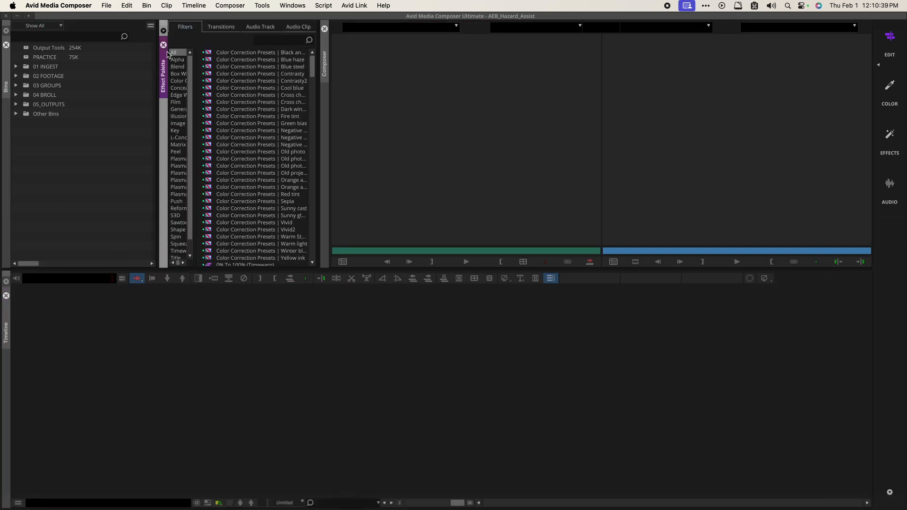
Step: Re-dock the Effect Palette stacked with the Bins panel, then show the bins list
{"action": "left_click_drag", "start_coordinate": [166, 61], "coordinate": [378, 189]}
{"action": "left_click_drag", "start_coordinate": [383, 254], "coordinate": [15, 151]}
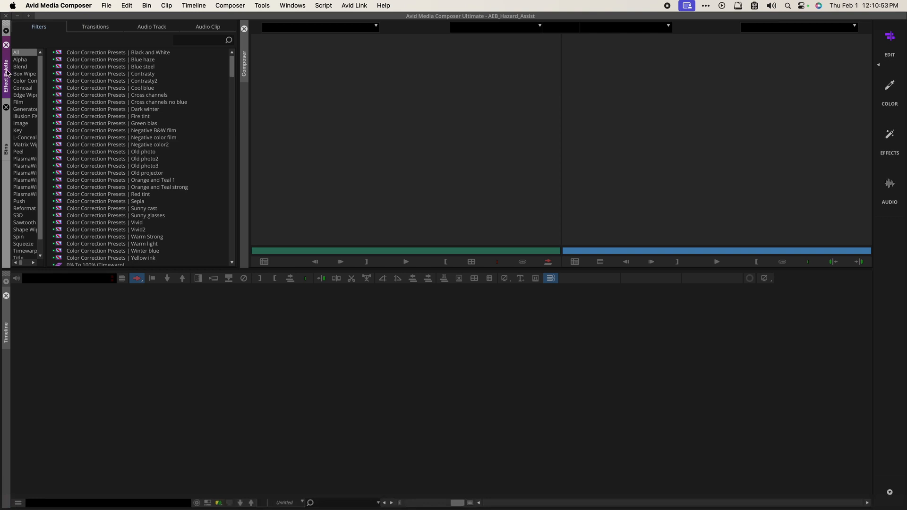
{"action": "left_click_drag", "start_coordinate": [7, 70], "coordinate": [10, 108]}
{"action": "left_click_drag", "start_coordinate": [6, 74], "coordinate": [12, 140]}
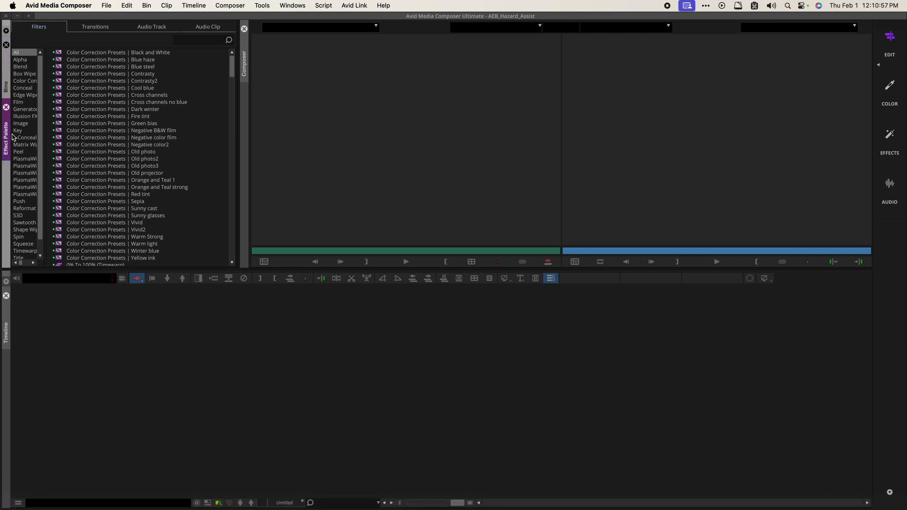
{"action": "left_click", "coordinate": [4, 107]}
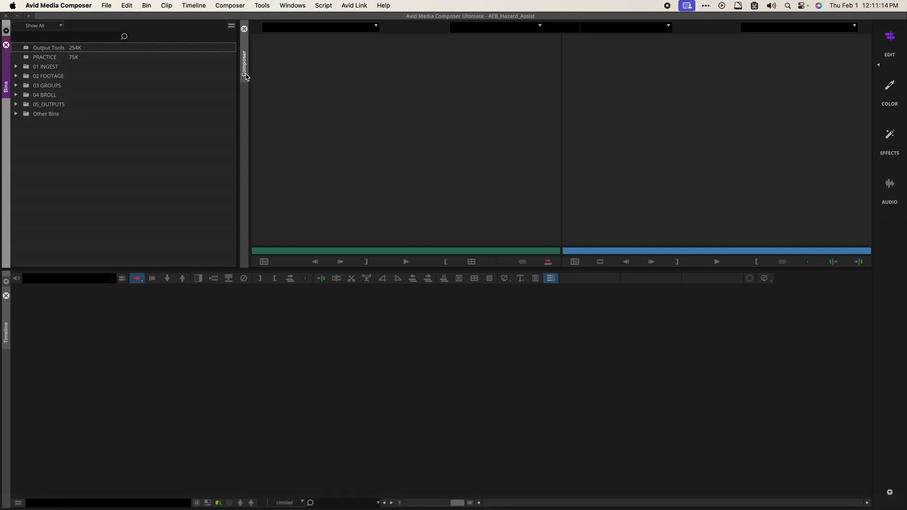
Step: Move the Bins panel from the left dock to the right edge so the Composer fills the left
{"action": "left_click", "coordinate": [287, 6]}
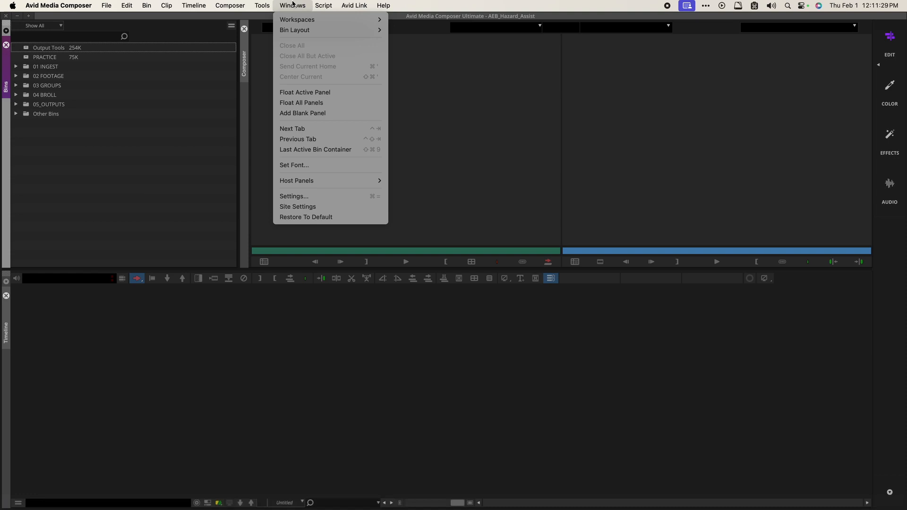
{"action": "mouse_move", "coordinate": [351, 186]}
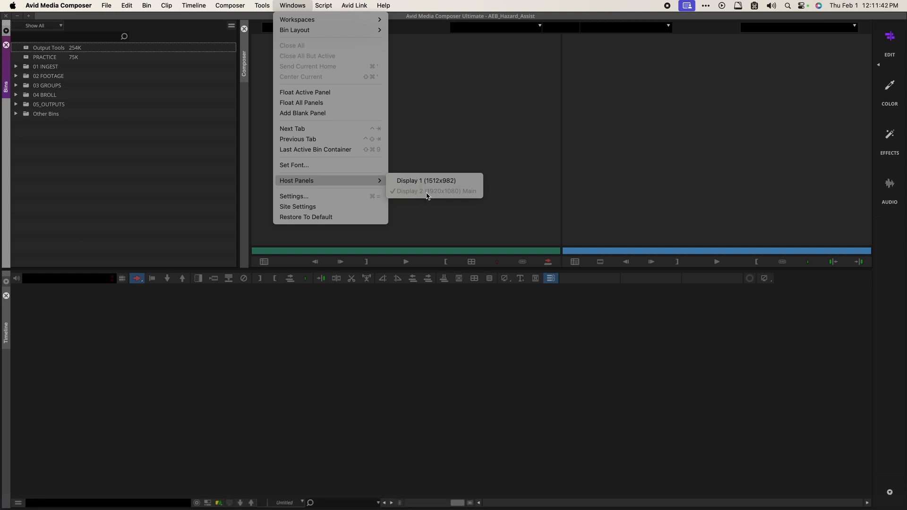
{"action": "left_click", "coordinate": [262, 5]}
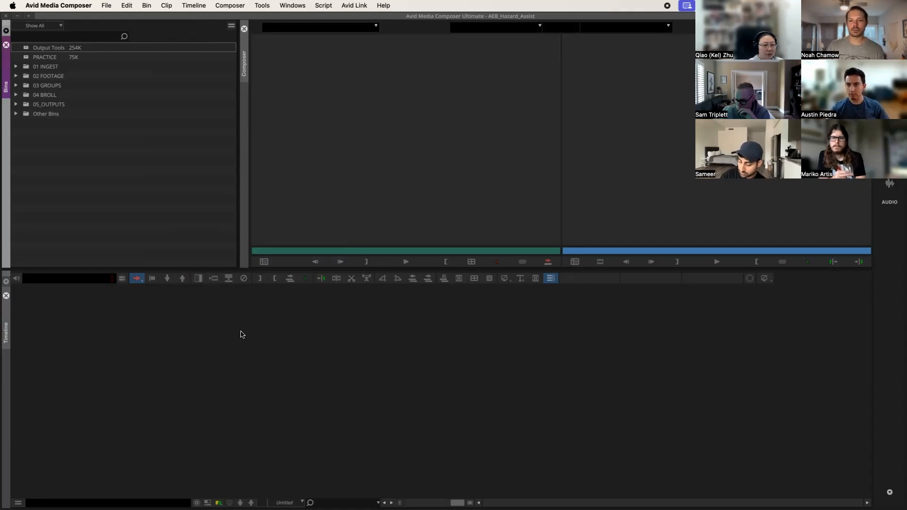
{"action": "left_click", "coordinate": [6, 63]}
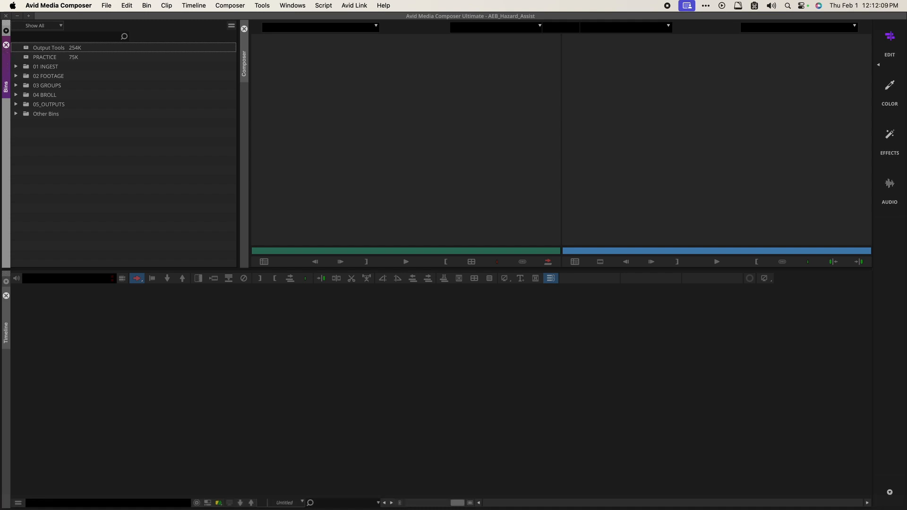
{"action": "left_click", "coordinate": [7, 63]}
{"action": "left_click_drag", "start_coordinate": [7, 65], "coordinate": [865, 116]}
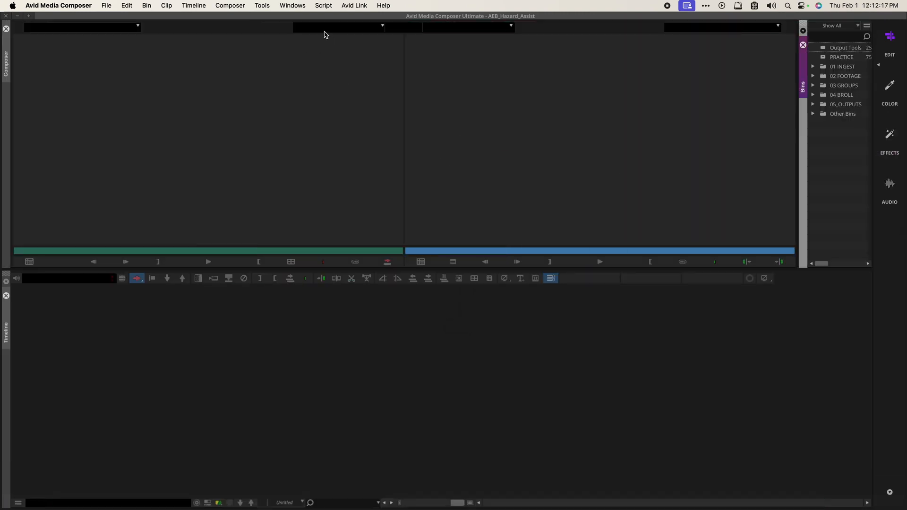
Step: Open the Effect Palette from Tools and dock it on the far left, beside the Composer
{"action": "left_click", "coordinate": [262, 6]}
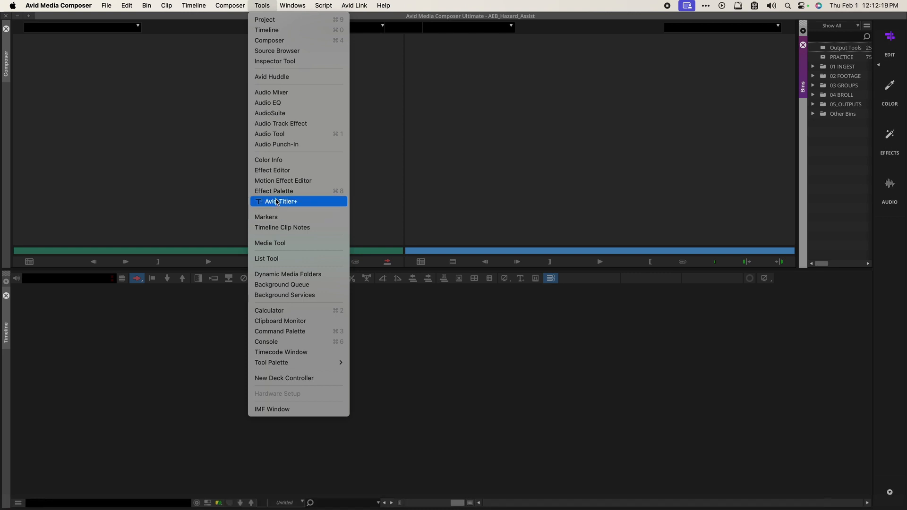
{"action": "left_click", "coordinate": [301, 193]}
{"action": "left_click_drag", "start_coordinate": [803, 135], "coordinate": [11, 94]}
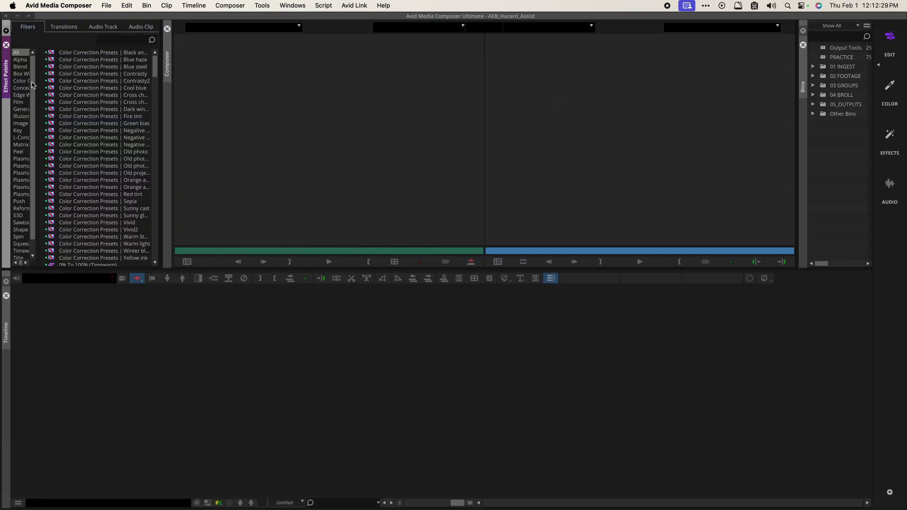
{"action": "left_click", "coordinate": [287, 5]}
{"action": "mouse_move", "coordinate": [262, 5]}
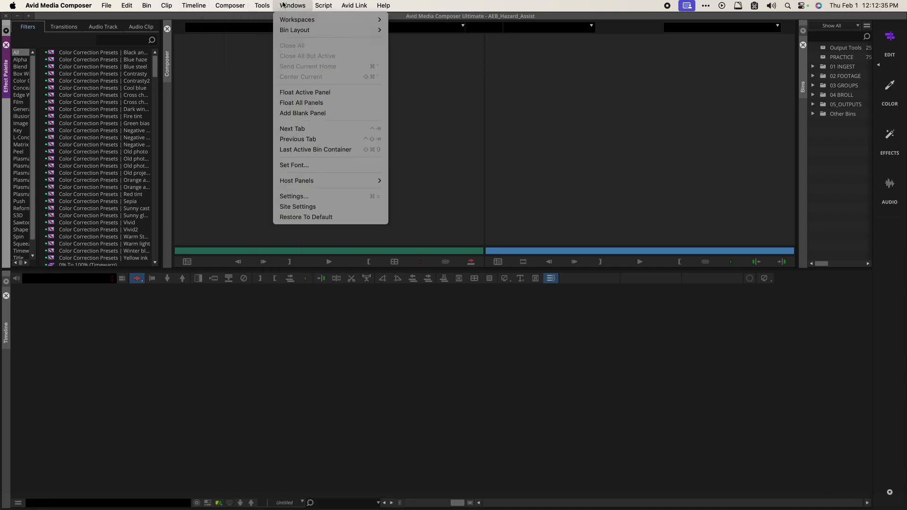
{"action": "mouse_move", "coordinate": [310, 24]}
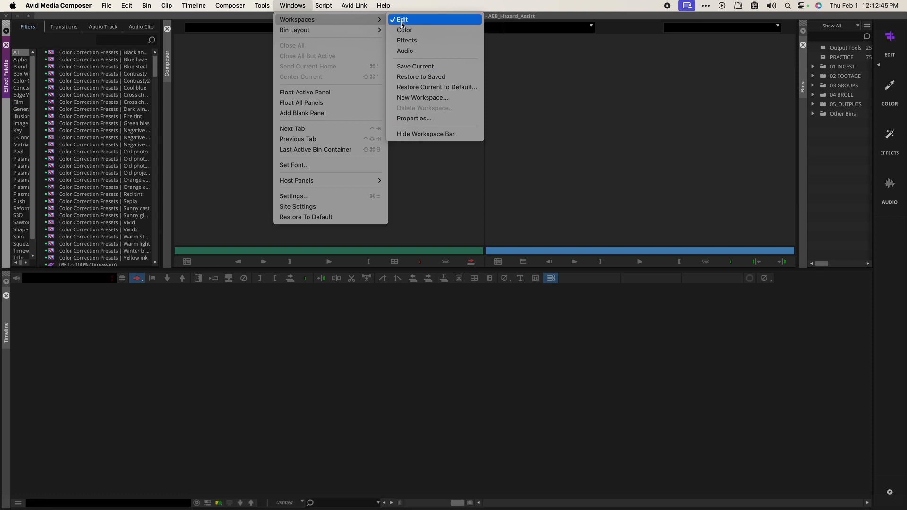
Step: Save the current layout as a new workspace named Effects Personal
{"action": "left_click", "coordinate": [427, 98]}
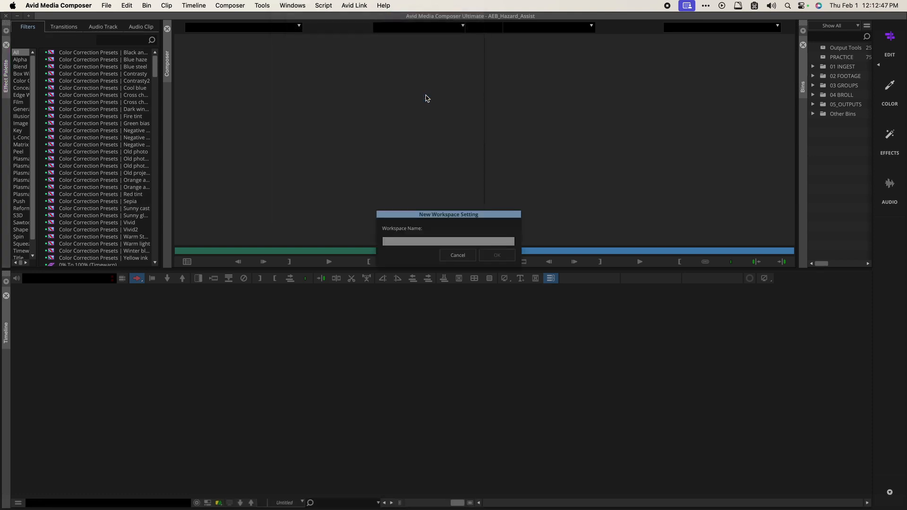
{"action": "type", "text": "Effects Personal"}
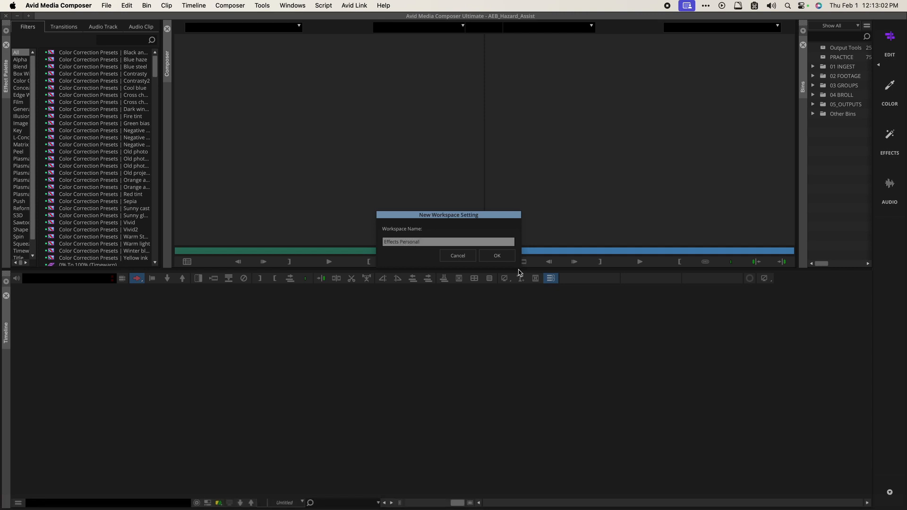
{"action": "left_click", "coordinate": [484, 256]}
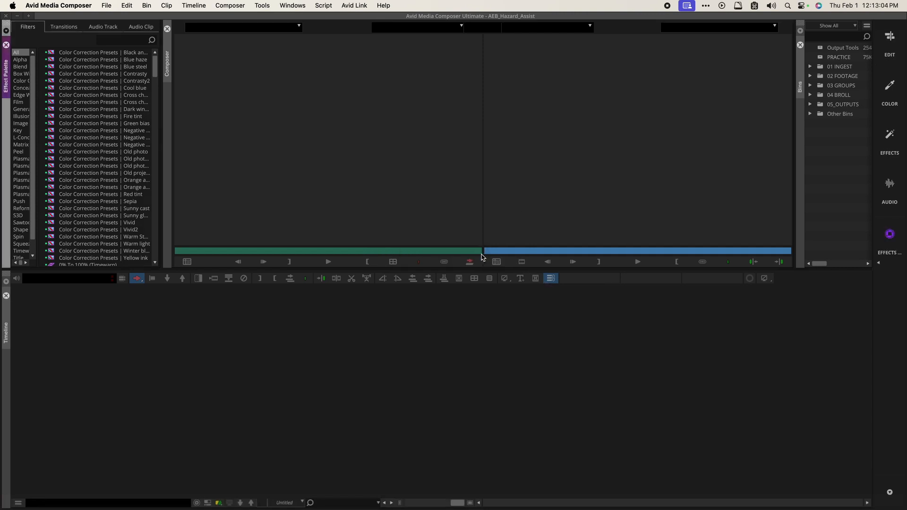
Step: Load the Effects Personal workspace and dock the Composer in the lower area
{"action": "left_click", "coordinate": [296, 5]}
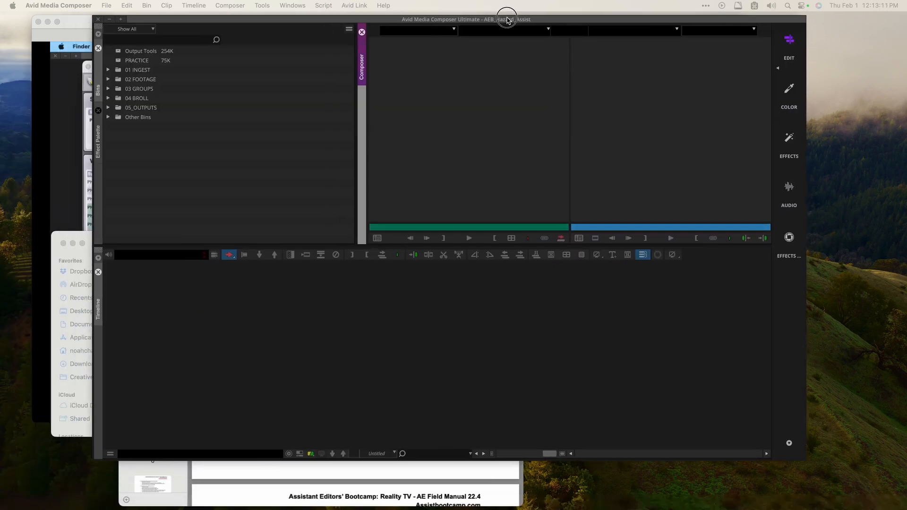
{"action": "left_click_drag", "start_coordinate": [507, 15], "coordinate": [501, 28]}
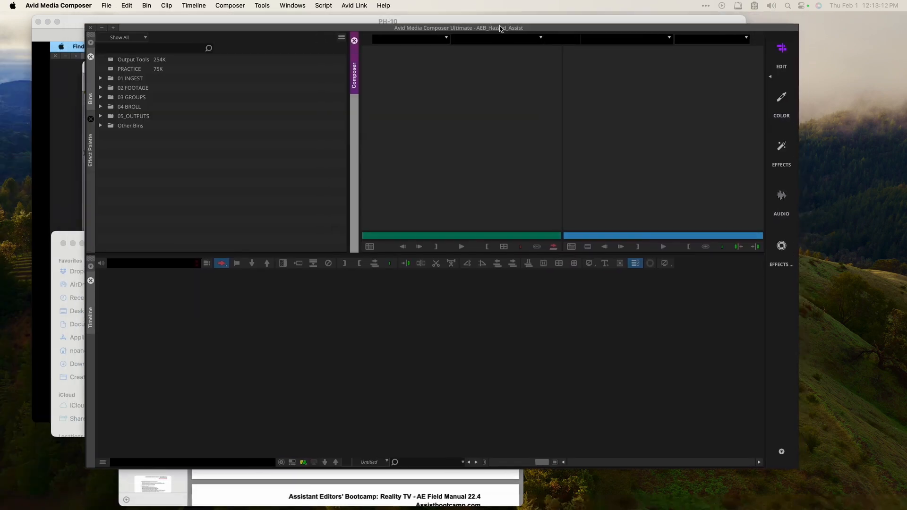
{"action": "left_click", "coordinate": [283, 6]}
{"action": "mouse_move", "coordinate": [319, 24]}
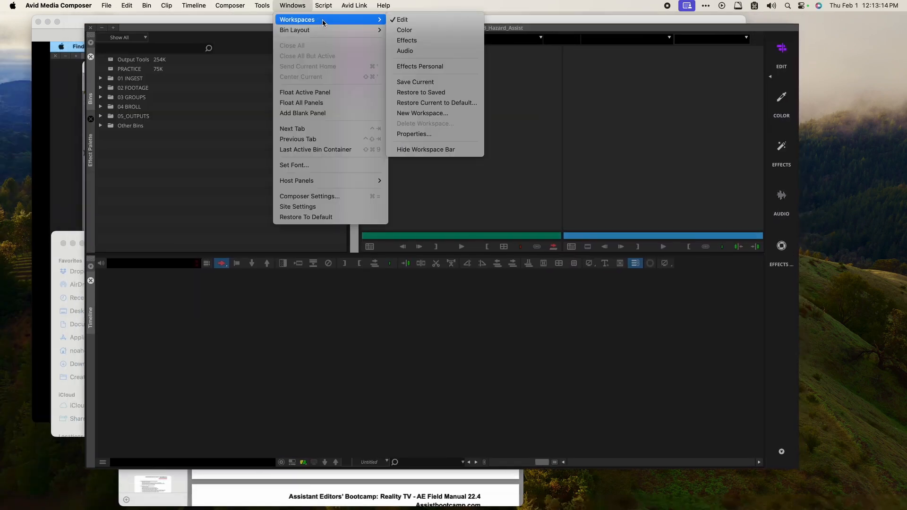
{"action": "left_click", "coordinate": [422, 67]}
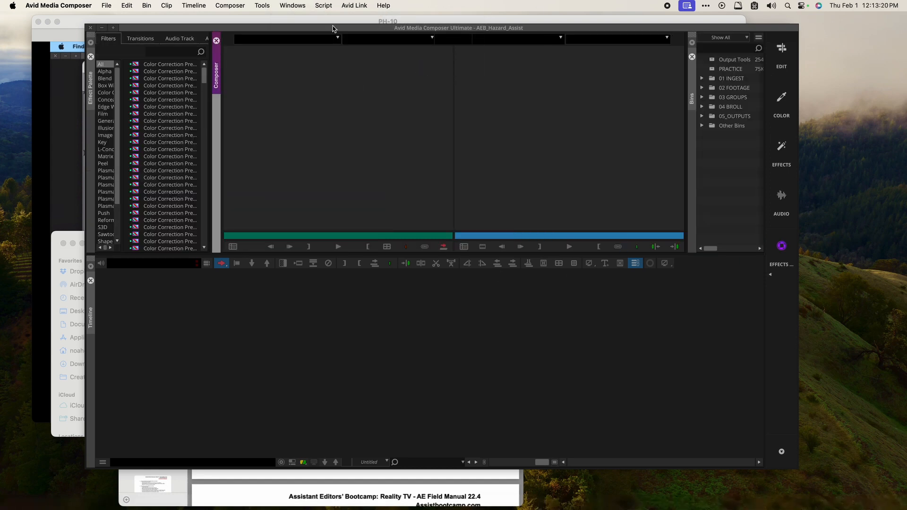
{"action": "left_click_drag", "start_coordinate": [333, 29], "coordinate": [307, 18]}
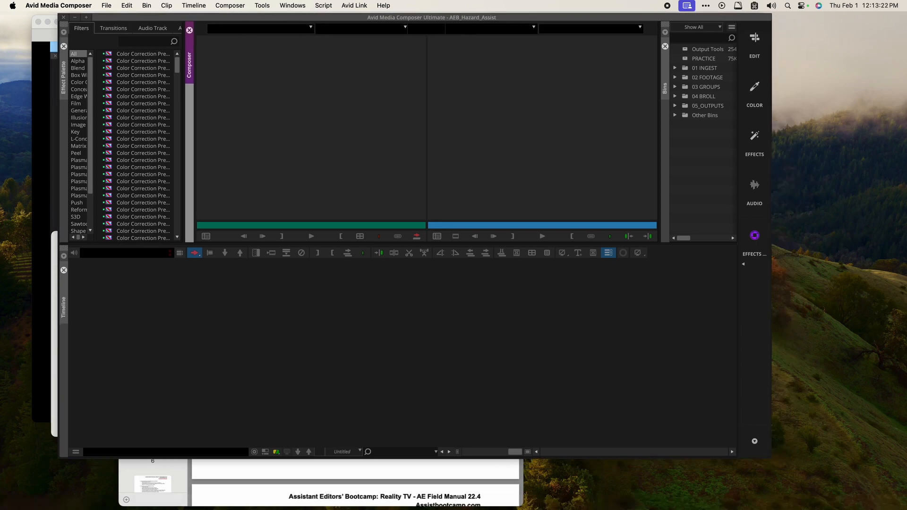
{"action": "left_click_drag", "start_coordinate": [191, 60], "coordinate": [457, 320]}
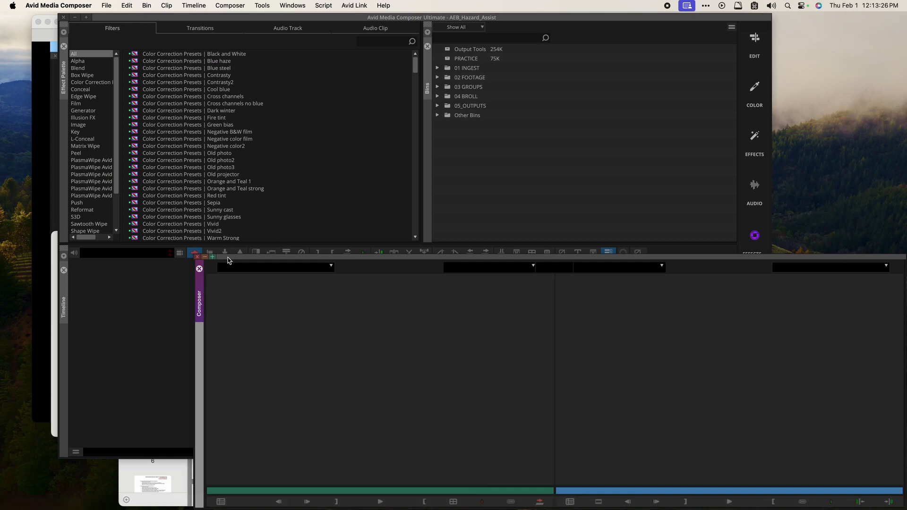
Step: Float the Composer, dock the bins at the far left, and stop sharing the missing shared user settings
{"action": "left_click_drag", "start_coordinate": [227, 263], "coordinate": [163, 177]}
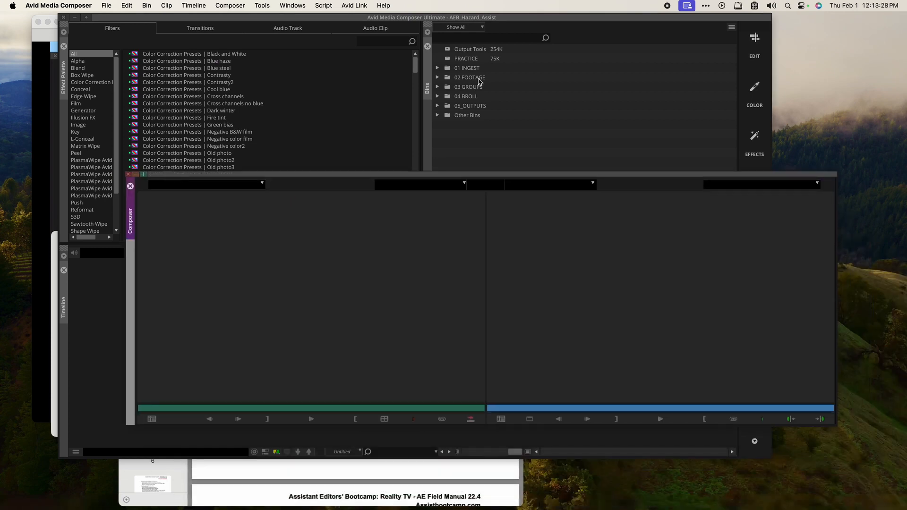
{"action": "left_click_drag", "start_coordinate": [430, 70], "coordinate": [83, 87]}
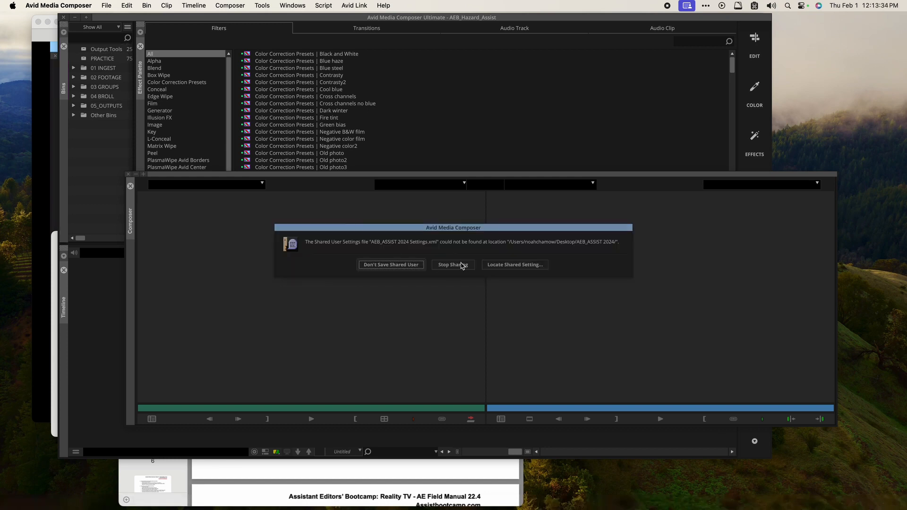
{"action": "left_click", "coordinate": [462, 266]}
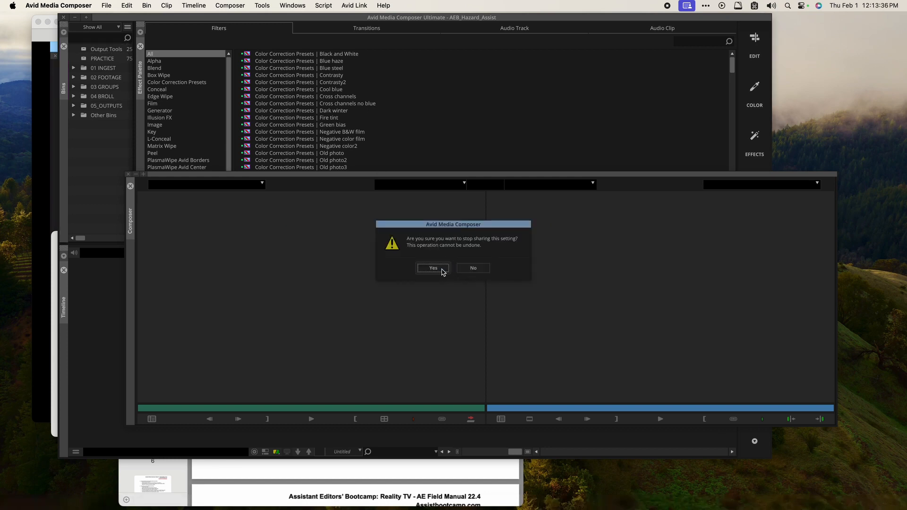
{"action": "left_click", "coordinate": [444, 268]}
Step: Restore the workspace to its saved layout
{"action": "left_click", "coordinate": [290, 4]}
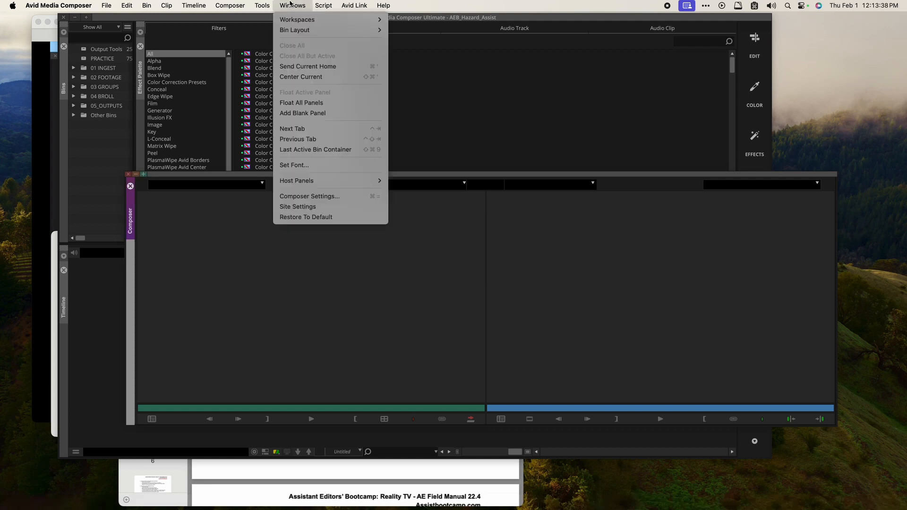
{"action": "mouse_move", "coordinate": [301, 22]}
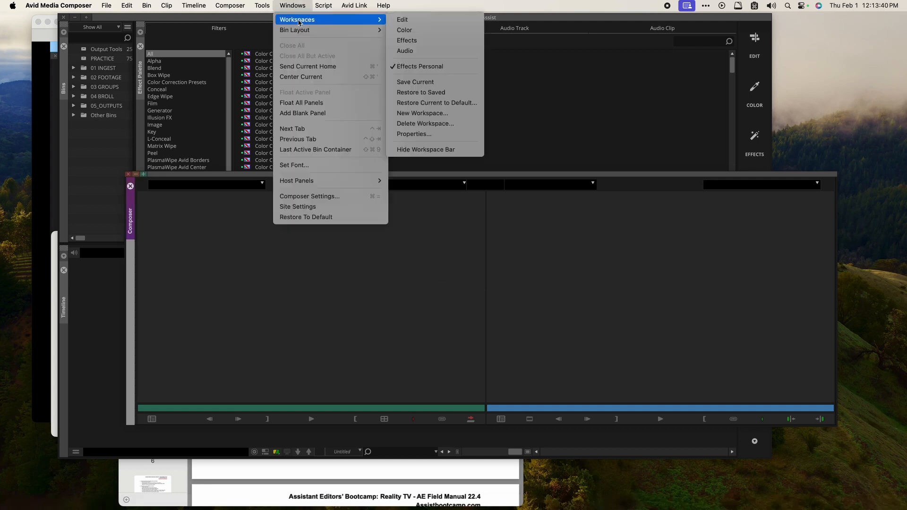
{"action": "left_click", "coordinate": [442, 93]}
{"action": "left_click", "coordinate": [323, 5]}
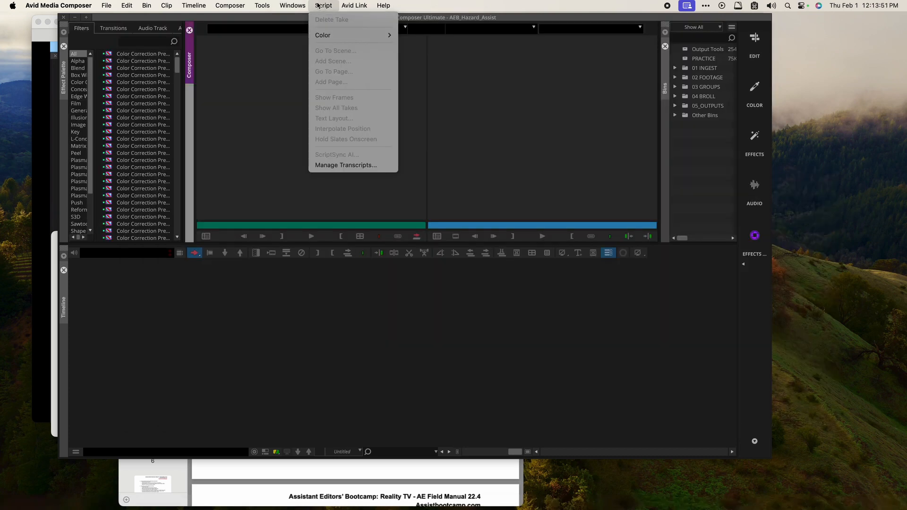
{"action": "mouse_move", "coordinate": [293, 6]}
{"action": "mouse_move", "coordinate": [307, 19]}
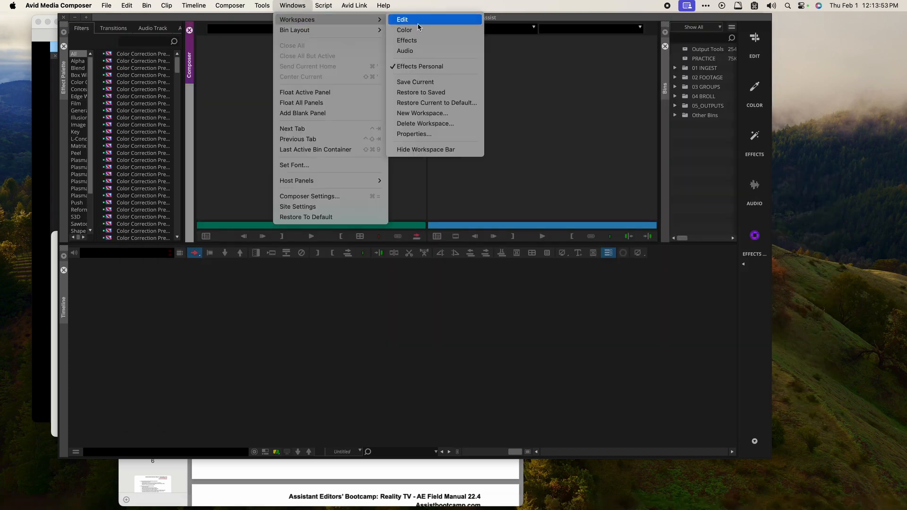
{"action": "left_click", "coordinate": [295, 6]}
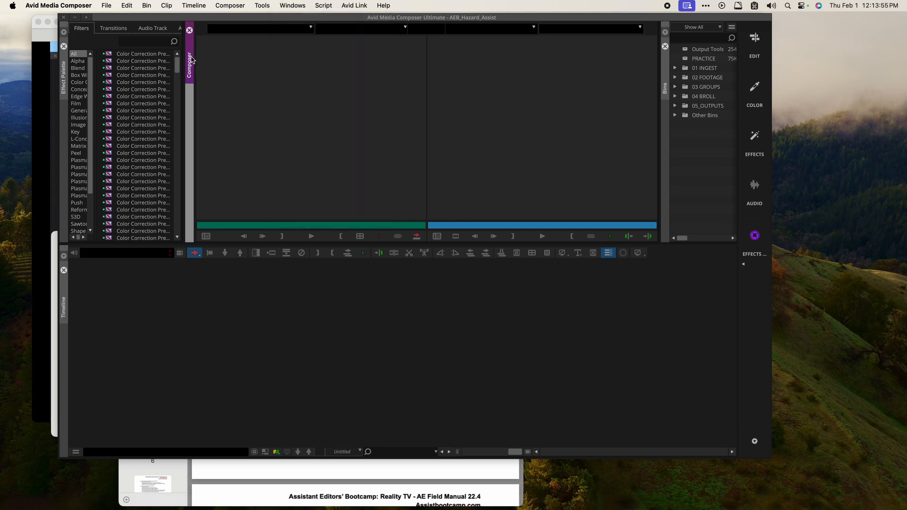
Step: Float the Composer, switch to the Edit workspace, then back to Effects Personal
{"action": "left_click_drag", "start_coordinate": [191, 59], "coordinate": [406, 364]}
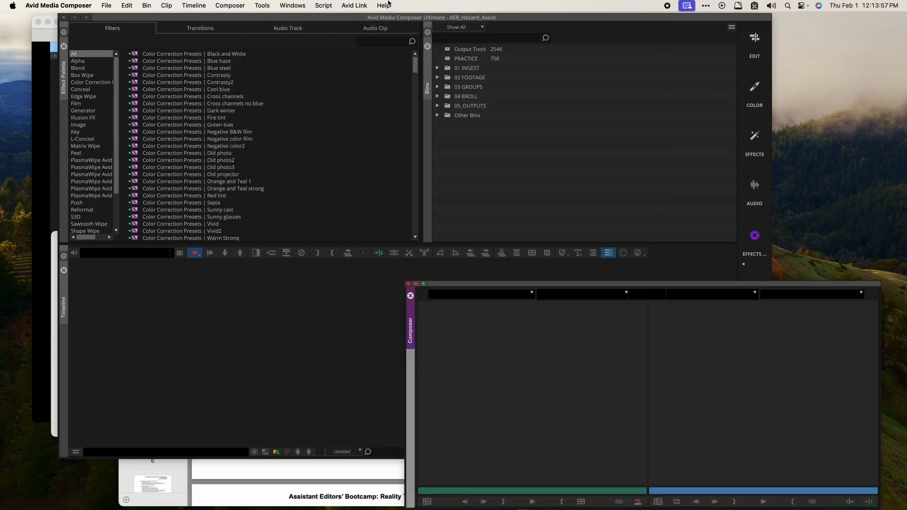
{"action": "left_click", "coordinate": [288, 5]}
{"action": "mouse_move", "coordinate": [305, 20]}
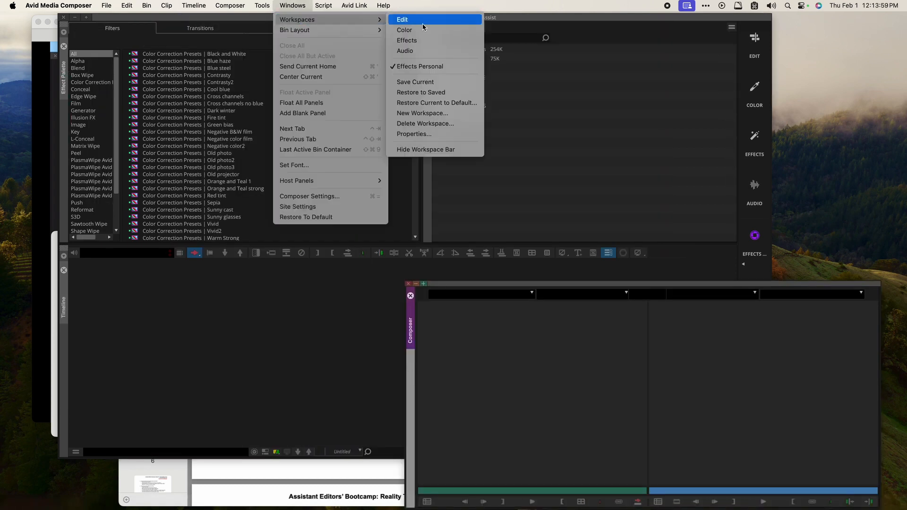
{"action": "left_click", "coordinate": [416, 24]}
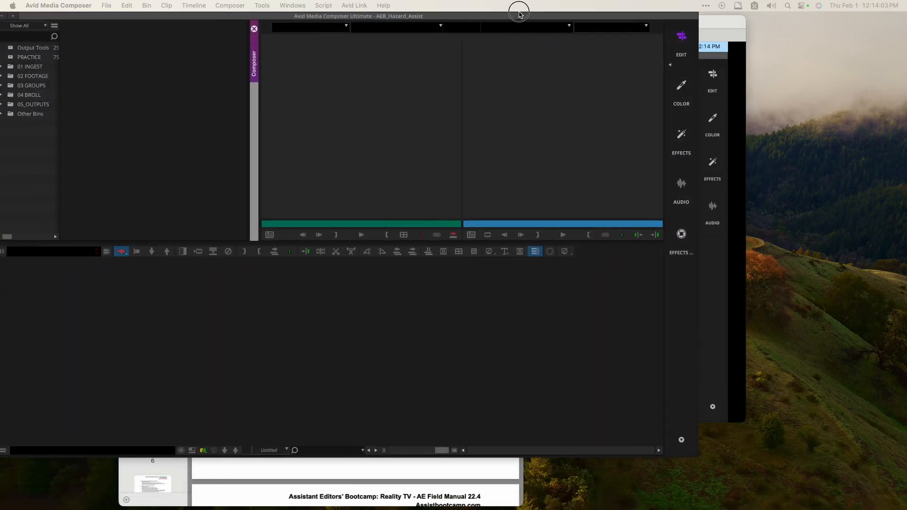
{"action": "left_click", "coordinate": [292, 6]}
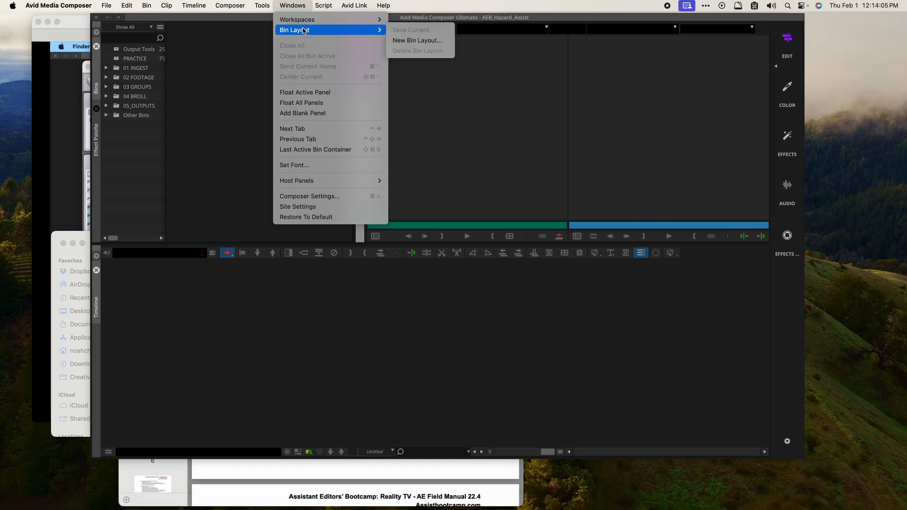
{"action": "mouse_move", "coordinate": [312, 20]}
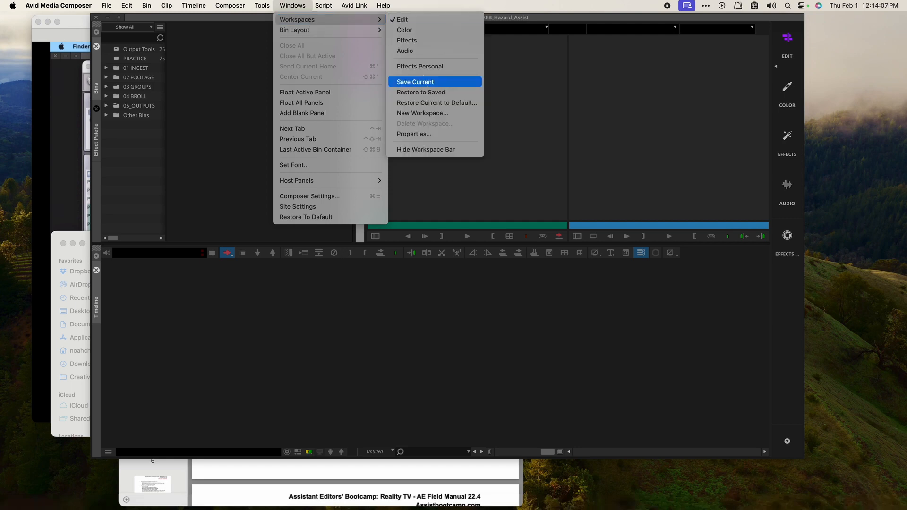
{"action": "left_click", "coordinate": [422, 67]}
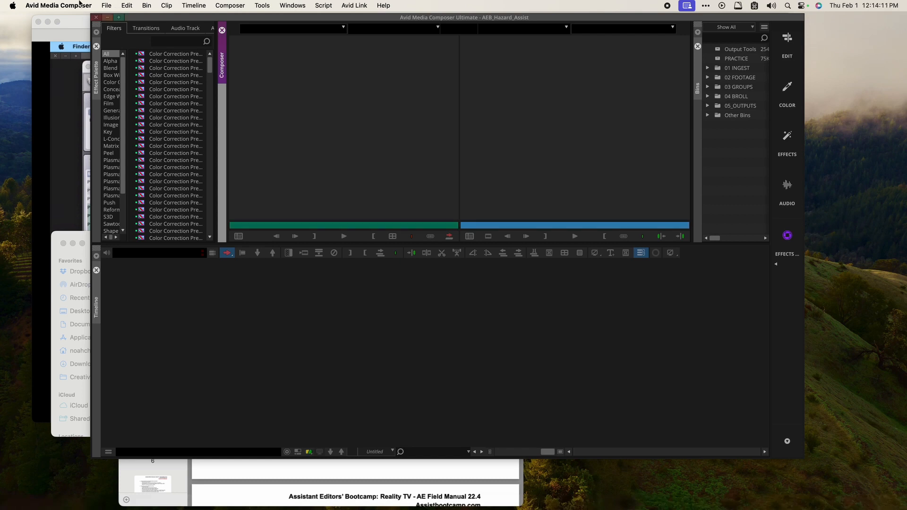
{"action": "left_click", "coordinate": [112, 6]}
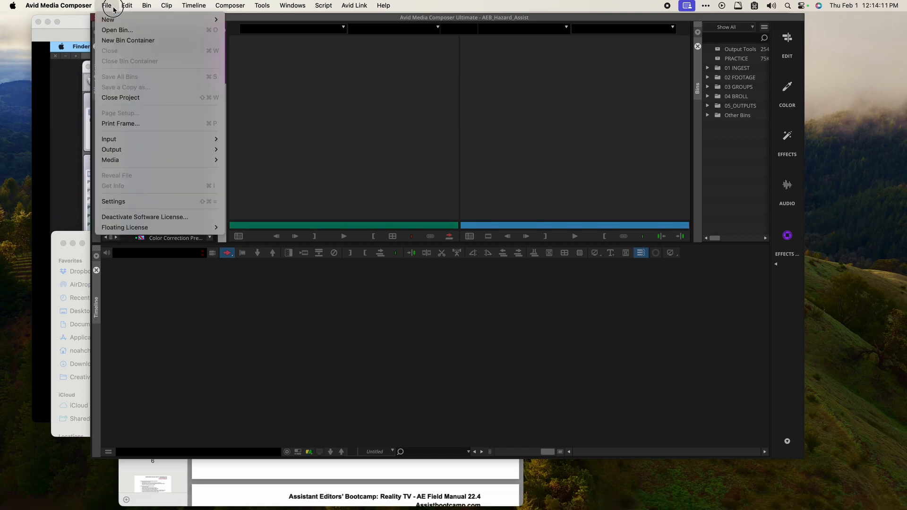
Step: In Interface settings, set workspaces to load their last known state, apply it, and close Settings
{"action": "left_click", "coordinate": [142, 202]}
{"action": "scroll", "coordinate": [197, 137], "scroll_direction": "down", "scroll_amount": 5}
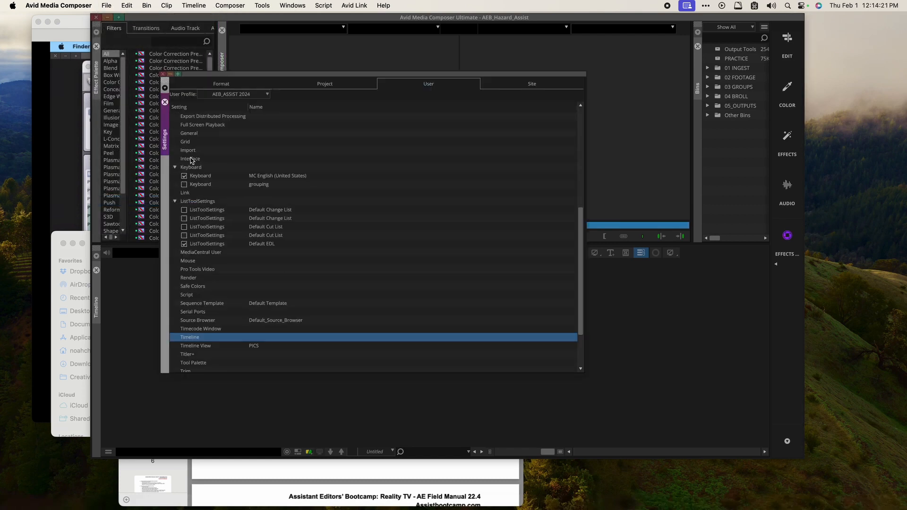
{"action": "double_click", "coordinate": [191, 160]}
{"action": "left_click", "coordinate": [259, 60]}
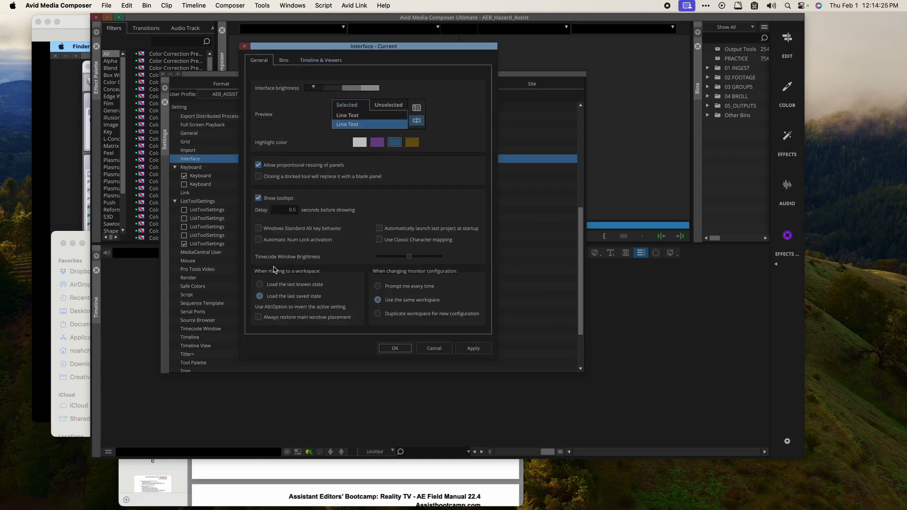
{"action": "left_click", "coordinate": [286, 298]}
{"action": "left_click", "coordinate": [279, 285]}
{"action": "left_click", "coordinate": [473, 349]}
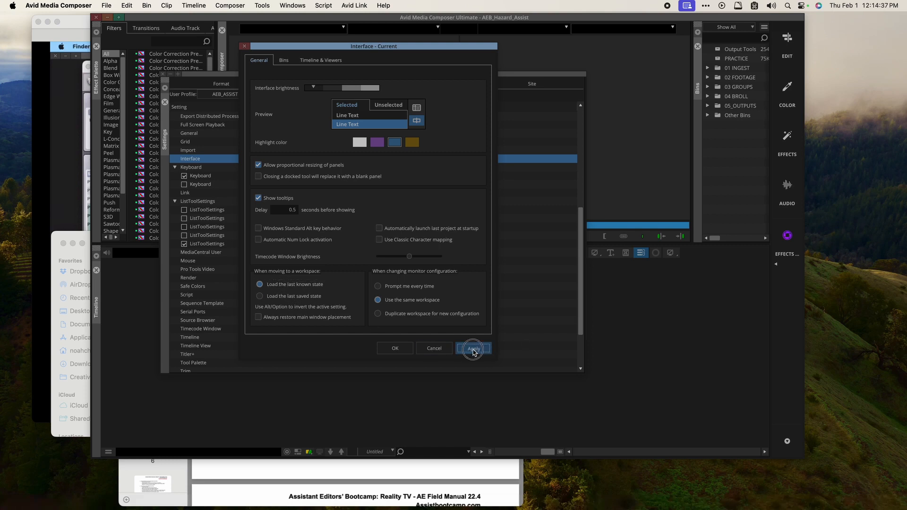
{"action": "left_click", "coordinate": [399, 348]}
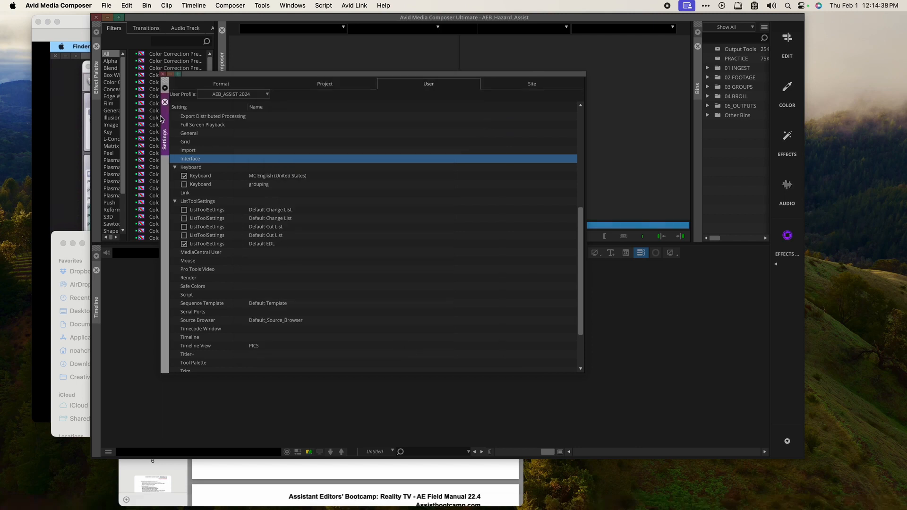
{"action": "left_click", "coordinate": [163, 75]}
Step: Float the Effect Palette, switch to Edit and back to Effects Personal, and re-dock the palette
{"action": "left_click_drag", "start_coordinate": [96, 85], "coordinate": [361, 295]}
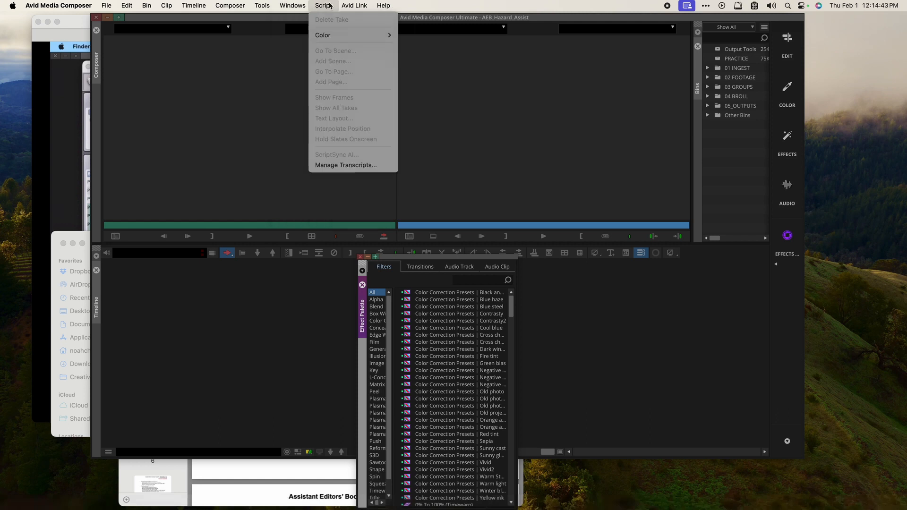
{"action": "mouse_move", "coordinate": [306, 20]}
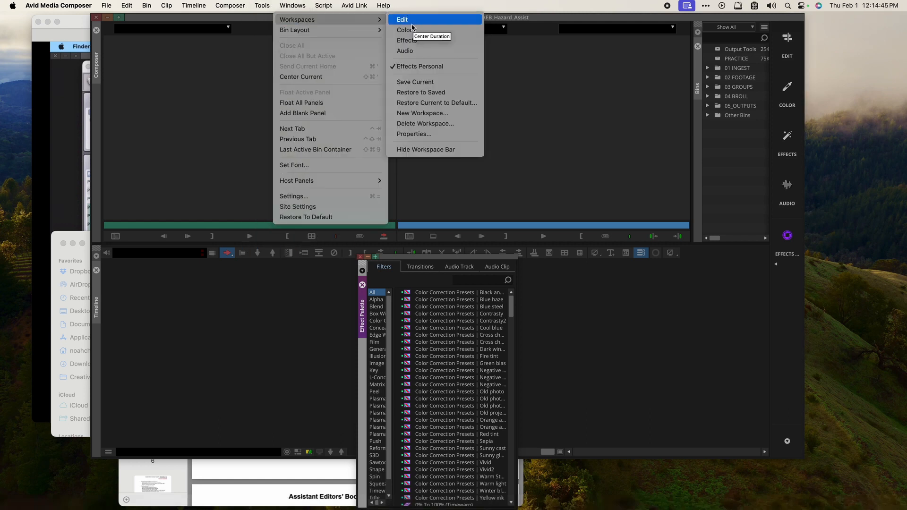
{"action": "left_click", "coordinate": [410, 22]}
{"action": "left_click", "coordinate": [294, 6]}
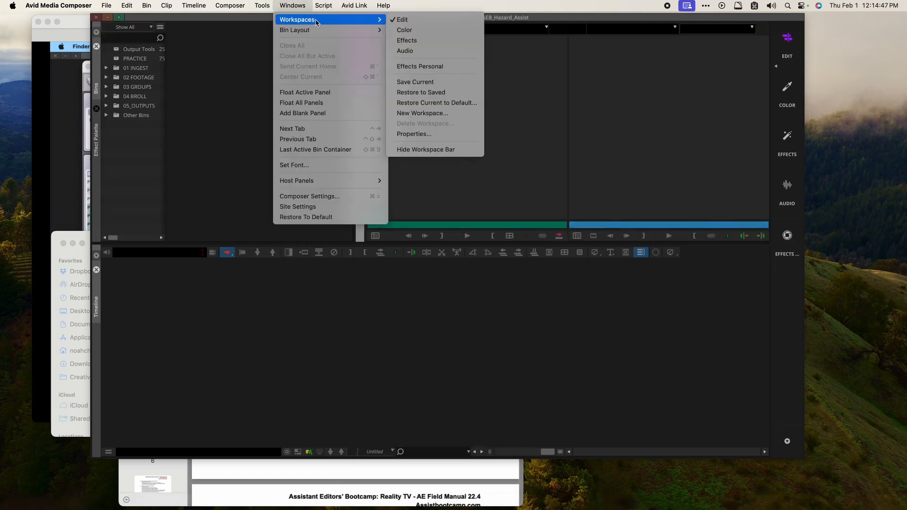
{"action": "left_click", "coordinate": [413, 69]}
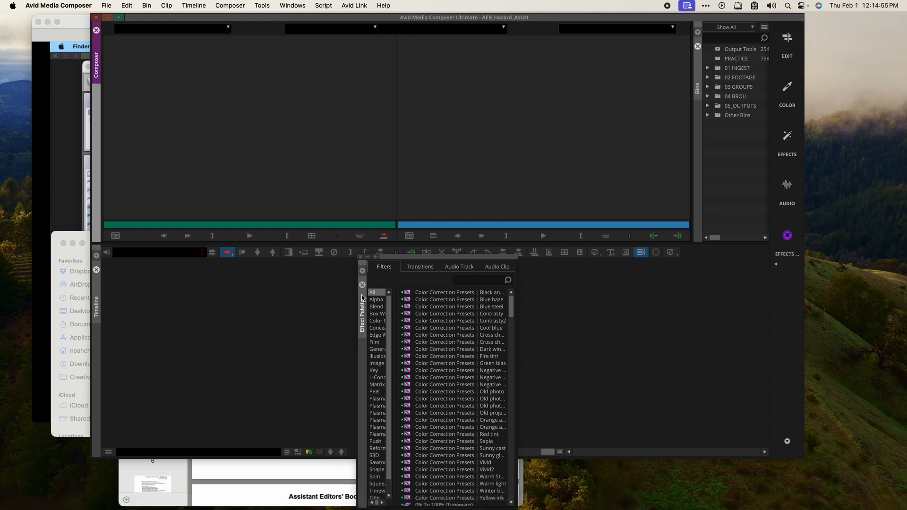
{"action": "left_click_drag", "start_coordinate": [363, 298], "coordinate": [93, 123]}
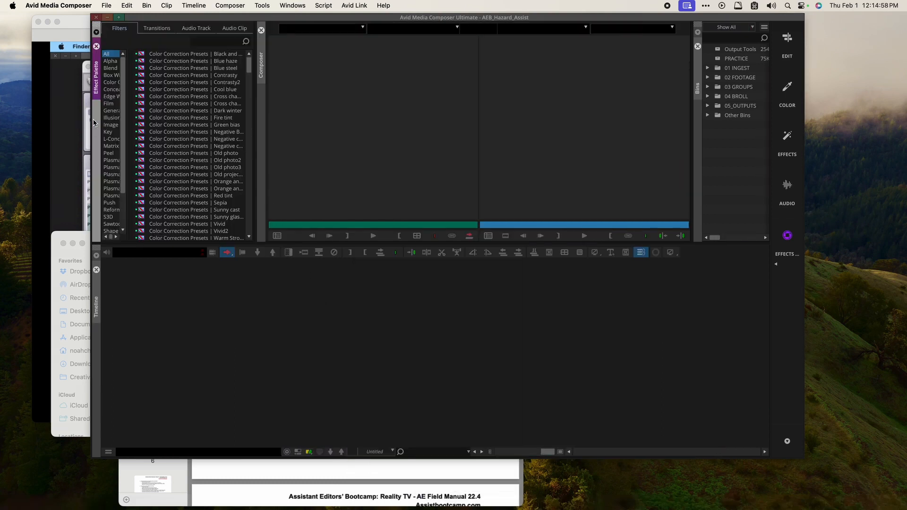
Step: In Interface settings, choose 'Load the last saved state' for workspaces, then apply and confirm
{"action": "left_click", "coordinate": [106, 5]}
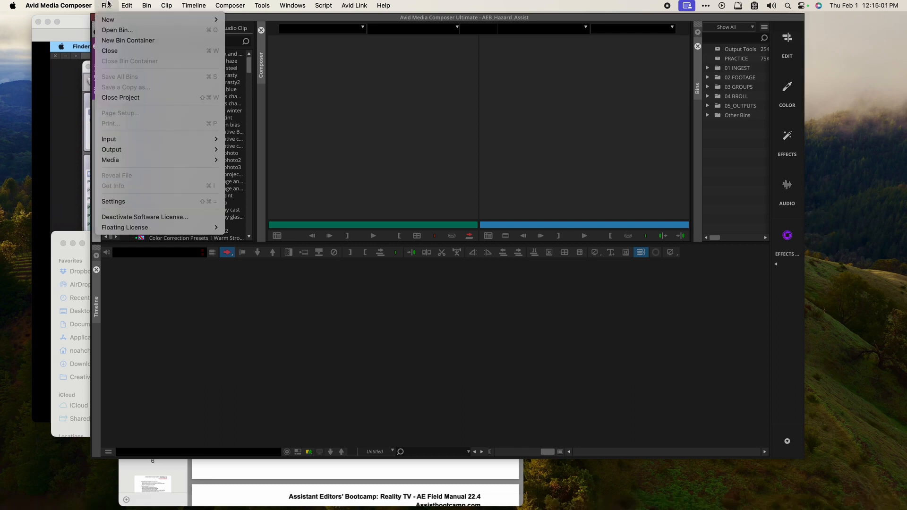
{"action": "left_click", "coordinate": [149, 204]}
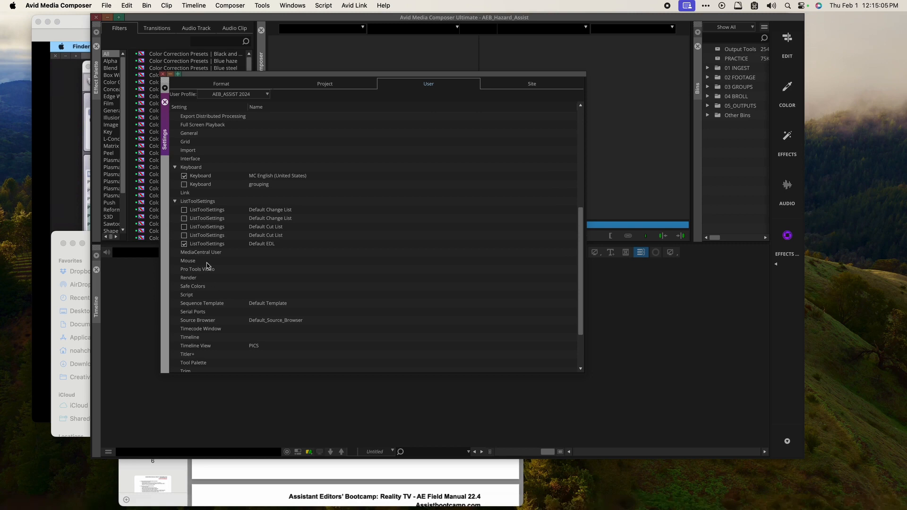
{"action": "double_click", "coordinate": [196, 158]}
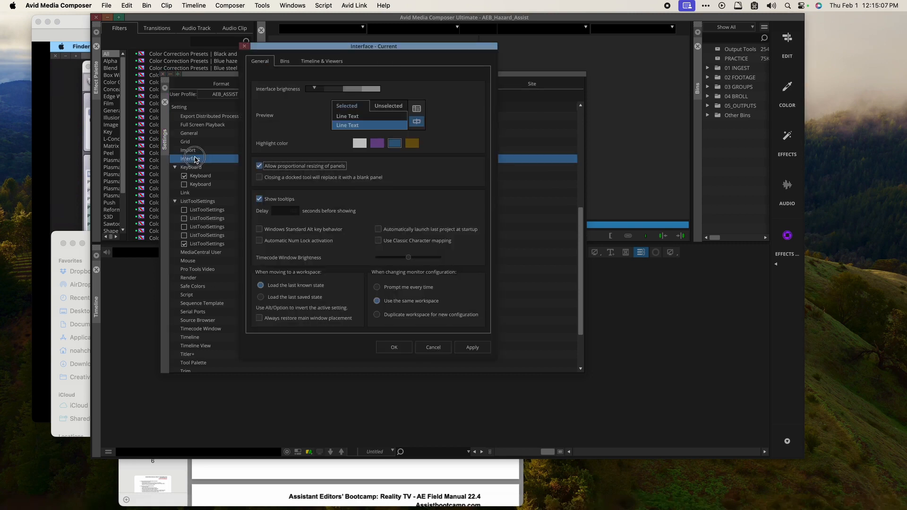
{"action": "left_click", "coordinate": [285, 297]}
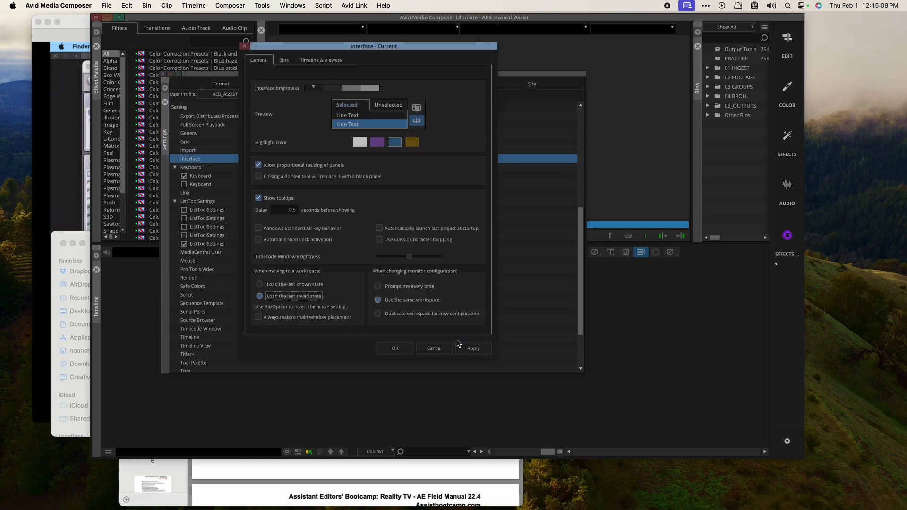
{"action": "left_click", "coordinate": [472, 348]}
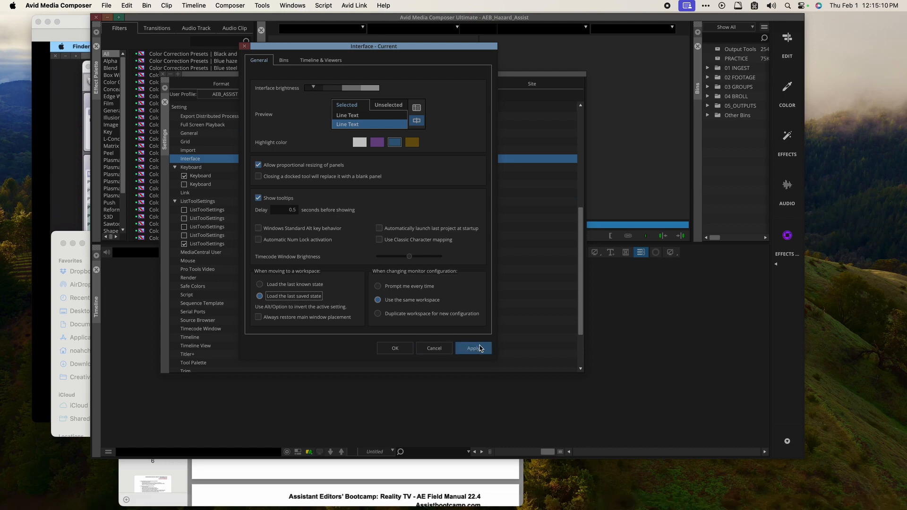
{"action": "left_click", "coordinate": [395, 349]}
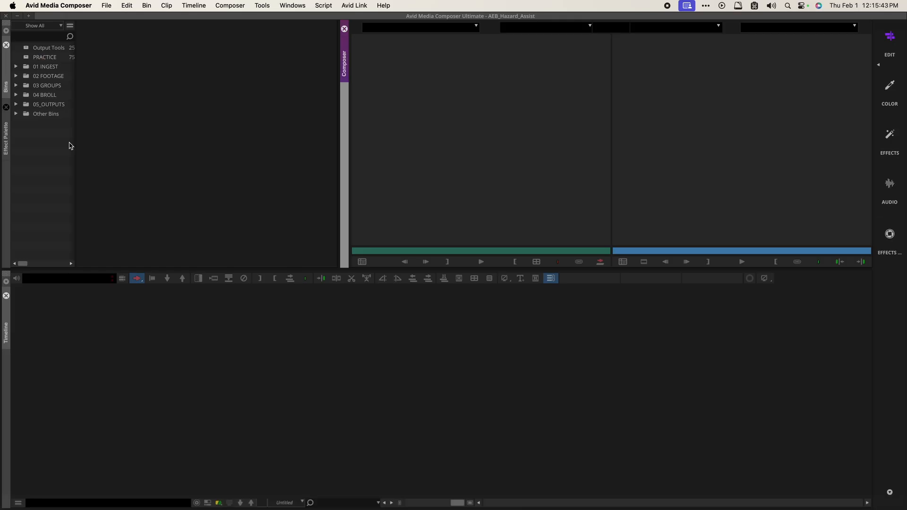
Step: Check the workspace options, then open Settings and cancel out of the Audio workspace view
{"action": "left_click", "coordinate": [306, 6]}
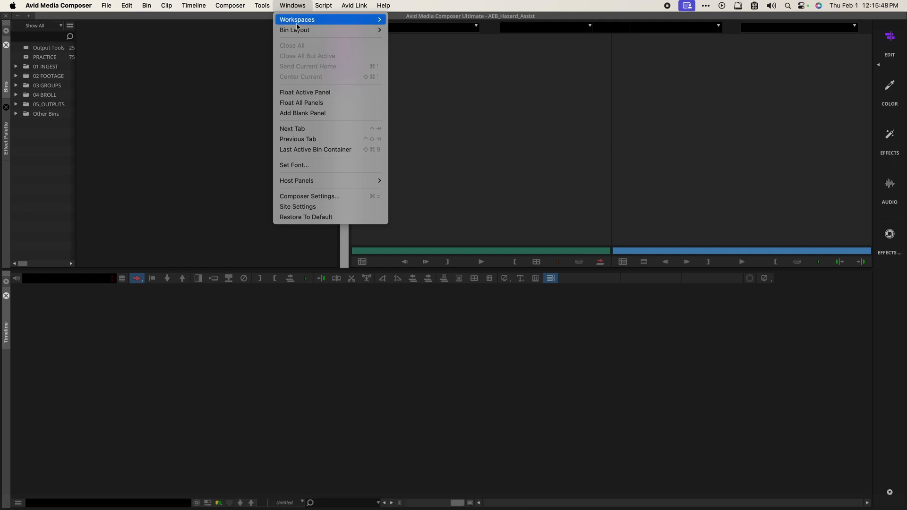
{"action": "mouse_move", "coordinate": [303, 20]}
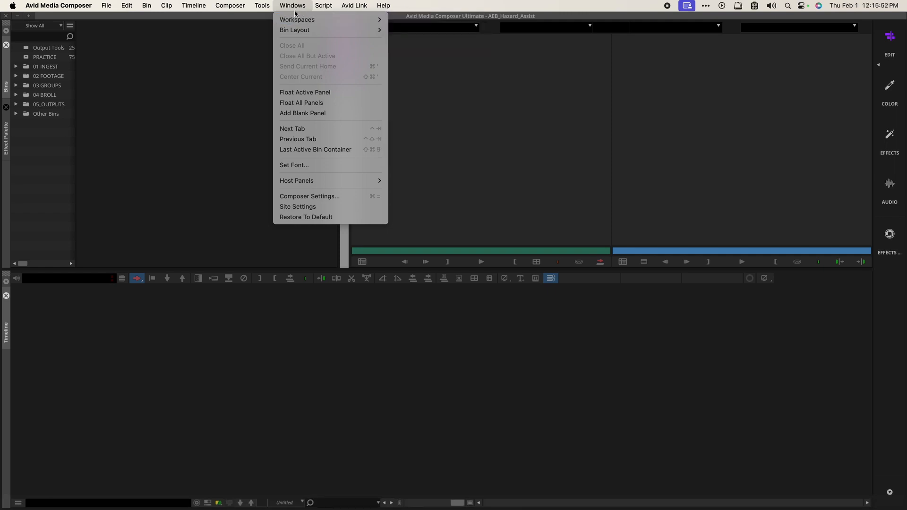
{"action": "left_click", "coordinate": [294, 8]}
{"action": "left_click", "coordinate": [104, 5]}
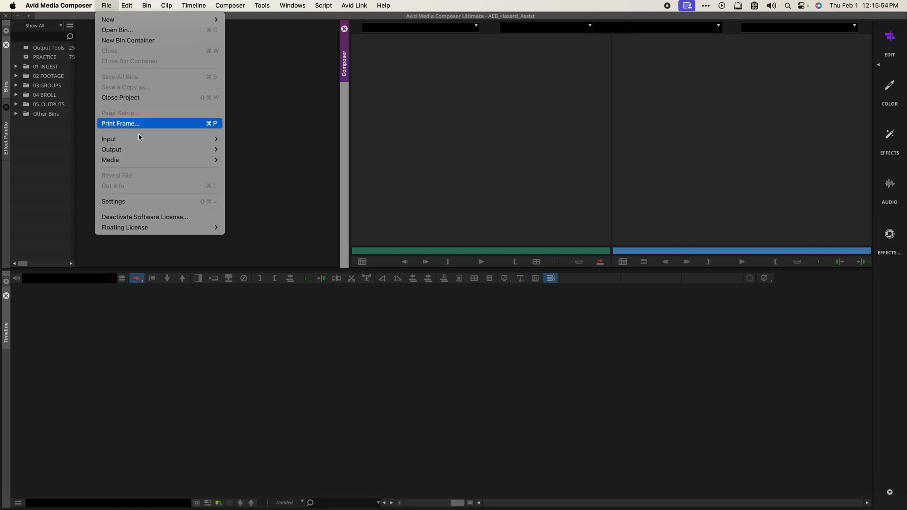
{"action": "left_click", "coordinate": [124, 201]}
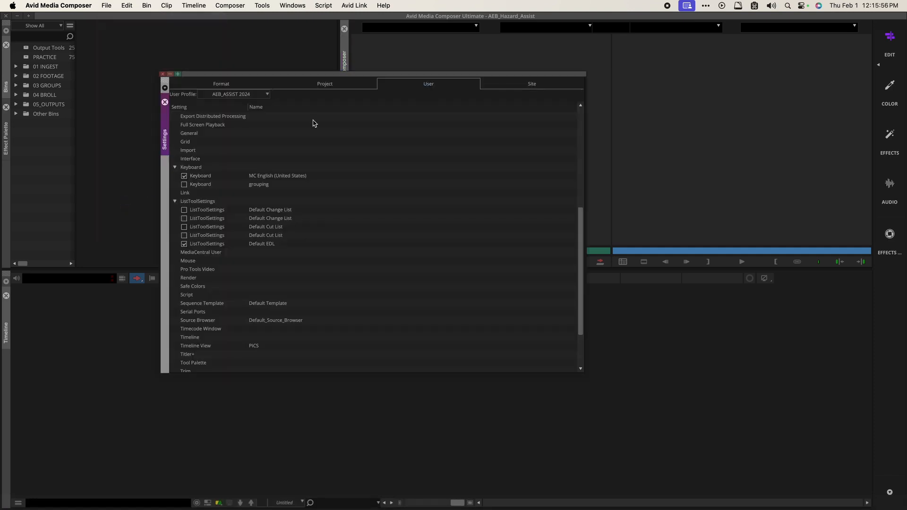
{"action": "scroll", "coordinate": [287, 290], "scroll_direction": "down", "scroll_amount": 3}
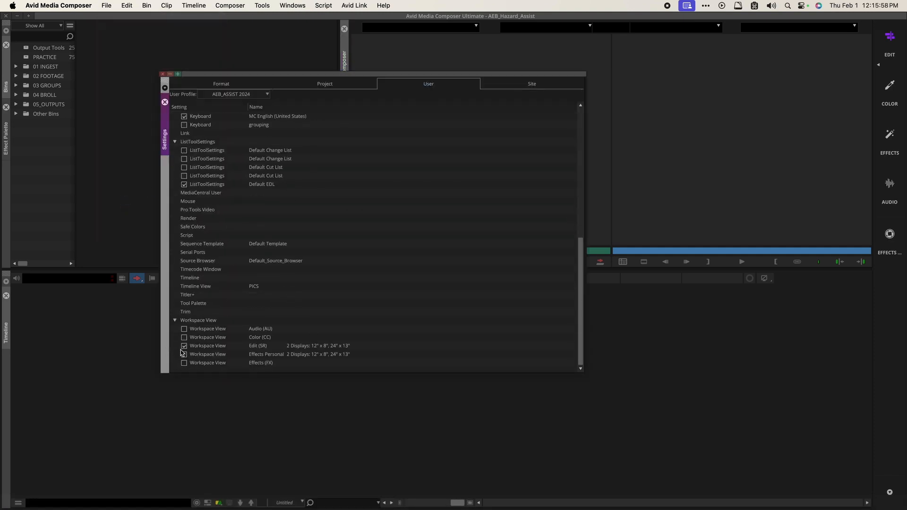
{"action": "double_click", "coordinate": [207, 330]}
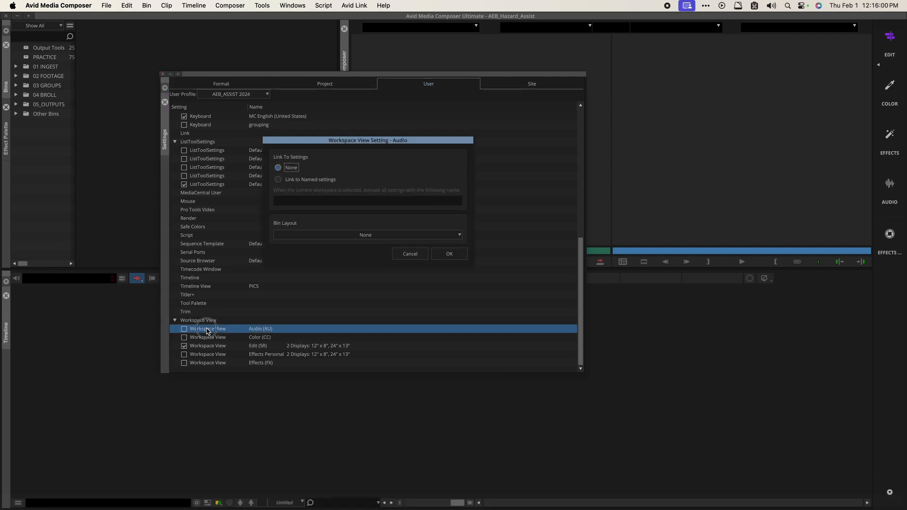
{"action": "left_click", "coordinate": [408, 255]}
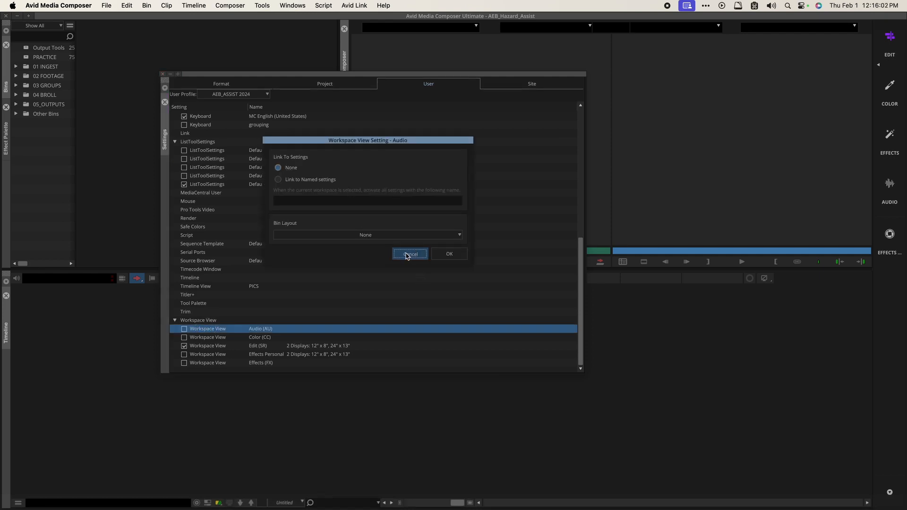
Step: Set the Effects Personal workspace view to 'Link to Named settings' and enter its name field
{"action": "double_click", "coordinate": [223, 355]}
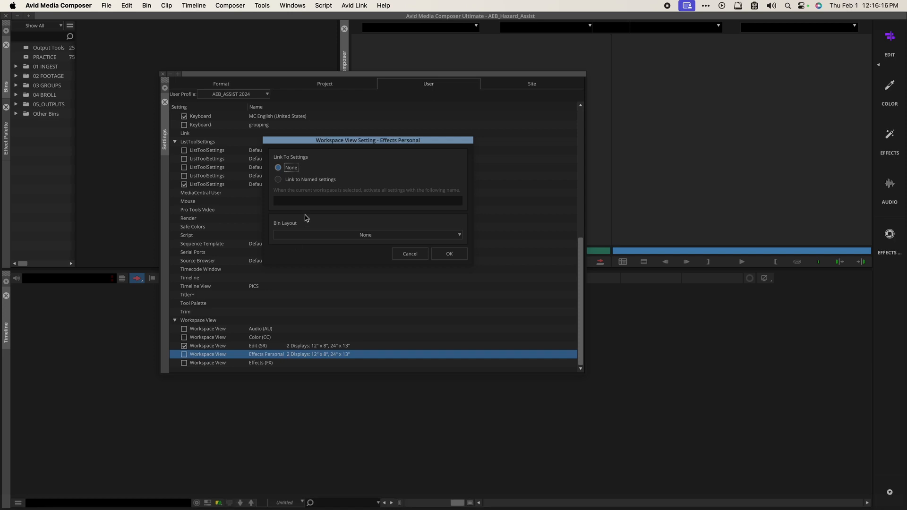
{"action": "left_click", "coordinate": [293, 180]}
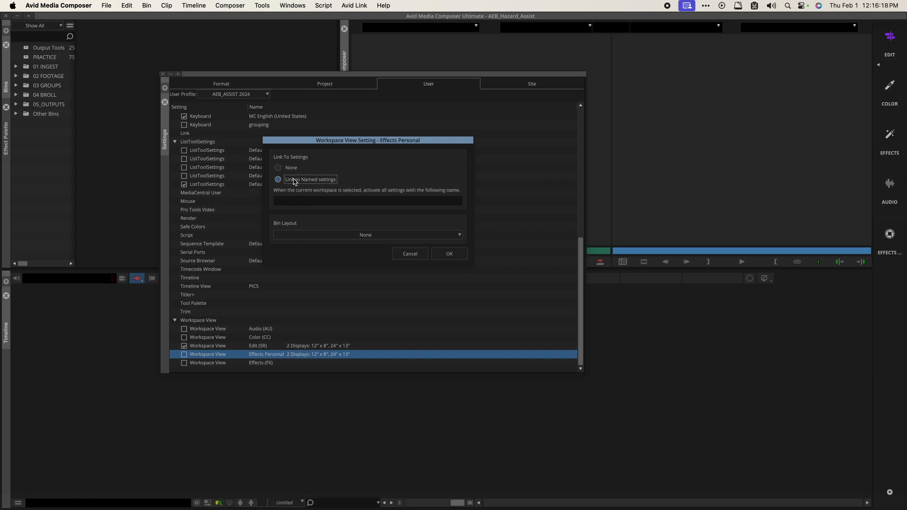
{"action": "left_click", "coordinate": [300, 200]}
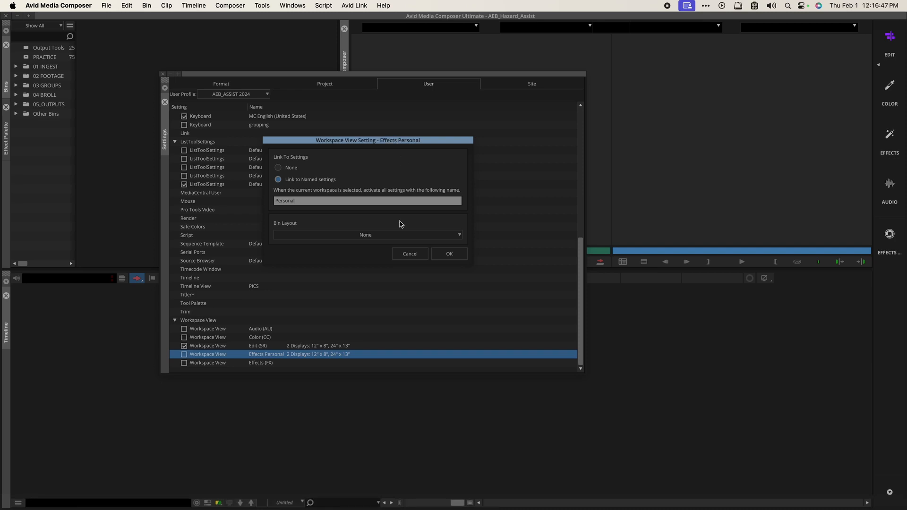
Step: Cancel the Workspace View Setting dialog without changes and shift the Settings window slightly left
{"action": "left_click", "coordinate": [409, 255]}
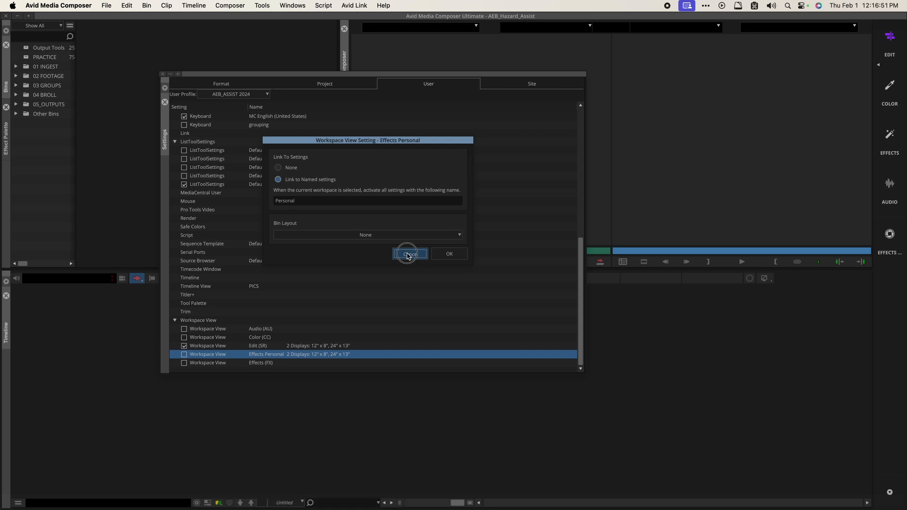
{"action": "left_click", "coordinate": [409, 256]}
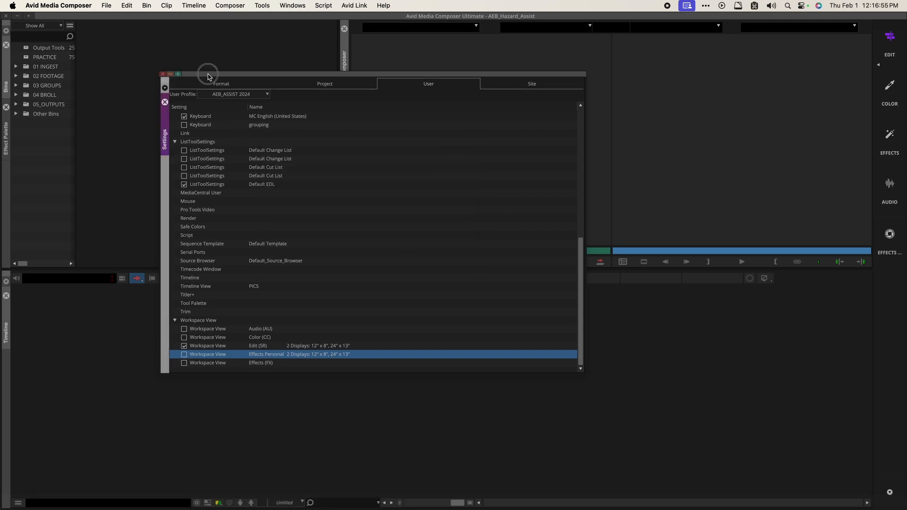
{"action": "left_click_drag", "start_coordinate": [206, 74], "coordinate": [191, 74]}
Step: Close the Settings window and Effect Palette, and widen the Bins panel to show bin sizes 254K and 75K
{"action": "left_click", "coordinate": [147, 75]}
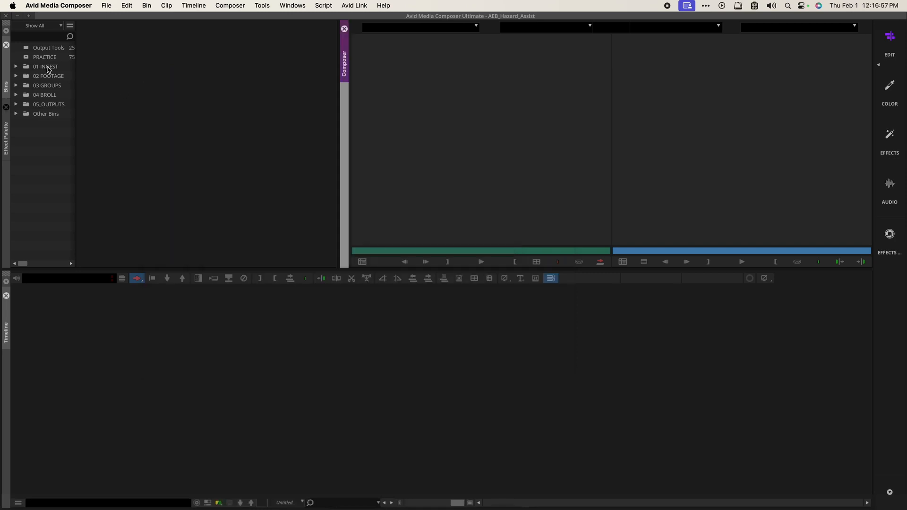
{"action": "left_click", "coordinate": [7, 108]}
{"action": "left_click_drag", "start_coordinate": [74, 118], "coordinate": [134, 125]}
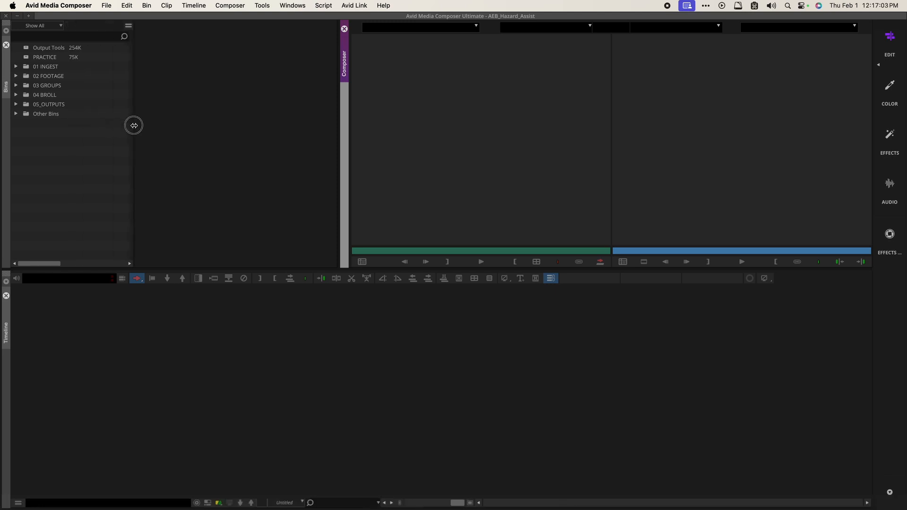
{"action": "left_click", "coordinate": [263, 6]}
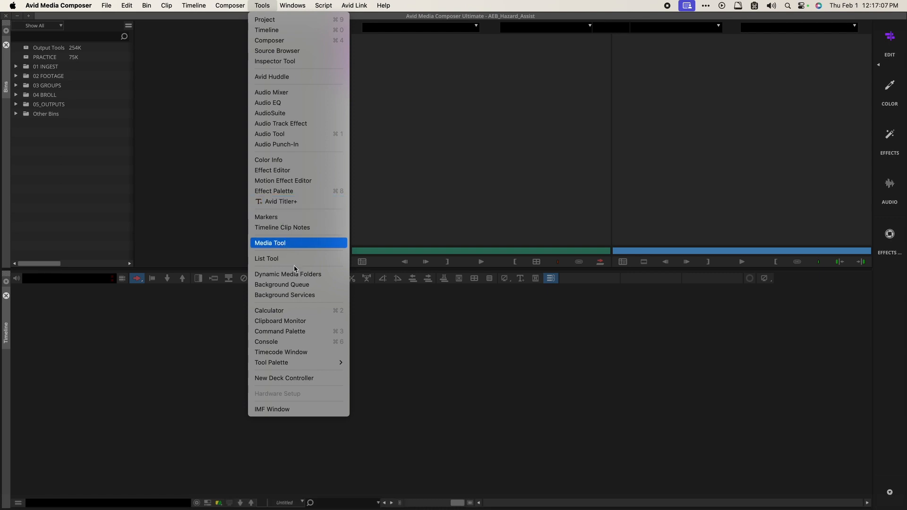
{"action": "left_click", "coordinate": [283, 21]}
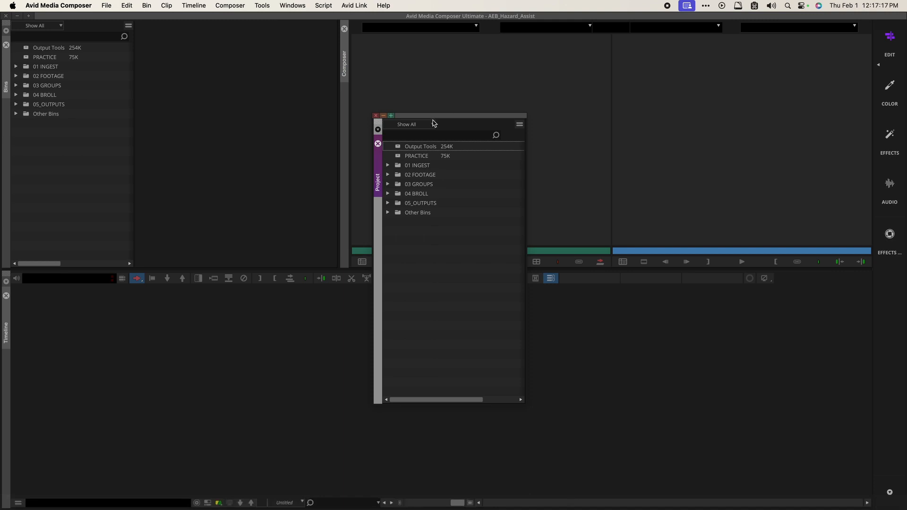
{"action": "left_click_drag", "start_coordinate": [432, 117], "coordinate": [315, 88]}
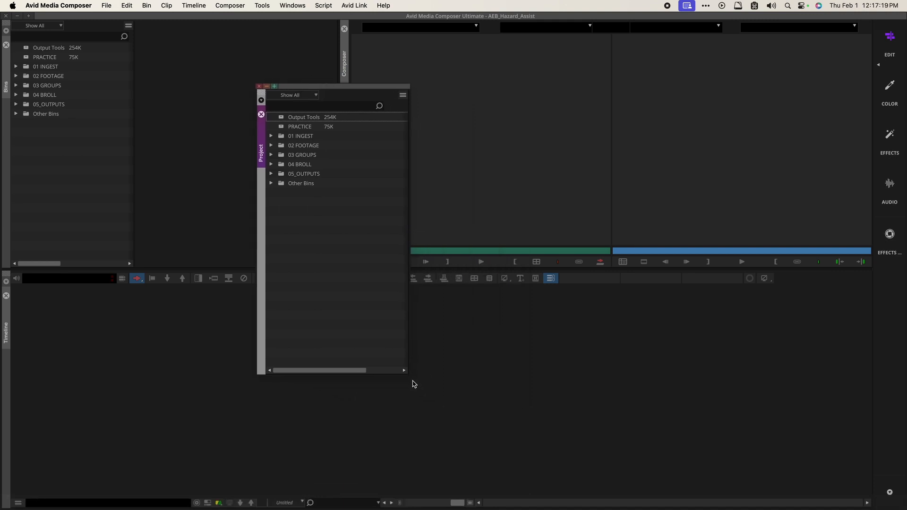
{"action": "left_click_drag", "start_coordinate": [407, 374], "coordinate": [403, 393]}
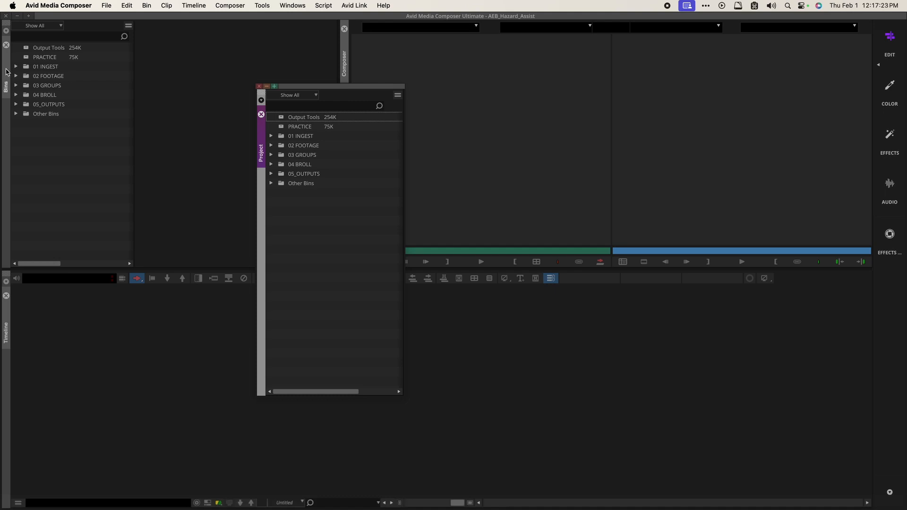
{"action": "left_click", "coordinate": [6, 72]}
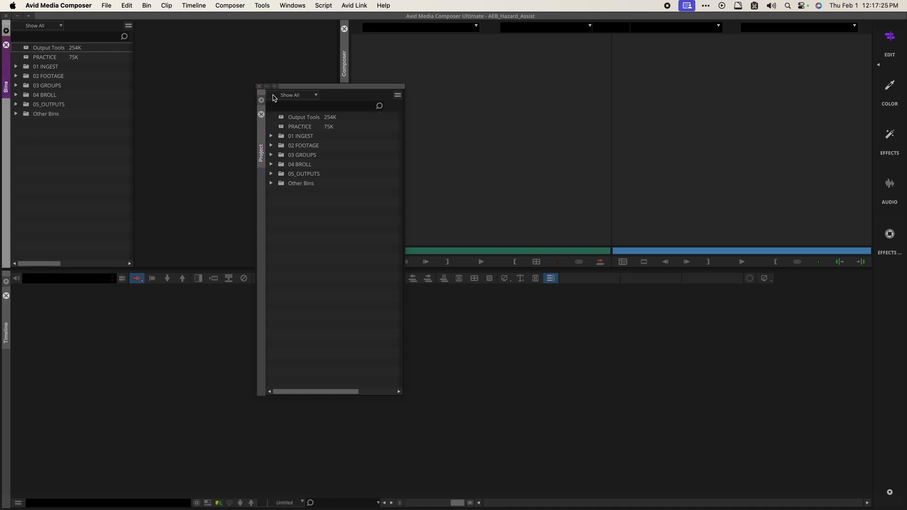
{"action": "left_click", "coordinate": [259, 87]}
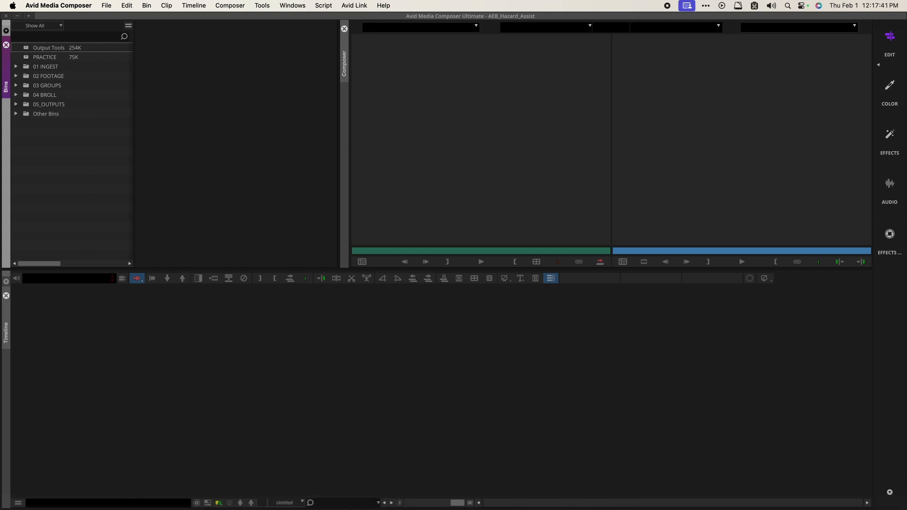
Step: Open the Output Tools bin beside the Bins list, sized to show its five items and creation dates
{"action": "double_click", "coordinate": [29, 49]}
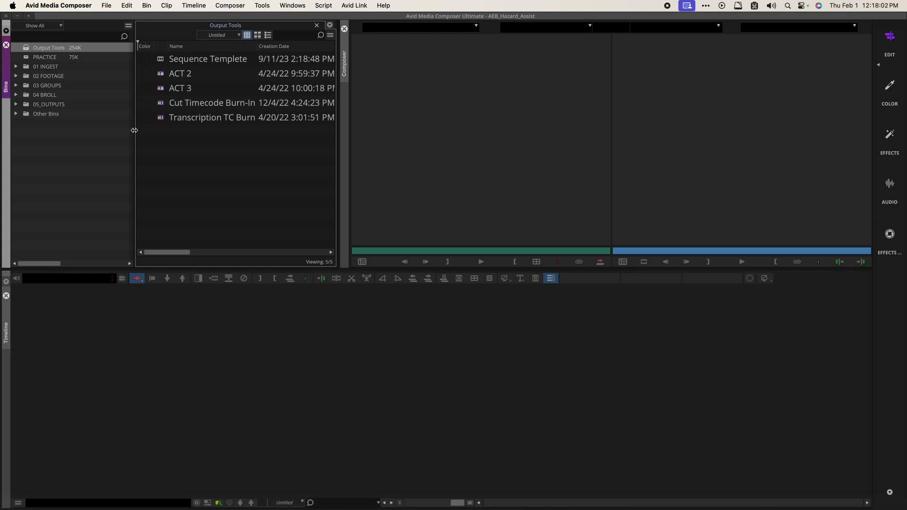
{"action": "left_click_drag", "start_coordinate": [134, 130], "coordinate": [2, 122]}
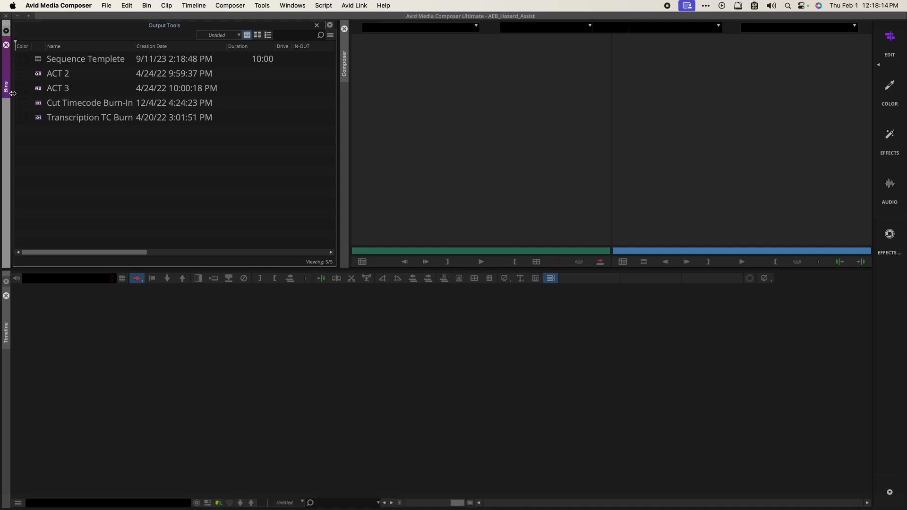
{"action": "left_click_drag", "start_coordinate": [13, 93], "coordinate": [136, 102]}
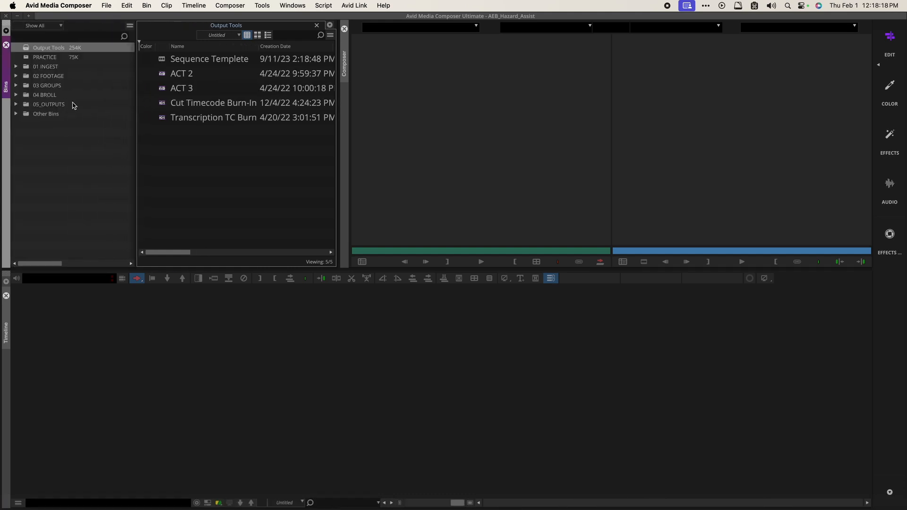
{"action": "left_click", "coordinate": [107, 7]}
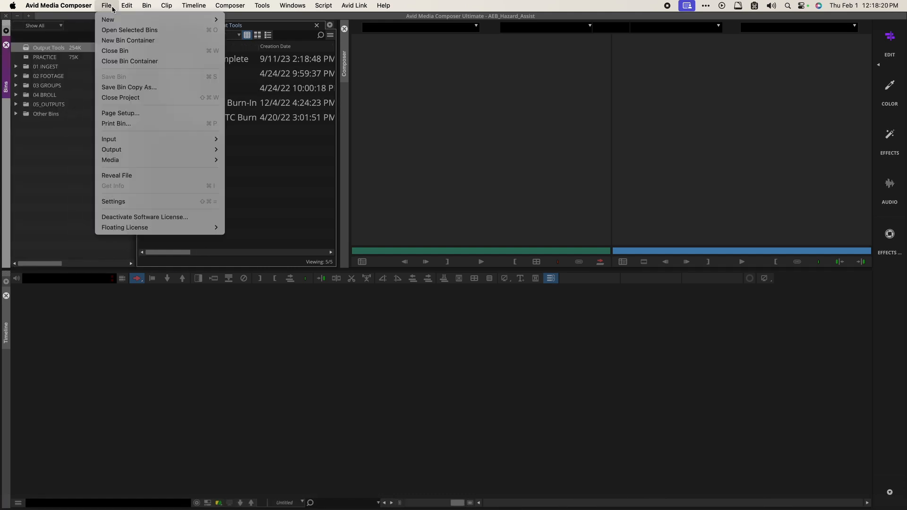
{"action": "left_click", "coordinate": [136, 41]}
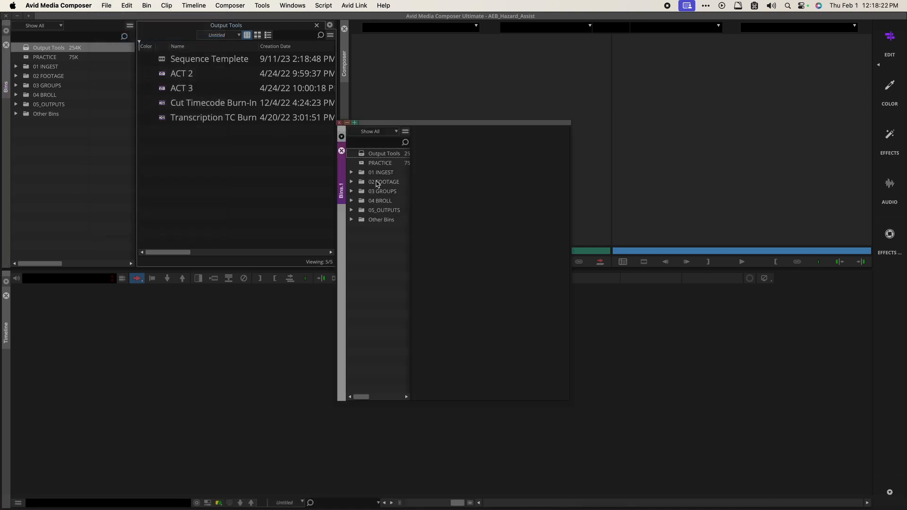
{"action": "left_click_drag", "start_coordinate": [410, 198], "coordinate": [428, 208]}
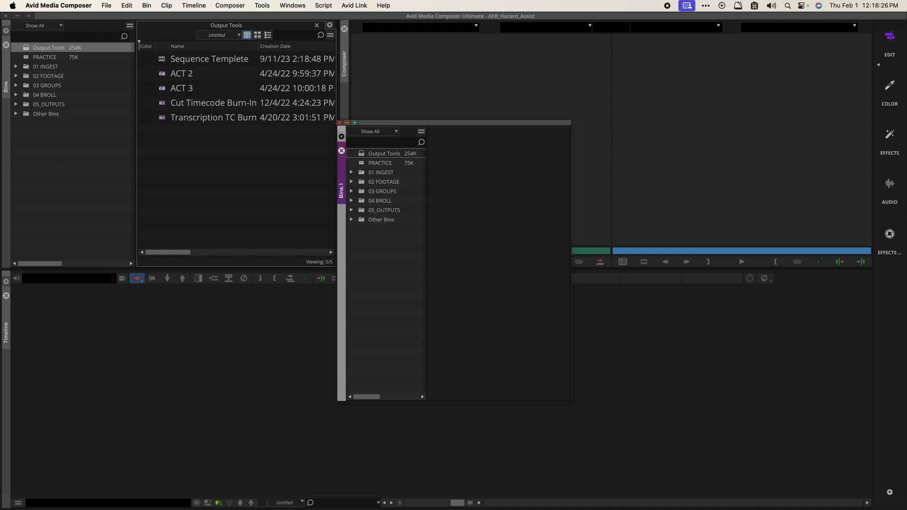
{"action": "left_click", "coordinate": [342, 124]}
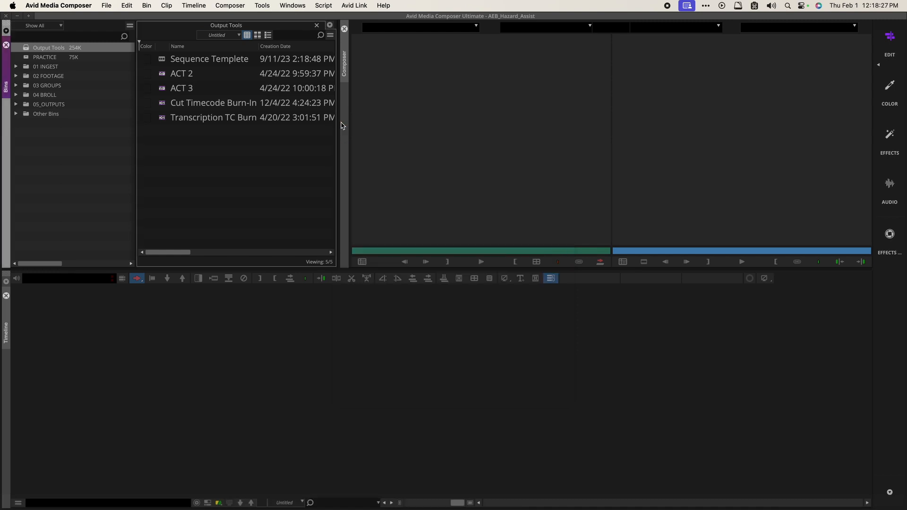
{"action": "left_click", "coordinate": [104, 161]}
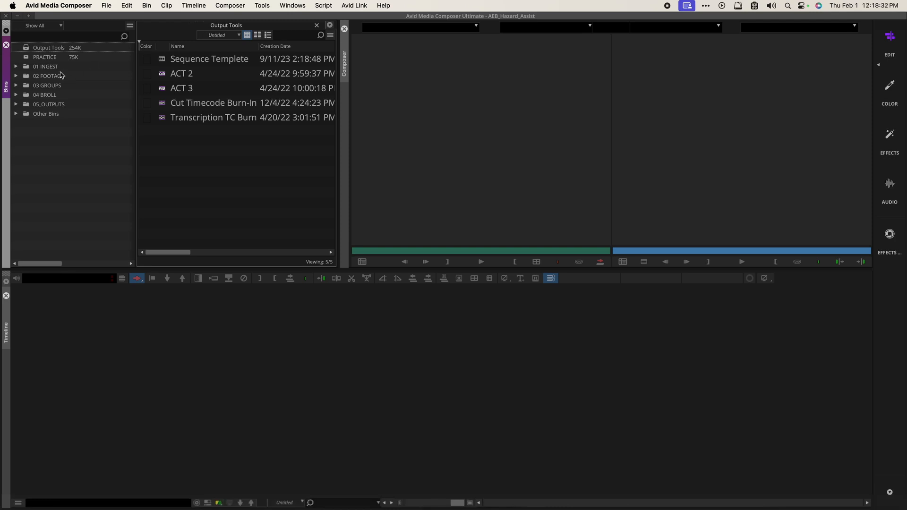
Step: Open the PRACTICE bin beside Output Tools and try dragging it out into a floating window
{"action": "double_click", "coordinate": [30, 57]}
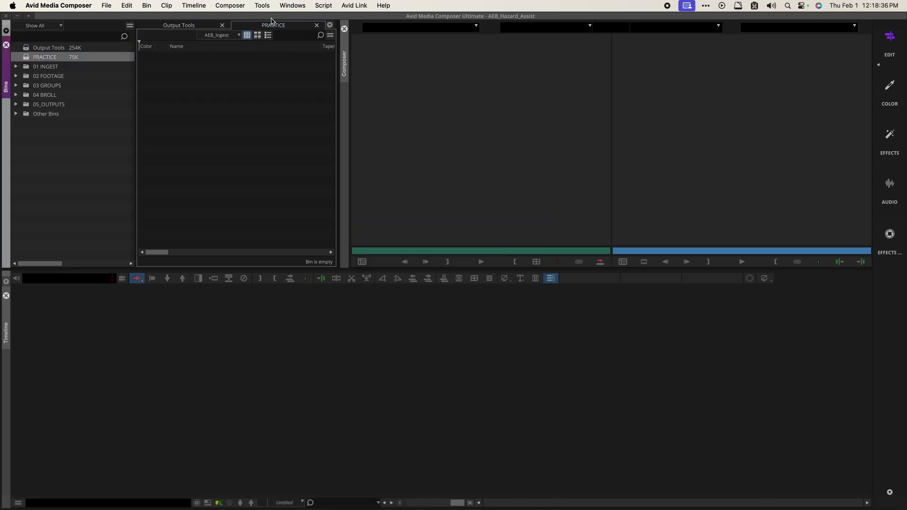
{"action": "left_click_drag", "start_coordinate": [268, 27], "coordinate": [565, 228]}
{"action": "left_click_drag", "start_coordinate": [267, 27], "coordinate": [229, 241]}
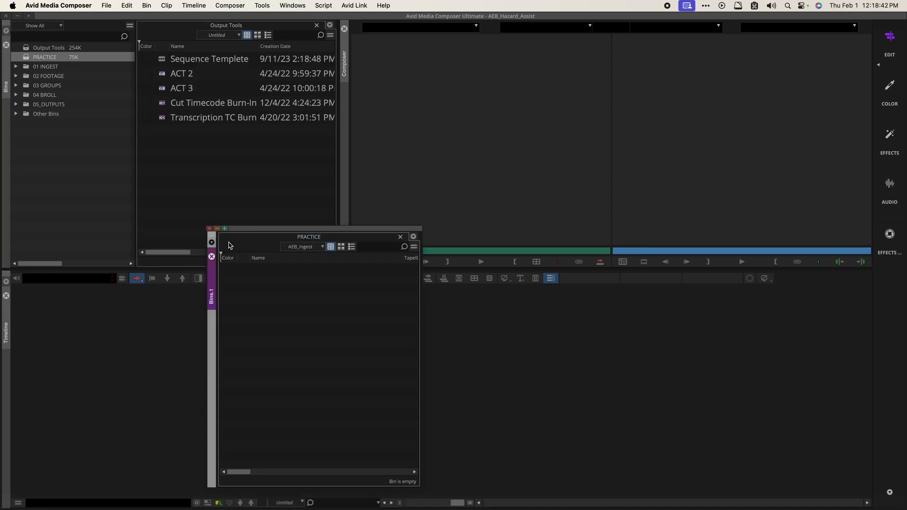
{"action": "left_click_drag", "start_coordinate": [290, 231], "coordinate": [462, 109]}
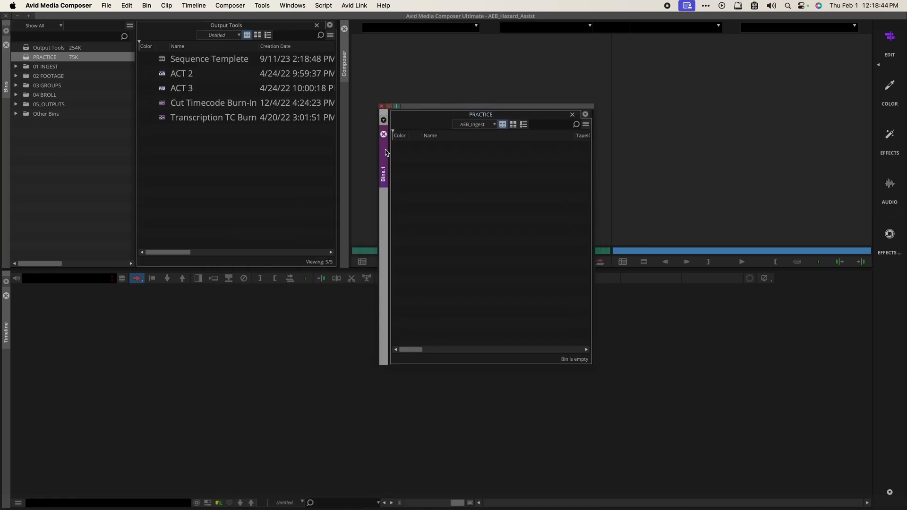
{"action": "left_click_drag", "start_coordinate": [385, 151], "coordinate": [462, 157]}
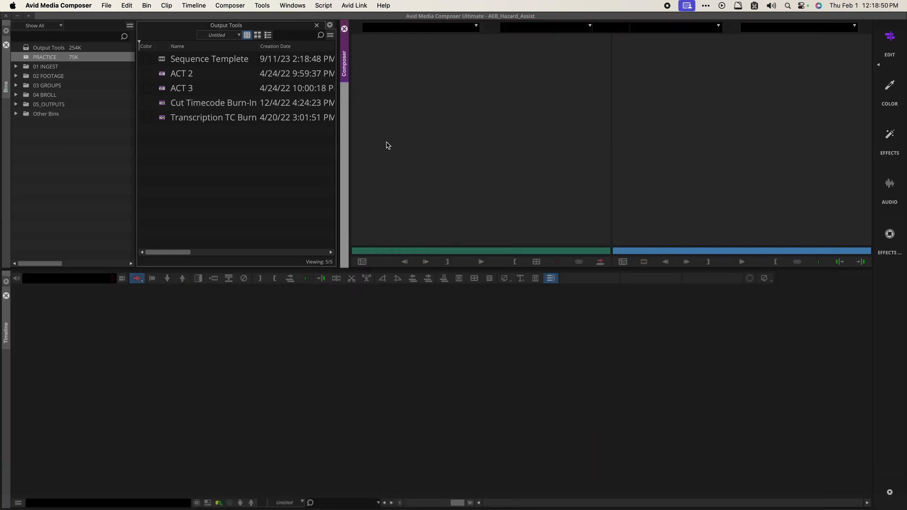
Step: Reopen PRACTICE and pull its tab out into its own floating bin container
{"action": "double_click", "coordinate": [29, 57]}
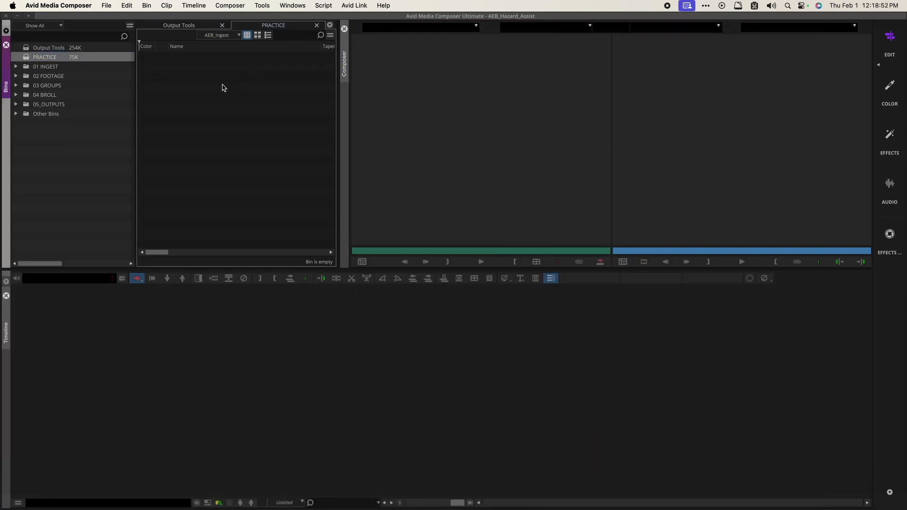
{"action": "left_click", "coordinate": [255, 28]}
{"action": "left_click_drag", "start_coordinate": [255, 27], "coordinate": [235, 191]}
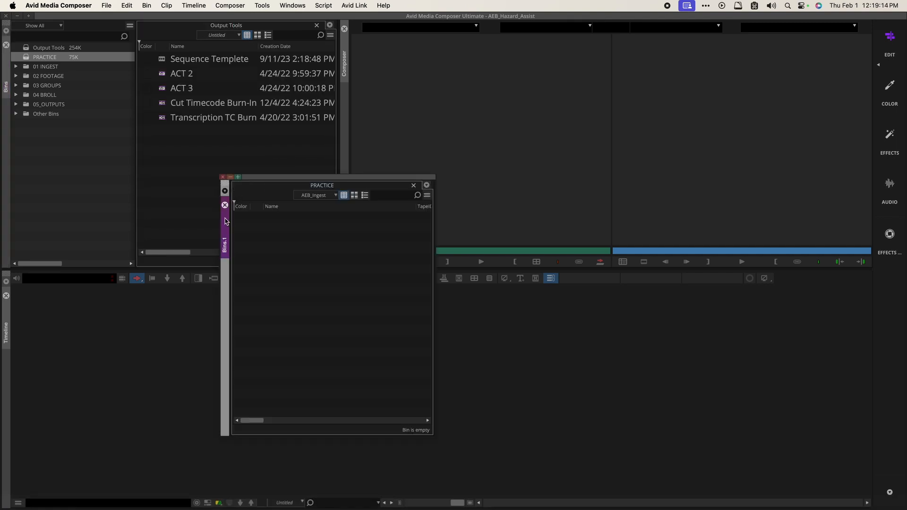
Step: Close the floating PRACTICE window, reopen PRACTICE and float it again as its own window
{"action": "left_click", "coordinate": [222, 178]}
{"action": "double_click", "coordinate": [29, 55]}
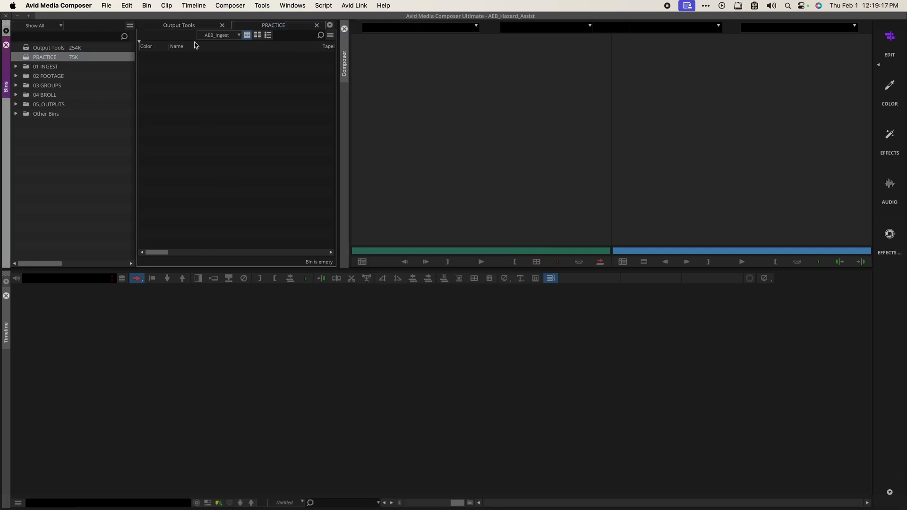
{"action": "left_click", "coordinate": [281, 26]}
{"action": "left_click_drag", "start_coordinate": [281, 26], "coordinate": [300, 167]}
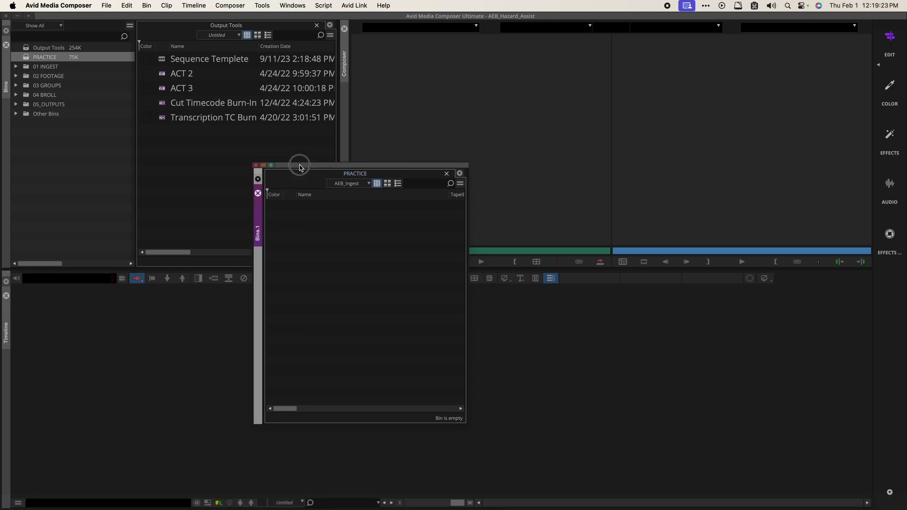
Step: Dock the floating PRACTICE container, Bins.1, into the left column stacked with Bins
{"action": "left_click", "coordinate": [219, 27]}
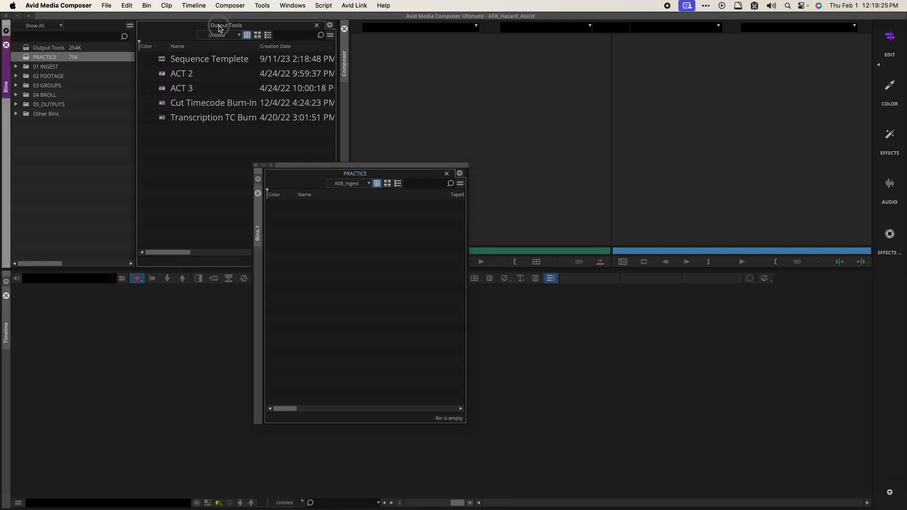
{"action": "left_click_drag", "start_coordinate": [289, 165], "coordinate": [95, 217]}
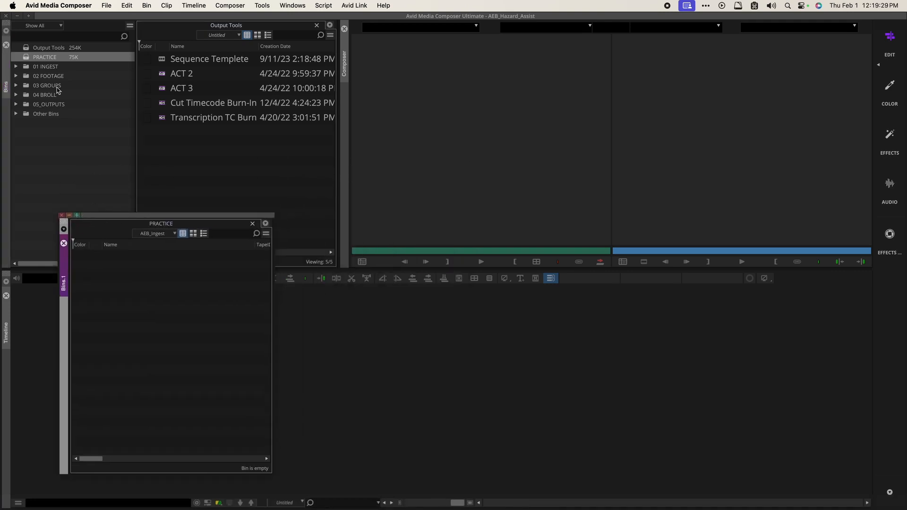
{"action": "left_click", "coordinate": [16, 67]}
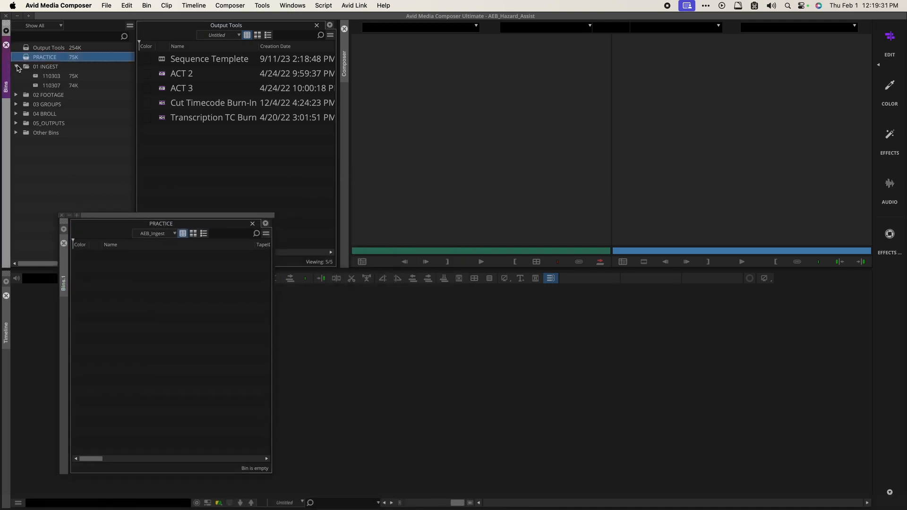
{"action": "left_click", "coordinate": [234, 166]}
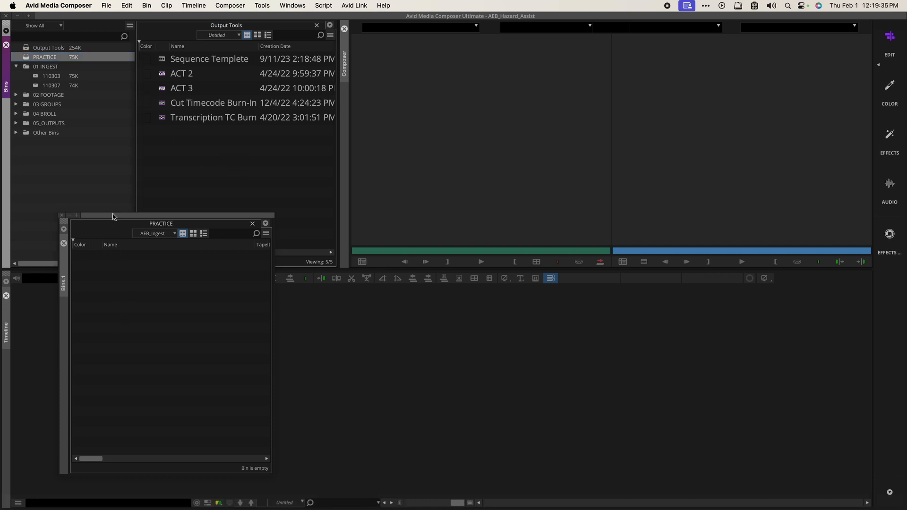
{"action": "left_click_drag", "start_coordinate": [113, 216], "coordinate": [107, 208]}
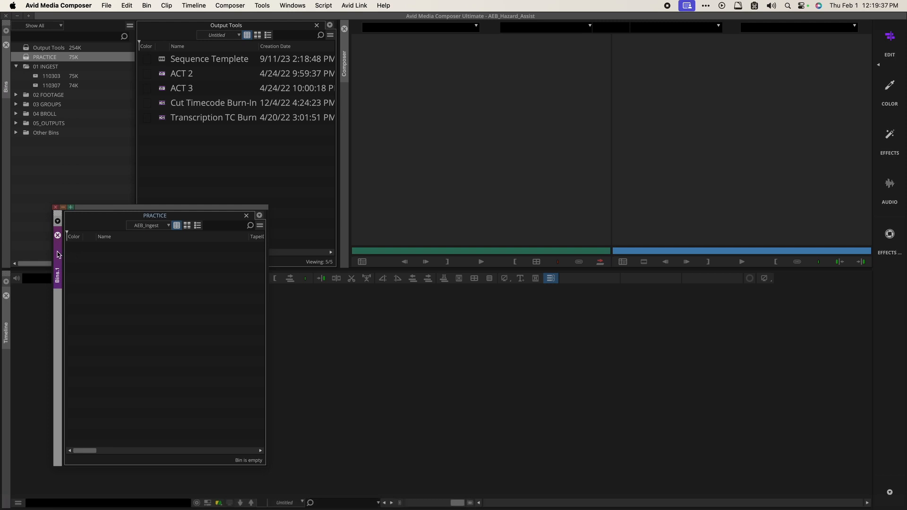
{"action": "left_click_drag", "start_coordinate": [57, 255], "coordinate": [7, 137]}
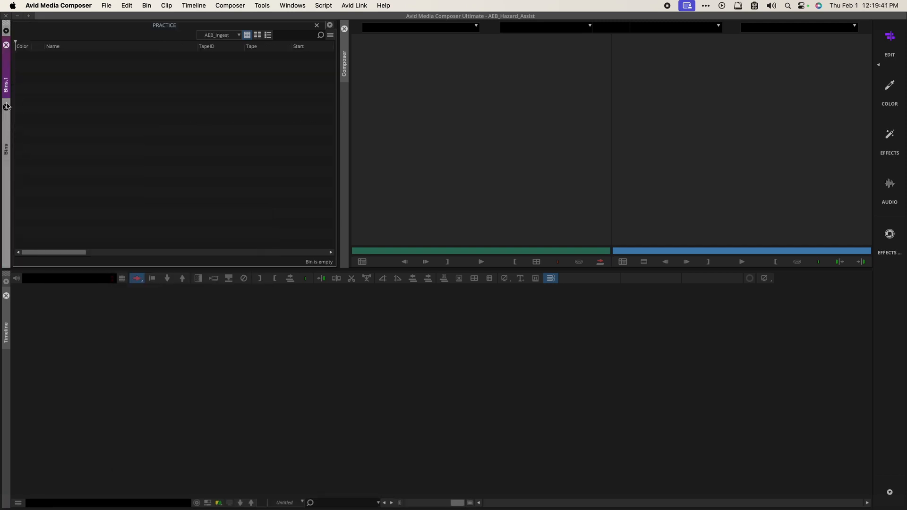
Step: Rename the Bins.1 container holding PRACTICE to 'Day 1'
{"action": "left_click", "coordinate": [10, 140]}
{"action": "left_click", "coordinate": [8, 77]}
{"action": "right_click", "coordinate": [8, 78]}
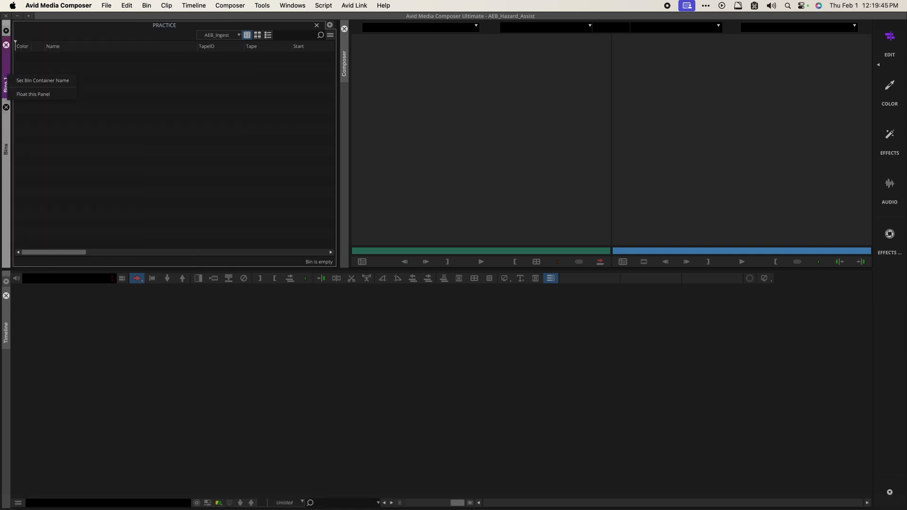
{"action": "left_click", "coordinate": [6, 71]}
{"action": "right_click", "coordinate": [6, 78]}
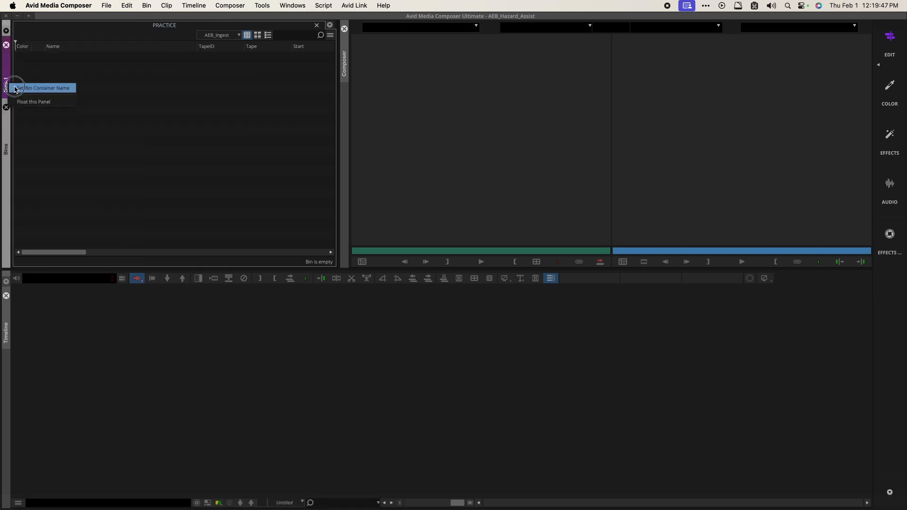
{"action": "left_click", "coordinate": [15, 89]}
{"action": "type", "text": "D"}
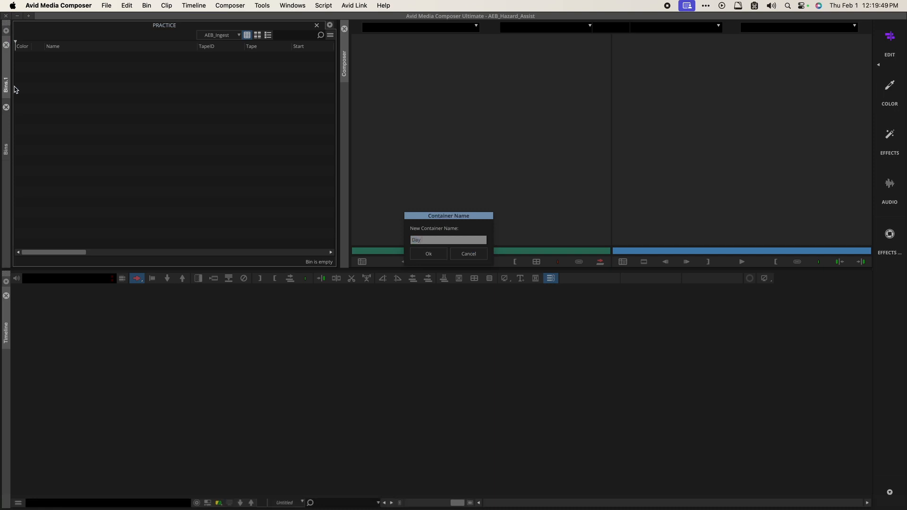
{"action": "type", "text": "ay 1"}
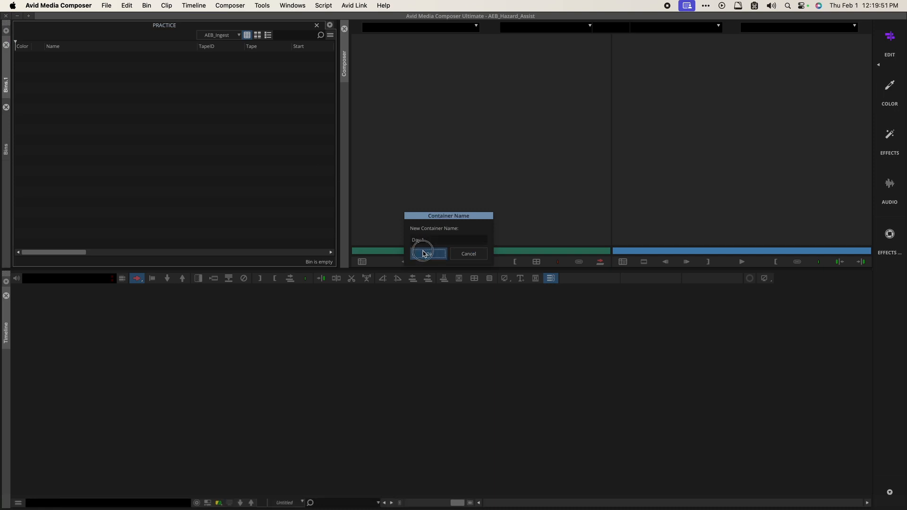
{"action": "left_click", "coordinate": [428, 253]}
Step: Rename the original Bins container to 'Day 2'
{"action": "right_click", "coordinate": [6, 131]}
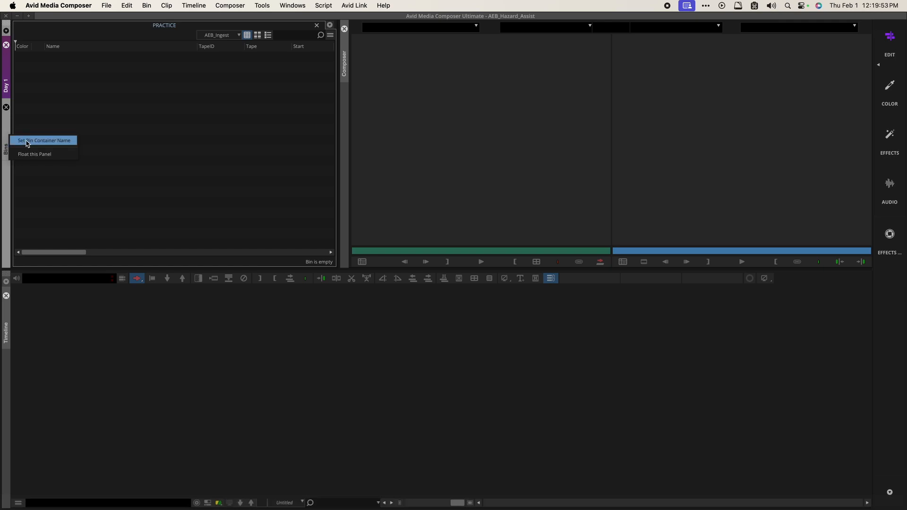
{"action": "left_click", "coordinate": [26, 142]}
{"action": "type", "text": "Day 2"}
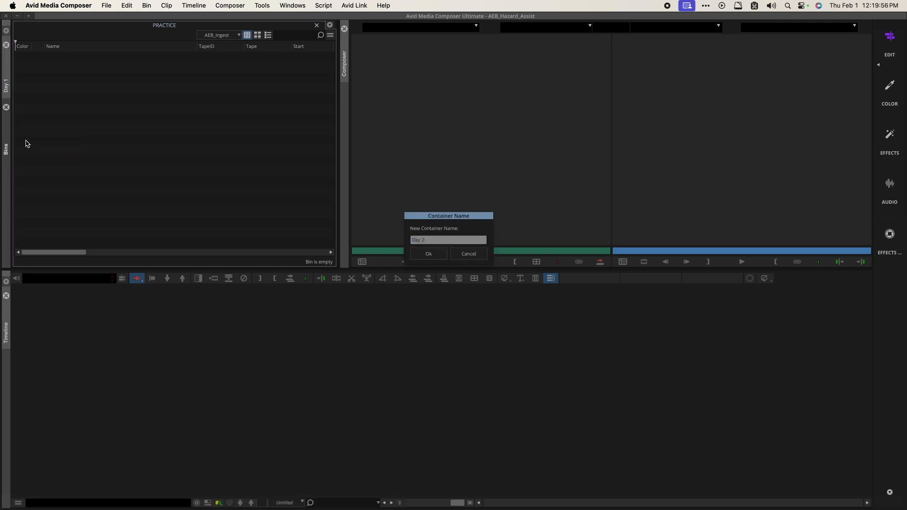
{"action": "left_click", "coordinate": [433, 255]}
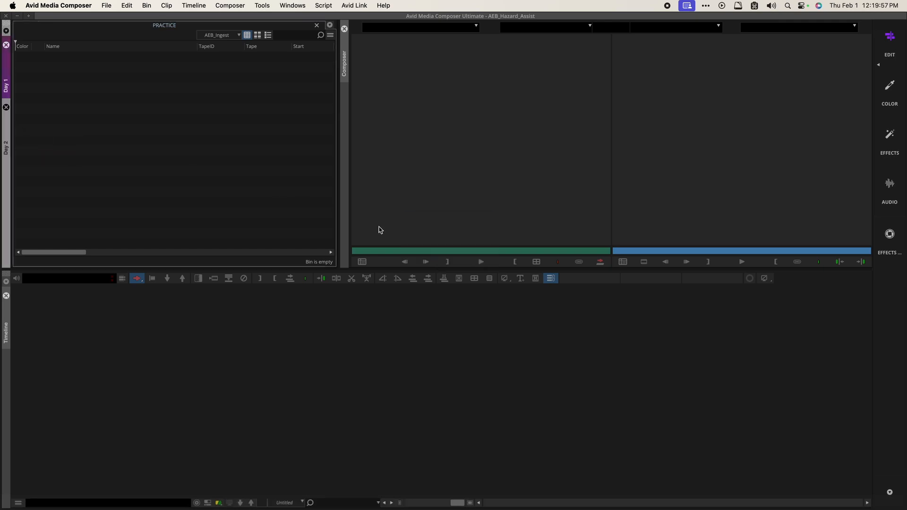
Step: Open the 110303 bin in the Day 2 container
{"action": "left_click", "coordinate": [7, 124]}
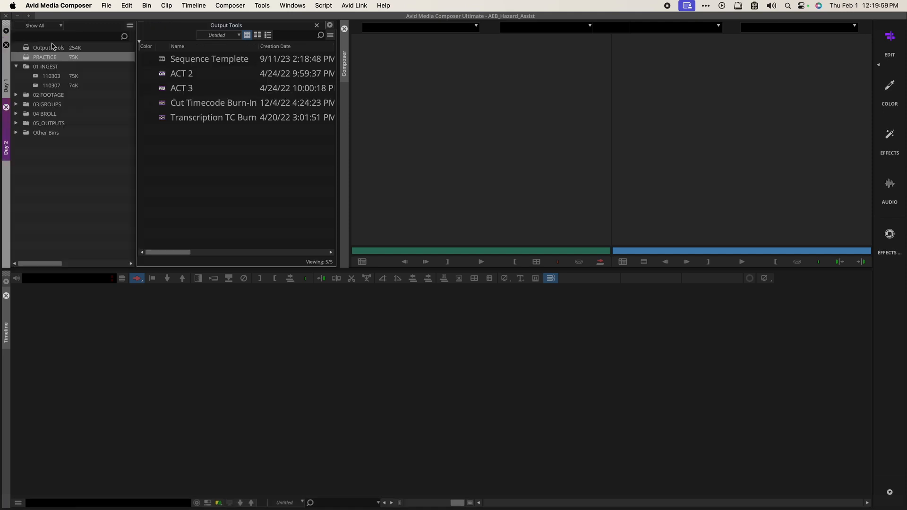
{"action": "left_click", "coordinate": [30, 49]}
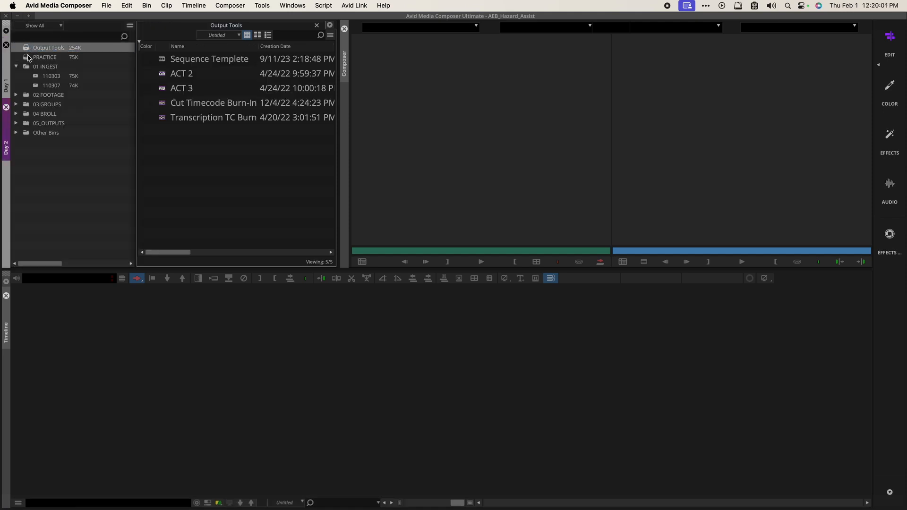
{"action": "left_click", "coordinate": [29, 58]}
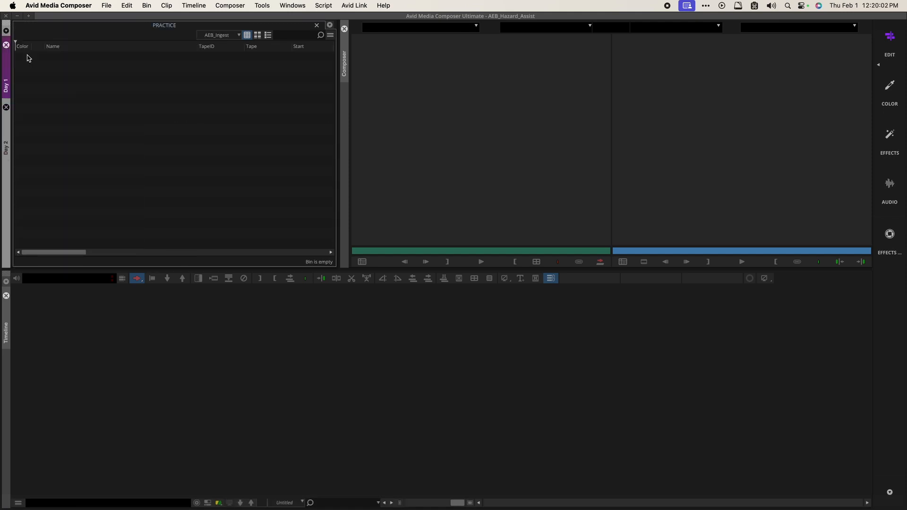
{"action": "left_click", "coordinate": [6, 118]}
{"action": "double_click", "coordinate": [39, 77]}
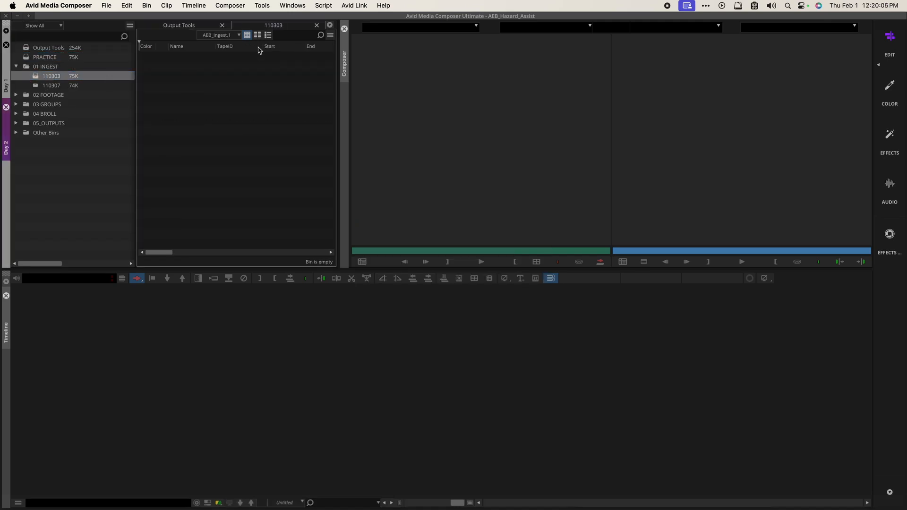
Step: Open the 110307 bin from 01 INGEST beside PRACTICE in Day 1
{"action": "left_click", "coordinate": [7, 64]}
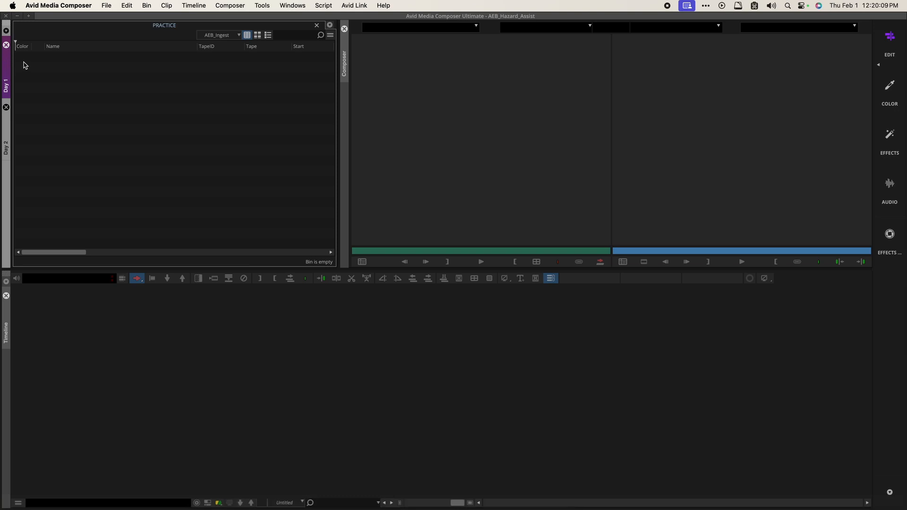
{"action": "left_click_drag", "start_coordinate": [11, 63], "coordinate": [78, 77]}
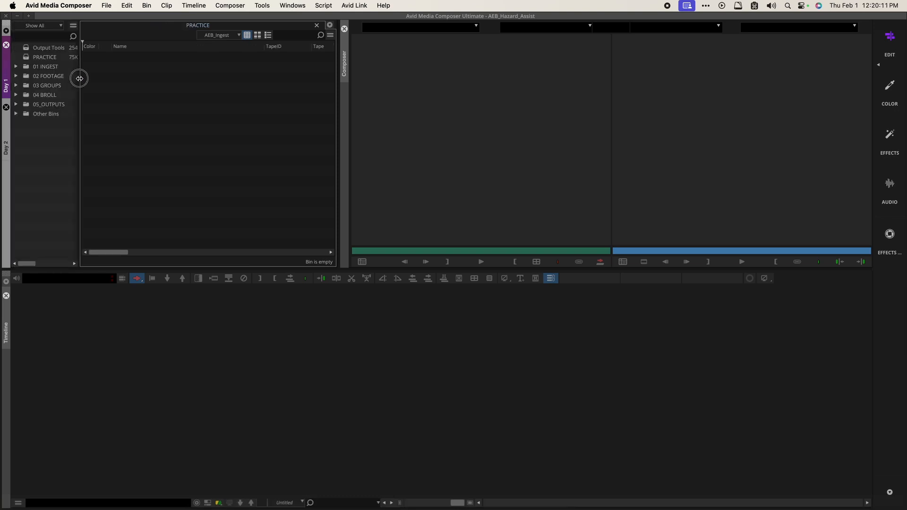
{"action": "left_click", "coordinate": [17, 67]}
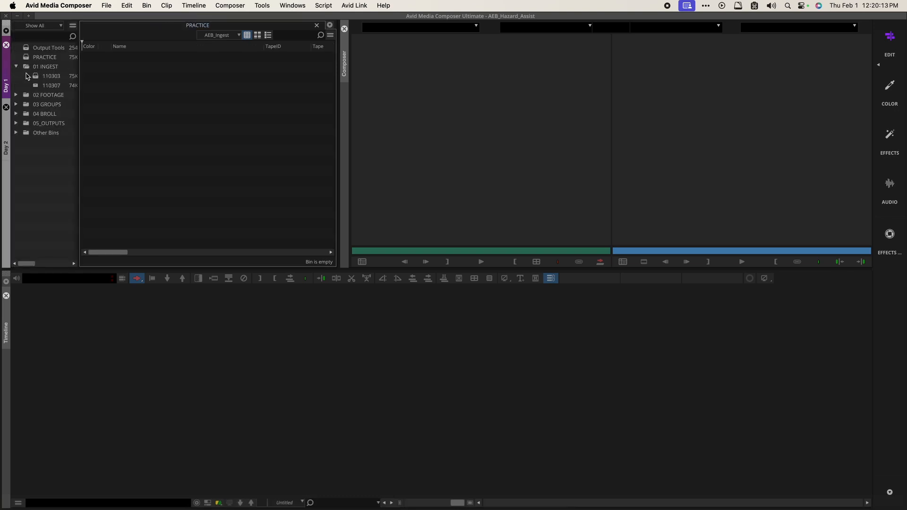
{"action": "double_click", "coordinate": [38, 85]}
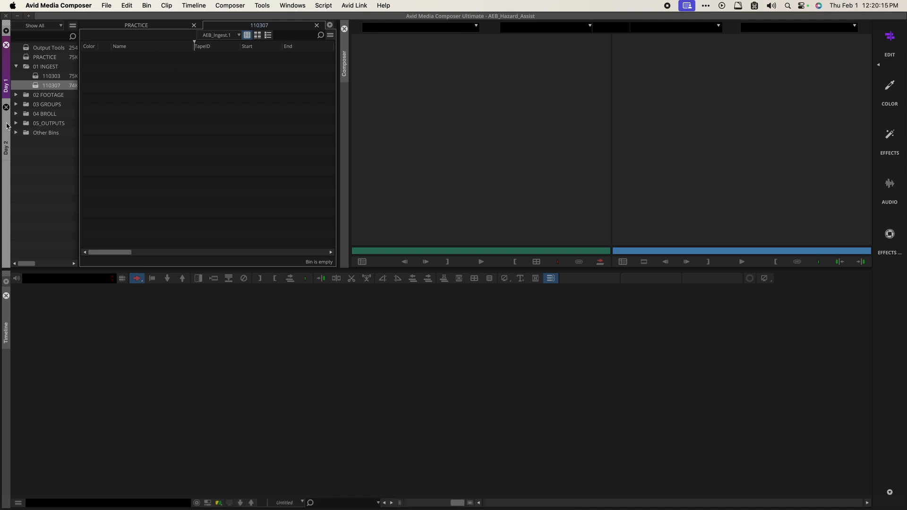
Step: Drag the 110303 tab out of Day 2 into its own floating bin container
{"action": "left_click", "coordinate": [7, 126]}
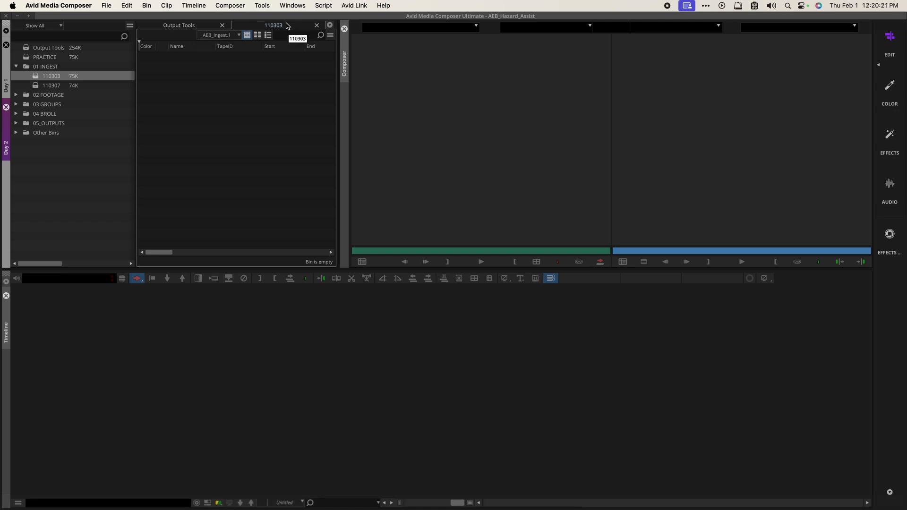
{"action": "left_click_drag", "start_coordinate": [283, 25], "coordinate": [317, 214]}
{"action": "left_click_drag", "start_coordinate": [418, 223], "coordinate": [274, 31]}
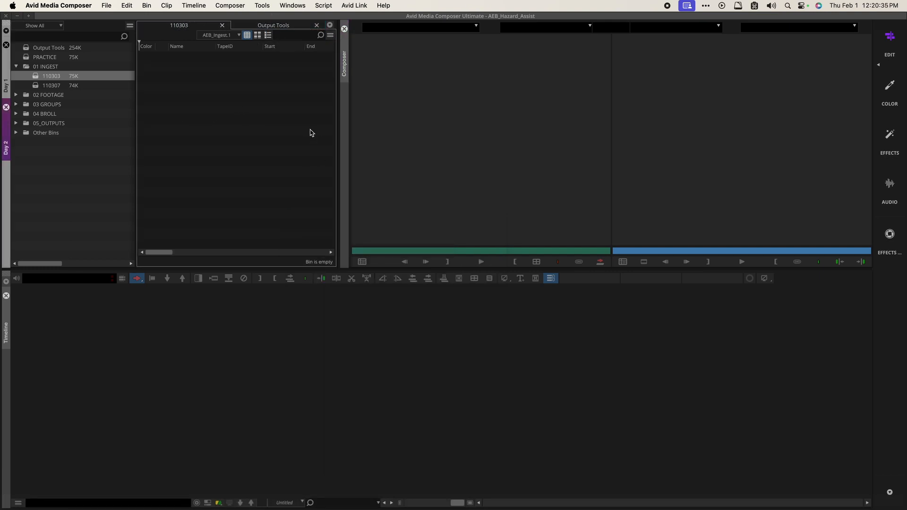
{"action": "left_click_drag", "start_coordinate": [186, 26], "coordinate": [476, 204]}
{"action": "left_click_drag", "start_coordinate": [181, 25], "coordinate": [282, 151]}
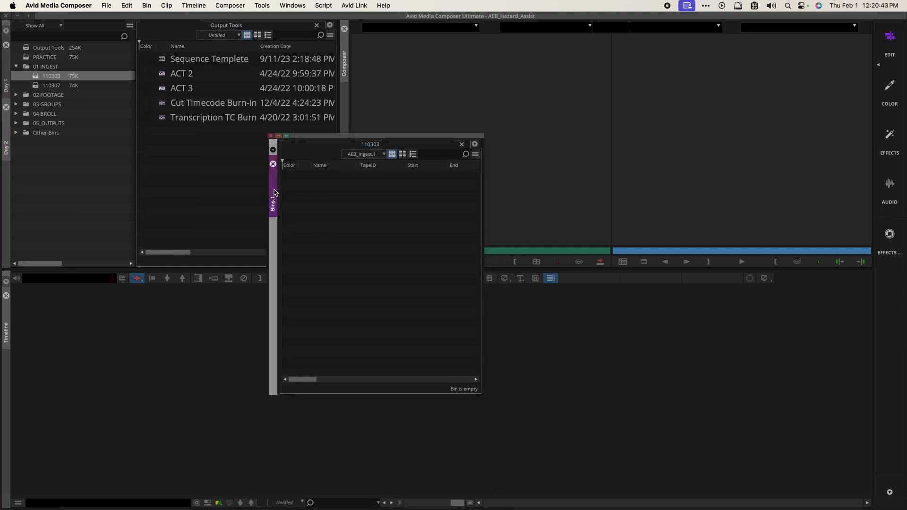
{"action": "left_click_drag", "start_coordinate": [274, 193], "coordinate": [13, 172]}
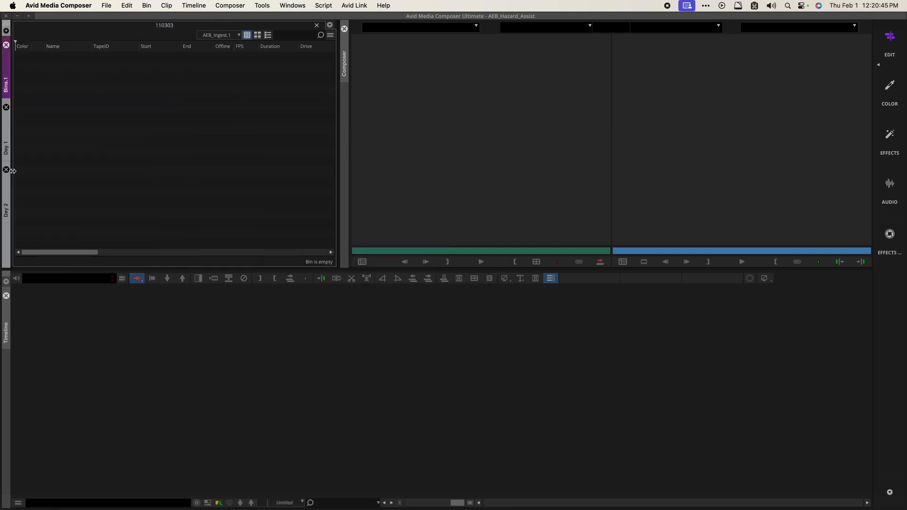
{"action": "left_click", "coordinate": [274, 7]}
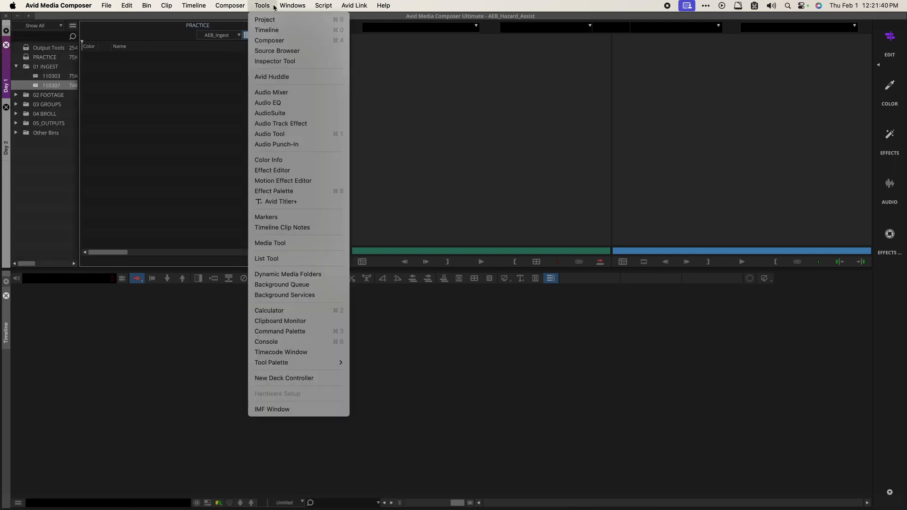
{"action": "left_click", "coordinate": [274, 7]}
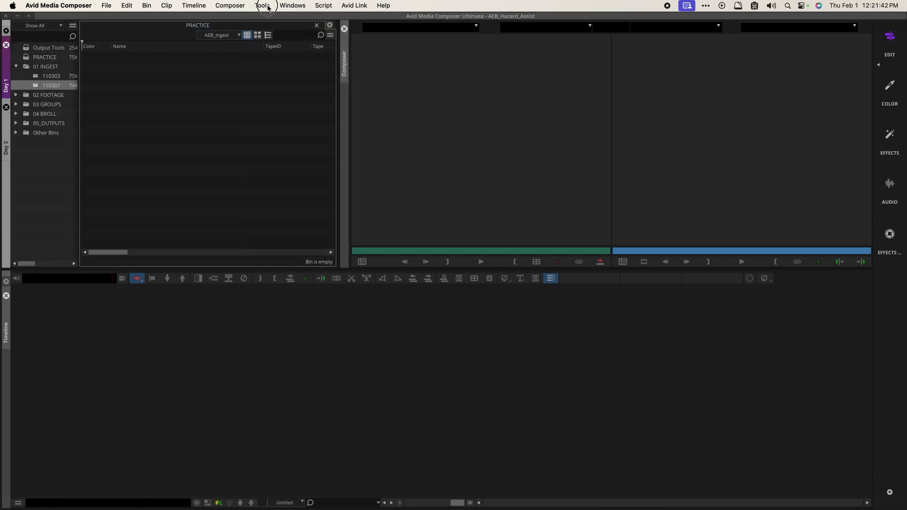
{"action": "left_click", "coordinate": [264, 7]}
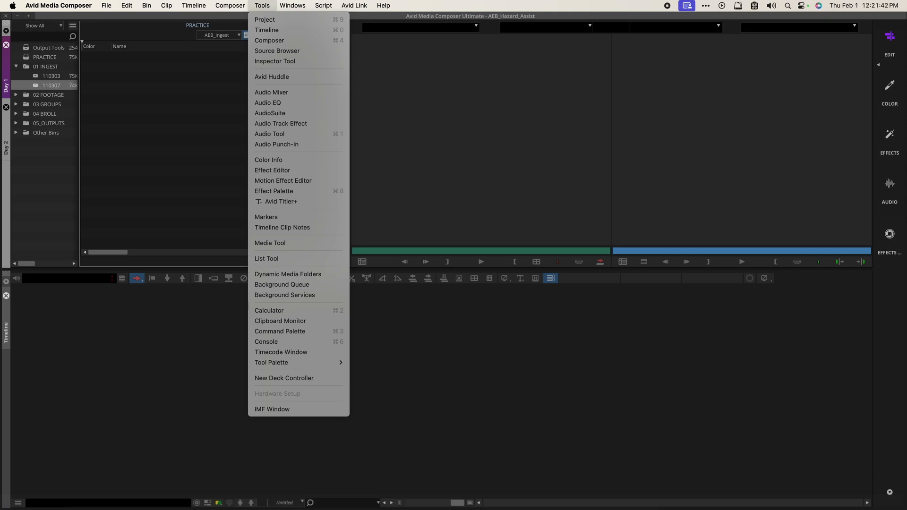
{"action": "left_click", "coordinate": [264, 6]}
{"action": "left_click", "coordinate": [234, 6]}
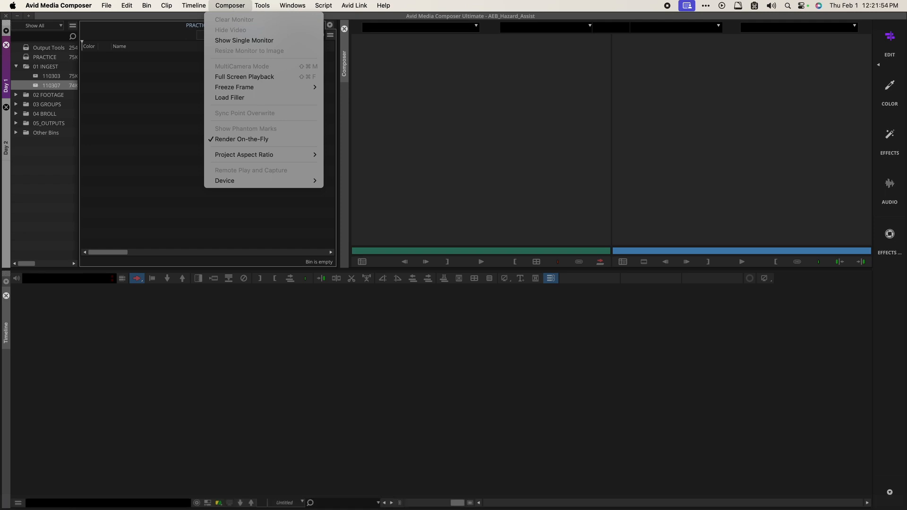
{"action": "left_click", "coordinate": [159, 99]}
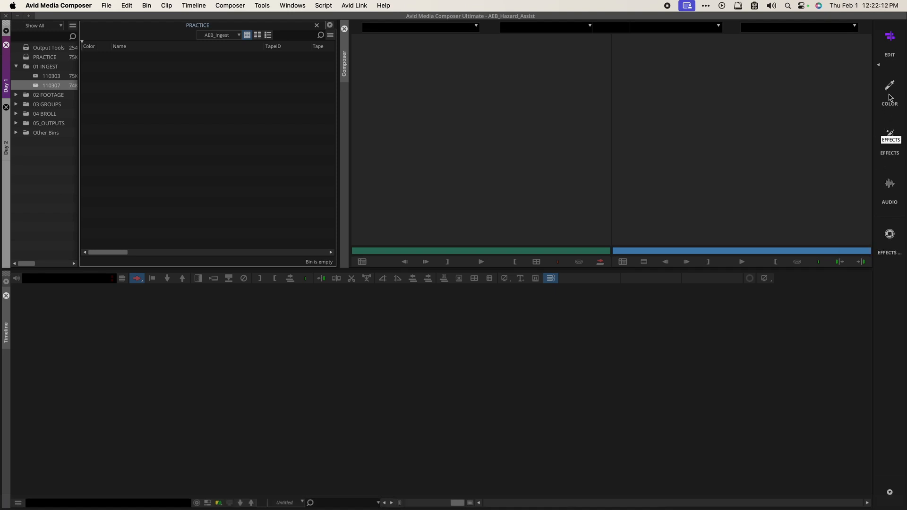
Step: Load the Effects Personal workspace and hide the workspace bar via Windows > Workspaces
{"action": "left_click", "coordinate": [891, 234]}
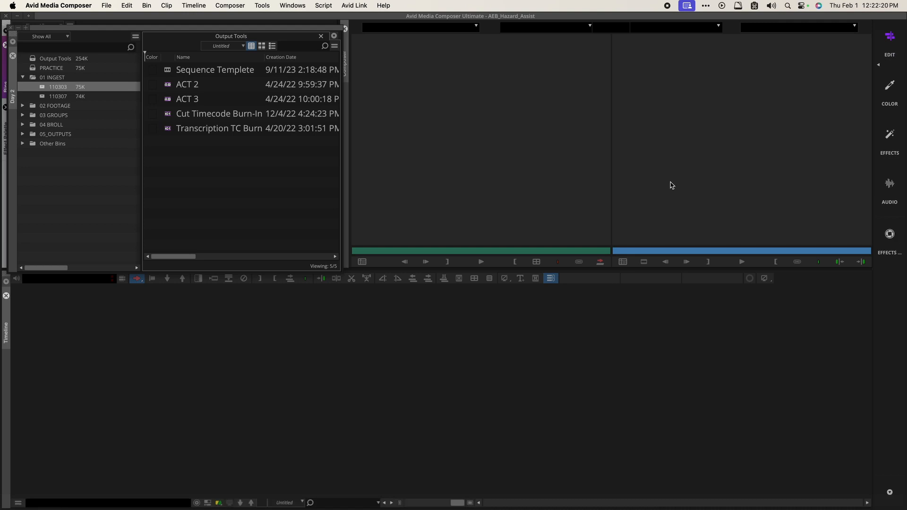
{"action": "left_click", "coordinate": [322, 4]}
{"action": "mouse_move", "coordinate": [277, 3]}
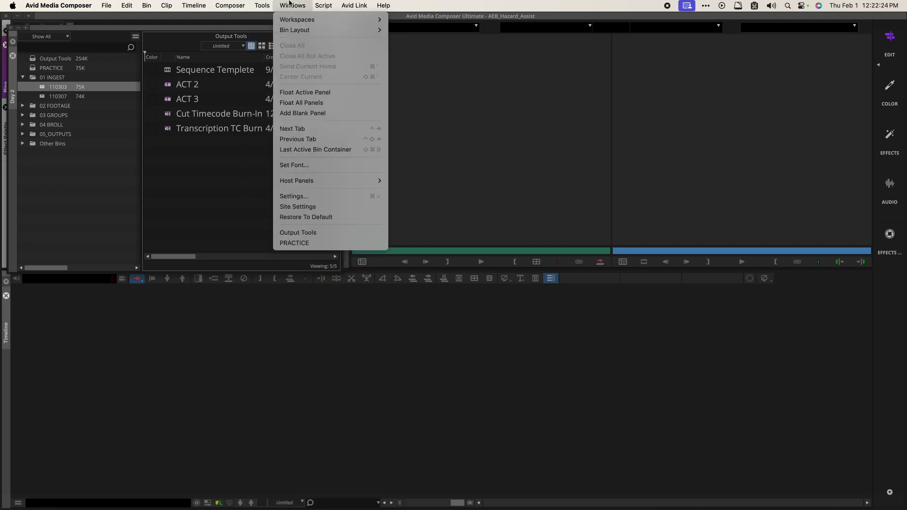
{"action": "mouse_move", "coordinate": [331, 19]}
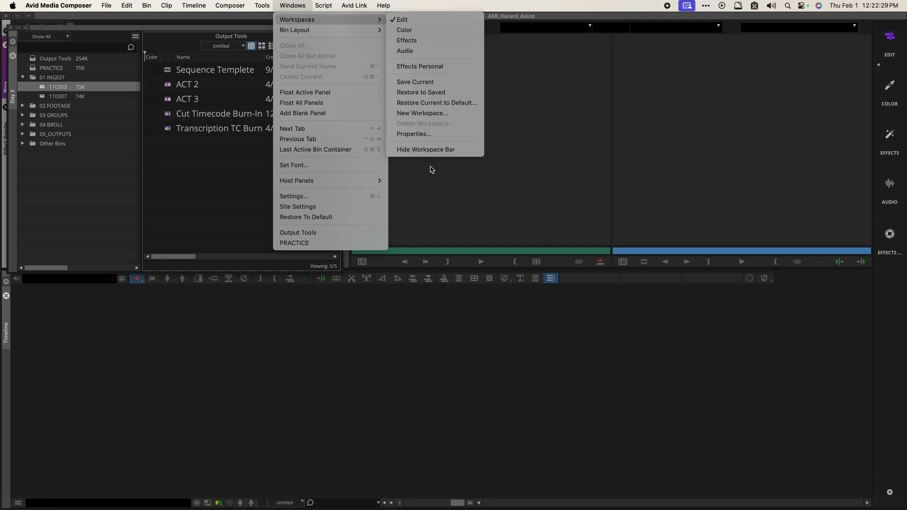
{"action": "left_click", "coordinate": [426, 149]}
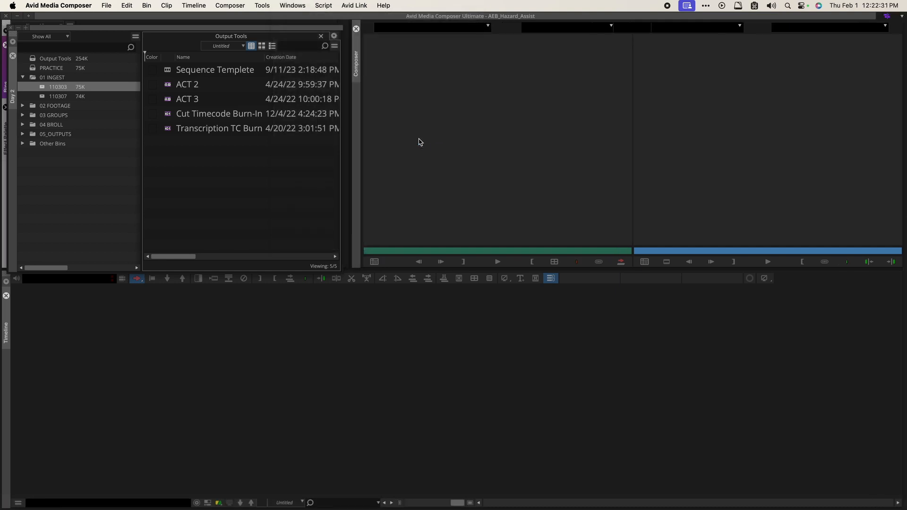
Step: Browse the saved workspaces list and the top menus, then return to the Day 2 bin container
{"action": "left_click", "coordinate": [895, 19]}
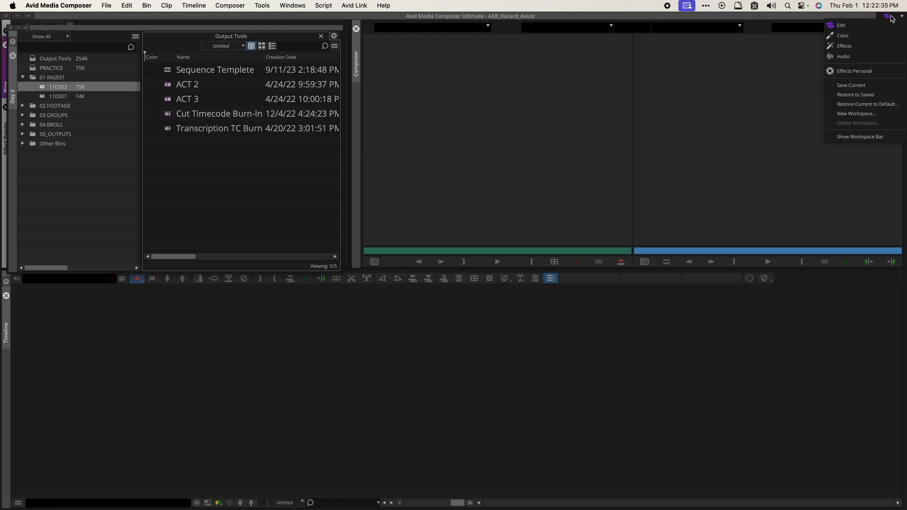
{"action": "left_click", "coordinate": [293, 6]}
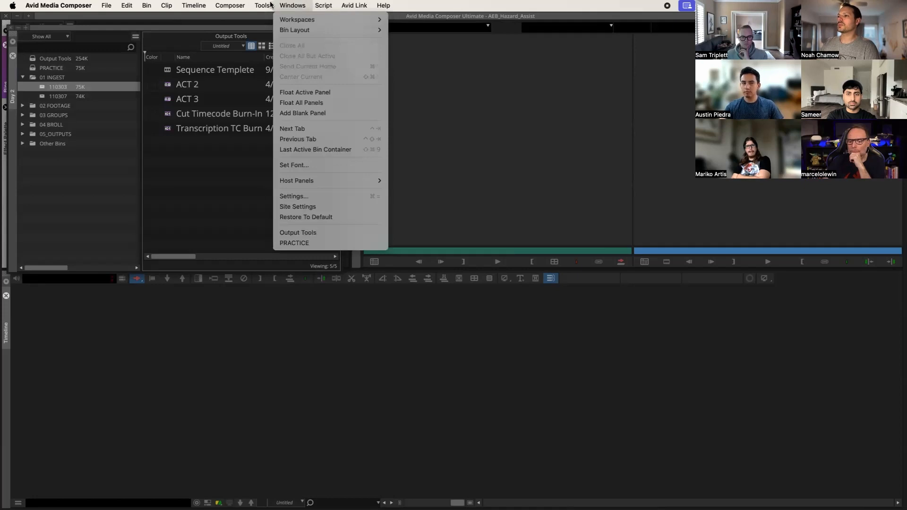
{"action": "mouse_move", "coordinate": [247, 6]}
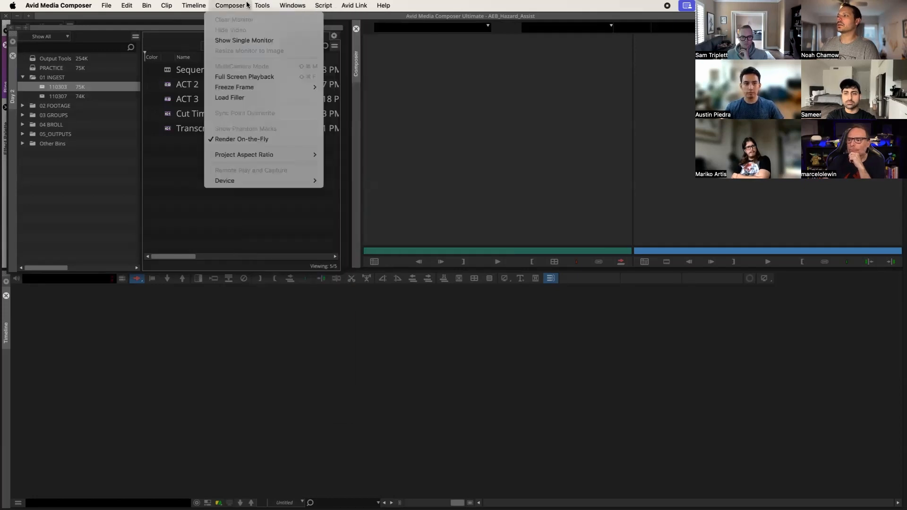
{"action": "mouse_move", "coordinate": [186, 5]}
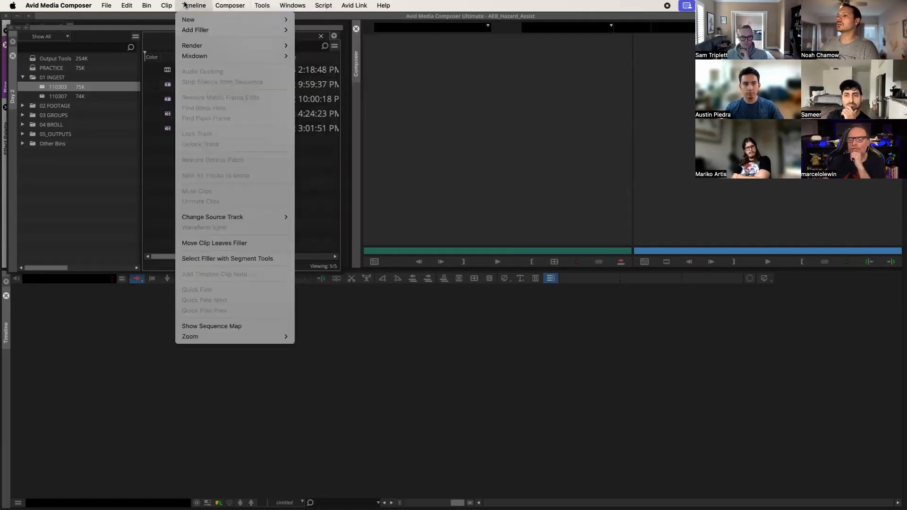
{"action": "mouse_move", "coordinate": [151, 5]}
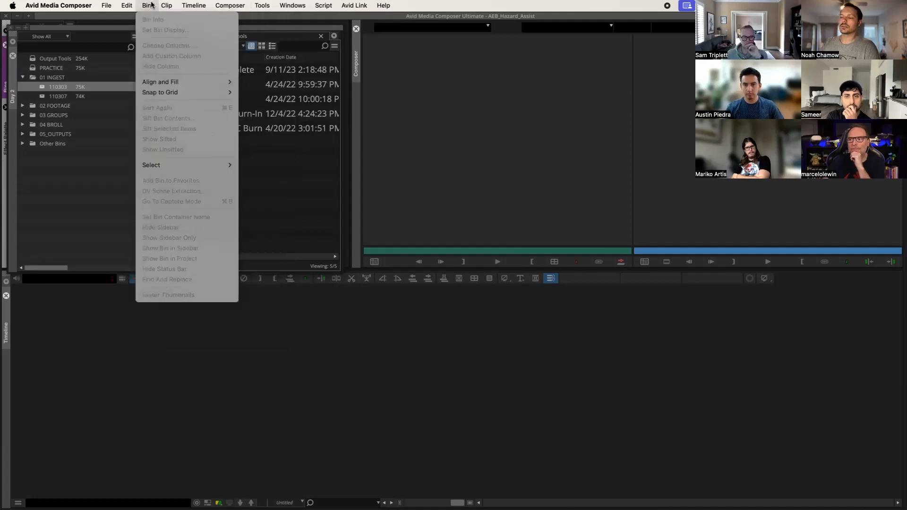
{"action": "left_click", "coordinate": [109, 5]}
{"action": "left_click", "coordinate": [112, 240]}
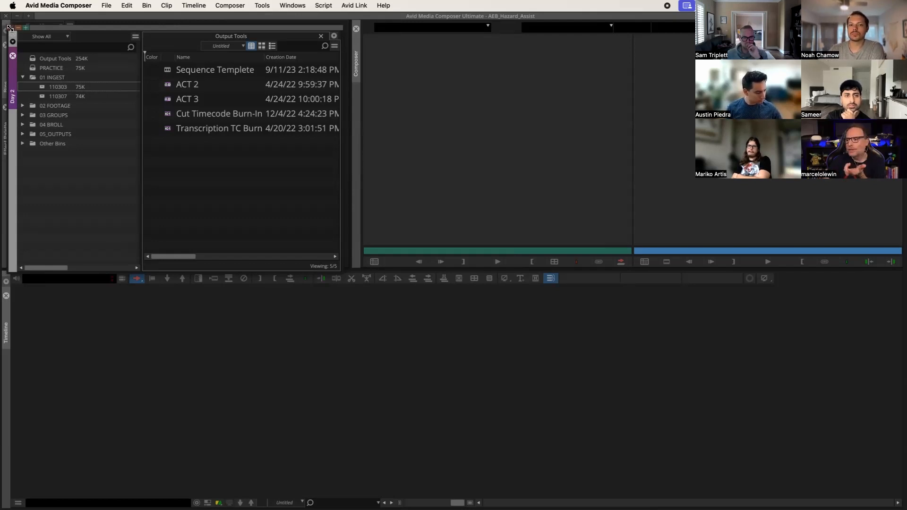
Step: Float Day 2 and open HZKYD_0303_BD_BEE_CBC1 in Day 2 and HZKYD_0306_BLGRS_CBC1 in Day 1
{"action": "left_click_drag", "start_coordinate": [9, 28], "coordinate": [377, 80]}
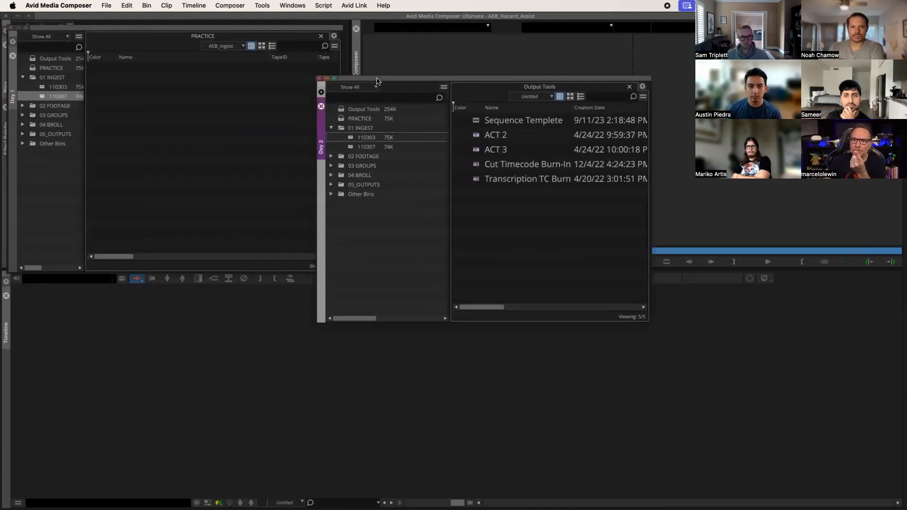
{"action": "left_click", "coordinate": [332, 156]}
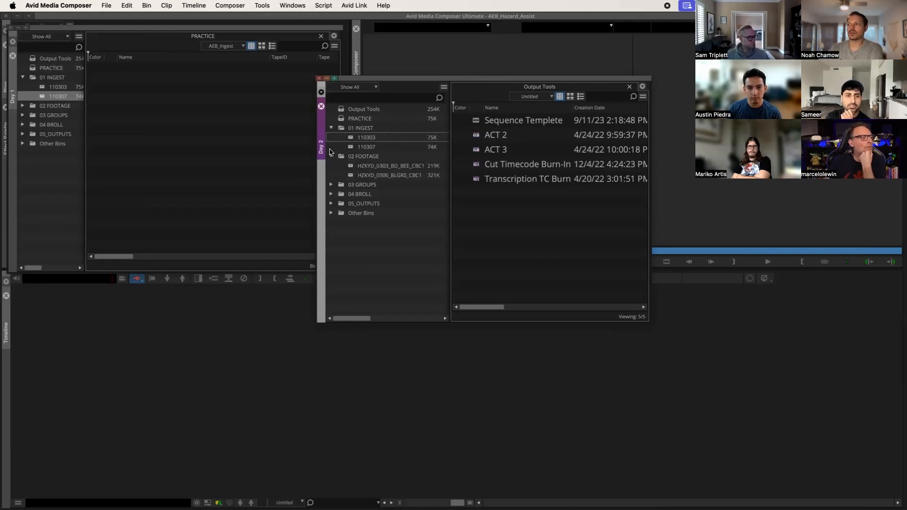
{"action": "double_click", "coordinate": [352, 165]}
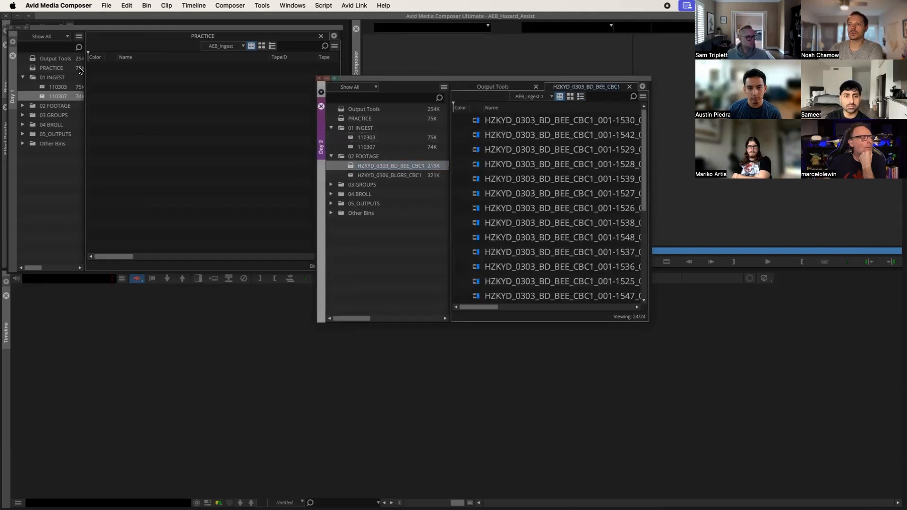
{"action": "left_click", "coordinate": [22, 106]}
{"action": "double_click", "coordinate": [56, 124]}
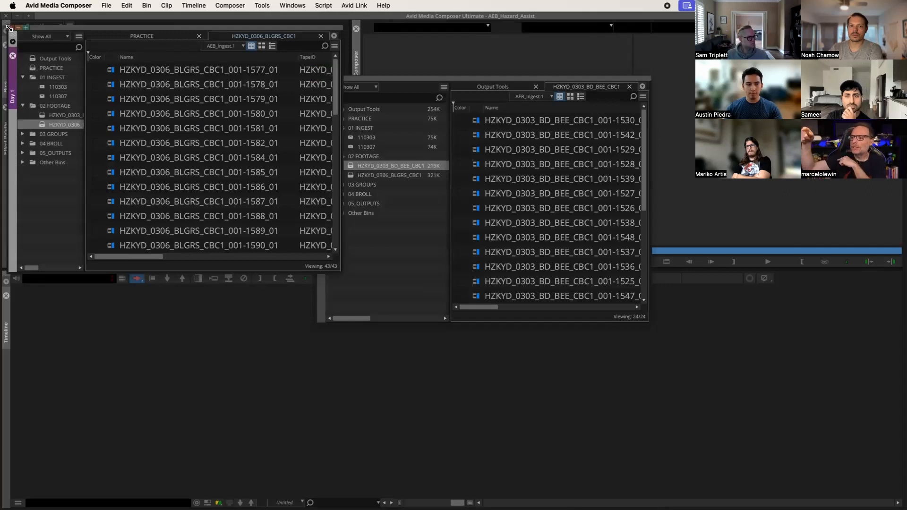
{"action": "mouse_move", "coordinate": [93, 31]}
{"action": "left_mouse_down"}
{"action": "mouse_move", "coordinate": [233, 178]}
{"action": "mouse_move", "coordinate": [199, 85]}
{"action": "mouse_move", "coordinate": [97, 22]}
{"action": "left_mouse_up"}
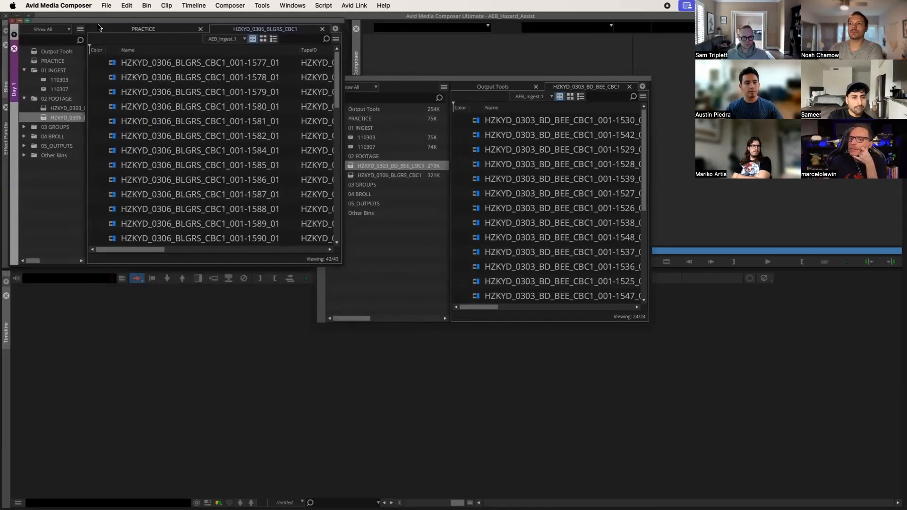
{"action": "left_click_drag", "start_coordinate": [400, 80], "coordinate": [382, 76]}
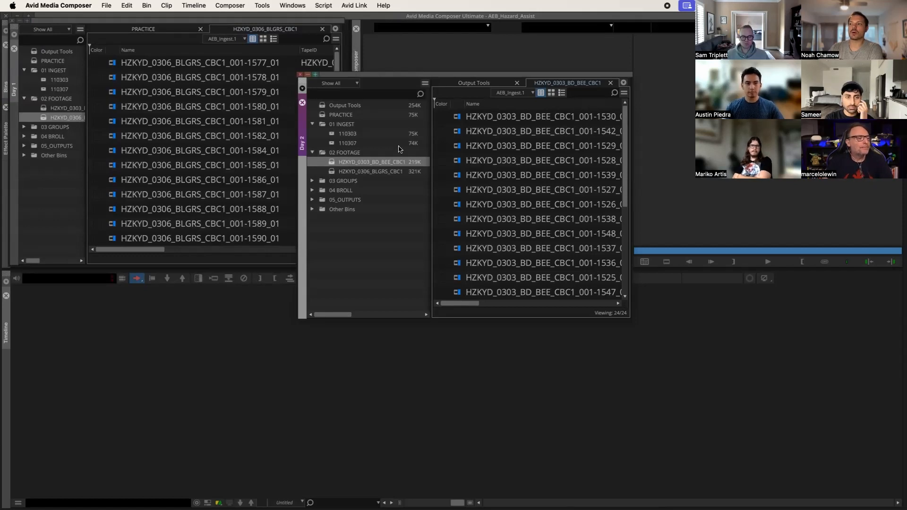
Step: Open the PRACTICE bin, close the Day 1 and Day 2 containers, and widen the Bins list to show sizes
{"action": "left_click", "coordinate": [323, 116]}
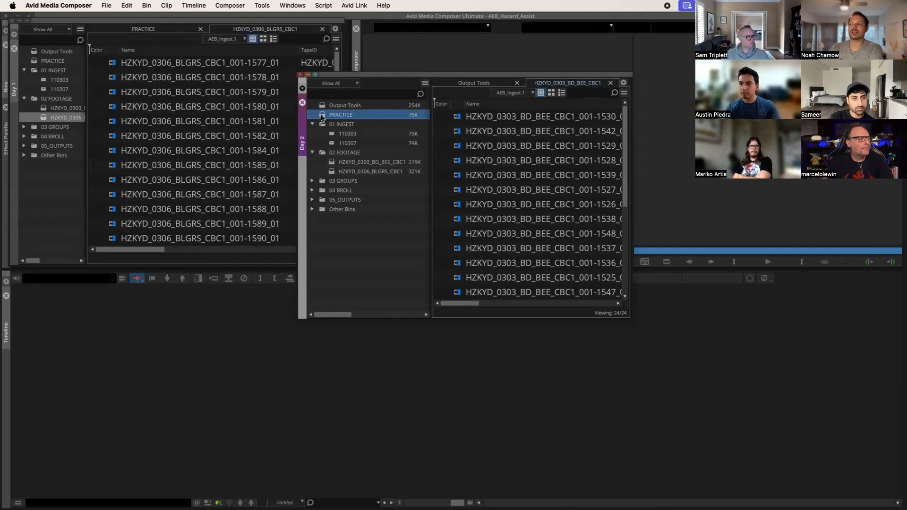
{"action": "double_click", "coordinate": [322, 116]}
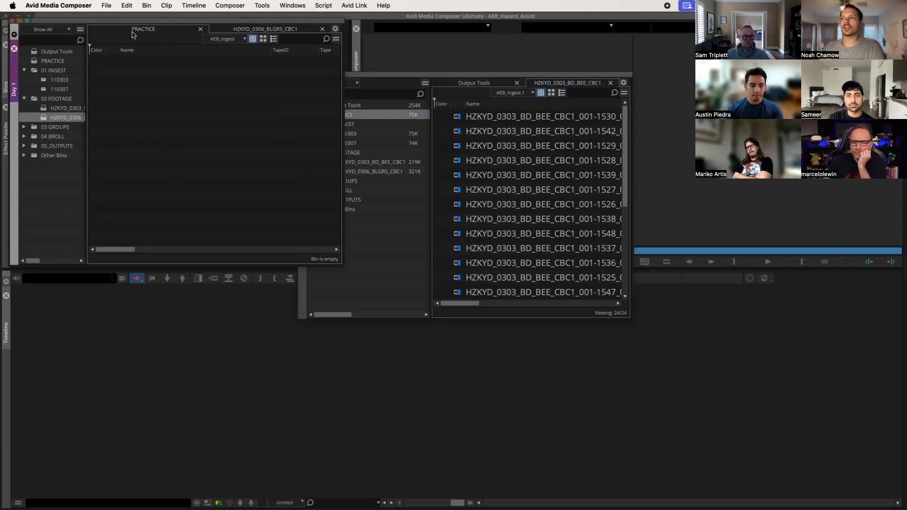
{"action": "left_click", "coordinate": [11, 20]}
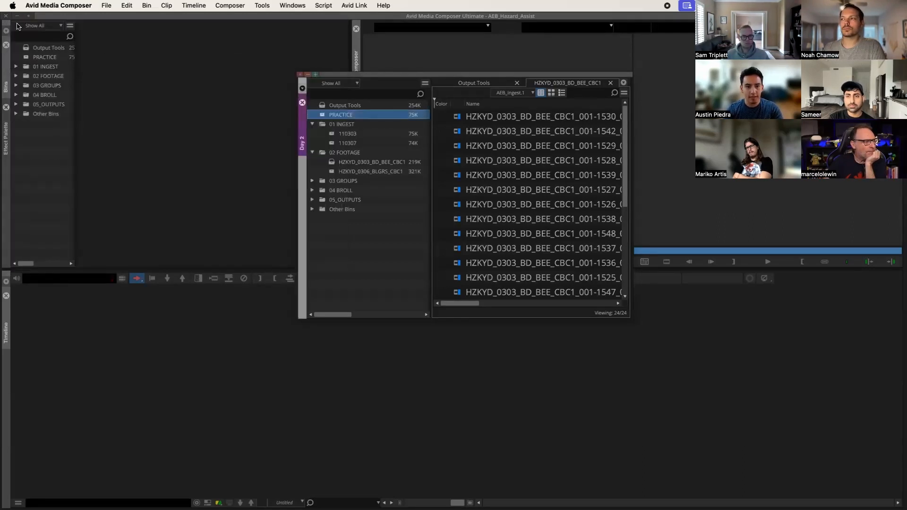
{"action": "left_click", "coordinate": [299, 75]}
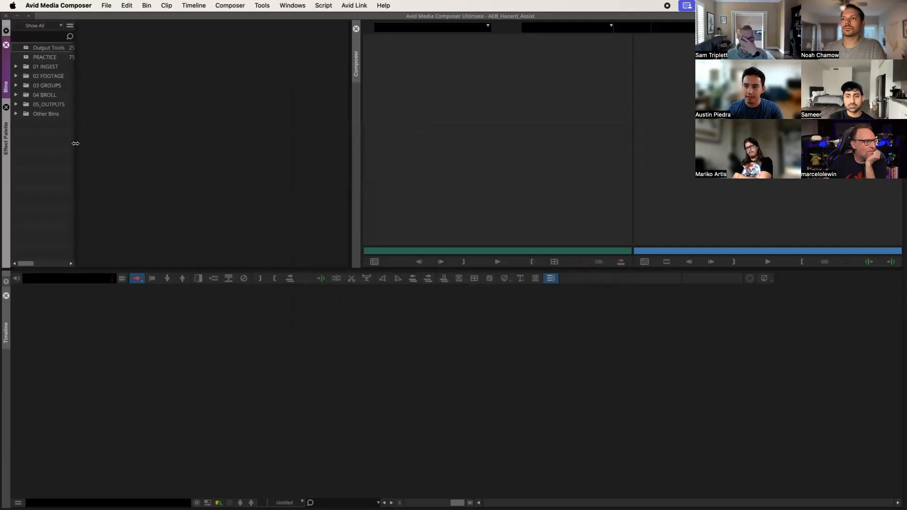
{"action": "left_click_drag", "start_coordinate": [76, 144], "coordinate": [162, 152]}
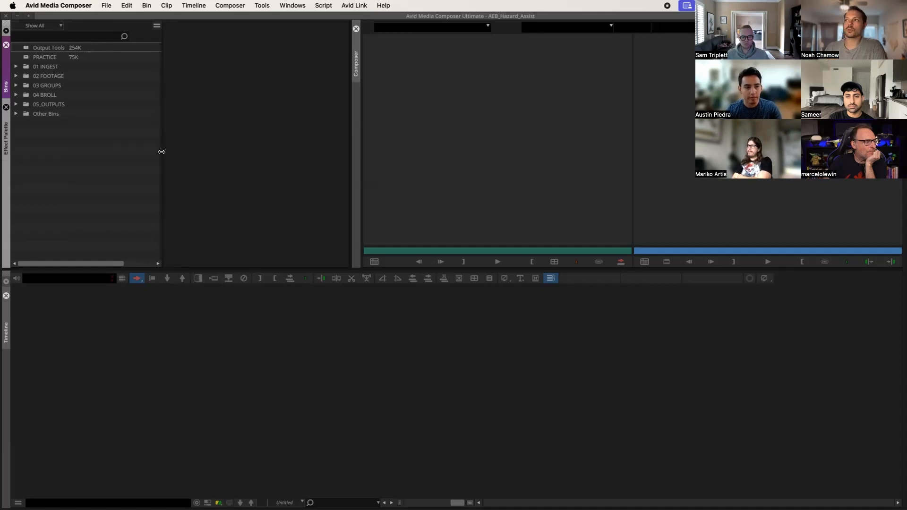
{"action": "left_click", "coordinate": [289, 5]}
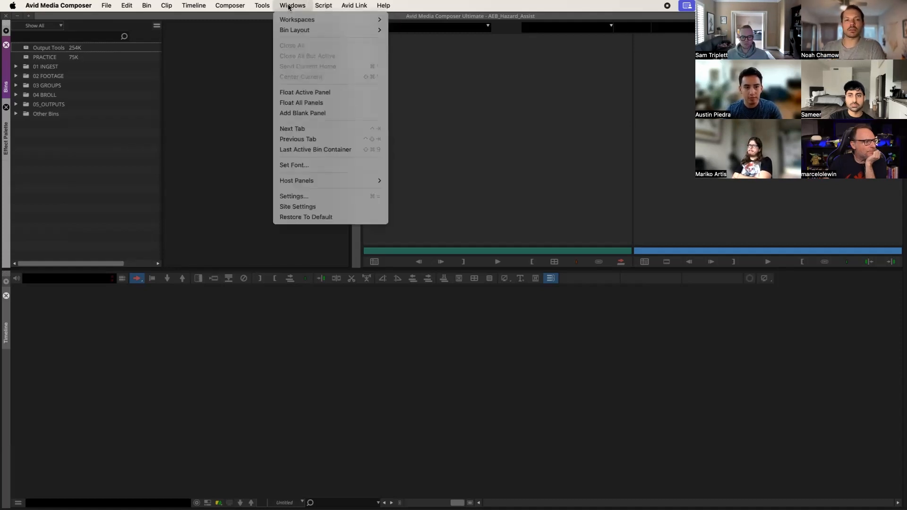